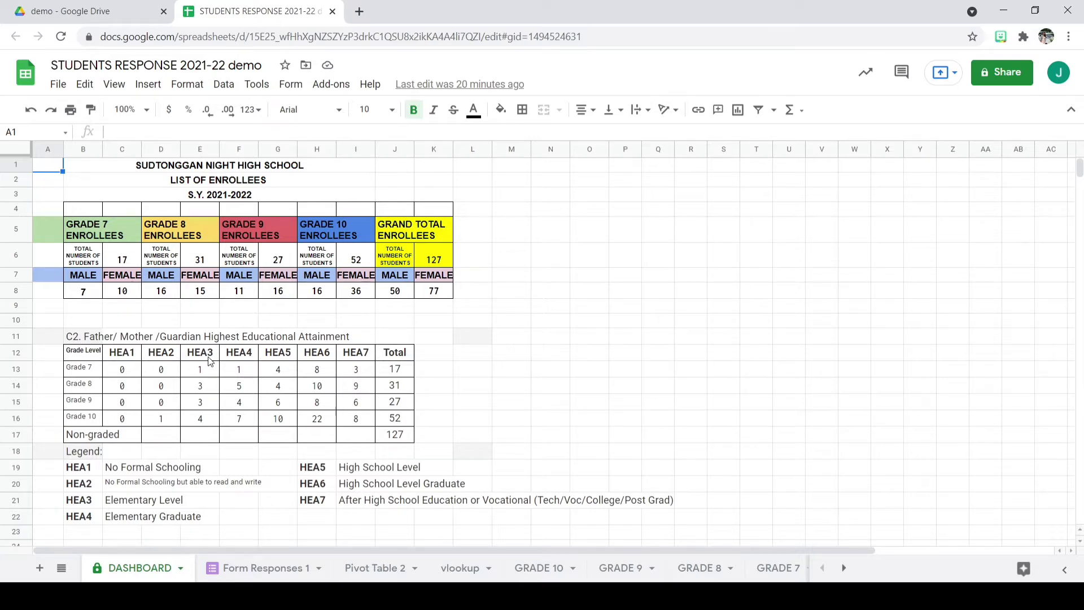
Review the DASHBOARD summary tables, the Form Responses 1 data and the Pivot Table 2 sheet.
{"action": "scroll", "coordinate": [180, 395], "scroll_direction": "down", "scroll_amount": 6}
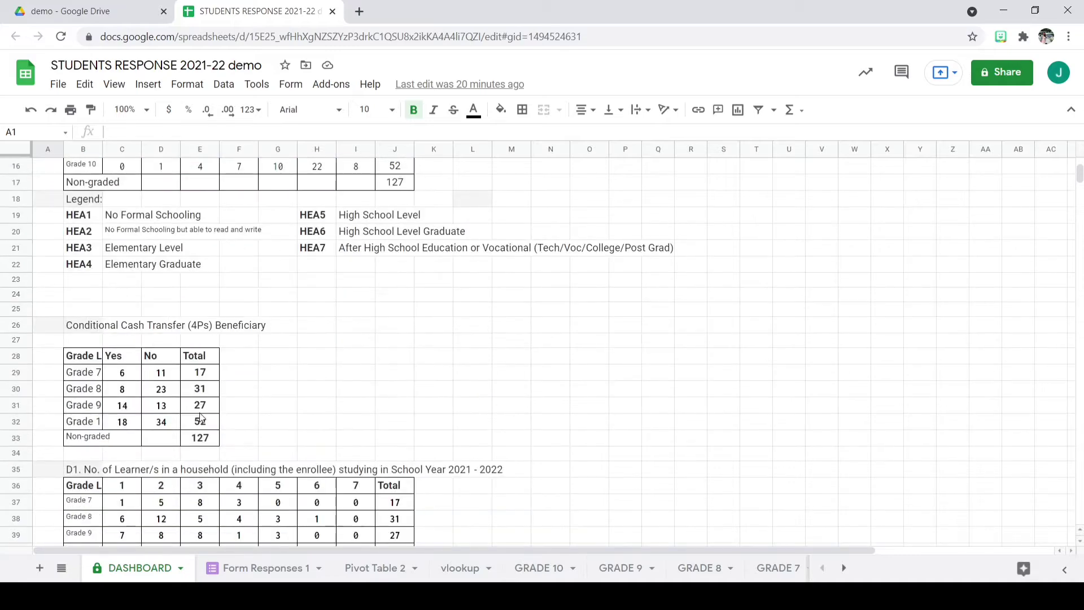
{"action": "scroll", "coordinate": [201, 421], "scroll_direction": "up", "scroll_amount": 6}
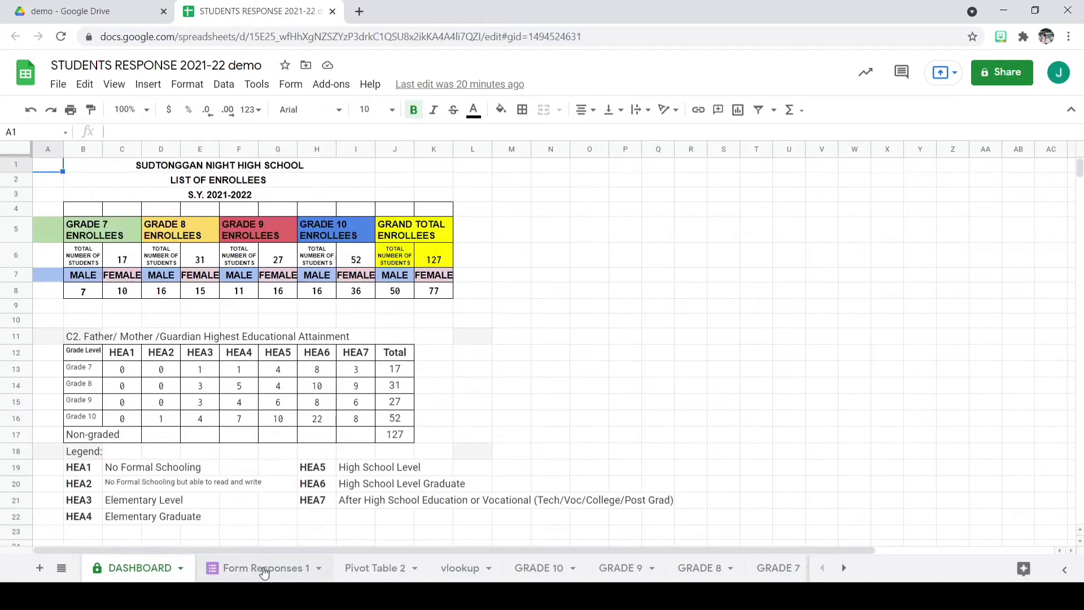
{"action": "left_click", "coordinate": [262, 567]}
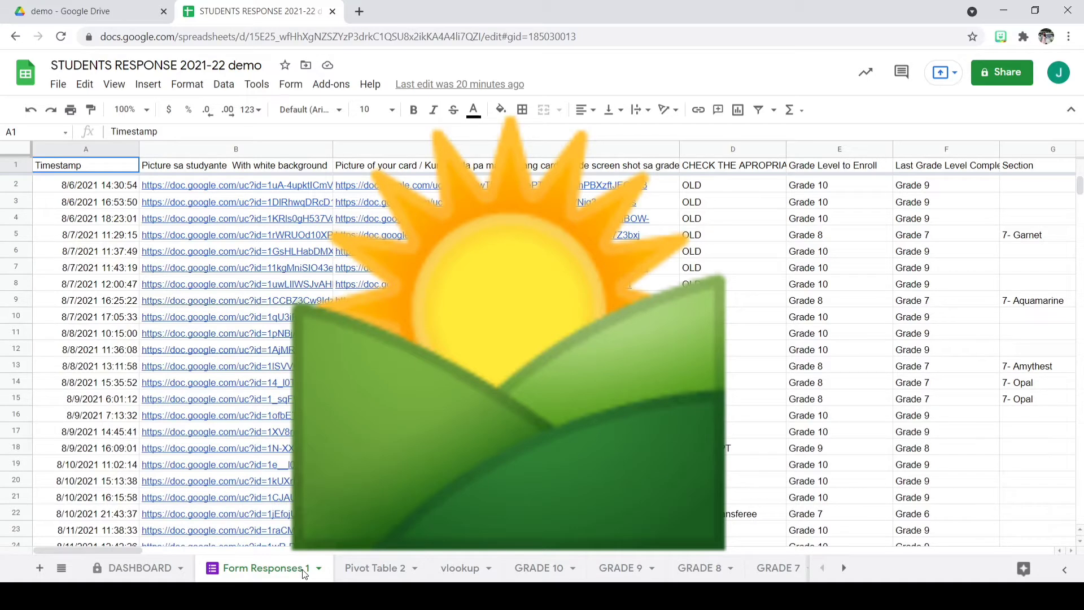
{"action": "left_click", "coordinate": [365, 571]}
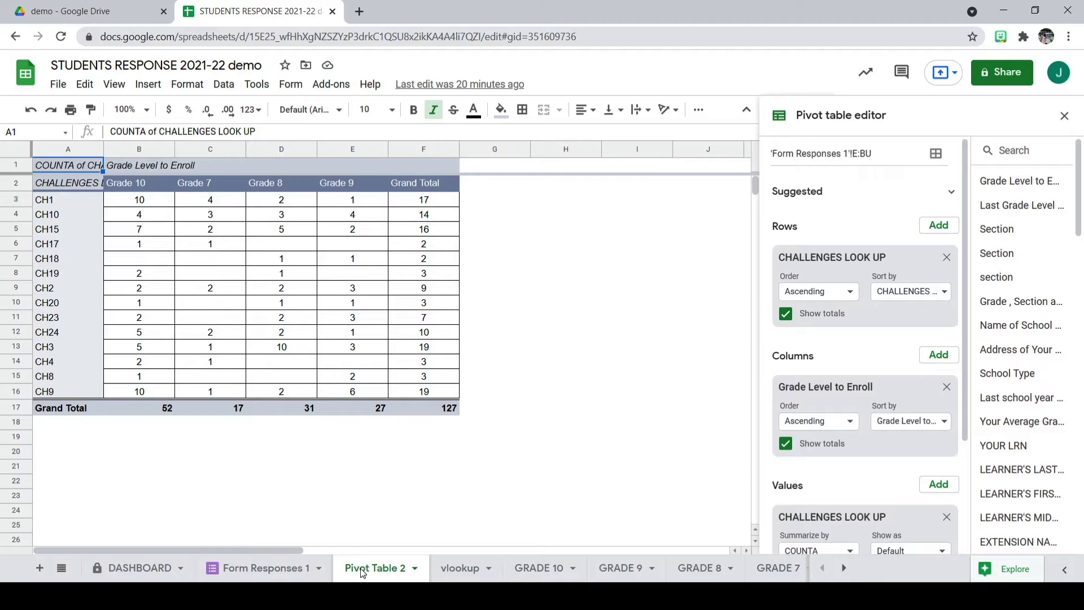
Examine the vlookup sheet's educational attainment list, its number codes and the HEA legend.
{"action": "left_click", "coordinate": [450, 573]}
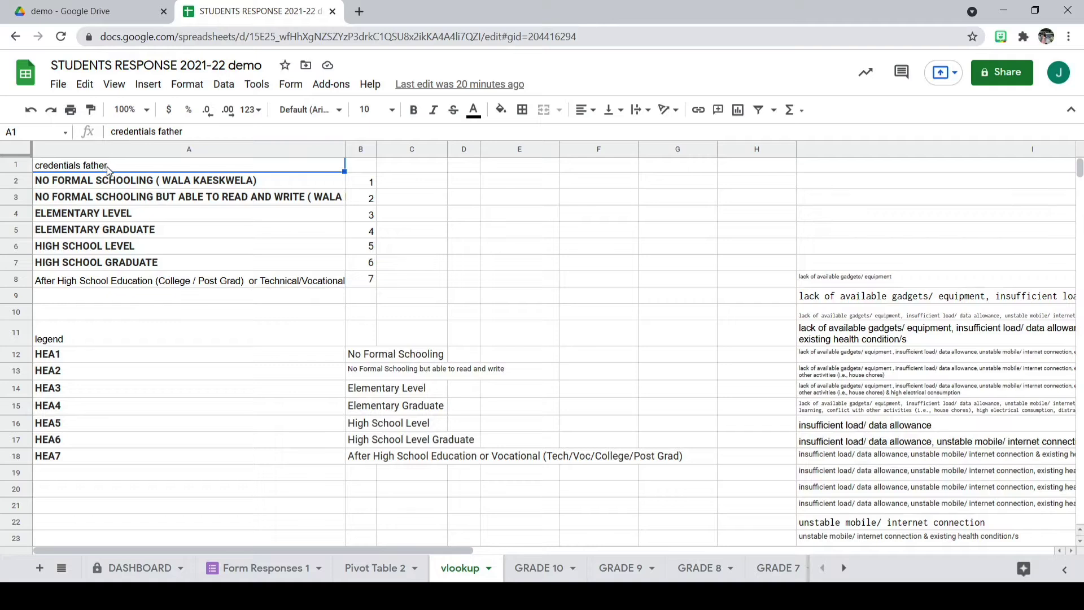
{"action": "left_click", "coordinate": [133, 182]}
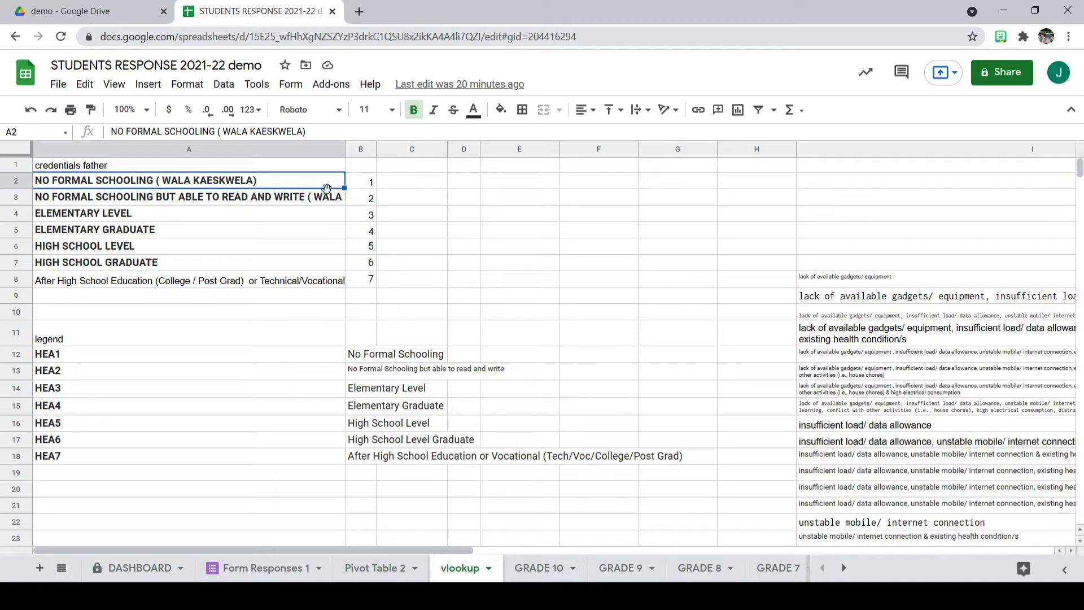
{"action": "left_click", "coordinate": [375, 188]}
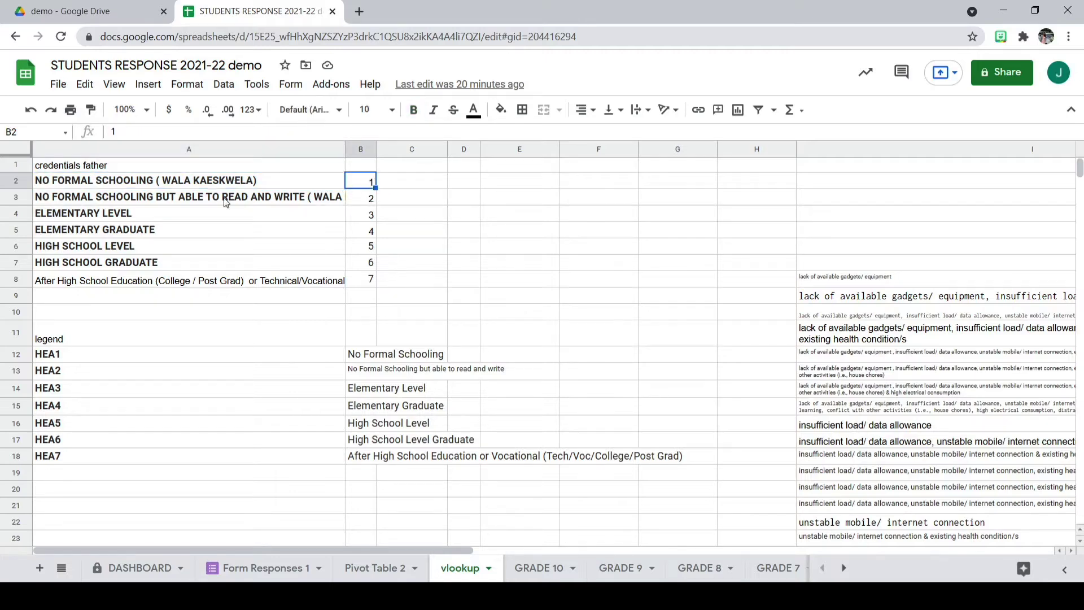
{"action": "left_click", "coordinate": [110, 200]}
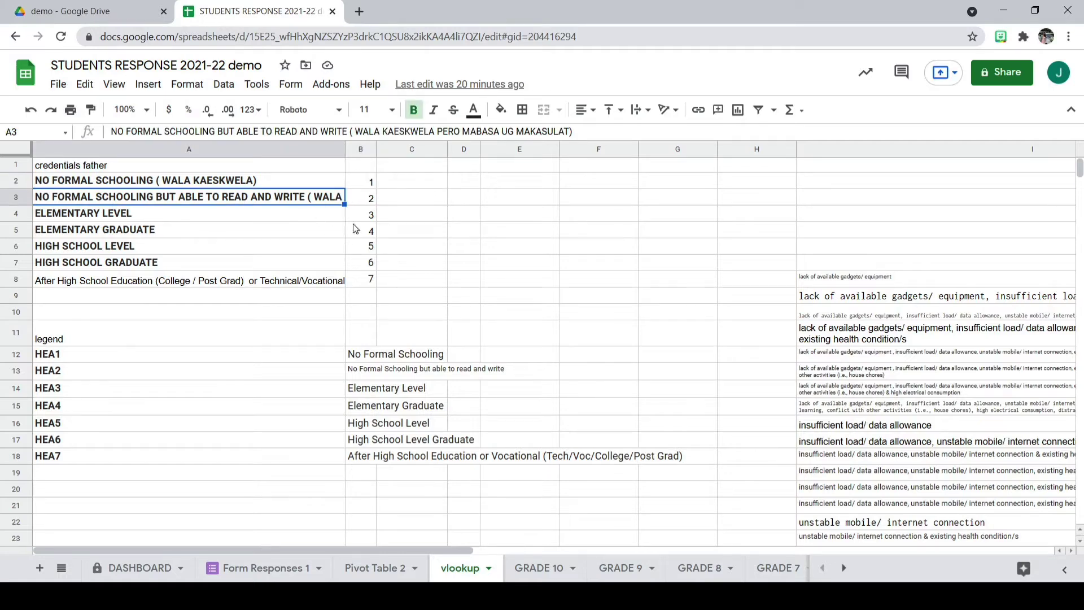
{"action": "left_click", "coordinate": [364, 265]}
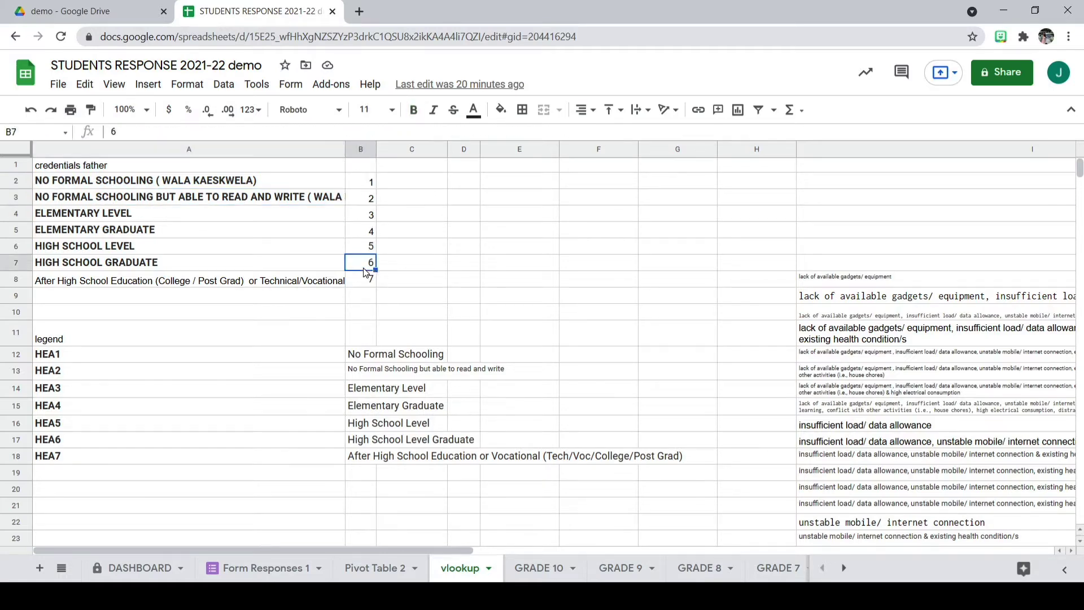
{"action": "left_click", "coordinate": [367, 282]}
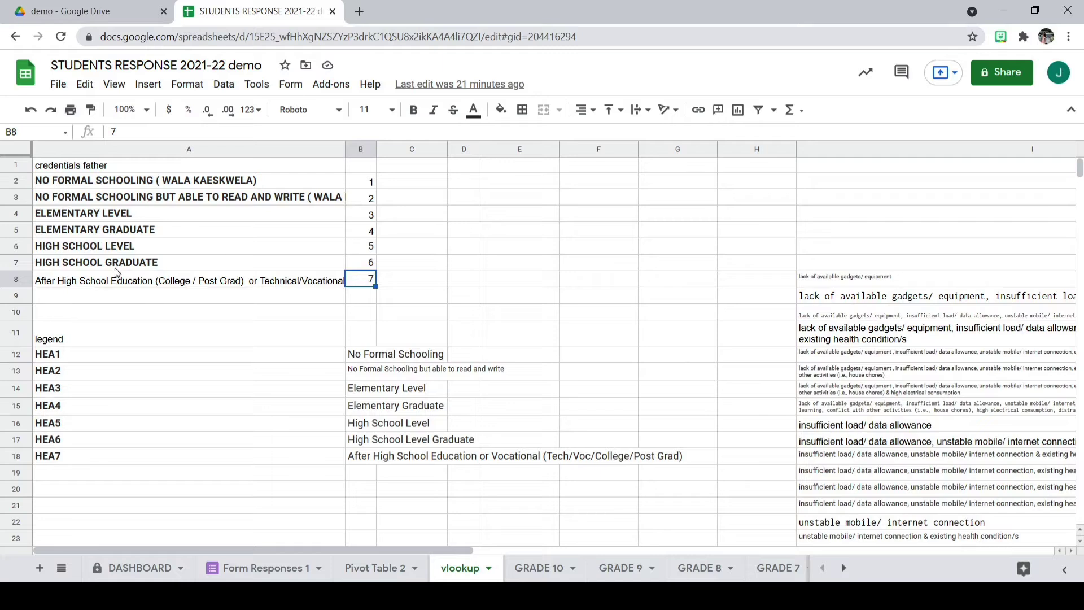
{"action": "left_click", "coordinate": [63, 357]}
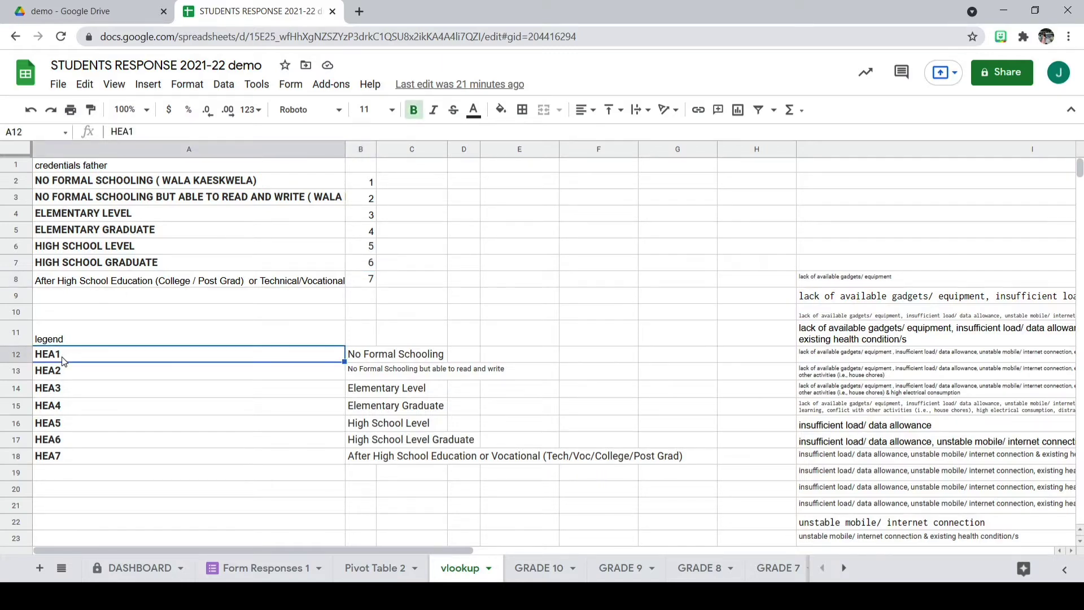
Examine the learning challenge descriptions in column I of the vlookup sheet and their CH codes in column J.
{"action": "left_click", "coordinate": [823, 295]}
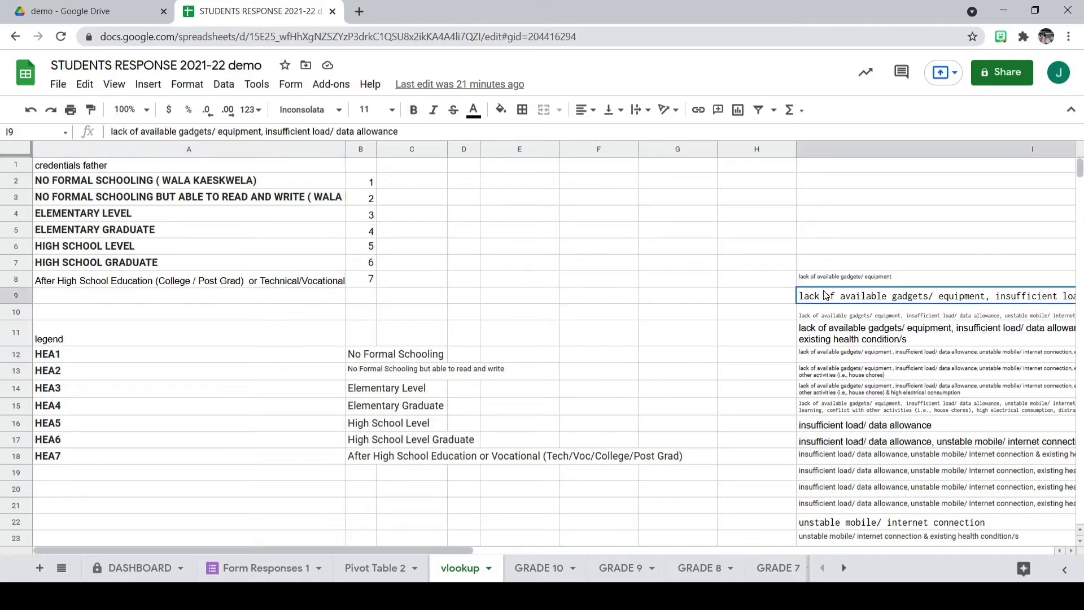
{"action": "key", "text": "Right"}
{"action": "key", "text": "Right"}
{"action": "key", "text": "Left"}
{"action": "key", "text": "Left"}
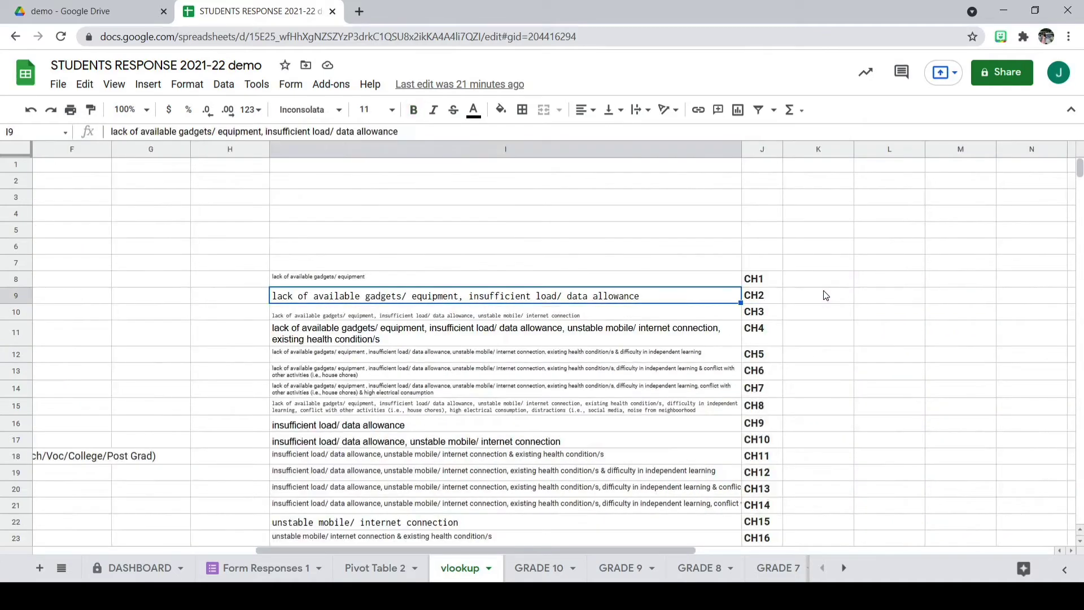
{"action": "key", "text": "Up"}
{"action": "key", "text": "Up"}
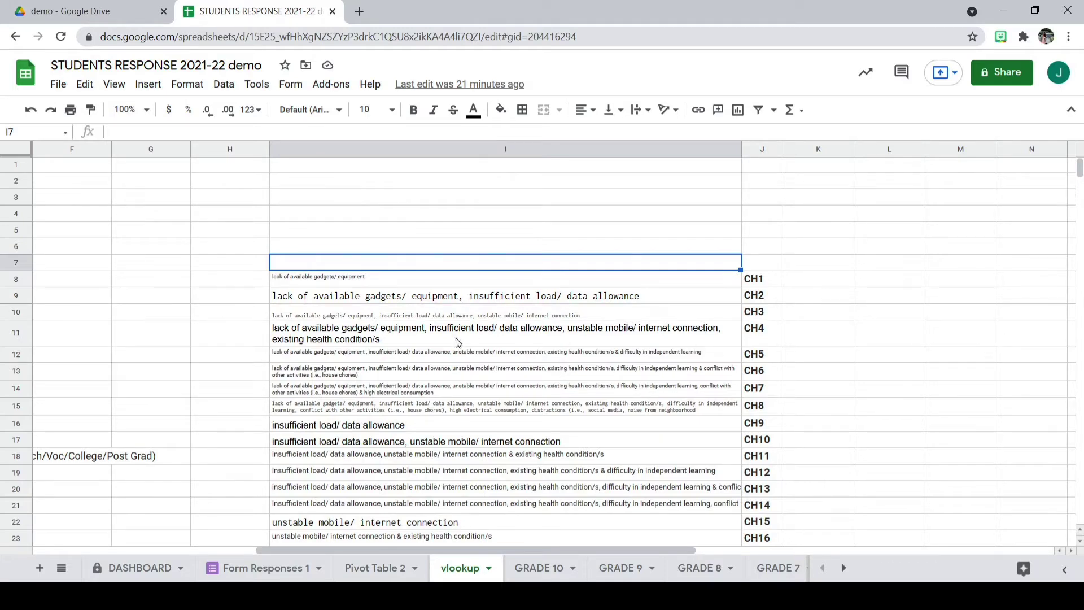
{"action": "scroll", "coordinate": [351, 299], "scroll_direction": "down", "scroll_amount": 2}
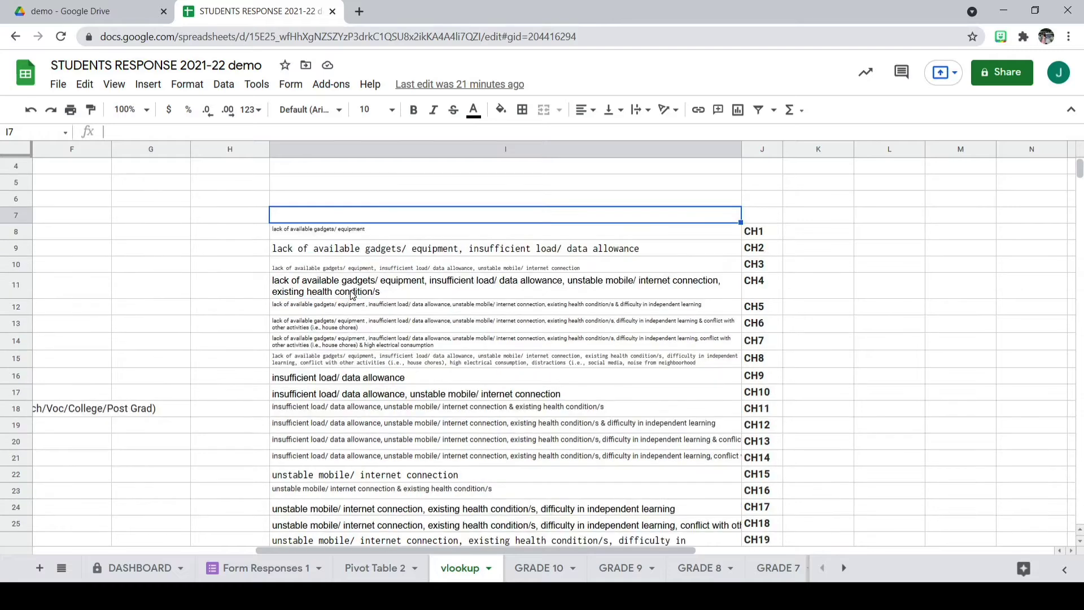
{"action": "left_click", "coordinate": [768, 181]}
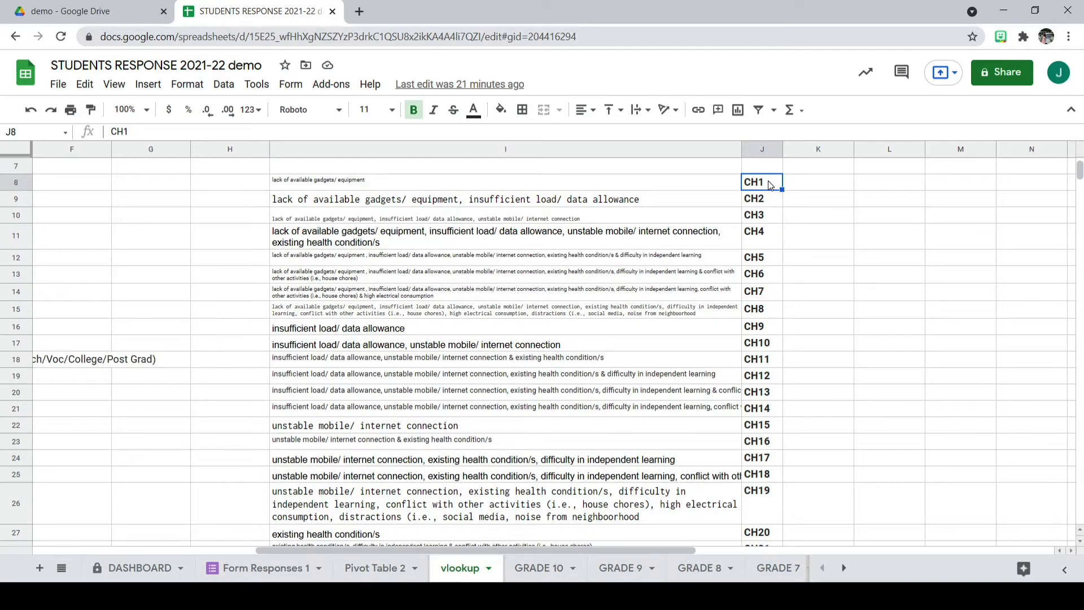
{"action": "scroll", "coordinate": [762, 264], "scroll_direction": "down", "scroll_amount": 2}
{"action": "left_click", "coordinate": [771, 407]}
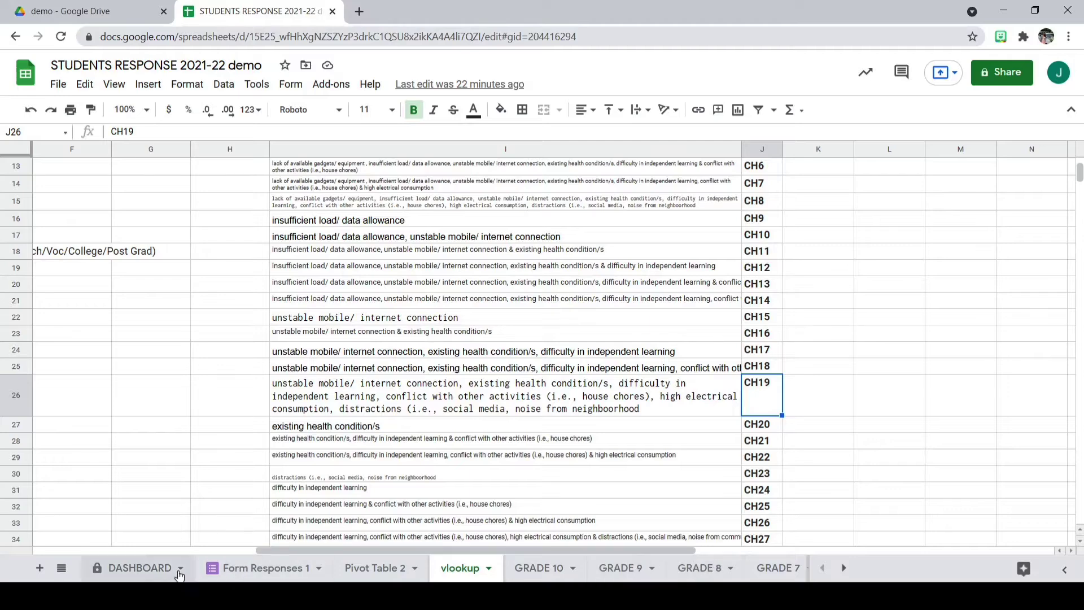
Return to the DASHBOARD sheet and set the zoom to 150%.
{"action": "left_click", "coordinate": [140, 568]}
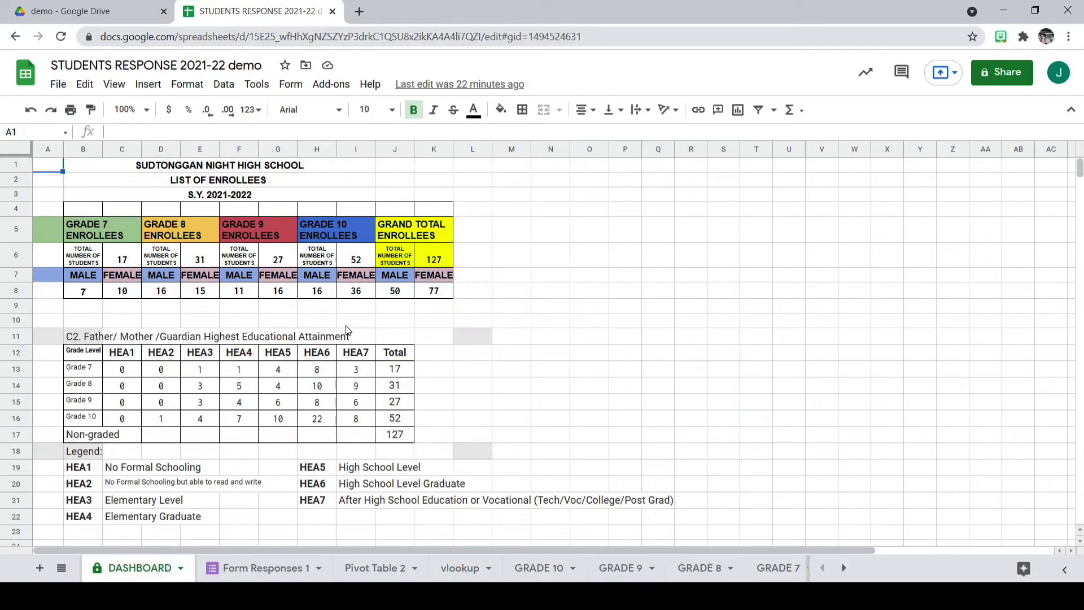
{"action": "left_click", "coordinate": [131, 109]}
{"action": "left_click", "coordinate": [128, 225]}
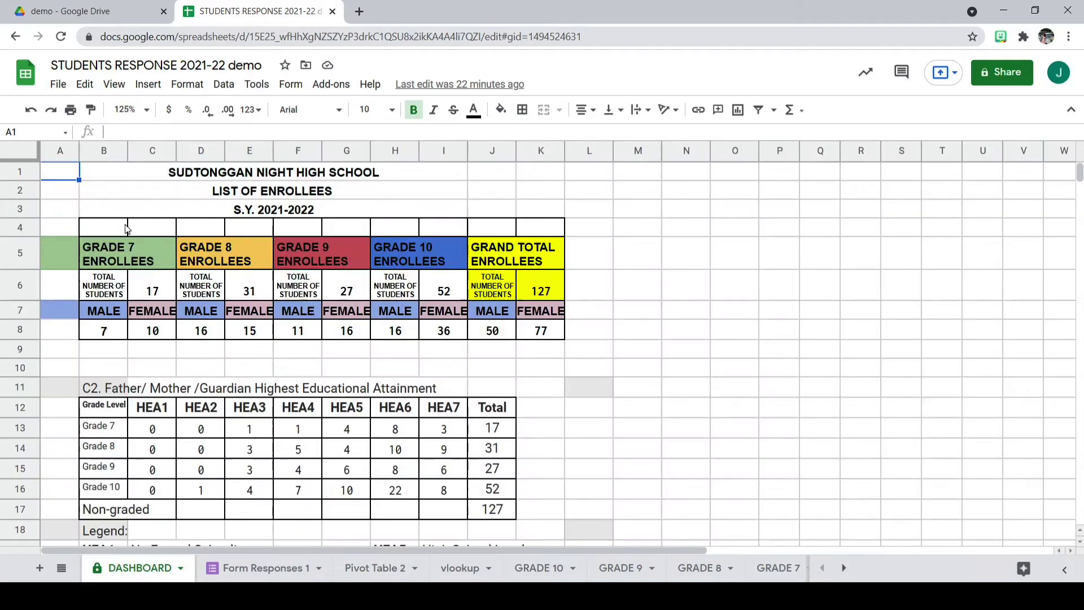
{"action": "left_click", "coordinate": [131, 109]}
{"action": "left_click", "coordinate": [130, 246]}
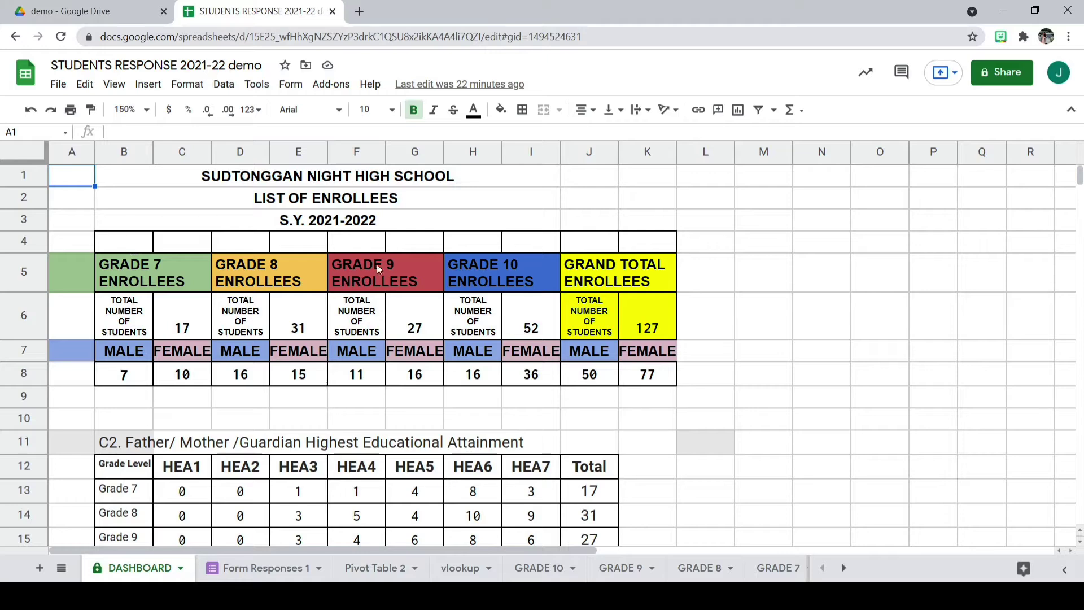
Inspect the range in the Grade 7 total's COUNTIF formula in C6 and locate its source column E in Form Responses 1.
{"action": "left_click", "coordinate": [180, 320]}
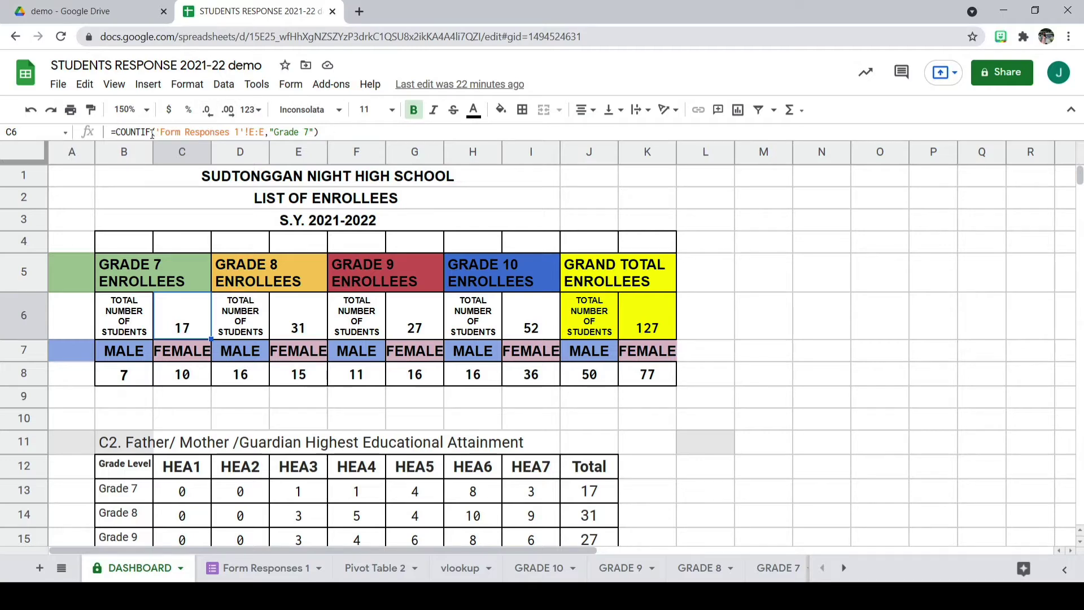
{"action": "left_click_drag", "start_coordinate": [158, 133], "coordinate": [268, 134]}
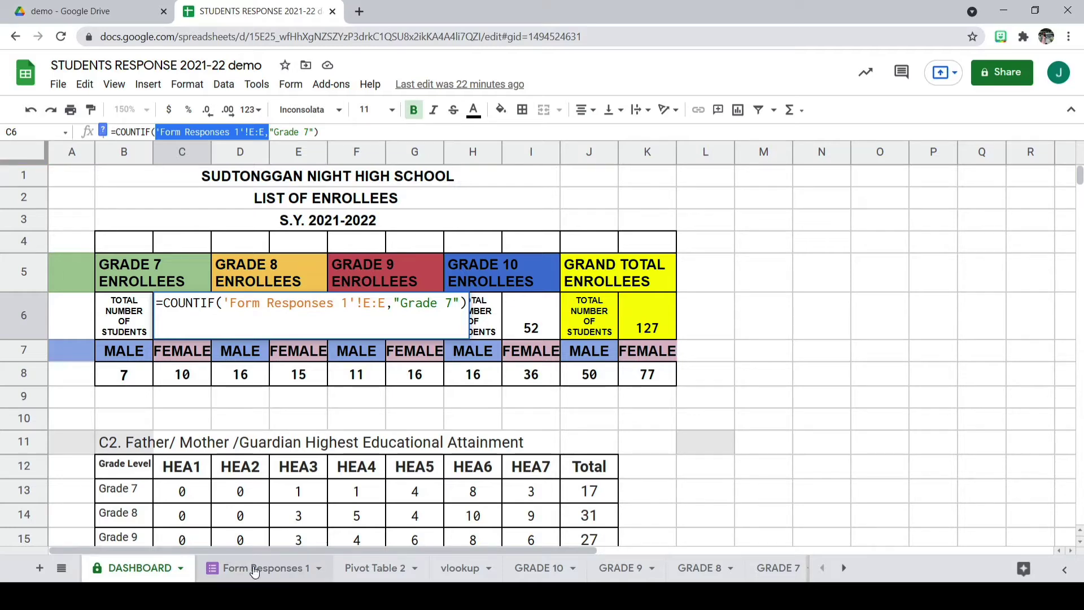
{"action": "left_click", "coordinate": [262, 133]}
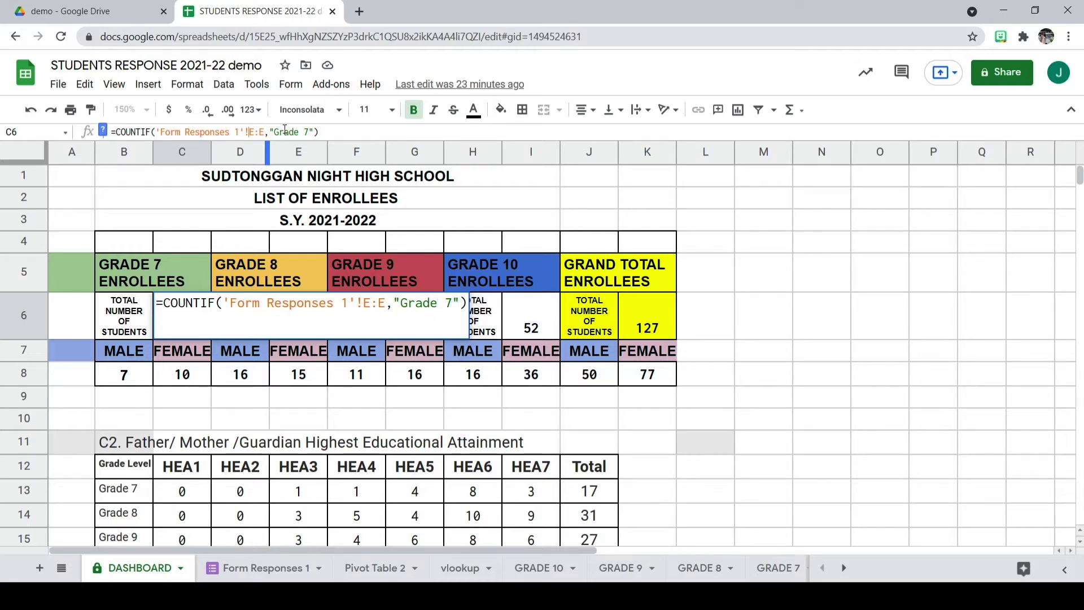
{"action": "left_click", "coordinate": [276, 568]}
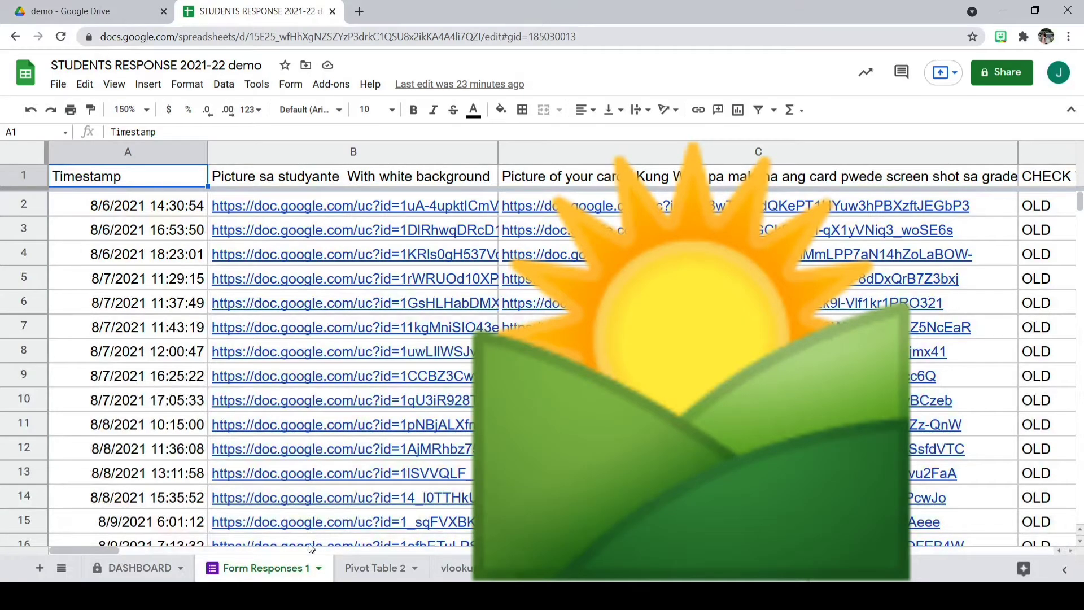
{"action": "left_click_drag", "start_coordinate": [120, 551], "coordinate": [182, 551]}
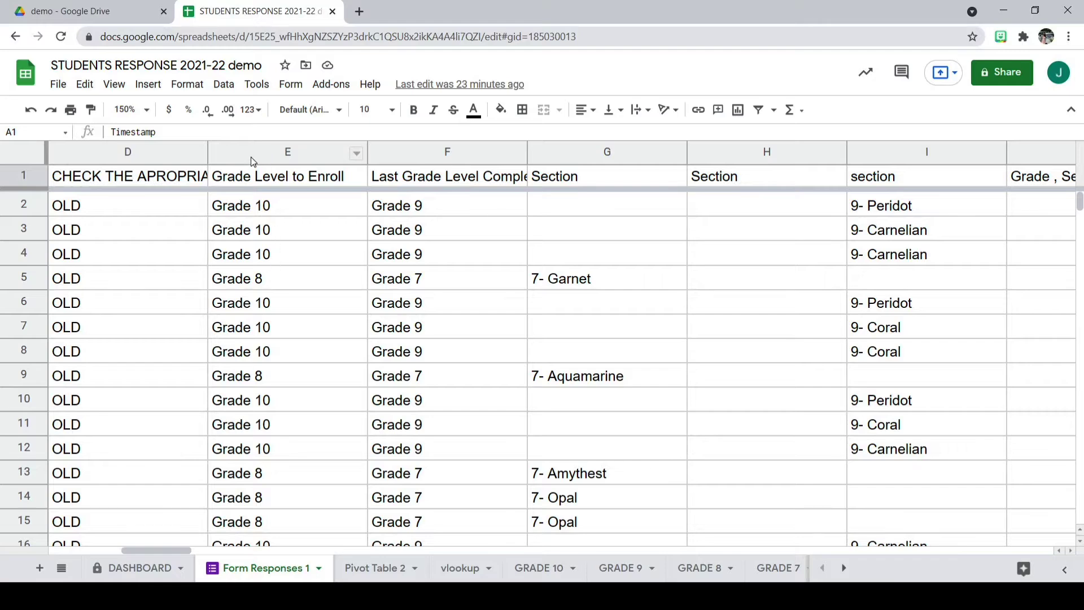
Back on DASHBOARD, inspect the "Grade 7" criterion of the COUNTIF formula in C6 and close the formula without changing it.
{"action": "left_click", "coordinate": [137, 568]}
{"action": "left_click", "coordinate": [265, 131]}
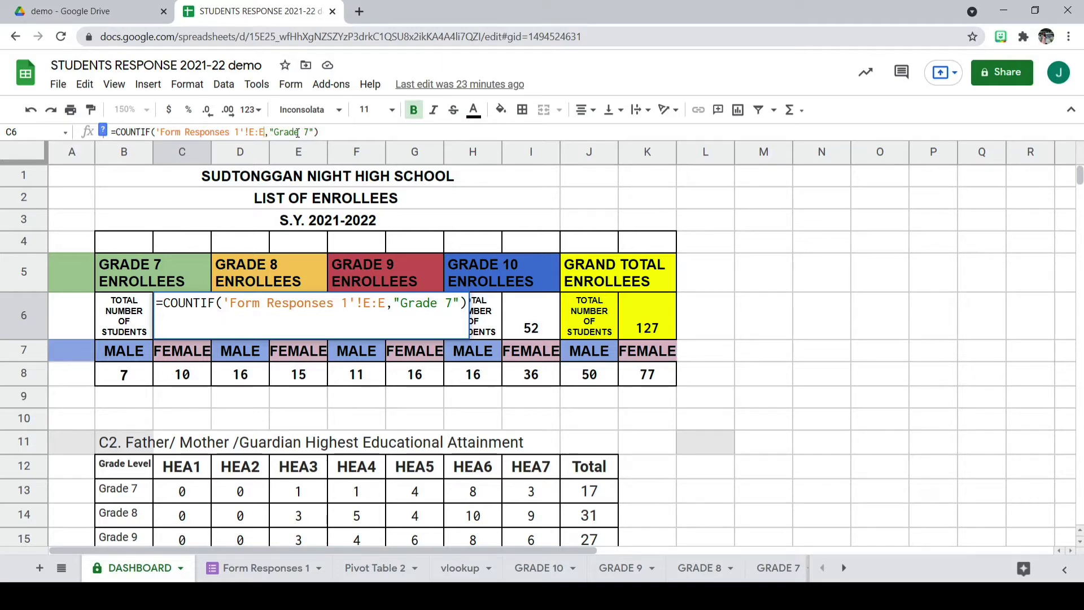
{"action": "left_click_drag", "start_coordinate": [274, 132], "coordinate": [310, 132]}
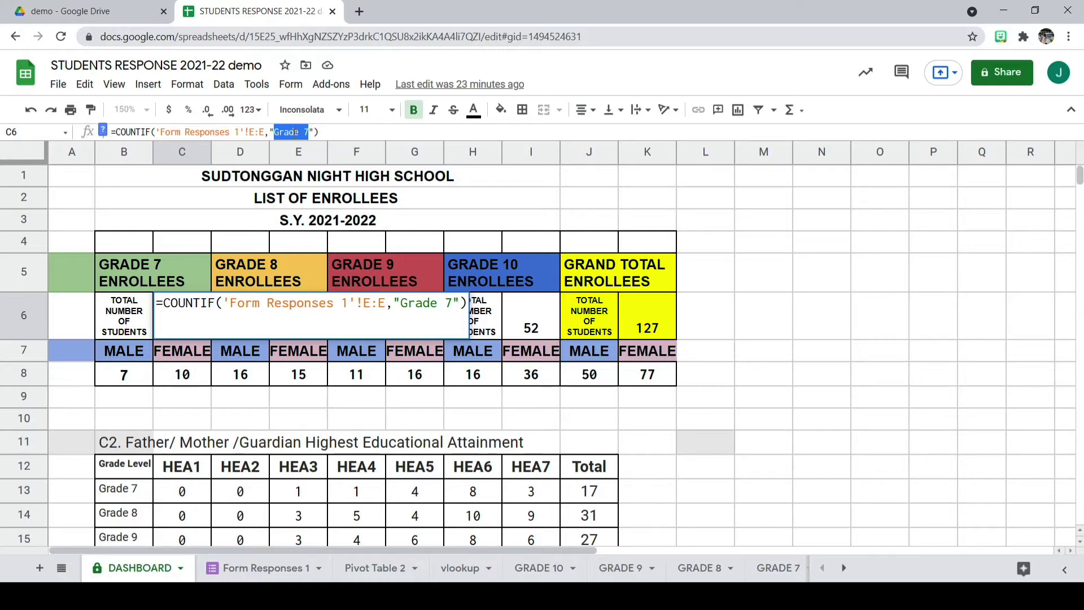
{"action": "left_click_drag", "start_coordinate": [249, 132], "coordinate": [310, 131]}
{"action": "left_click", "coordinate": [276, 132]}
{"action": "left_click_drag", "start_coordinate": [275, 131], "coordinate": [311, 131]}
{"action": "left_click", "coordinate": [325, 133]}
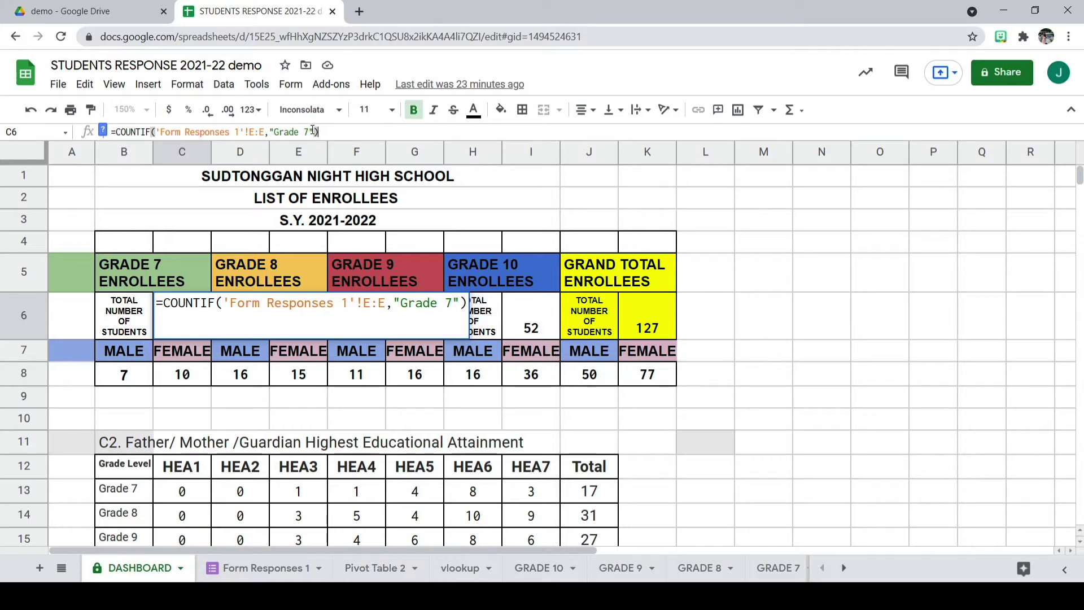
{"action": "key", "text": "Return"}
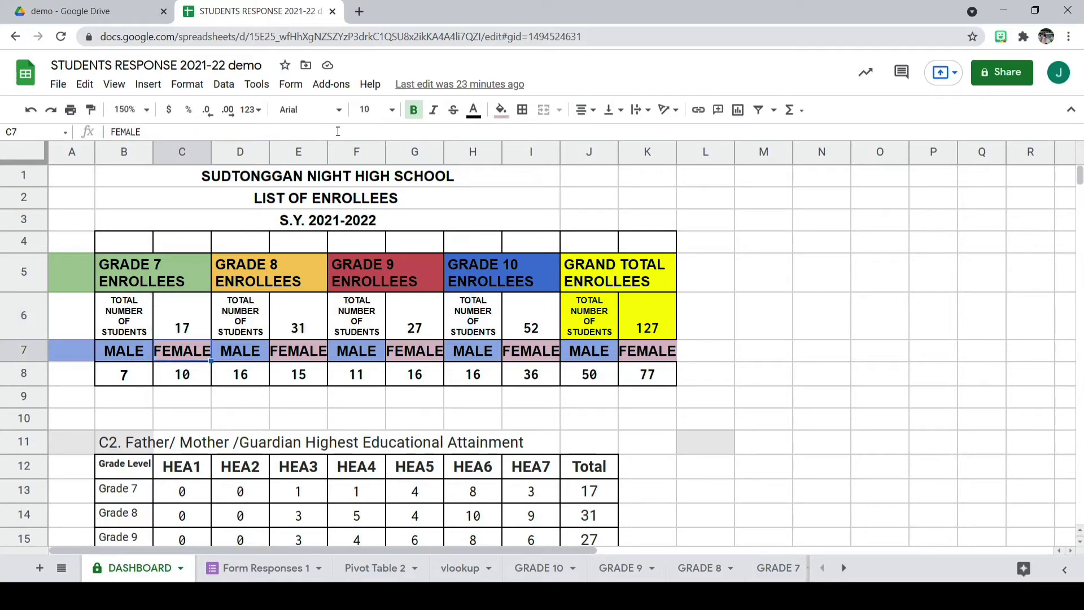
Compare the COUNTIF formulas behind the total number of students for Grades 7, 8, 9 and 10.
{"action": "left_click", "coordinate": [300, 329]}
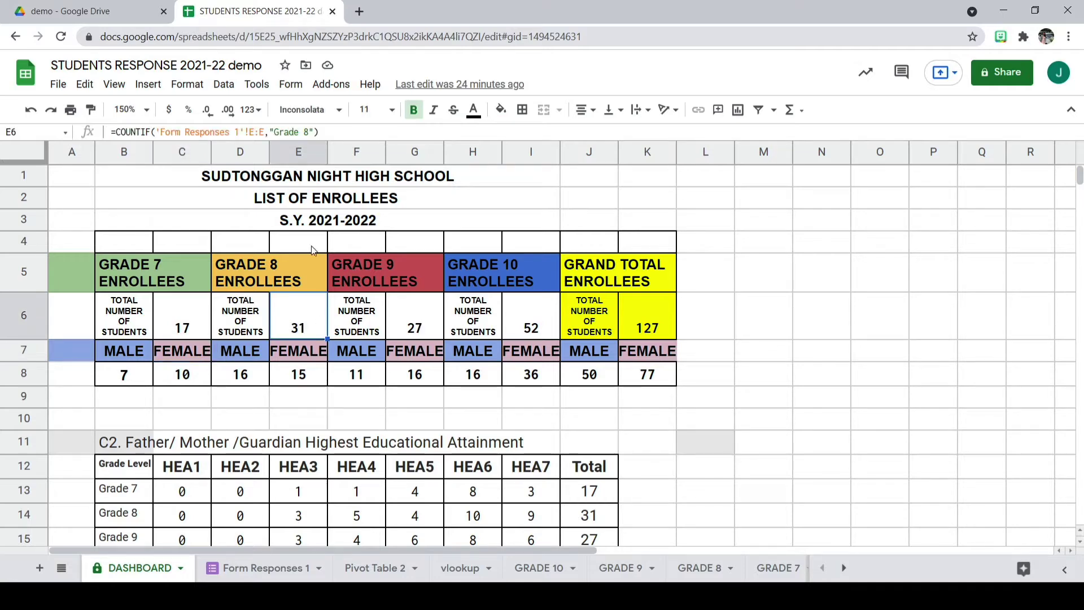
{"action": "left_click", "coordinate": [187, 334]}
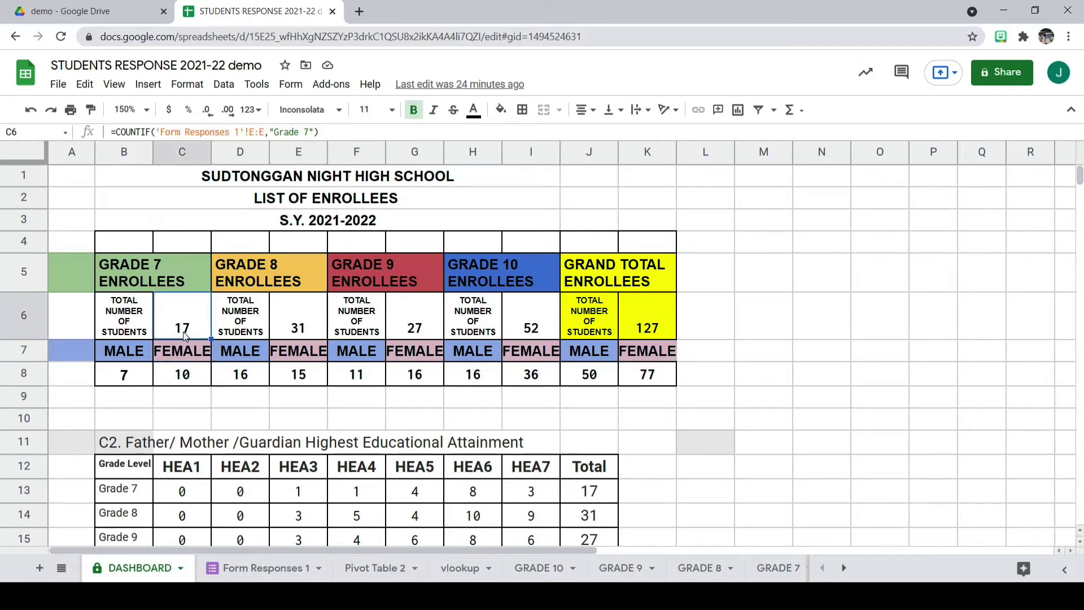
{"action": "left_click", "coordinate": [302, 321]}
{"action": "left_click", "coordinate": [199, 329]}
{"action": "left_click", "coordinate": [305, 323]}
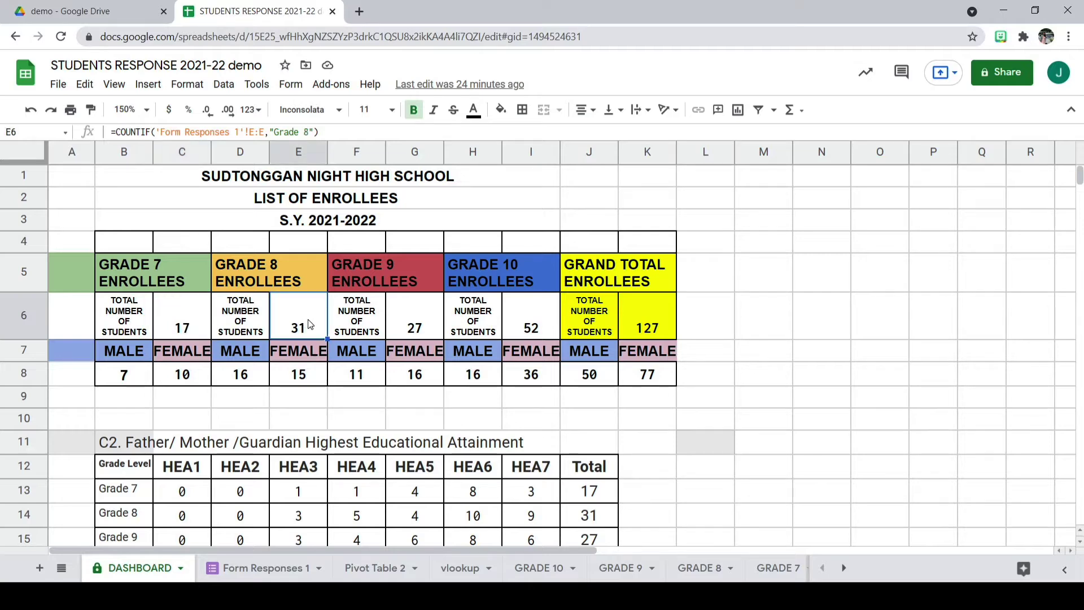
{"action": "left_click", "coordinate": [404, 323]}
{"action": "left_click", "coordinate": [546, 332]}
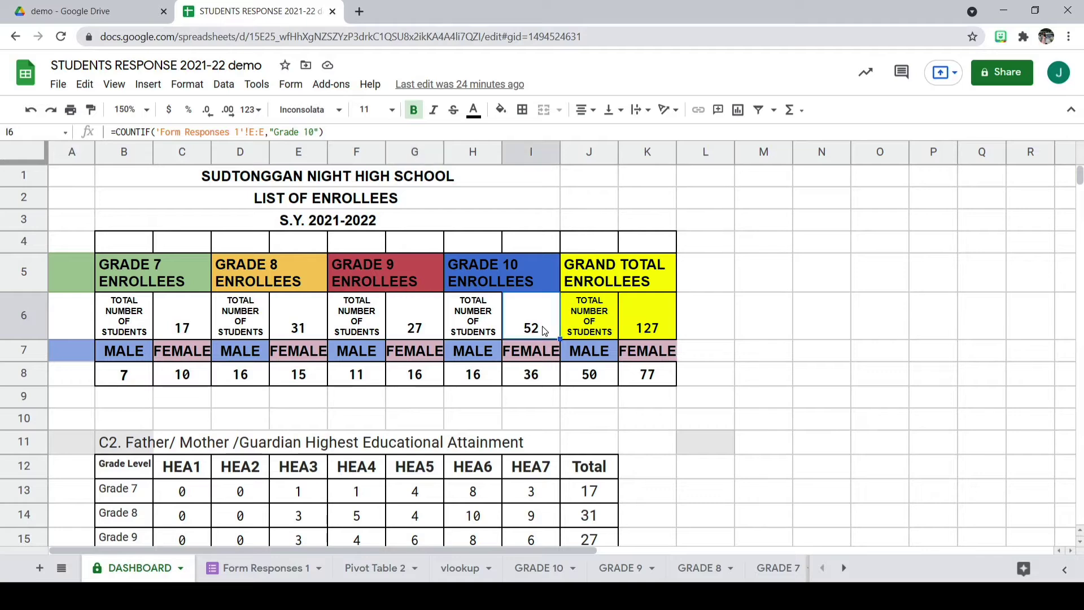
Inspect each range and criterion in the Grade 7 male COUNTIFS formula in B8, then close the formula without changing it.
{"action": "left_click", "coordinate": [133, 385]}
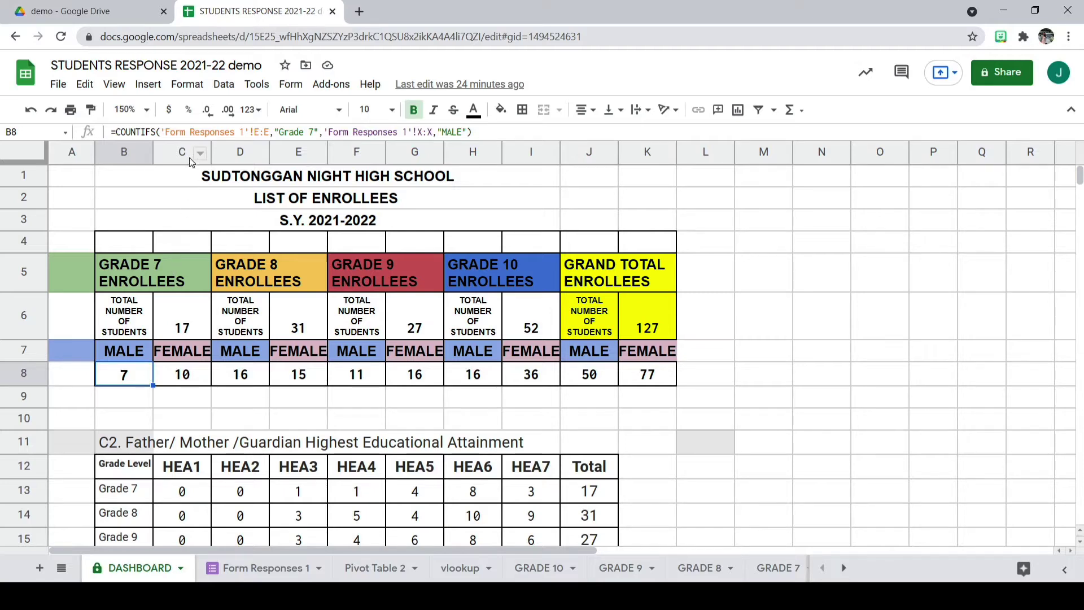
{"action": "left_click_drag", "start_coordinate": [162, 132], "coordinate": [267, 128]}
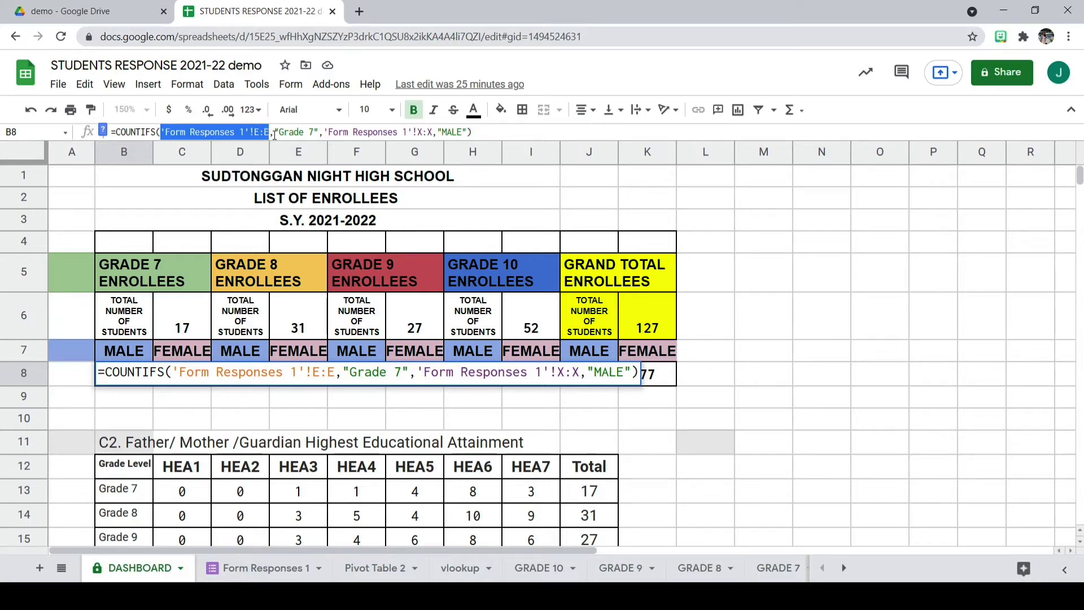
{"action": "left_click", "coordinate": [320, 132]}
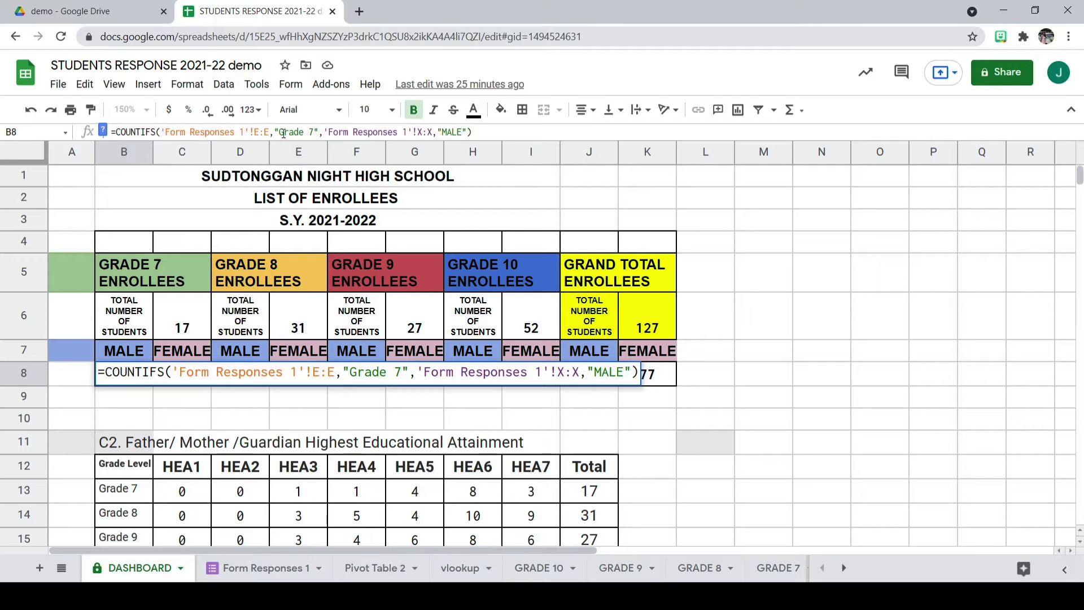
{"action": "left_click_drag", "start_coordinate": [275, 132], "coordinate": [408, 133]}
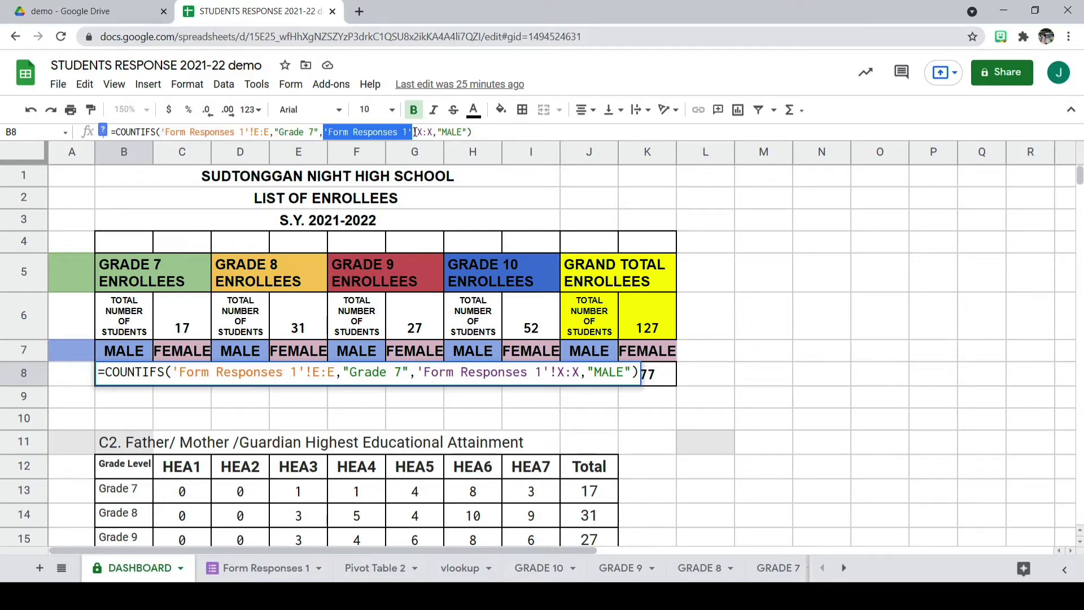
{"action": "left_click_drag", "start_coordinate": [408, 132], "coordinate": [469, 131]}
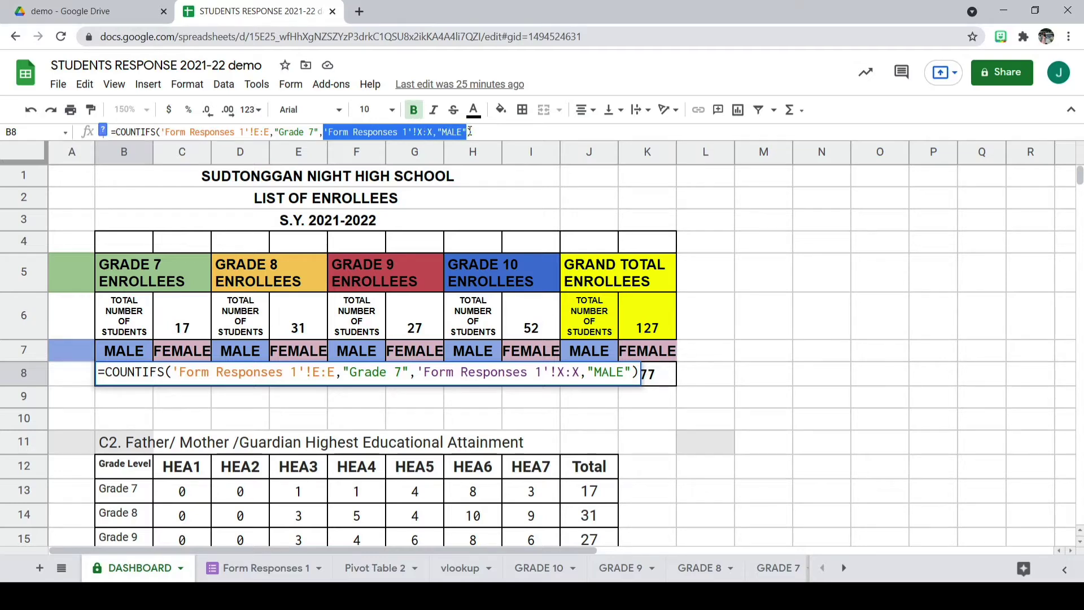
{"action": "left_click", "coordinate": [470, 131]}
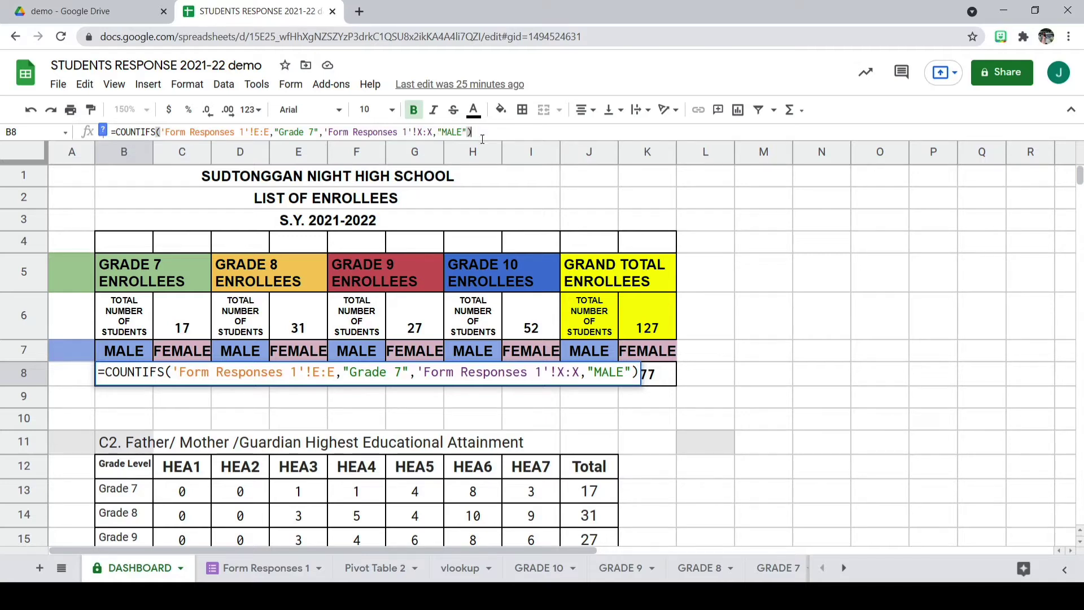
{"action": "left_click", "coordinate": [300, 398]}
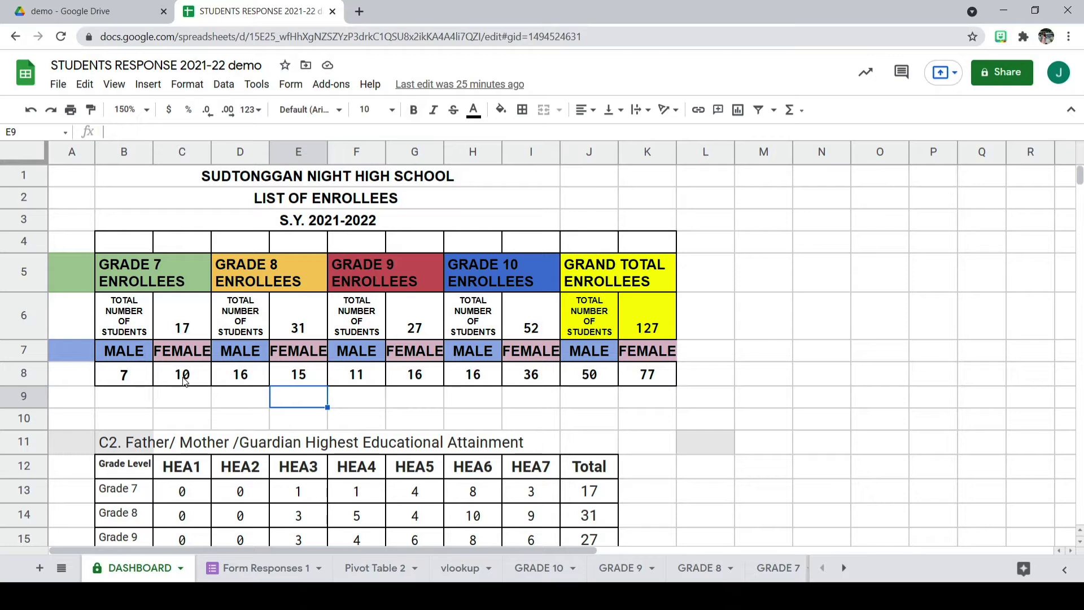
Inspect the "FEMALE" criterion of the Grade 7 female COUNTIFS formula in C8 and close the formula unchanged.
{"action": "left_click", "coordinate": [185, 383]}
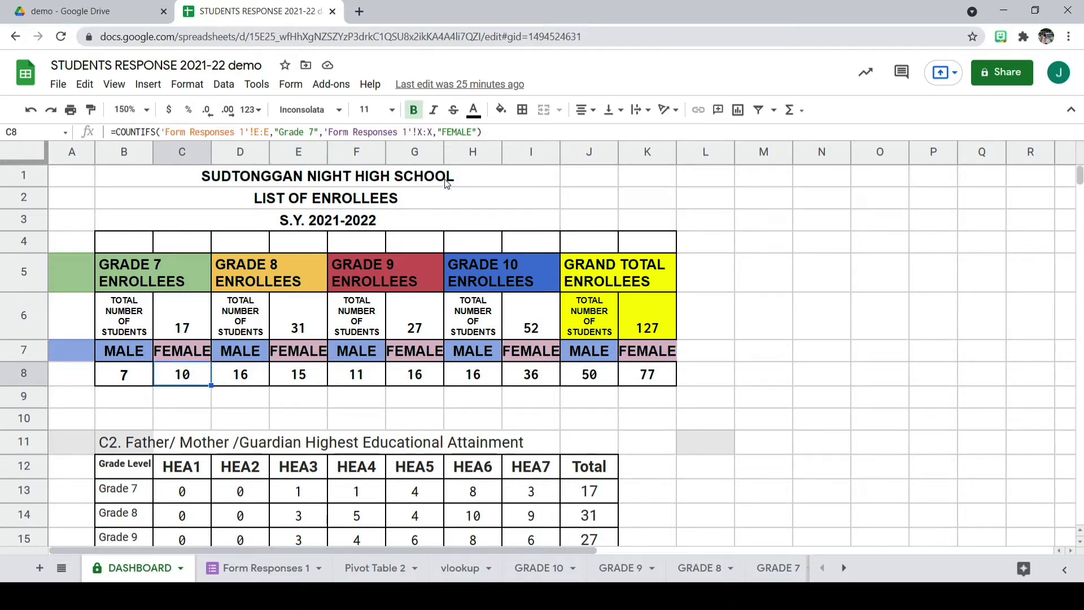
{"action": "left_click", "coordinate": [441, 132]}
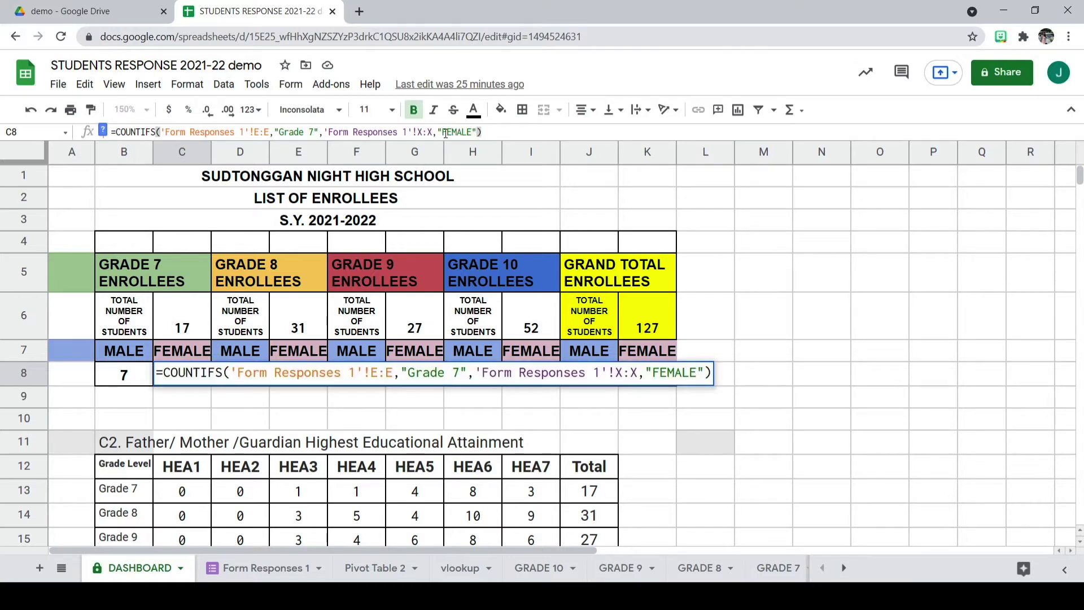
{"action": "left_click_drag", "start_coordinate": [442, 132], "coordinate": [474, 131]}
{"action": "left_click", "coordinate": [475, 131]}
{"action": "left_click_drag", "start_coordinate": [441, 132], "coordinate": [475, 132]}
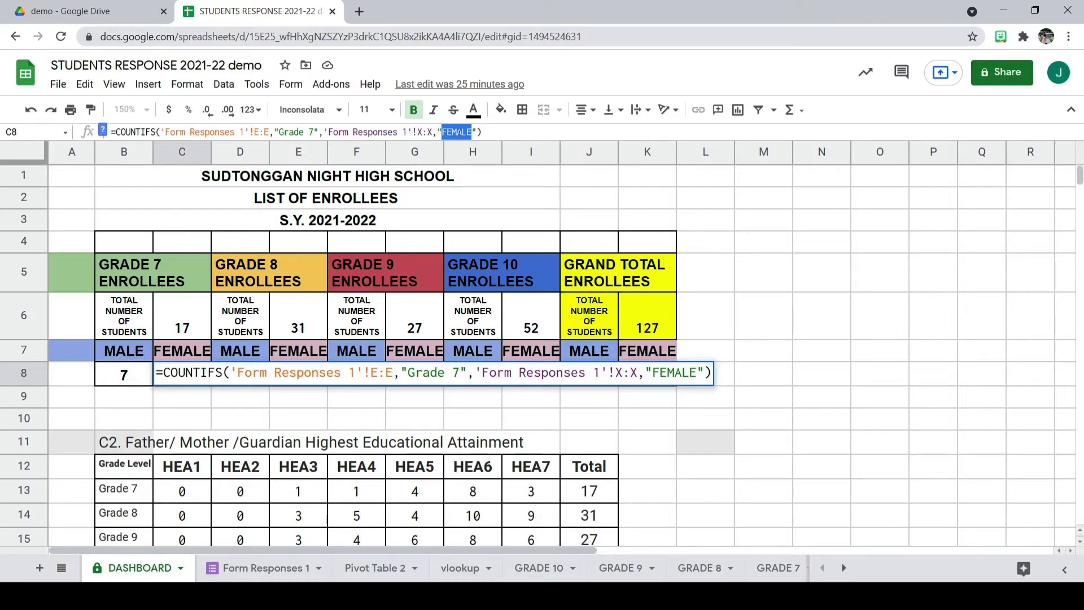
{"action": "left_click", "coordinate": [496, 132]}
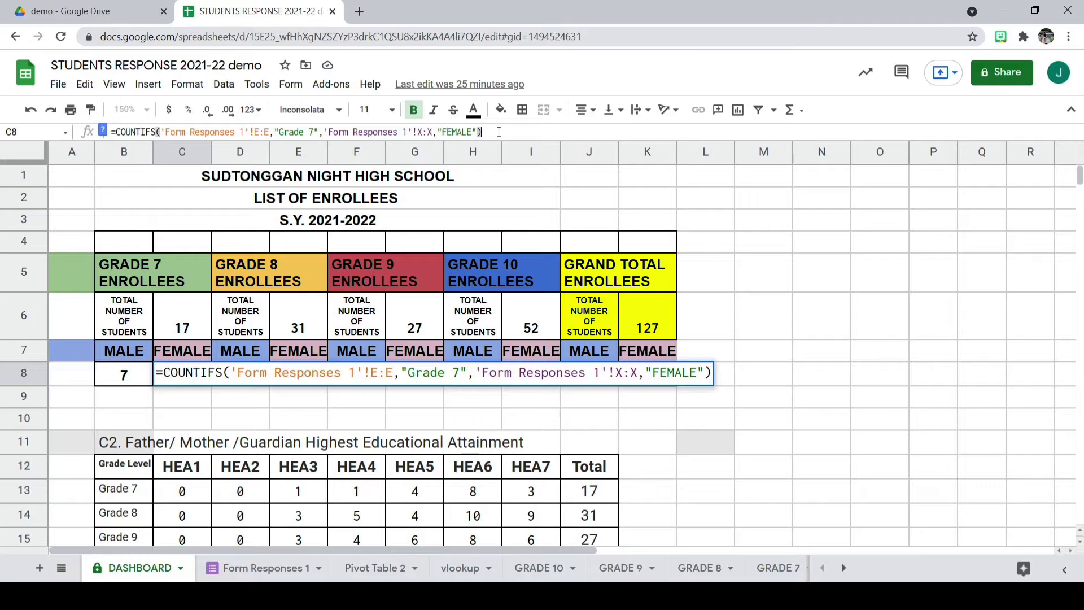
{"action": "left_click", "coordinate": [443, 132]}
{"action": "left_click", "coordinate": [471, 131]}
{"action": "left_click", "coordinate": [342, 417]}
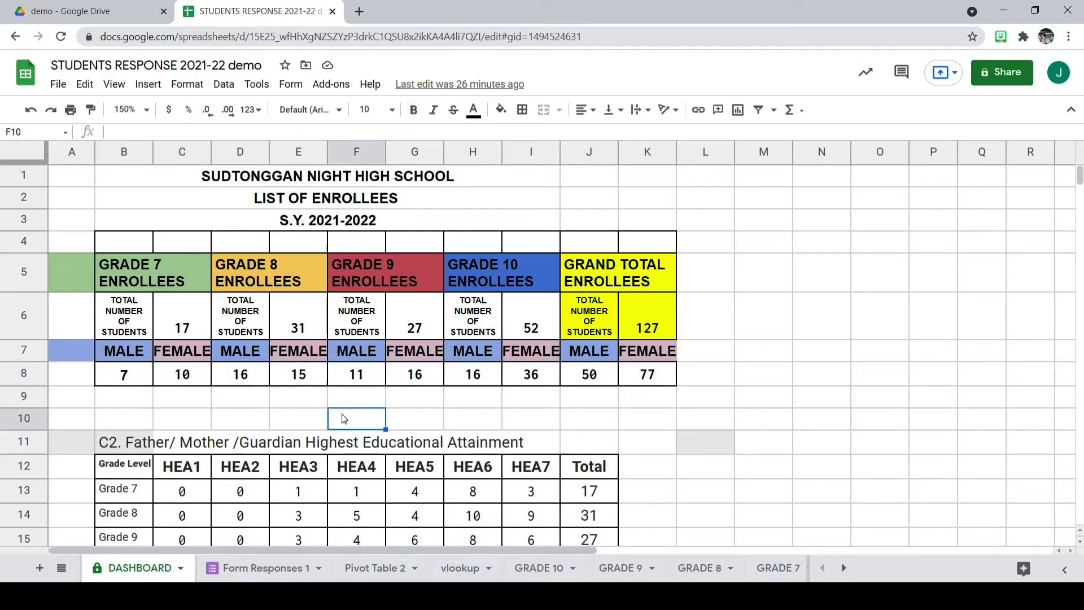
Compare the female count formulas for Grades 8, 9 and 10 with the male and female grand total formulas in row 8.
{"action": "left_click", "coordinate": [310, 382]}
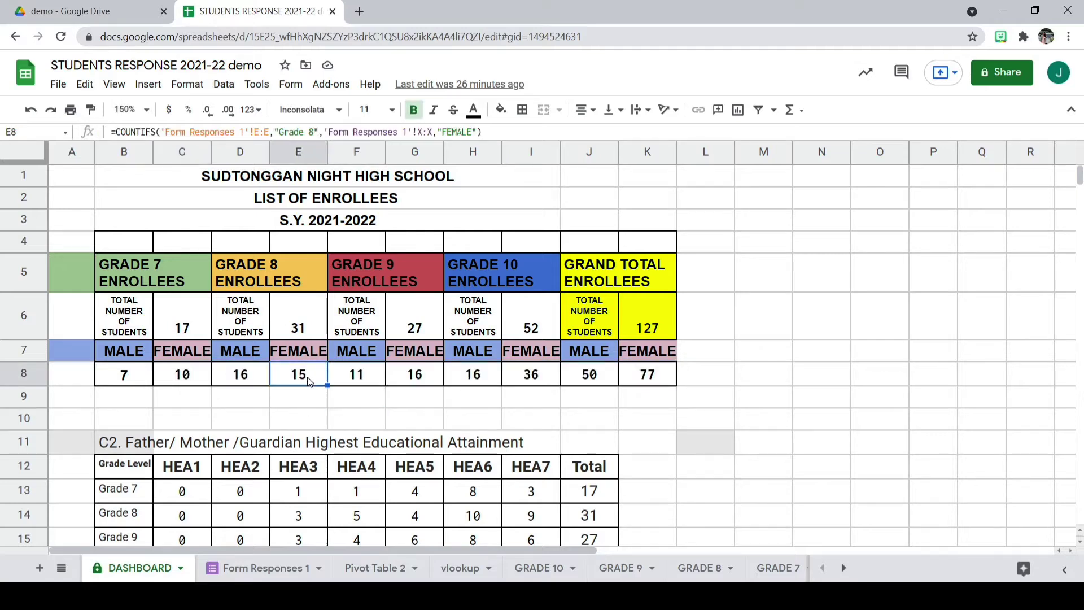
{"action": "left_click", "coordinate": [420, 380]}
{"action": "left_click", "coordinate": [533, 380]}
{"action": "left_click", "coordinate": [597, 386]}
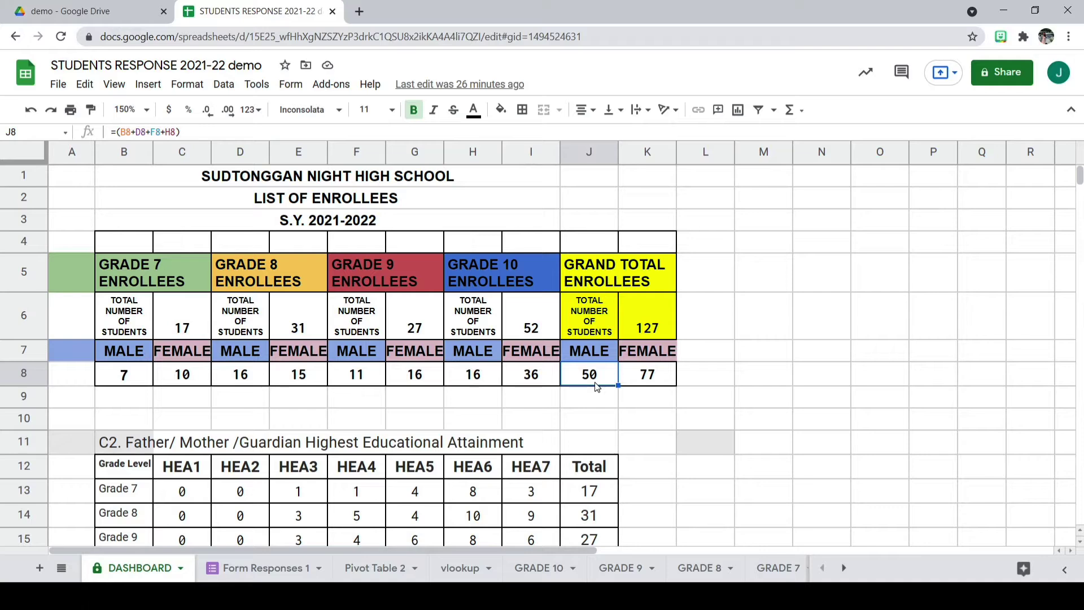
{"action": "left_click", "coordinate": [646, 377]}
Inspect the COUNTIFS formula for Grade 7 under HEA1 in the Highest Educational Attainment table.
{"action": "scroll", "coordinate": [354, 462], "scroll_direction": "down", "scroll_amount": 1}
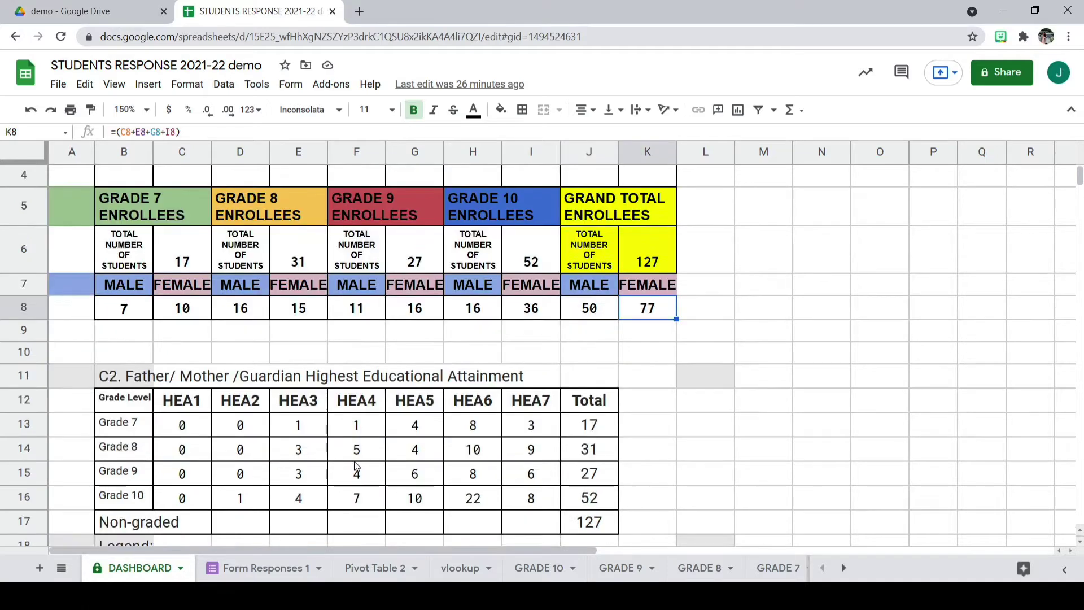
{"action": "scroll", "coordinate": [354, 462], "scroll_direction": "down", "scroll_amount": 1}
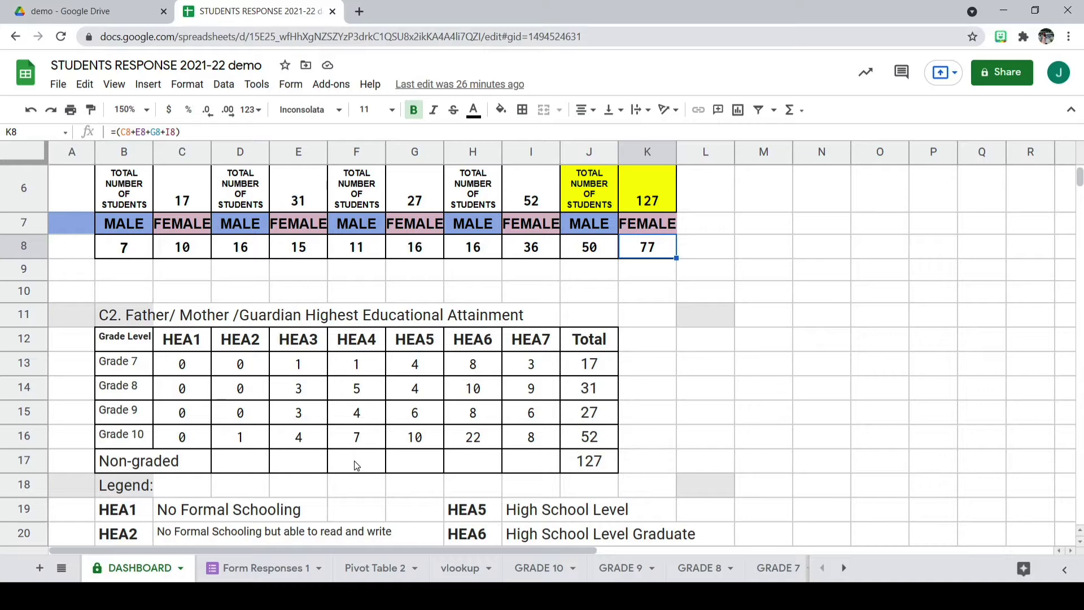
{"action": "scroll", "coordinate": [354, 460], "scroll_direction": "down", "scroll_amount": 1}
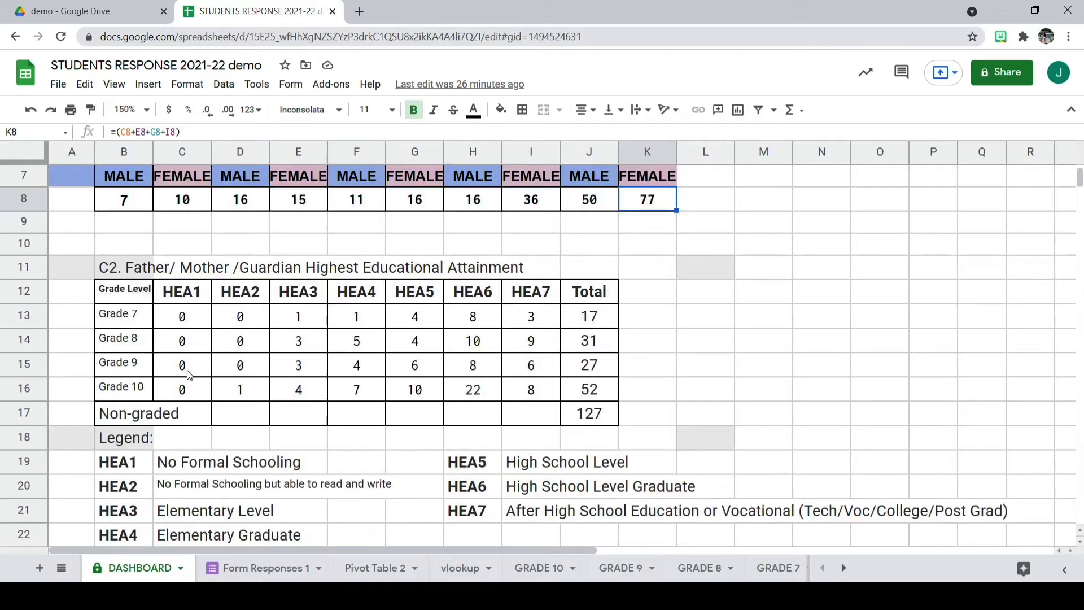
{"action": "left_click", "coordinate": [189, 325]}
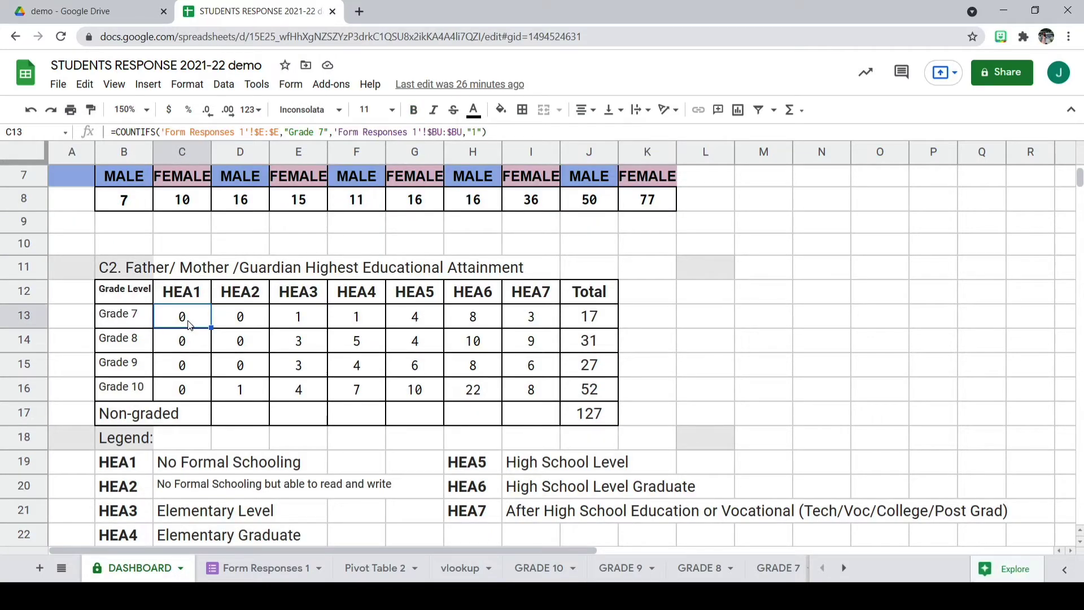
In Form Responses 1, locate the father, mother and guardian credential lookup columns BR to BT and read their headers.
{"action": "left_click", "coordinate": [260, 569]}
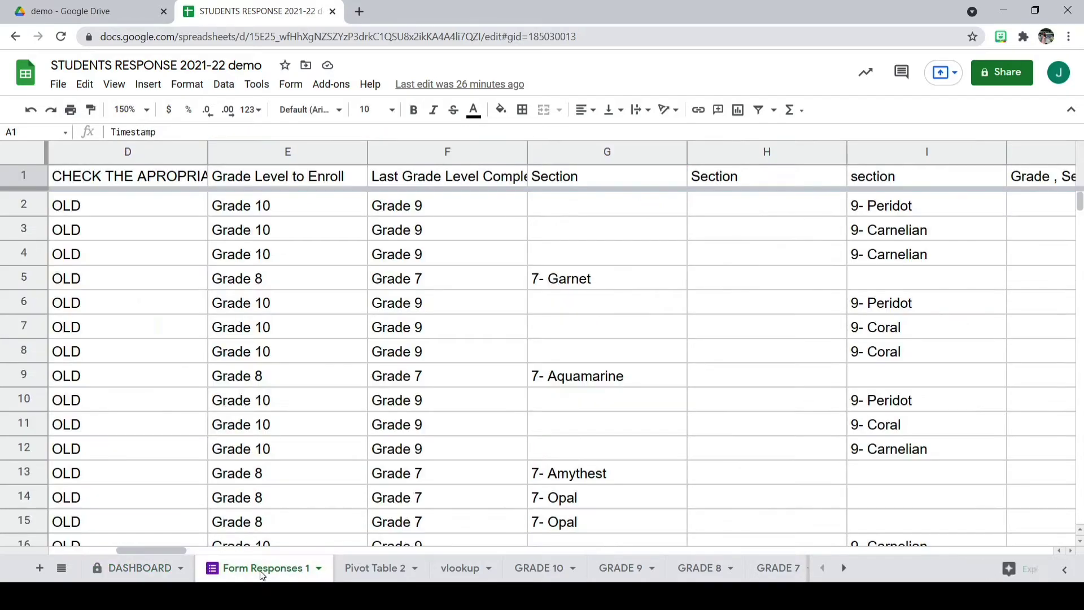
{"action": "left_click_drag", "start_coordinate": [181, 551], "coordinate": [985, 564]}
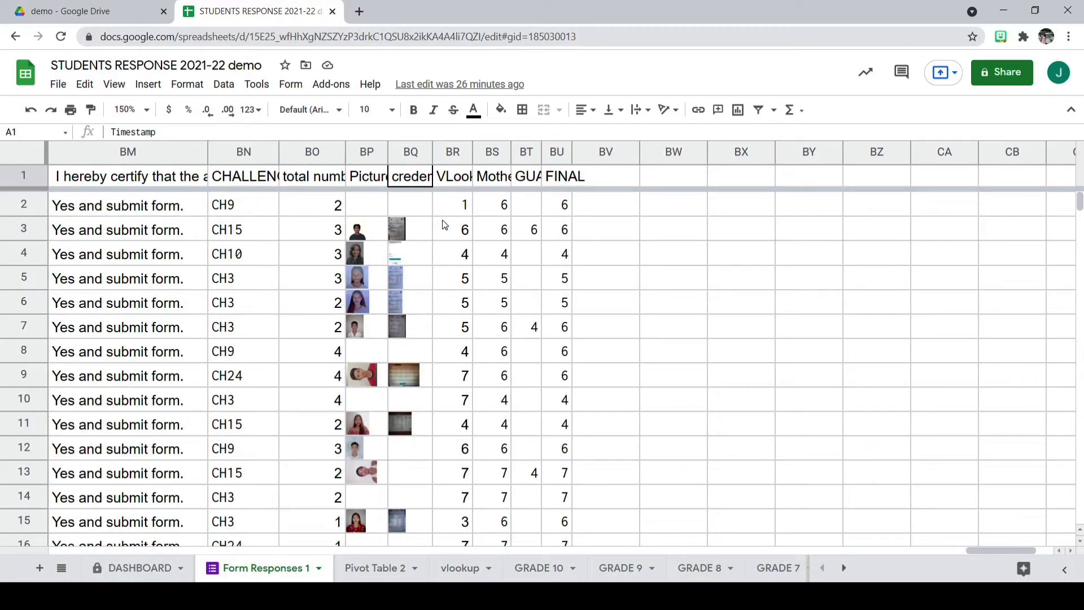
{"action": "left_click", "coordinate": [452, 178]}
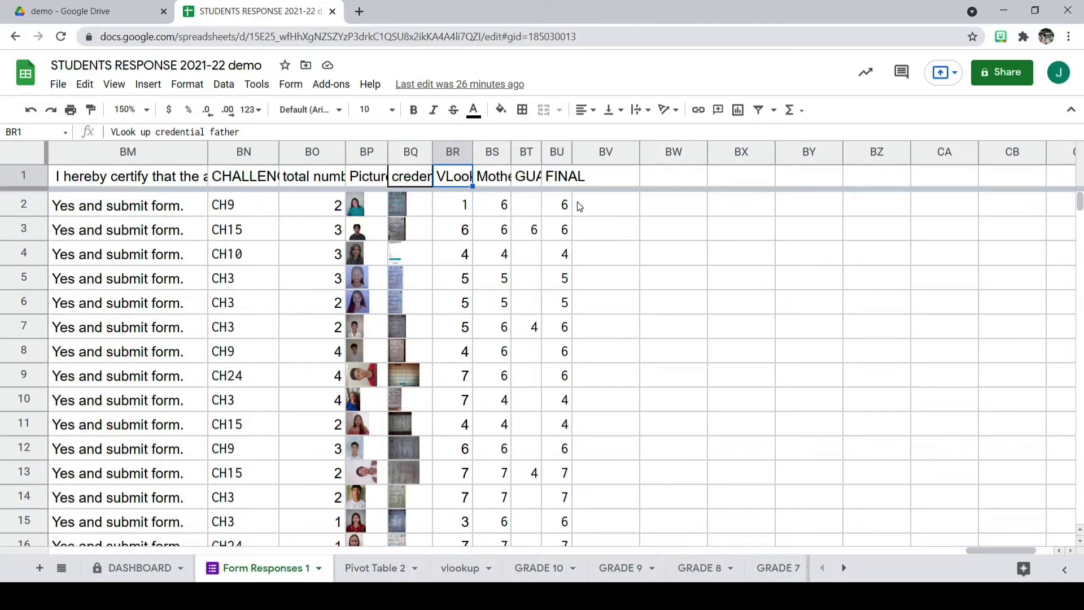
{"action": "left_click", "coordinate": [490, 204]}
{"action": "left_click", "coordinate": [465, 184]}
{"action": "left_click", "coordinate": [499, 180]}
{"action": "left_click", "coordinate": [536, 179]}
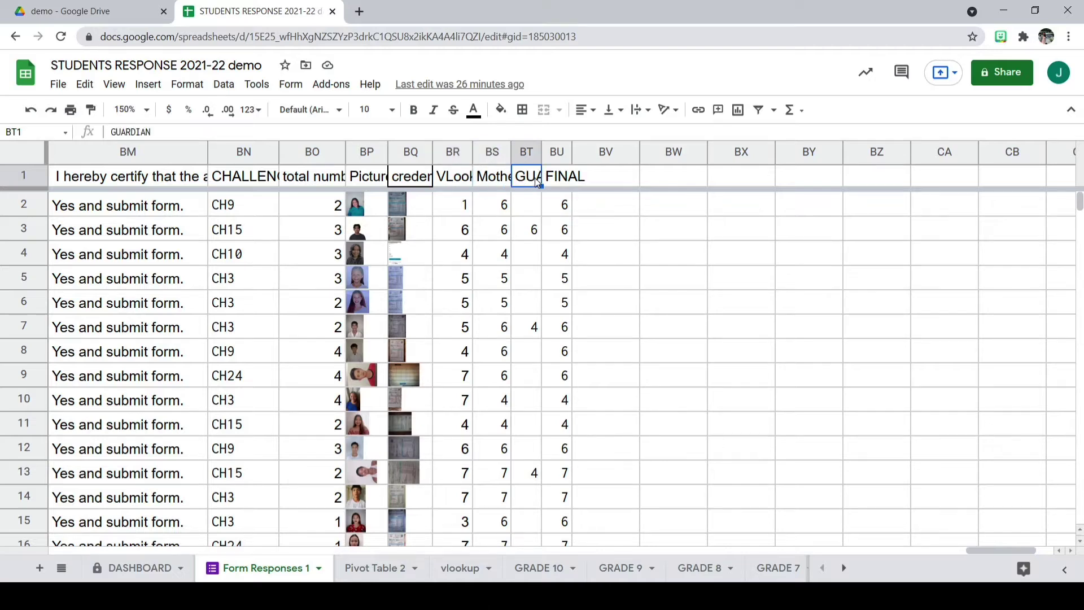
Recheck the father, mother and guardian headers, then inspect the VLOOKUP array formula in BR2.
{"action": "left_click", "coordinate": [457, 179]}
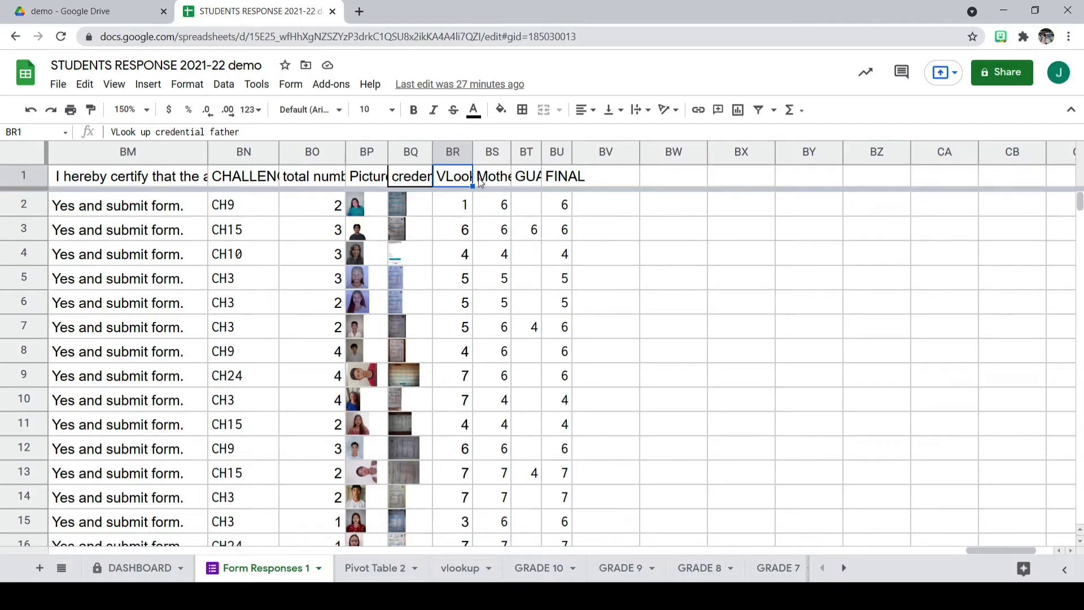
{"action": "left_click", "coordinate": [498, 178]}
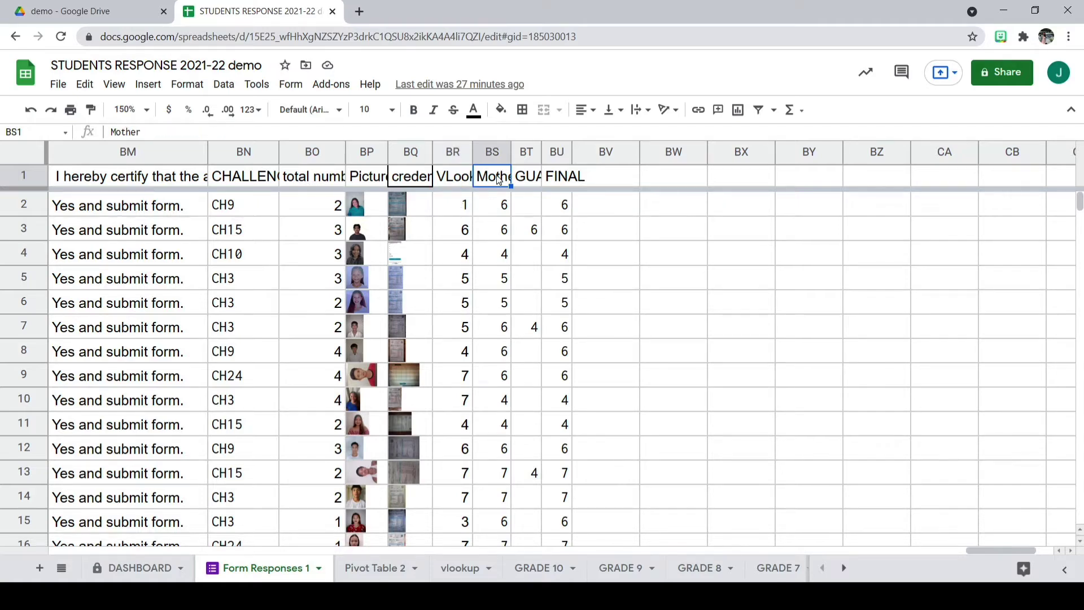
{"action": "left_click", "coordinate": [537, 179]}
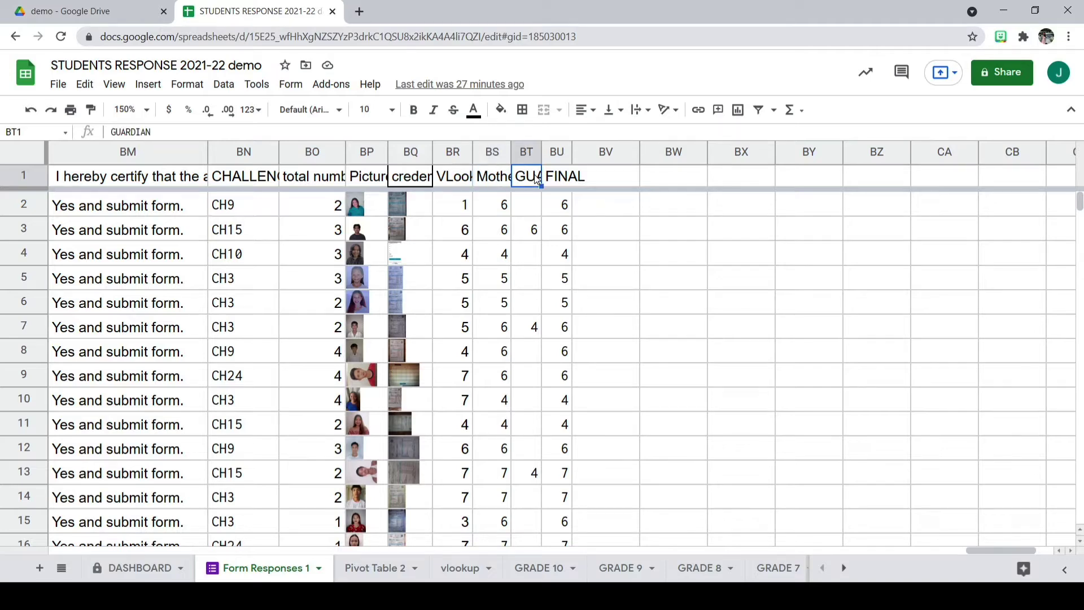
{"action": "left_click", "coordinate": [466, 210]}
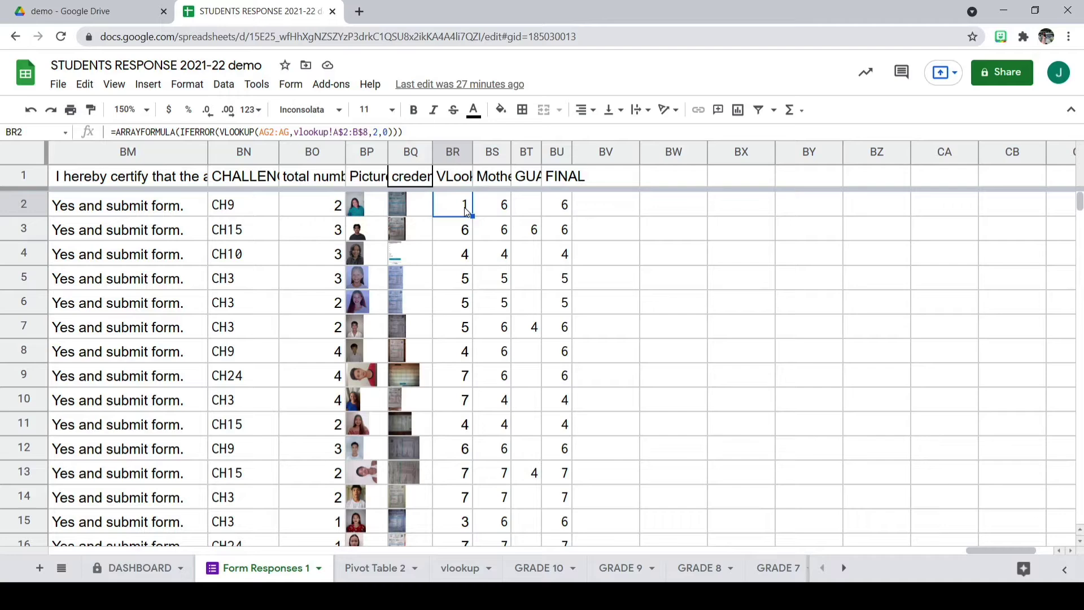
On the vlookup sheet, review the numeric codes in column B assigned to each educational attainment level.
{"action": "left_click", "coordinate": [458, 568]}
{"action": "left_click_drag", "start_coordinate": [360, 549], "coordinate": [96, 547]}
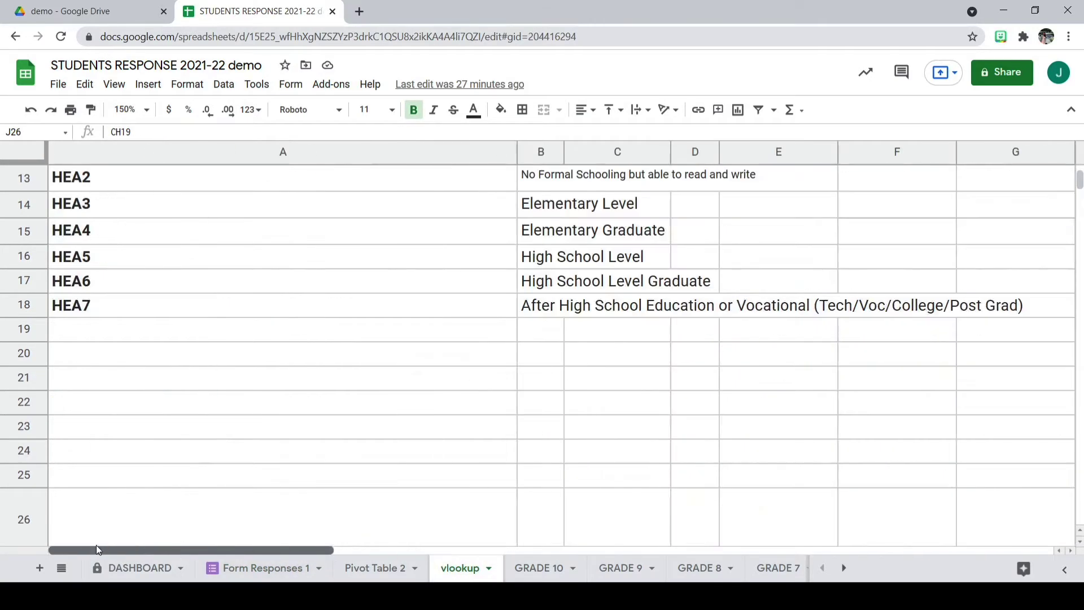
{"action": "scroll", "coordinate": [169, 407], "scroll_direction": "up", "scroll_amount": 5}
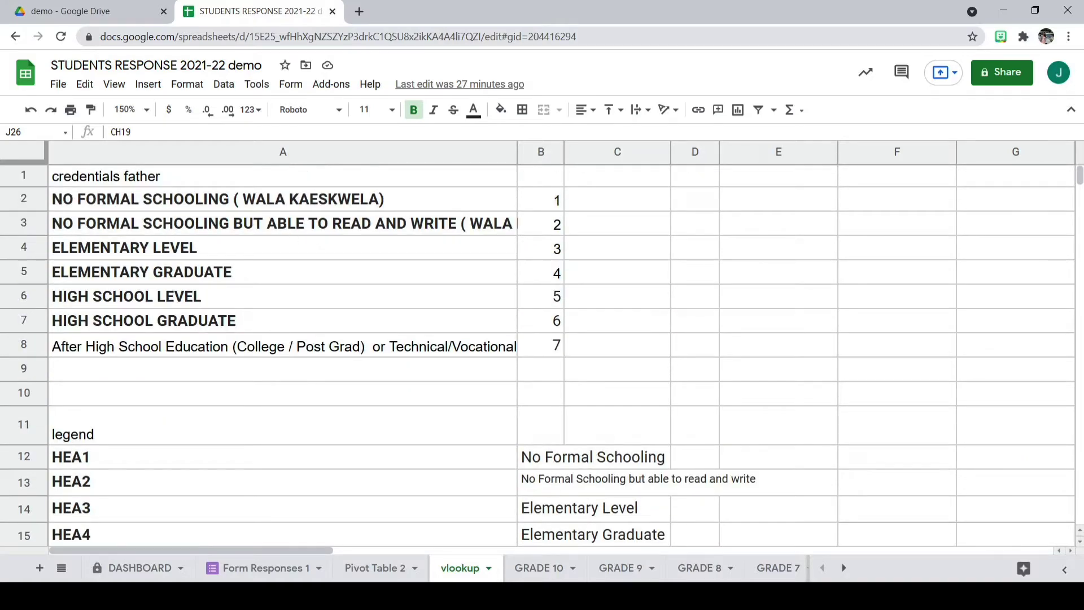
{"action": "left_click", "coordinate": [553, 229]}
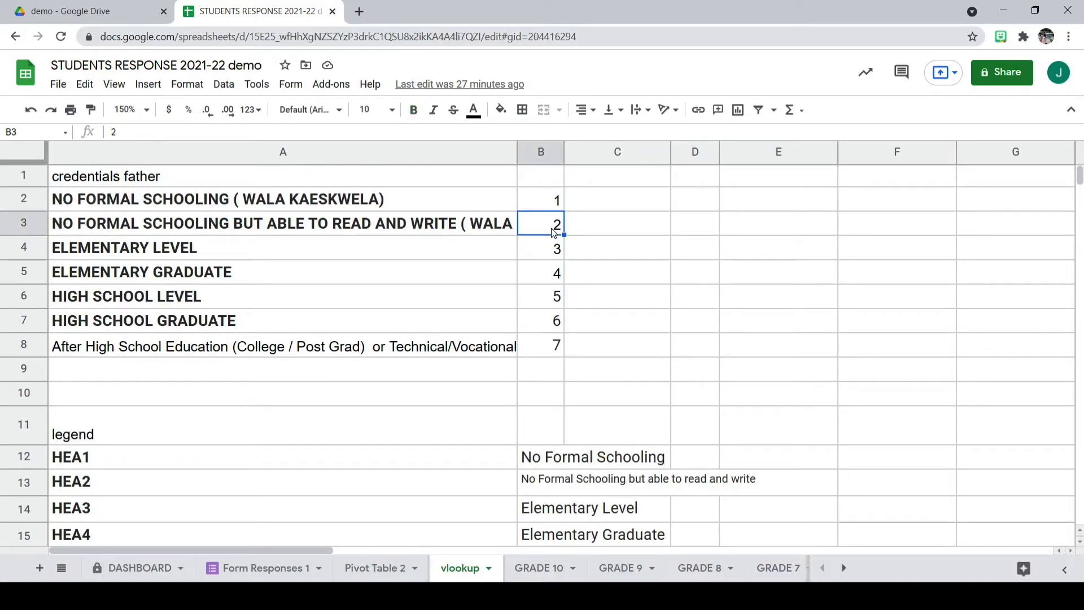
{"action": "left_click", "coordinate": [557, 254]}
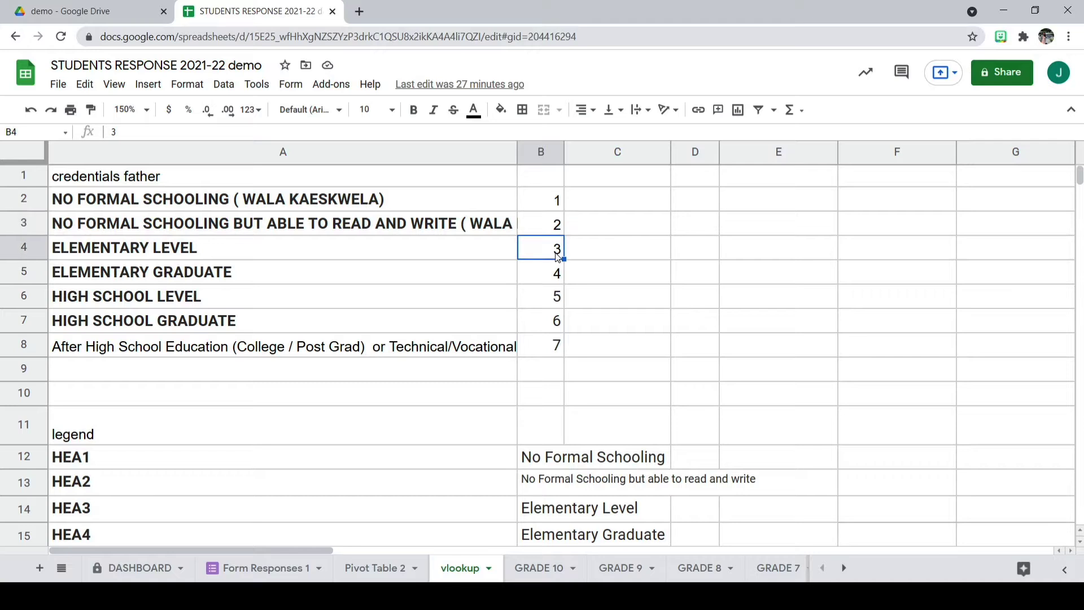
{"action": "left_click", "coordinate": [560, 279]}
{"action": "left_click", "coordinate": [560, 302]}
{"action": "left_click", "coordinate": [558, 322]}
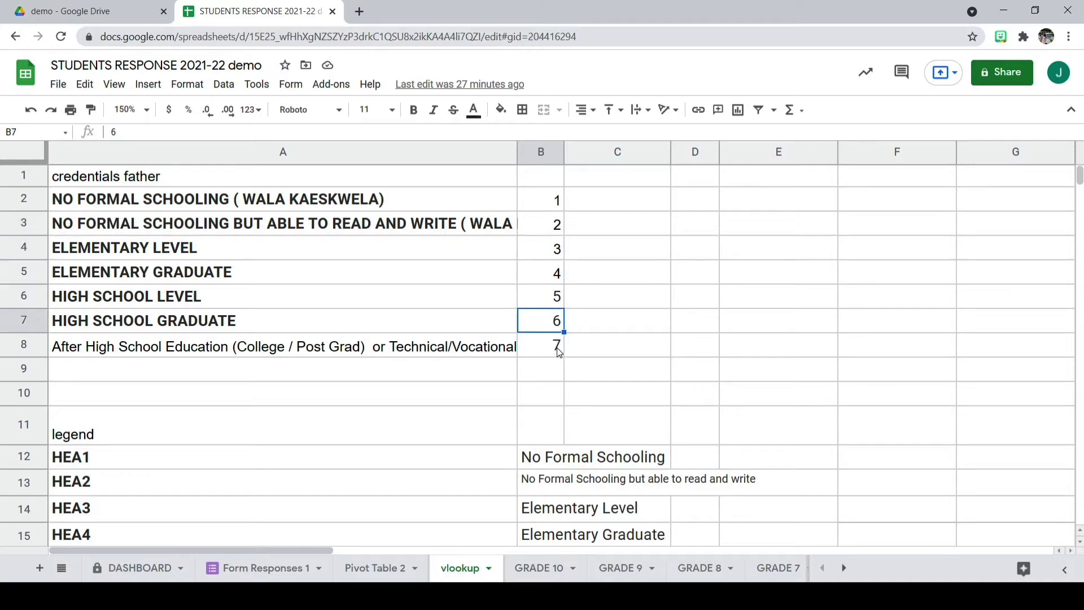
{"action": "left_click", "coordinate": [559, 351]}
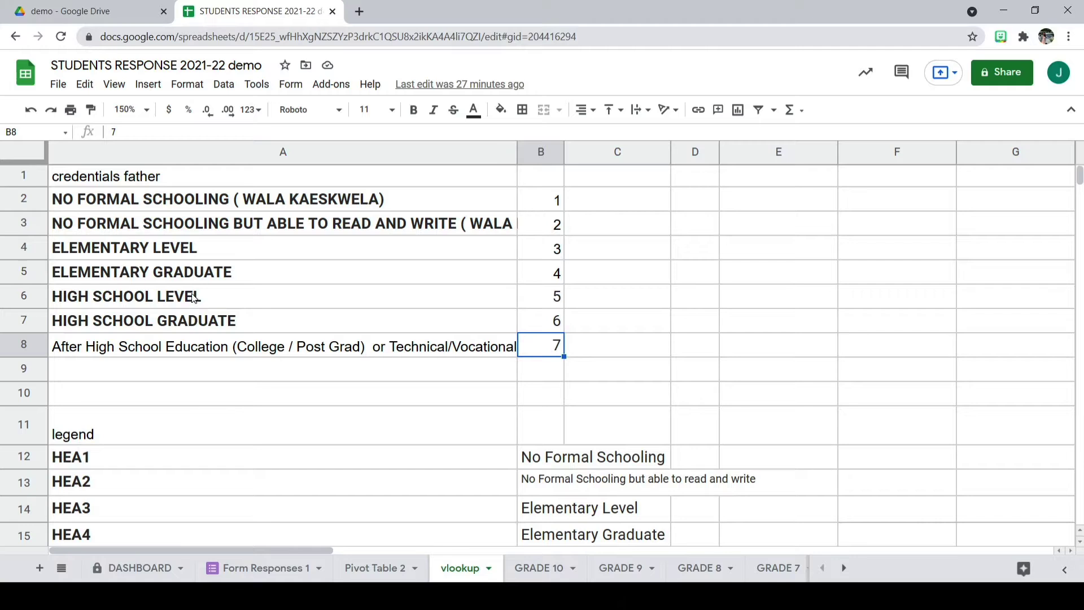
Review the educational attainment descriptions in column A, from A2 down to A7, and return to A2.
{"action": "left_click", "coordinate": [187, 204]}
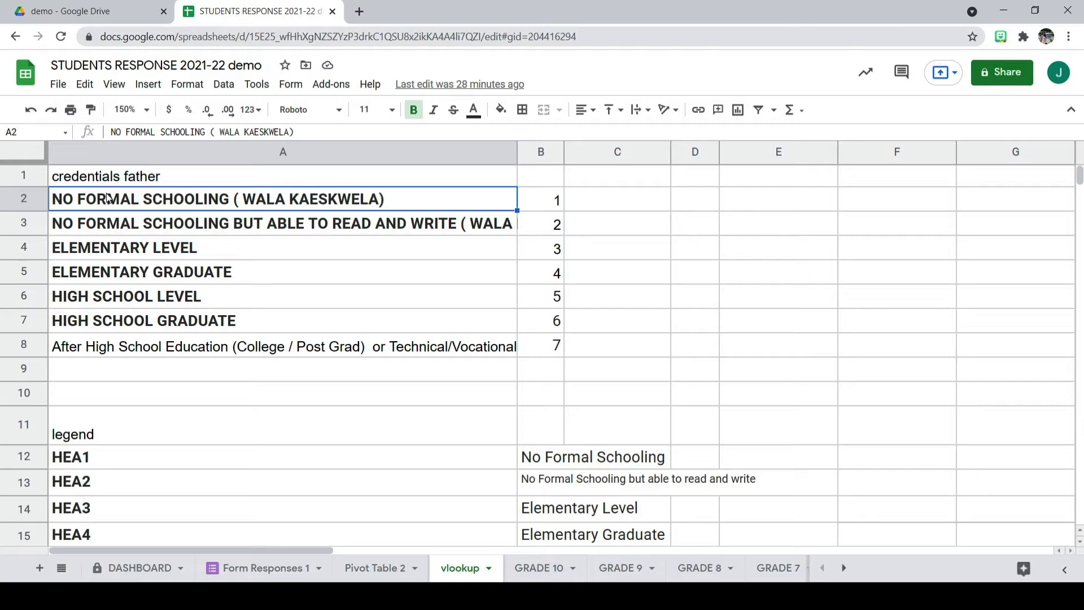
{"action": "key", "text": "Down"}
{"action": "key", "text": "Down"}
{"action": "key", "text": "Down"}
{"action": "key", "text": "Down"}
{"action": "key", "text": "Down"}
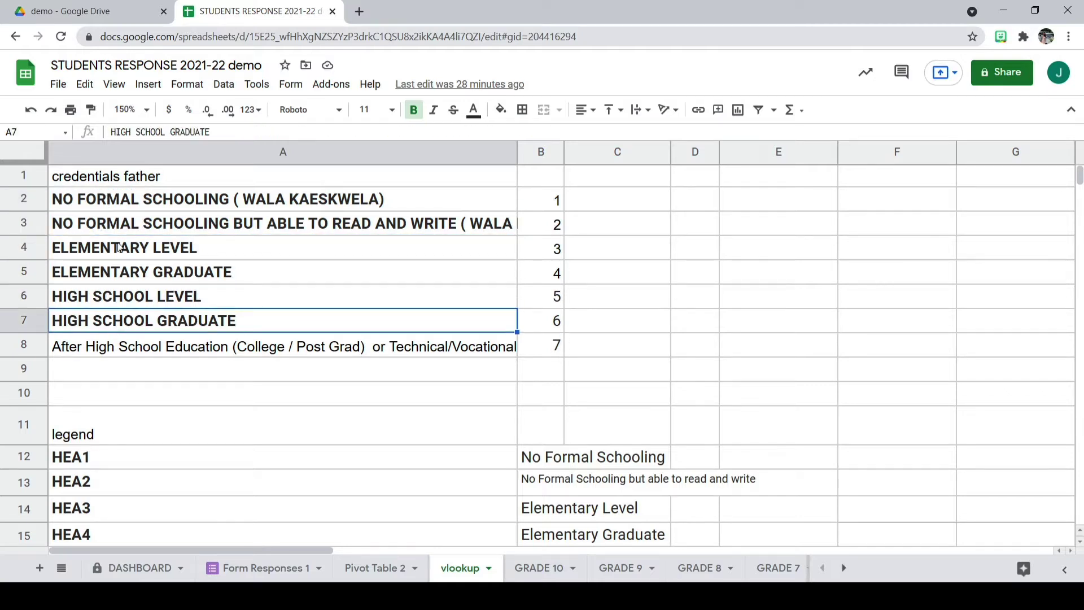
{"action": "left_click", "coordinate": [146, 200]}
{"action": "key", "text": "Down"}
{"action": "left_click", "coordinate": [254, 202]}
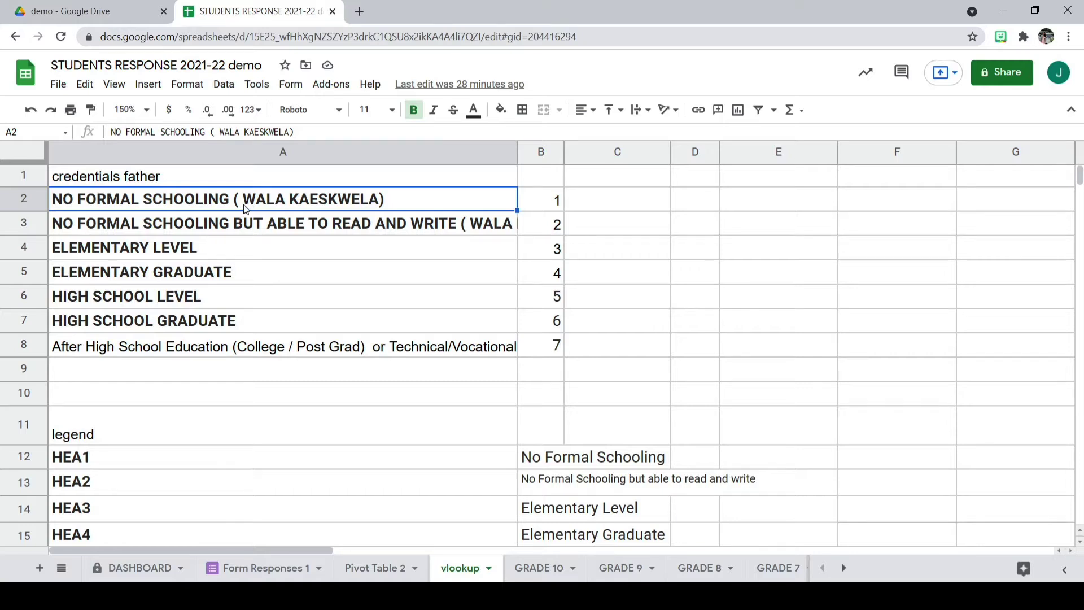
On the vlookup sheet, highlight the educational attainment descriptions in A2:A8.
{"action": "left_click", "coordinate": [218, 225]}
{"action": "left_click", "coordinate": [217, 206]}
{"action": "key", "text": "shift+Down"}
{"action": "key", "text": "shift+Down"}
{"action": "key", "text": "shift+Down"}
{"action": "key", "text": "shift+Down"}
{"action": "key", "text": "shift+Down"}
{"action": "key", "text": "shift+Down"}
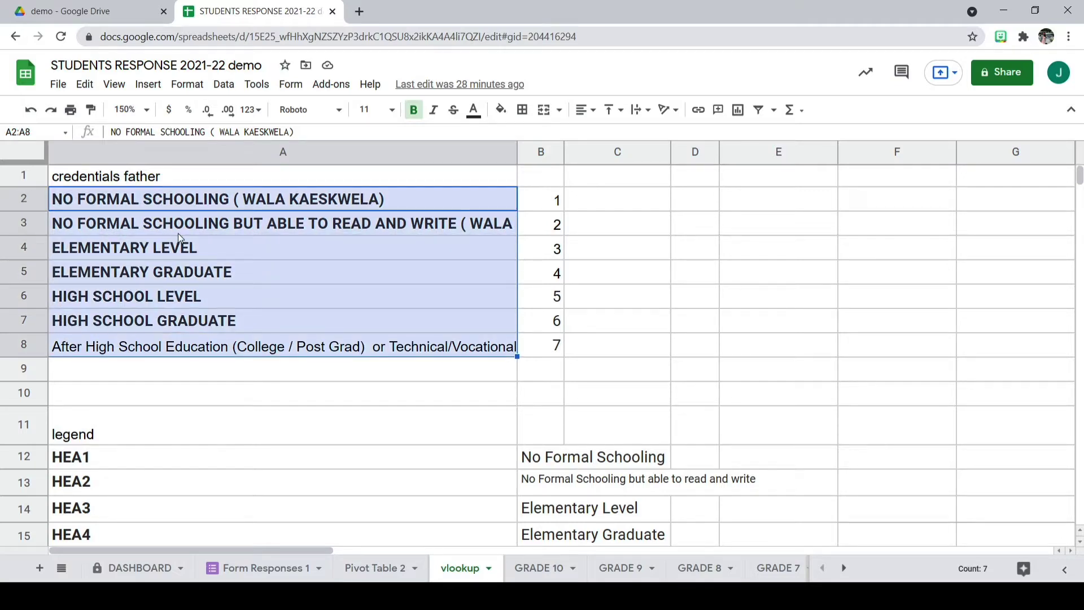
In Form Responses 1, trace back along row 2 from BR2 to locate the father's name and highest educational attainment columns AF and AG.
{"action": "left_click", "coordinate": [248, 570]}
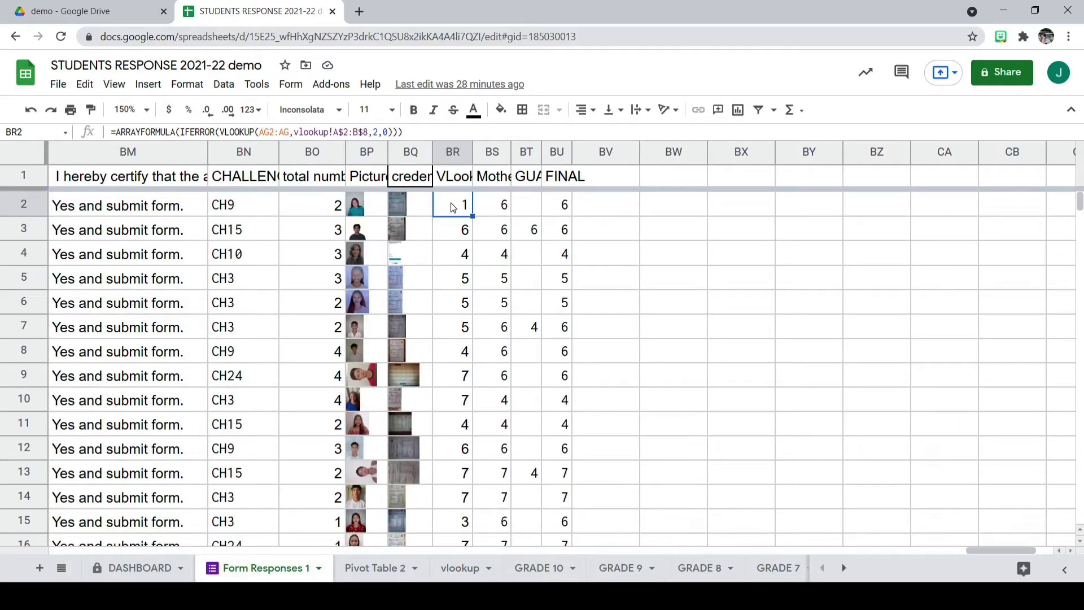
{"action": "key", "text": "Left"}
{"action": "key", "text": "Left"}
{"action": "key", "text": "Left"}
{"action": "key", "text": "Left"}
{"action": "key", "text": "Left"}
{"action": "key", "text": "Left"}
{"action": "key", "text": "Left"}
{"action": "key", "text": "Left"}
{"action": "key", "text": "Left"}
{"action": "key", "text": "Left"}
{"action": "key", "text": "Left"}
{"action": "key", "text": "Left"}
{"action": "key", "text": "Left"}
{"action": "key", "text": "Left"}
{"action": "key", "text": "Left"}
{"action": "key", "text": "Left"}
{"action": "key", "text": "Left"}
{"action": "key", "text": "Left"}
{"action": "key", "text": "Left"}
{"action": "key", "text": "Left"}
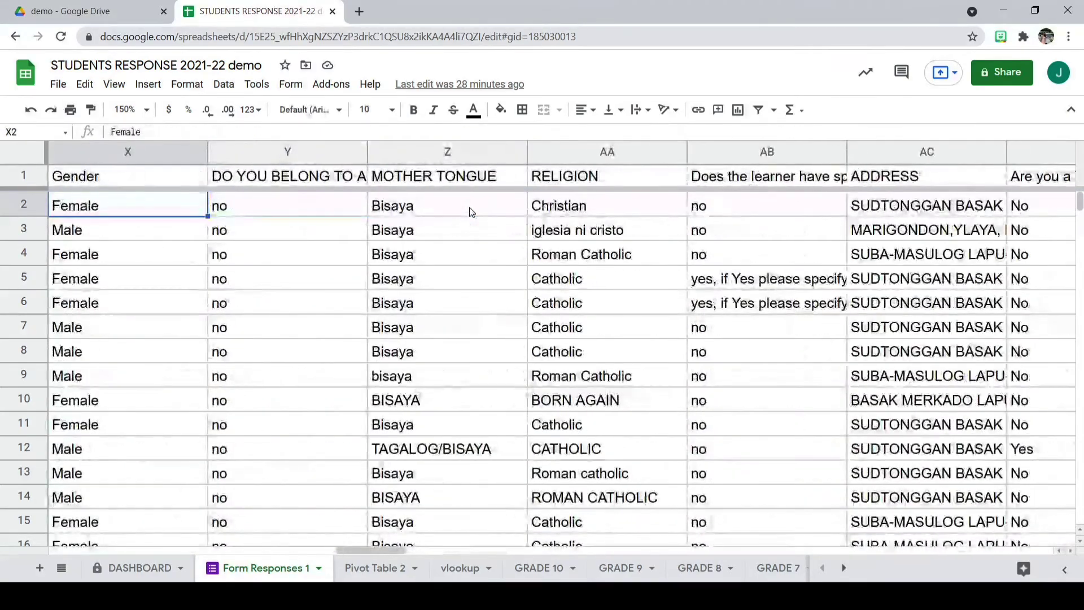
{"action": "key", "text": "Right"}
{"action": "key", "text": "Right"}
{"action": "key", "text": "Right"}
{"action": "key", "text": "Right"}
{"action": "key", "text": "Right"}
{"action": "key", "text": "Right"}
{"action": "key", "text": "Right"}
{"action": "key", "text": "Right"}
{"action": "key", "text": "Right"}
{"action": "key", "text": "Right"}
{"action": "key", "text": "Right"}
{"action": "key", "text": "Right"}
{"action": "key", "text": "Right"}
{"action": "key", "text": "Right"}
{"action": "key", "text": "Right"}
{"action": "key", "text": "Right"}
{"action": "key", "text": "Right"}
{"action": "key", "text": "Right"}
{"action": "key", "text": "Right"}
{"action": "key", "text": "Right"}
{"action": "key", "text": "Right"}
{"action": "key", "text": "Right"}
{"action": "key", "text": "Right"}
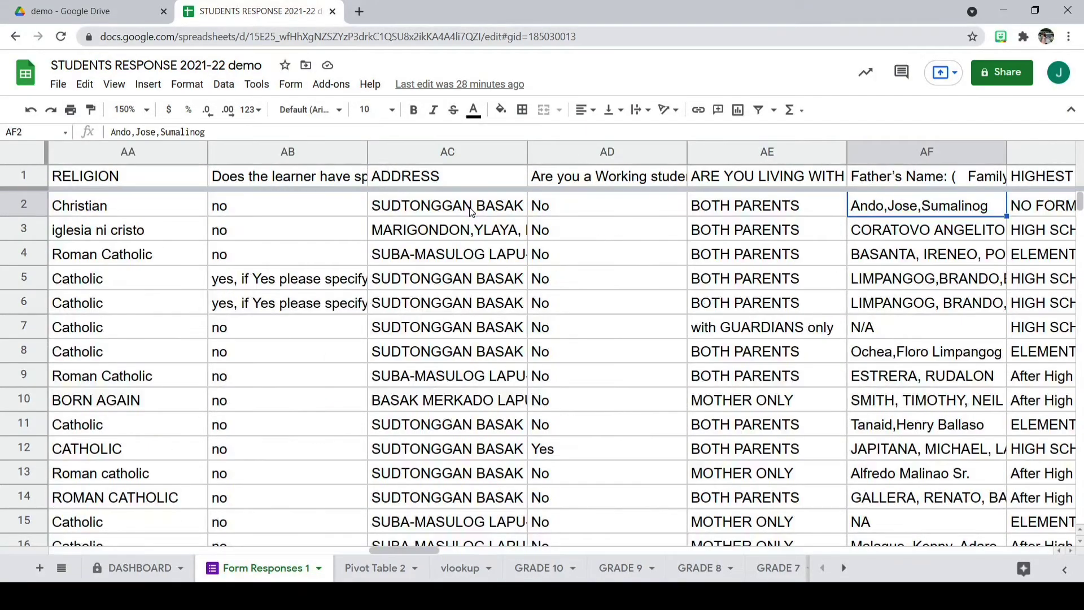
{"action": "key", "text": "Left"}
{"action": "key", "text": "Left"}
{"action": "key", "text": "Left"}
{"action": "key", "text": "Left"}
{"action": "key", "text": "Left"}
{"action": "key", "text": "Left"}
{"action": "key", "text": "Left"}
{"action": "key", "text": "Left"}
Go forward along row 2 past the household question columns and return to the father's VLOOKUP formula in BR2.
{"action": "key", "text": "Right"}
{"action": "key", "text": "Right"}
{"action": "key", "text": "Right"}
{"action": "key", "text": "Right"}
{"action": "key", "text": "Right"}
{"action": "key", "text": "Right"}
{"action": "key", "text": "Right"}
{"action": "key", "text": "Right"}
{"action": "key", "text": "Right"}
{"action": "key", "text": "Right"}
{"action": "key", "text": "Right"}
{"action": "key", "text": "Right"}
{"action": "key", "text": "Right"}
{"action": "key", "text": "Right"}
{"action": "key", "text": "Right"}
{"action": "key", "text": "Right"}
{"action": "key", "text": "Right"}
{"action": "key", "text": "Right"}
{"action": "key", "text": "Right"}
{"action": "key", "text": "Right"}
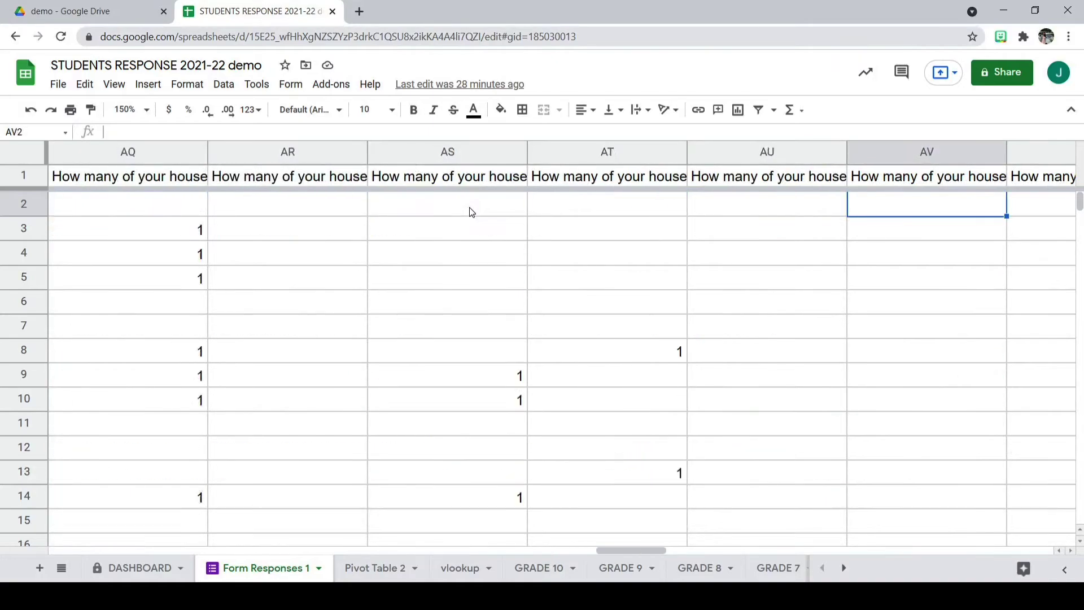
{"action": "key", "text": "Left"}
{"action": "key", "text": "Left"}
{"action": "key", "text": "Left"}
{"action": "key", "text": "Left"}
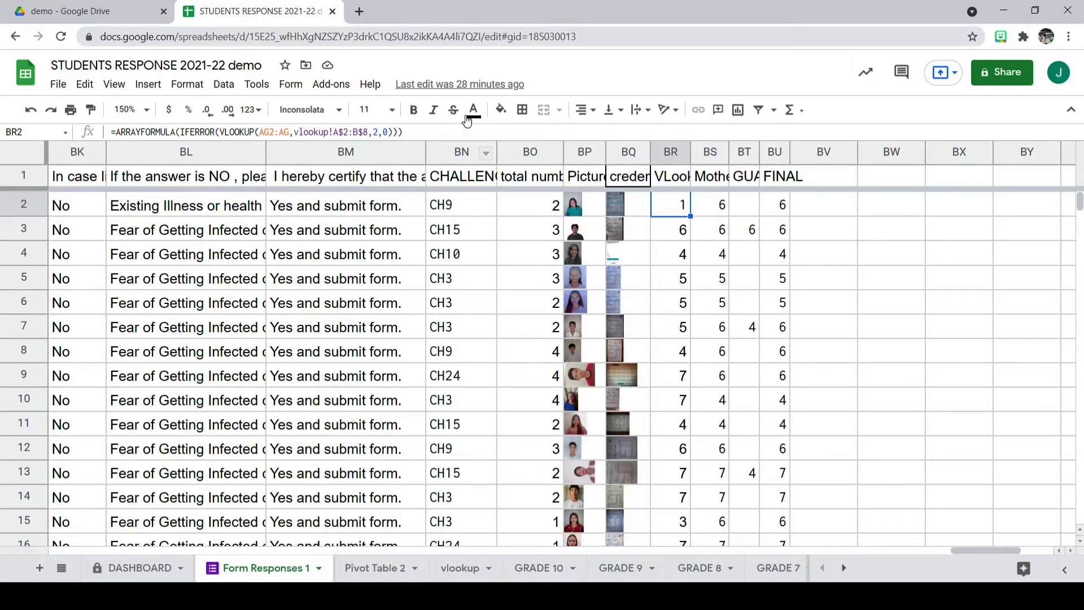
Hide the picture and credential image columns BP and BQ.
{"action": "left_click_drag", "start_coordinate": [588, 151], "coordinate": [619, 149]}
{"action": "right_click", "coordinate": [618, 149]}
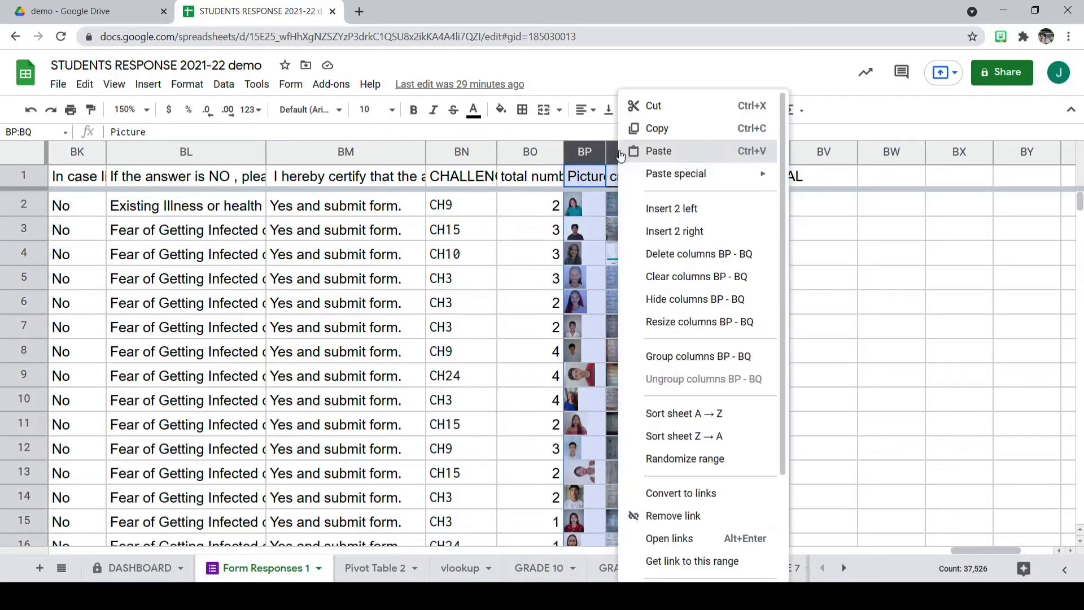
{"action": "left_click", "coordinate": [679, 302]}
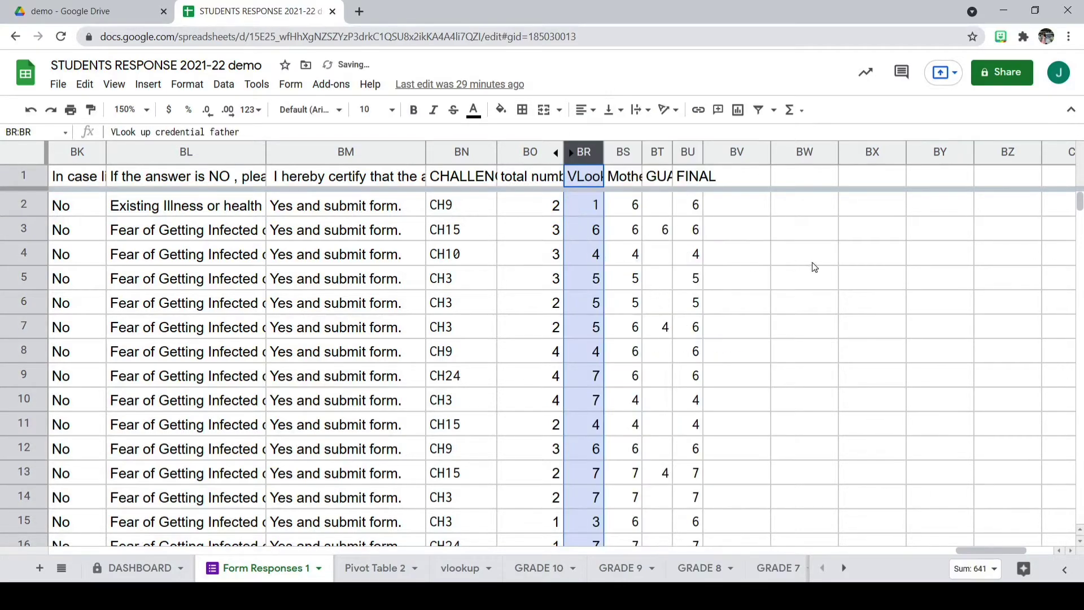
{"action": "left_click", "coordinate": [812, 262]}
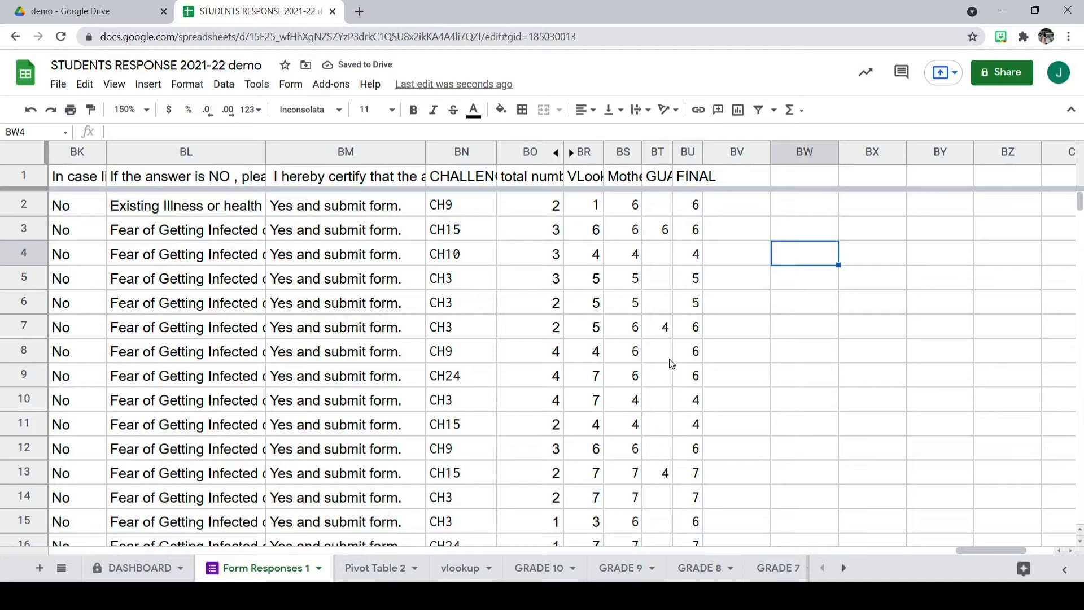
Examine the father's formula in BR2, highlighting ARRAYFORMULA, the search range AG2:AG and the lookup range vlookup!A$2:B$8 in turn.
{"action": "left_click", "coordinate": [593, 207]}
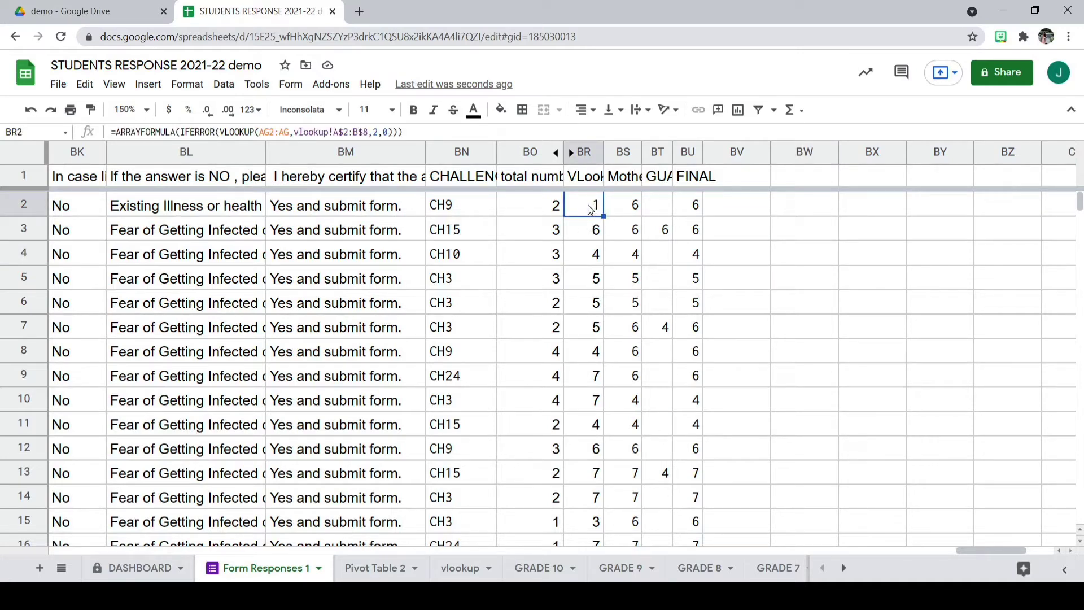
{"action": "double_click", "coordinate": [587, 207]}
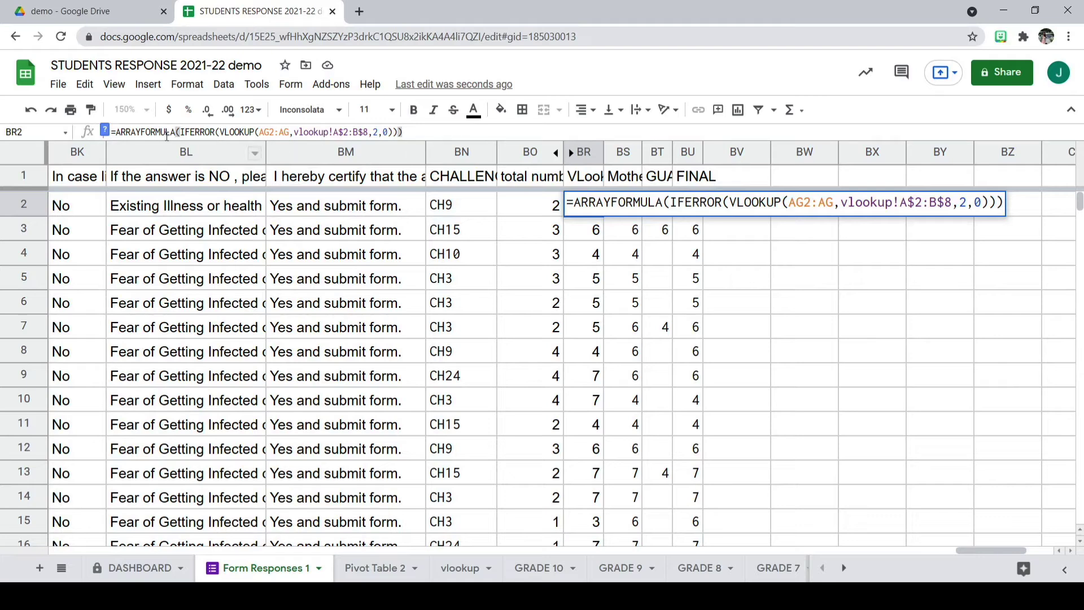
{"action": "left_click_drag", "start_coordinate": [115, 134], "coordinate": [176, 133]}
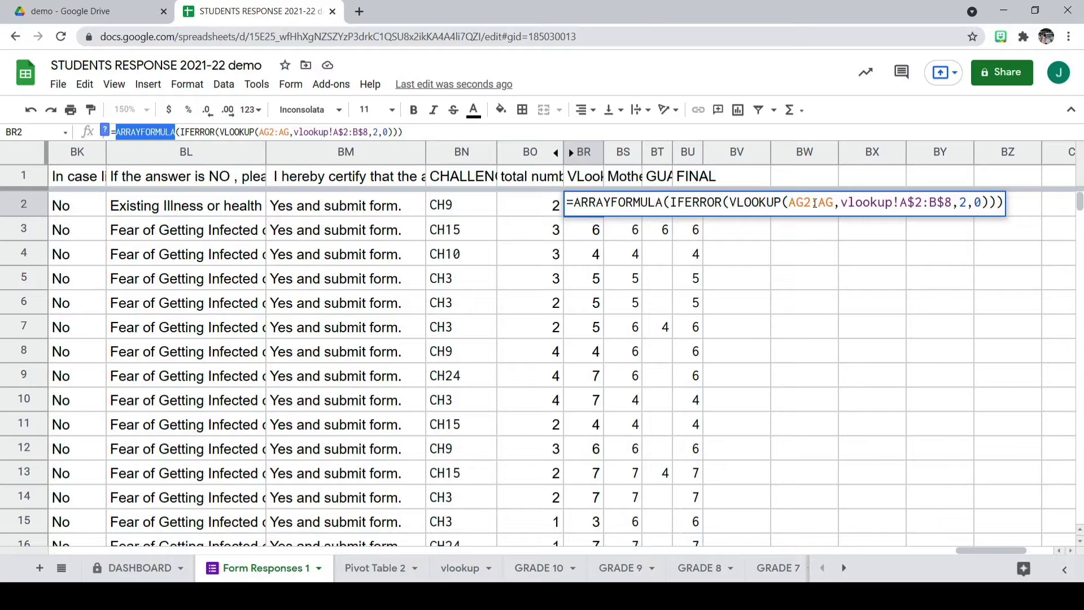
{"action": "left_click_drag", "start_coordinate": [789, 205], "coordinate": [833, 204]}
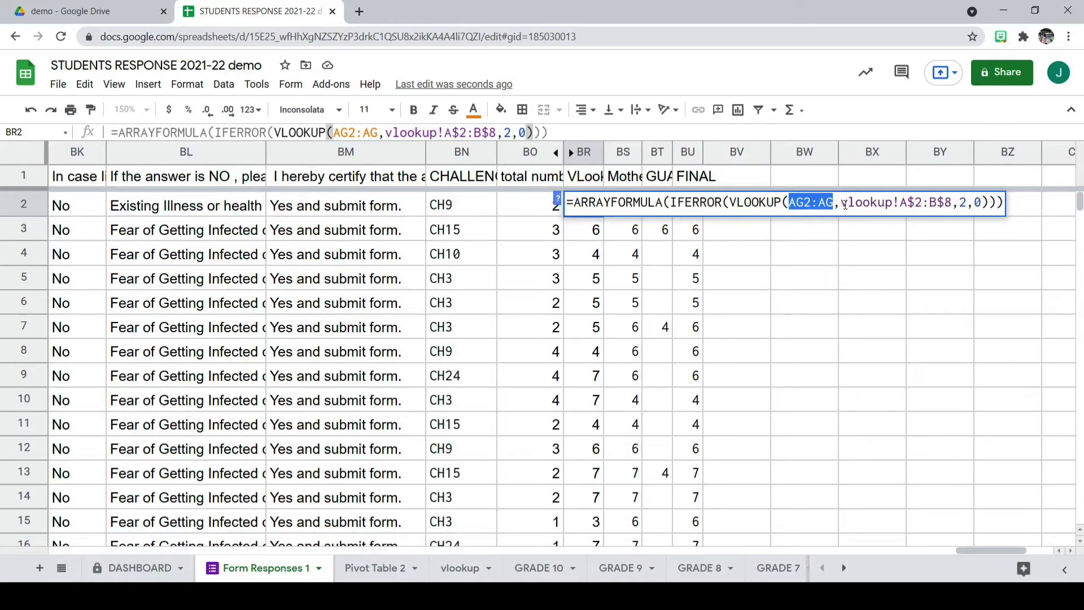
{"action": "left_click_drag", "start_coordinate": [841, 202], "coordinate": [960, 202]}
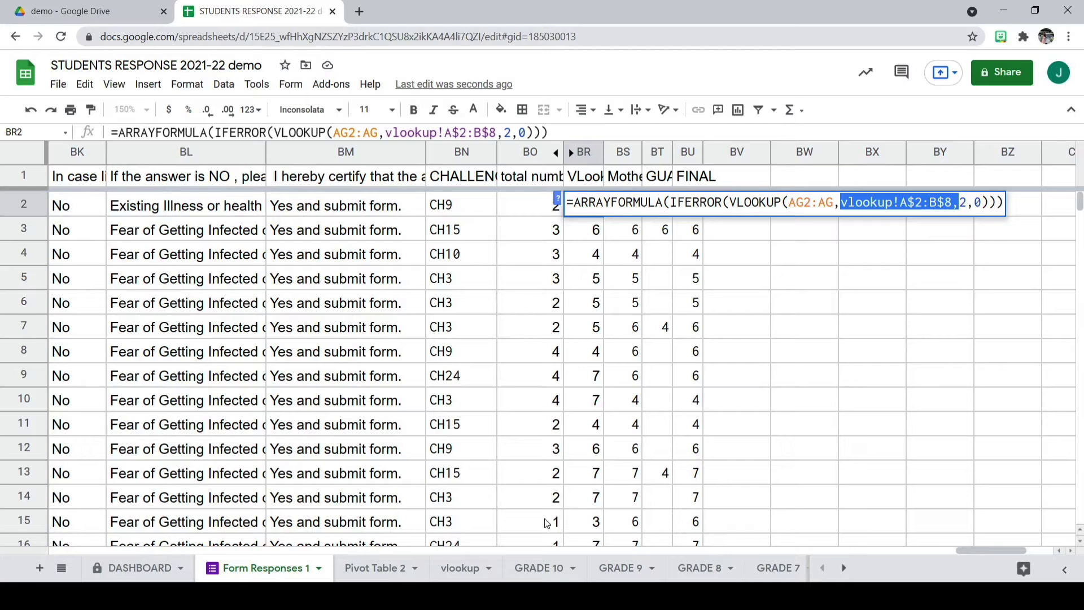
On the vlookup sheet, highlight the lookup range A2:B8, and return to Form Responses 1.
{"action": "left_click", "coordinate": [473, 570]}
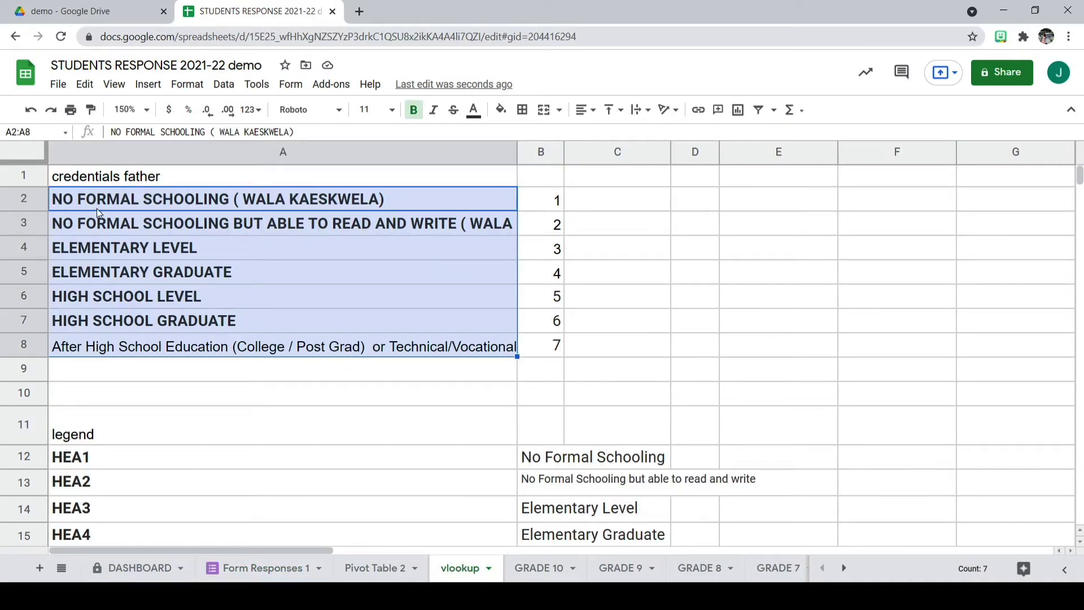
{"action": "left_click_drag", "start_coordinate": [106, 202], "coordinate": [528, 349]}
{"action": "left_click", "coordinate": [265, 568]}
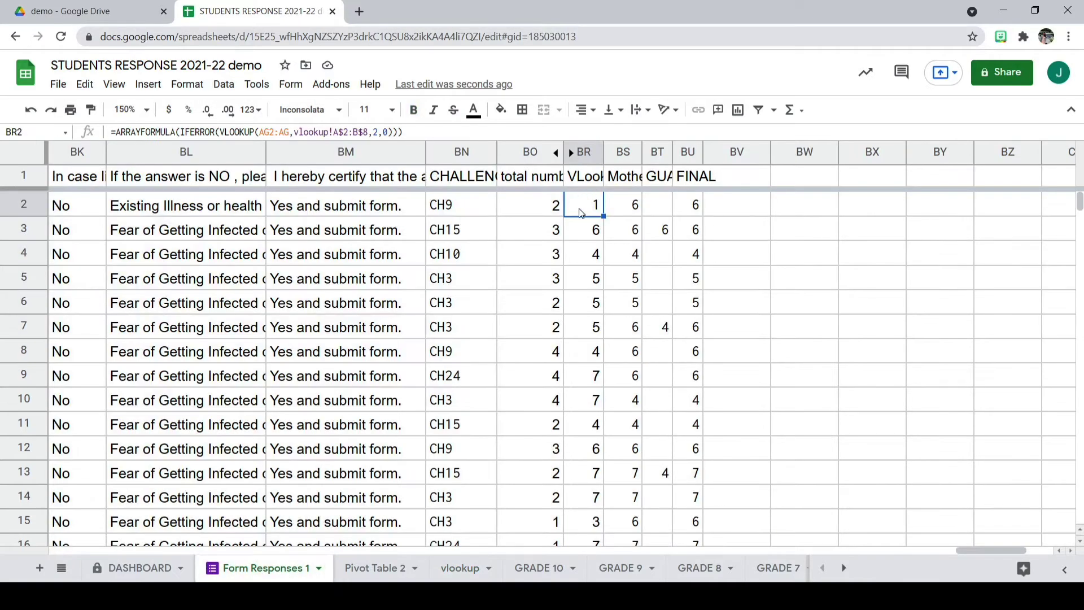
Highlight the column index 2 in BR2's formula and compare it with the two columns of A2:B8 on the vlookup sheet.
{"action": "double_click", "coordinate": [375, 133]}
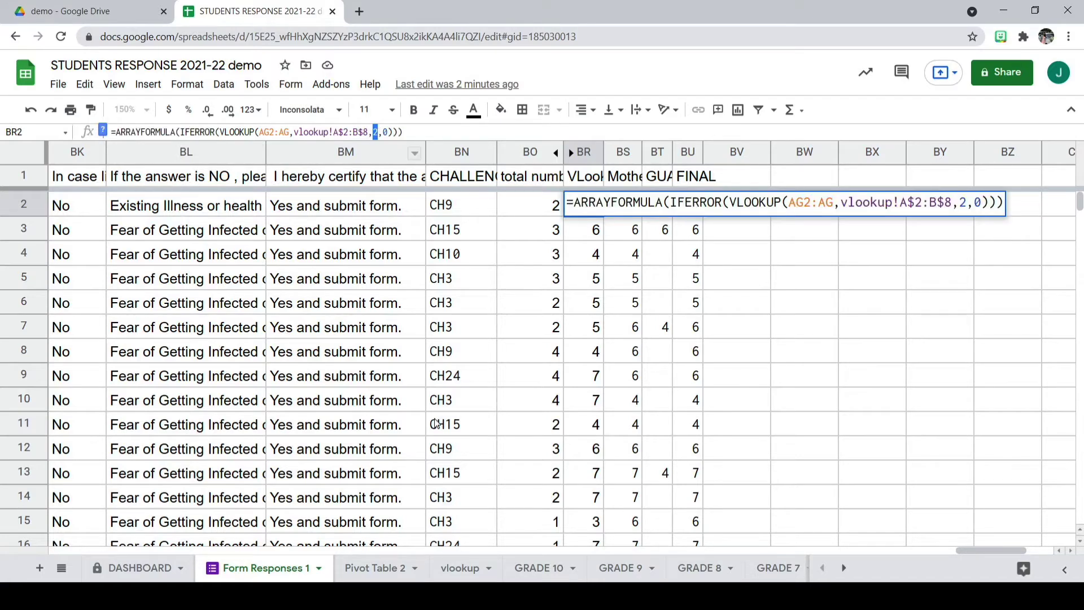
{"action": "left_click", "coordinate": [460, 568]}
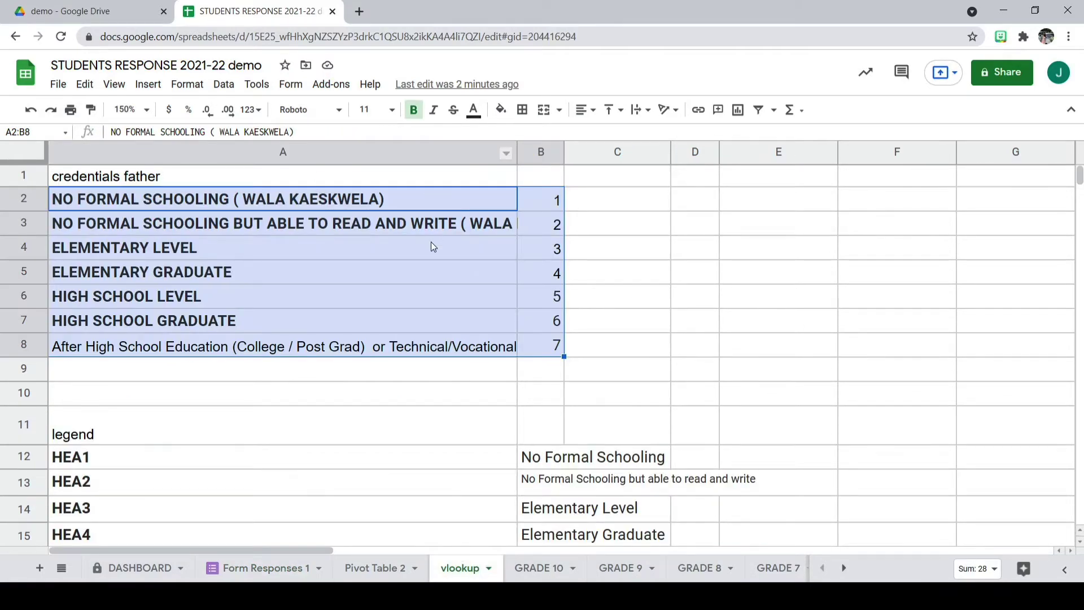
{"action": "left_click", "coordinate": [431, 246]}
{"action": "left_click_drag", "start_coordinate": [435, 199], "coordinate": [552, 359]}
{"action": "left_click", "coordinate": [272, 569]}
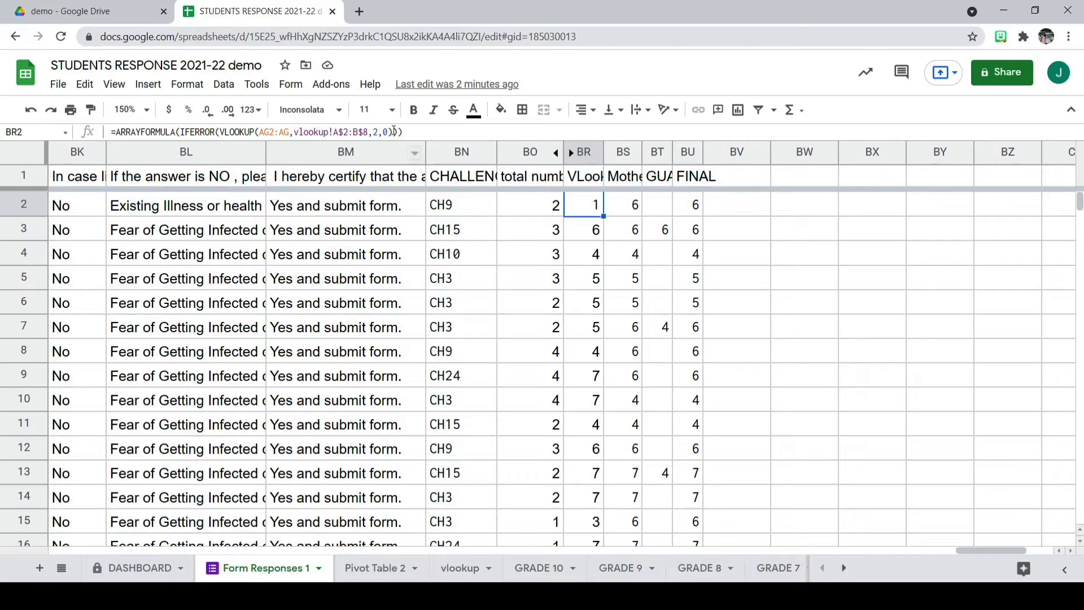
Change BR2's VLOOKUP column index to return the attainment descriptions from the lookup range's first column, and adjust column BR's width to read them.
{"action": "double_click", "coordinate": [375, 132]}
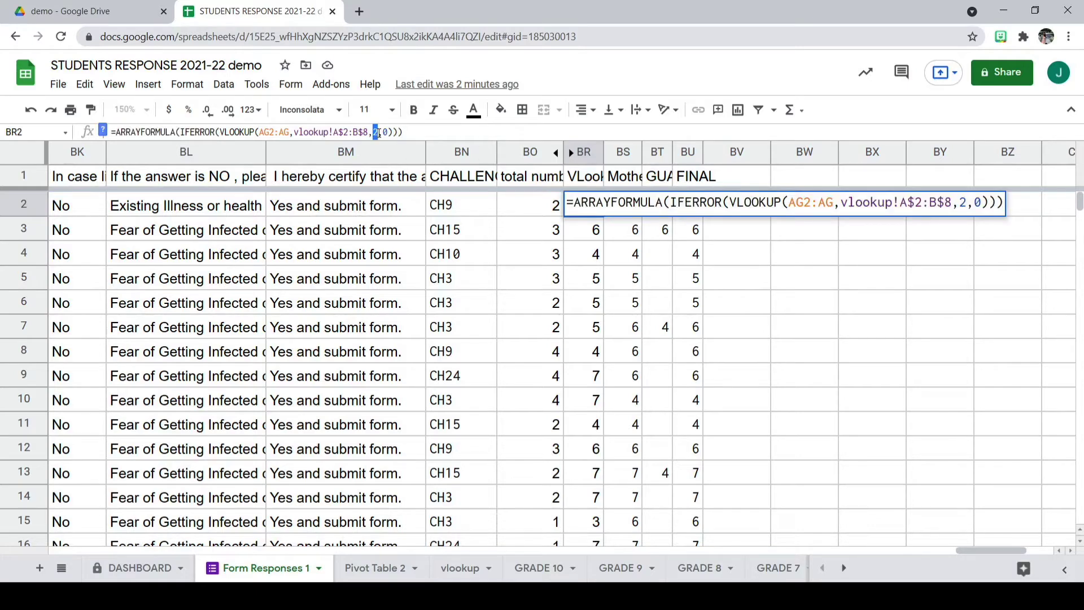
{"action": "key", "text": "Return"}
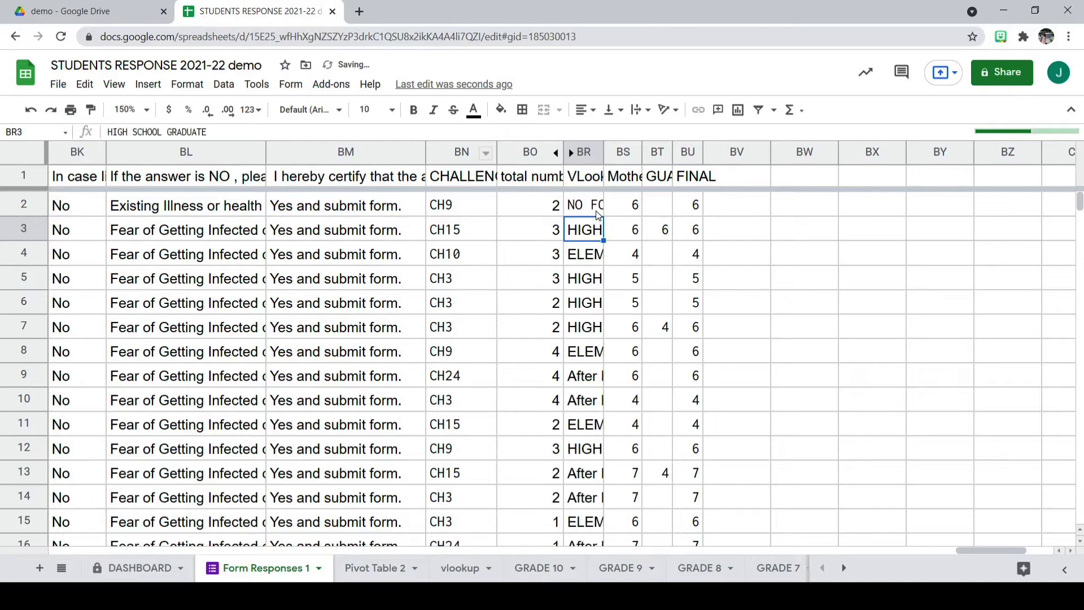
{"action": "left_click_drag", "start_coordinate": [602, 151], "coordinate": [688, 152]}
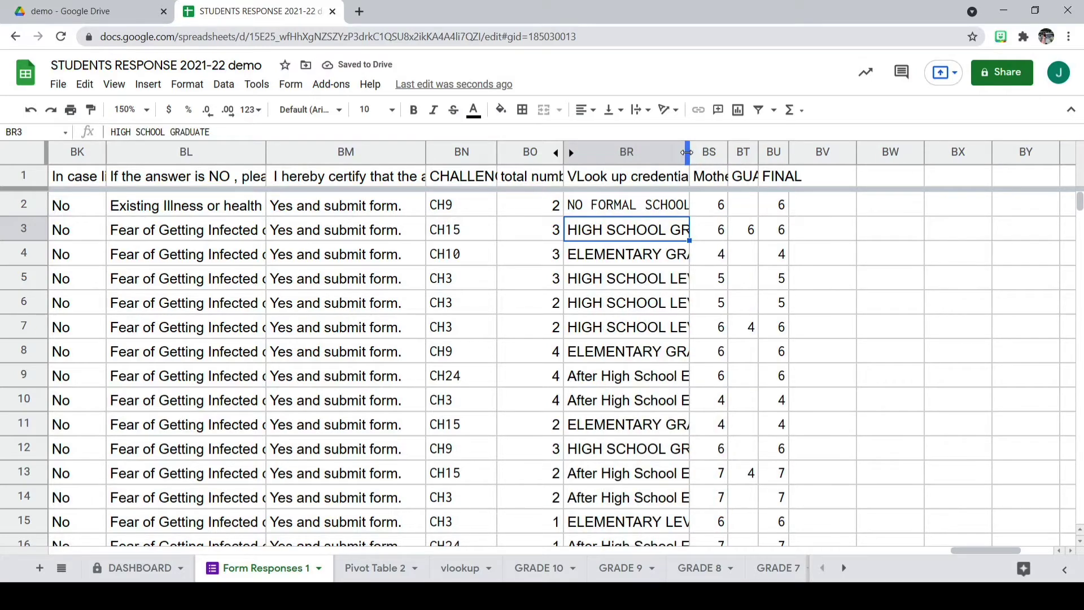
{"action": "left_click_drag", "start_coordinate": [685, 153], "coordinate": [642, 153]}
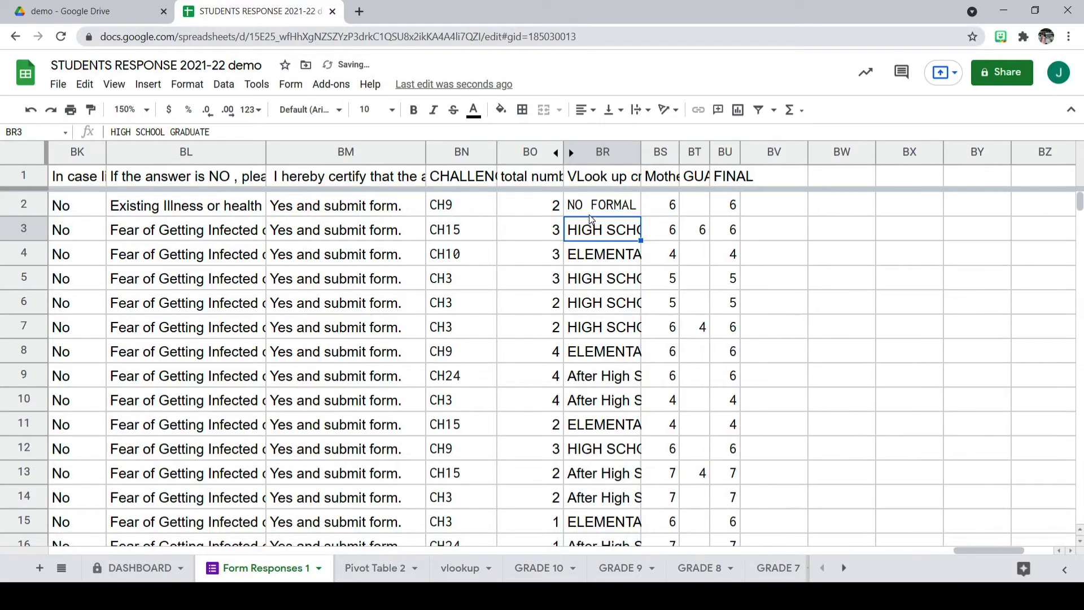
Set the VLOOKUP column index in BR2 back to 2 and narrow column BR to fit the numeric codes.
{"action": "left_click", "coordinate": [592, 211]}
{"action": "left_click_drag", "start_coordinate": [373, 132], "coordinate": [378, 131]}
{"action": "type", "text": "2:AG,vlookup!A$2:B$8,2,0)))"}
{"action": "key", "text": "Return"}
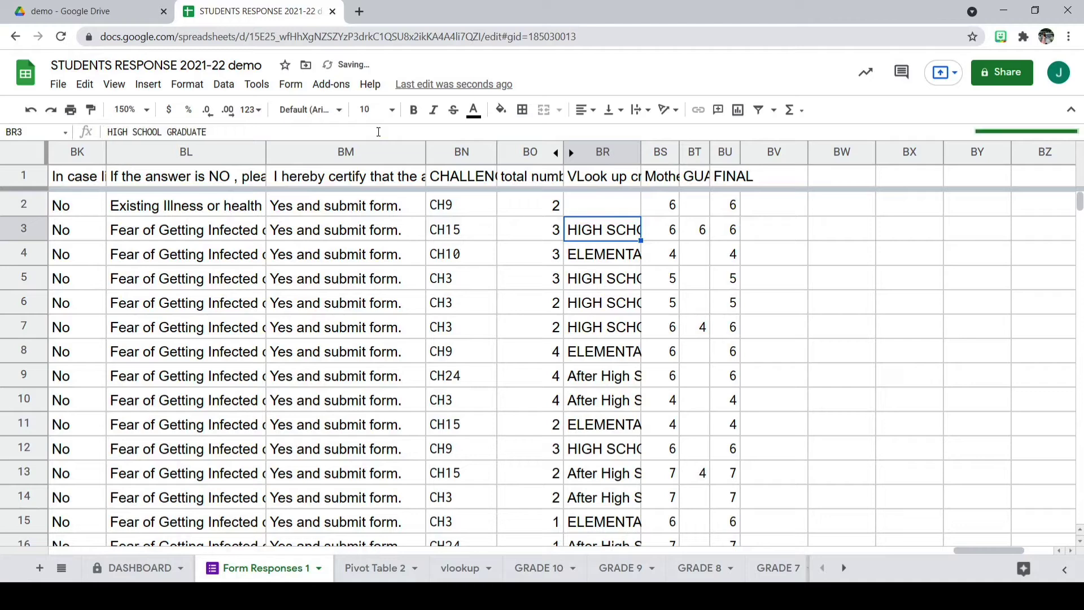
{"action": "left_click_drag", "start_coordinate": [638, 154], "coordinate": [610, 153]}
{"action": "left_click", "coordinate": [601, 212]}
{"action": "left_click", "coordinate": [385, 133]}
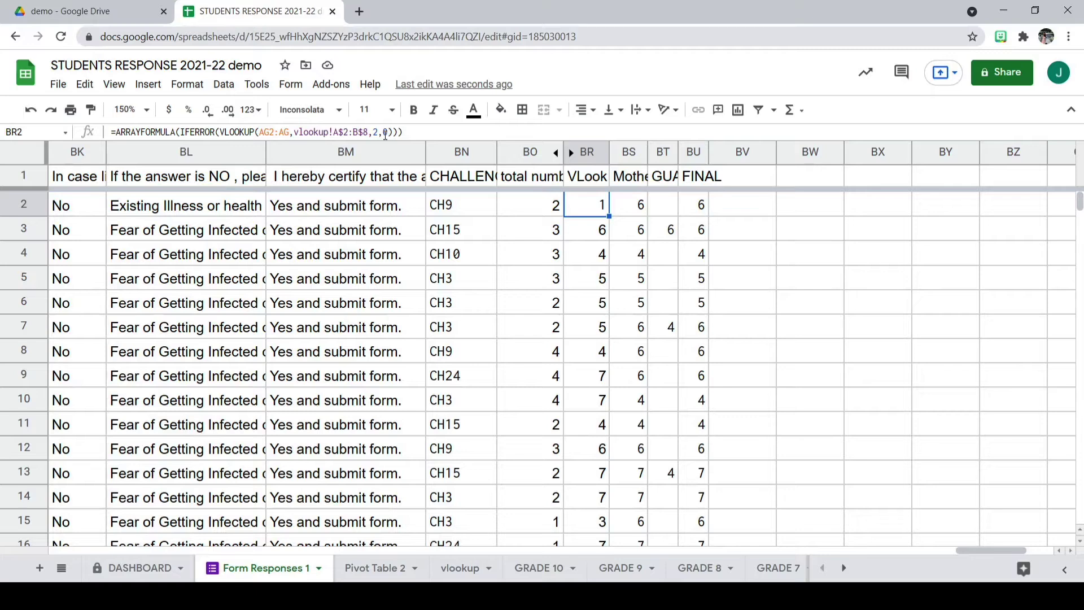
{"action": "left_click_drag", "start_coordinate": [610, 152], "coordinate": [596, 153]}
Examine the mother's VLOOKUP formula in BS2, highlighting AI2:AI and the lookup range, and the guardian's formula in BT2.
{"action": "left_click", "coordinate": [621, 208]}
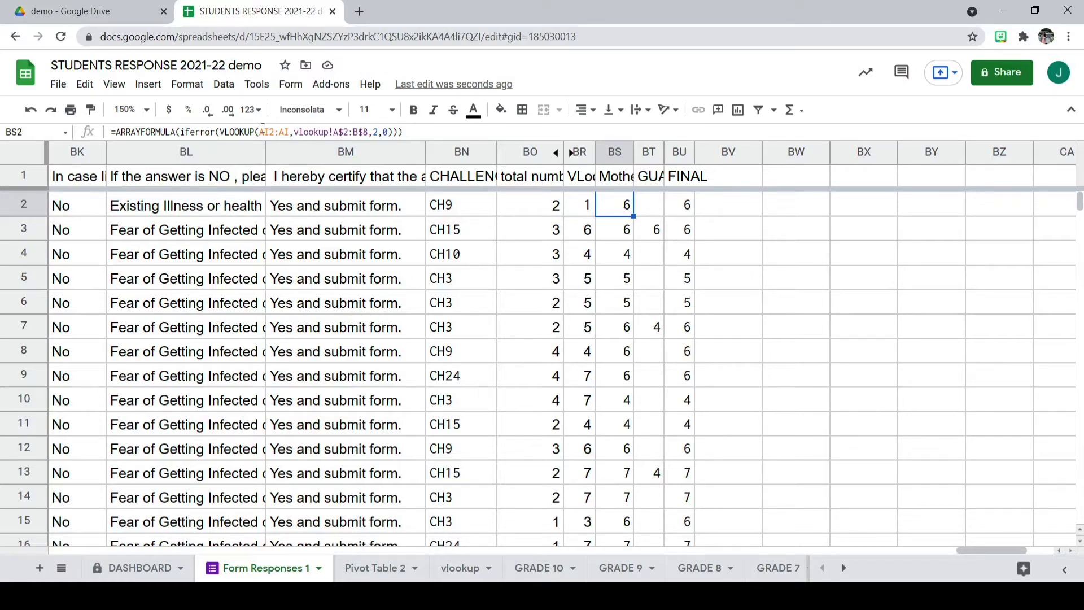
{"action": "left_click_drag", "start_coordinate": [259, 132], "coordinate": [290, 132]}
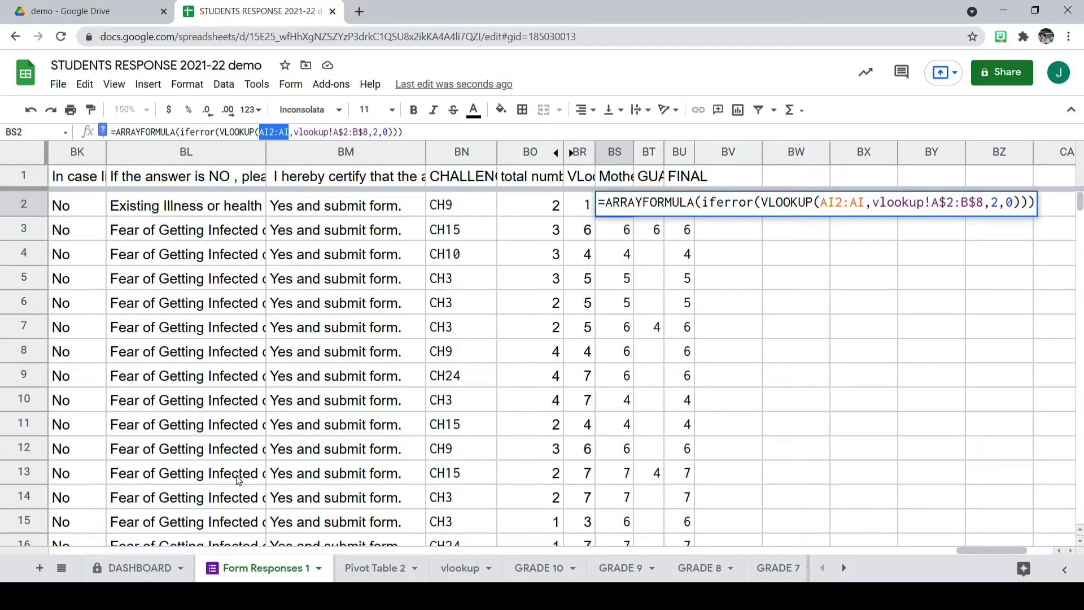
{"action": "left_click", "coordinate": [402, 132]}
{"action": "left_click_drag", "start_coordinate": [334, 132], "coordinate": [362, 132]}
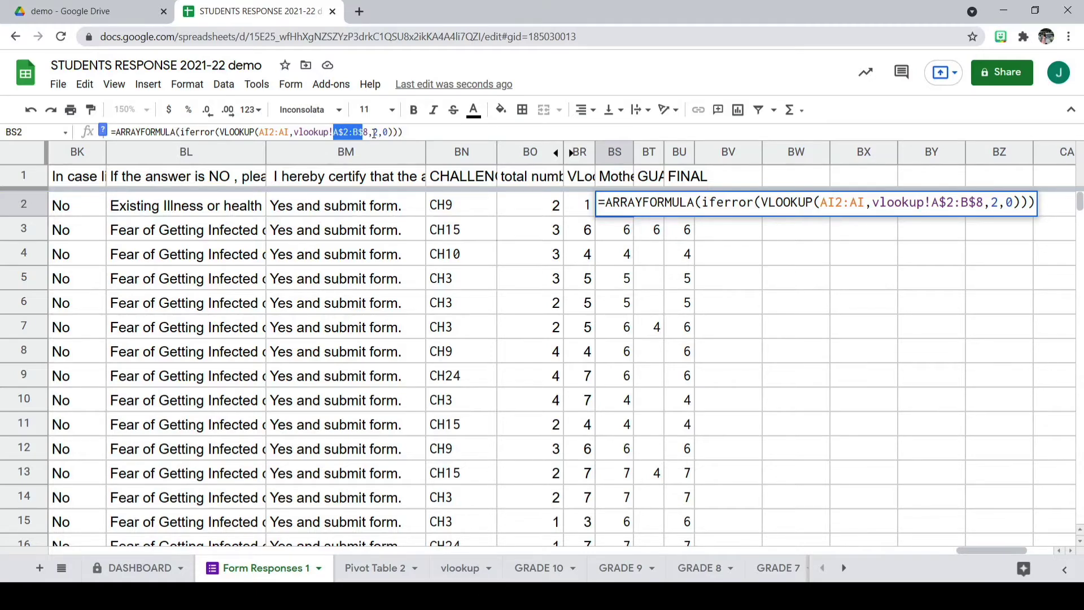
{"action": "left_click", "coordinate": [401, 132]}
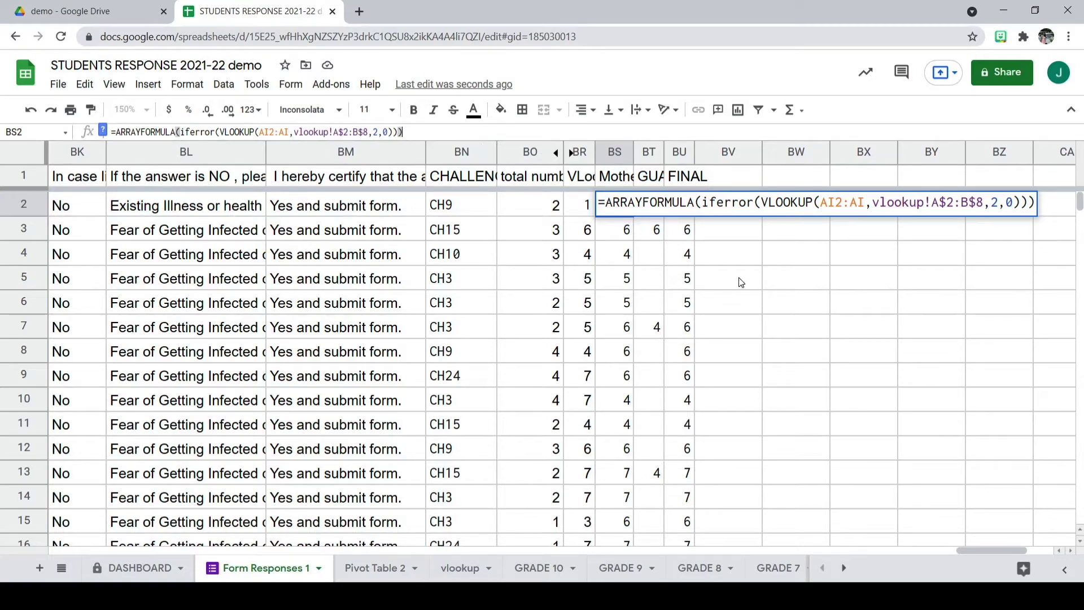
{"action": "left_click", "coordinate": [654, 205]}
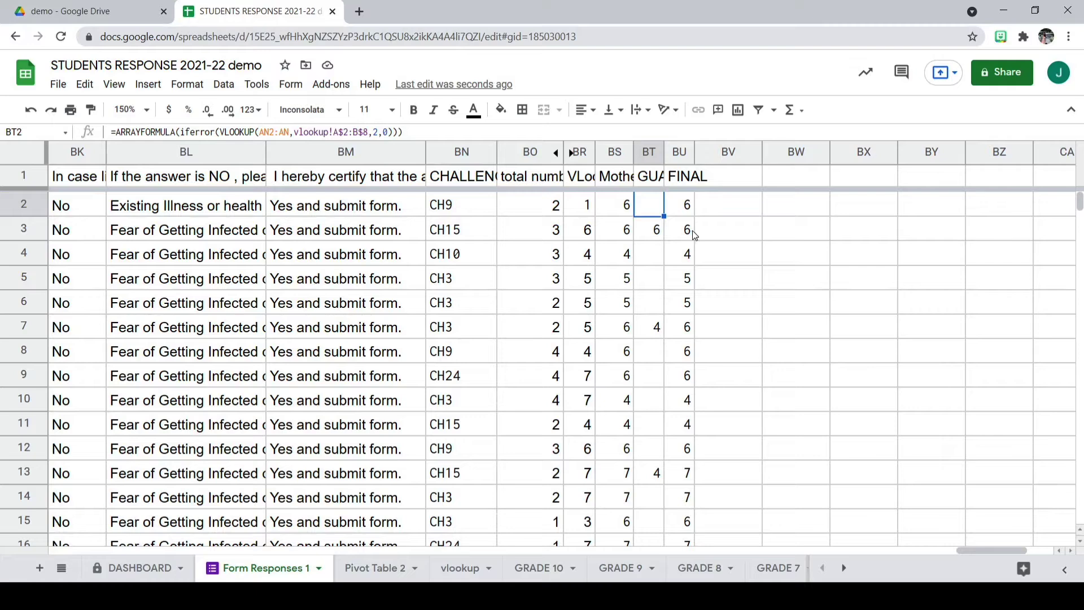
Inspect the IFS array formula in the FINAL column at BU2 and compare it with the father and mother codes in BR2 and BS2.
{"action": "left_click", "coordinate": [688, 208]}
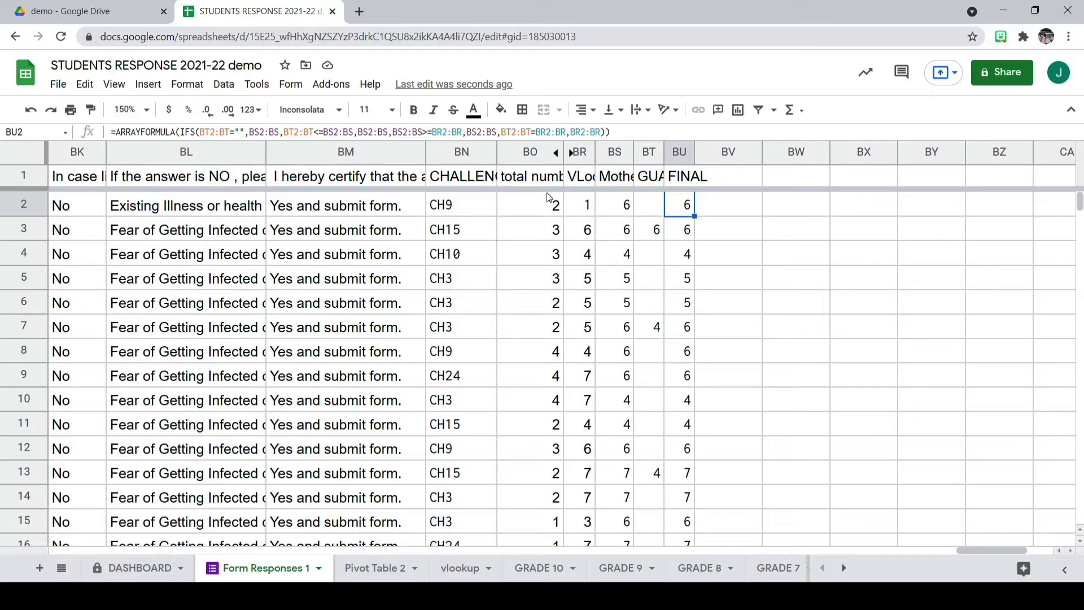
{"action": "left_click", "coordinate": [626, 205]}
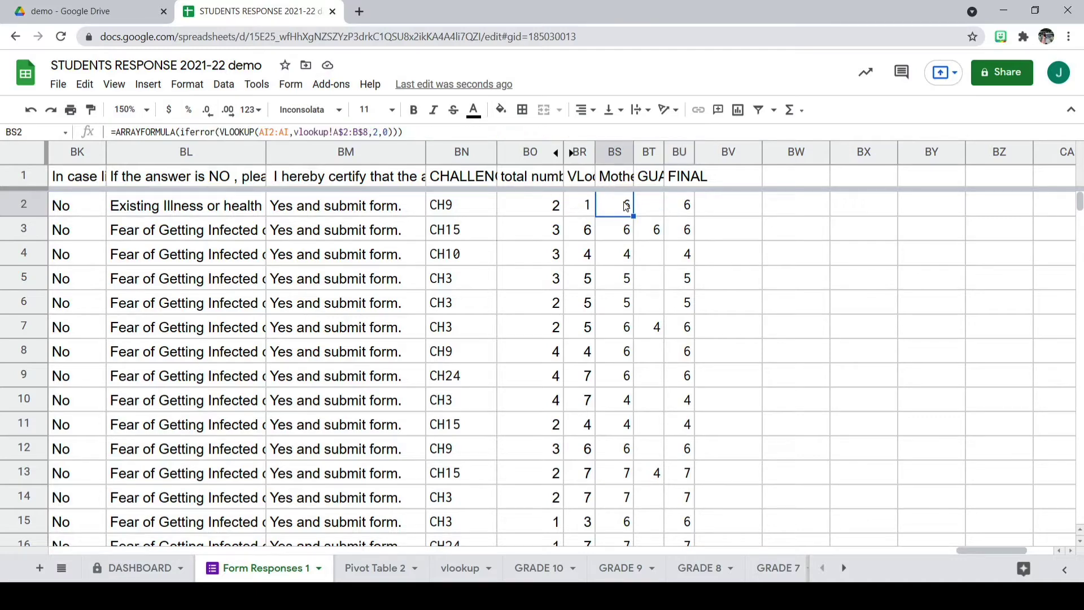
{"action": "left_click", "coordinate": [680, 204]}
{"action": "left_click", "coordinate": [559, 208]}
{"action": "left_click", "coordinate": [588, 208]}
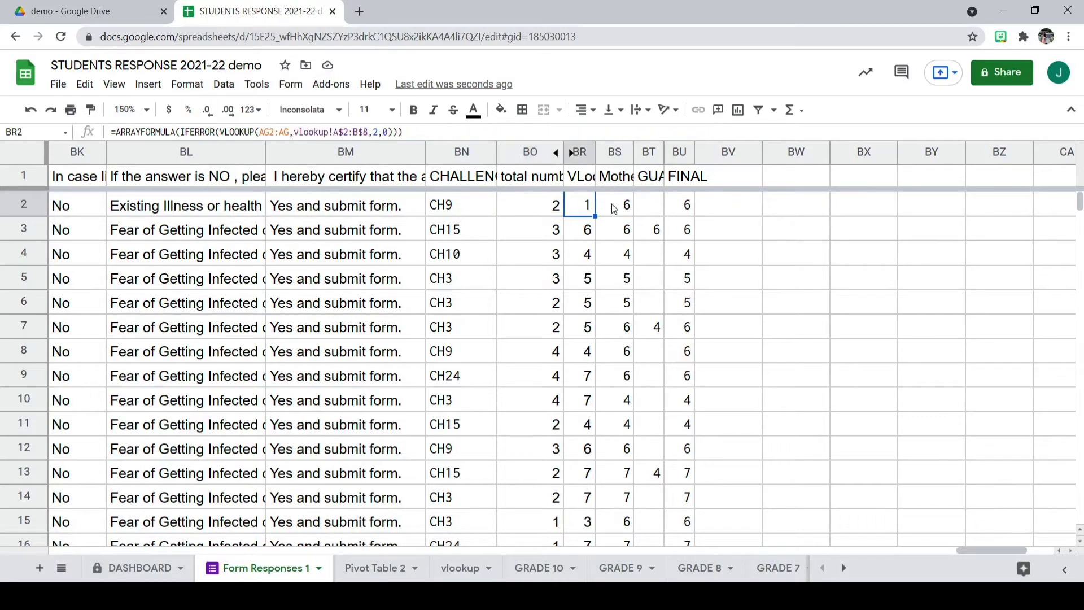
{"action": "left_click", "coordinate": [628, 207]}
{"action": "left_click", "coordinate": [683, 207]}
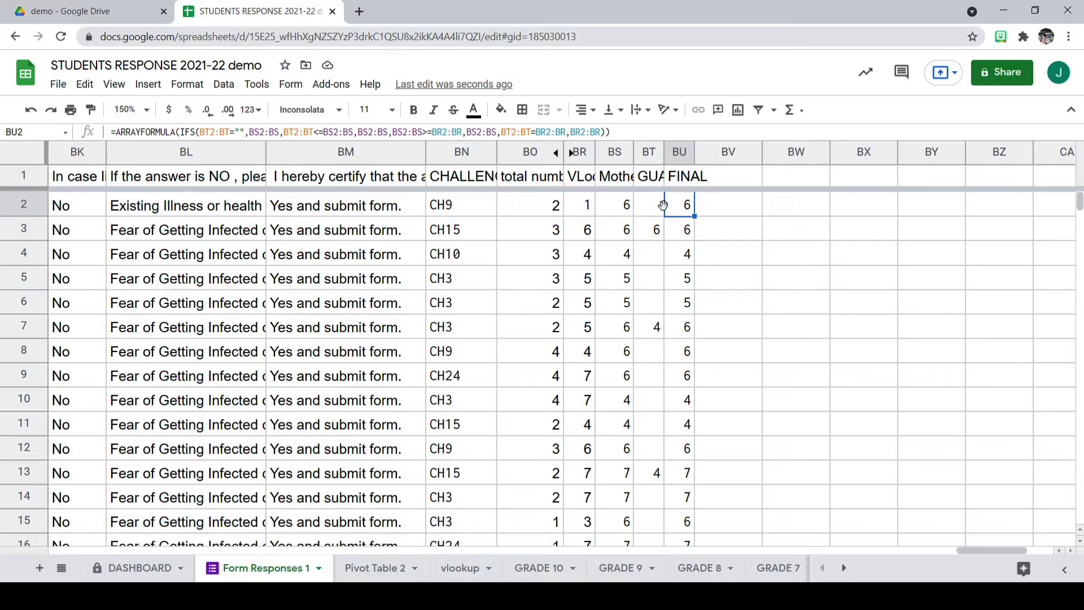
{"action": "left_click", "coordinate": [587, 207]}
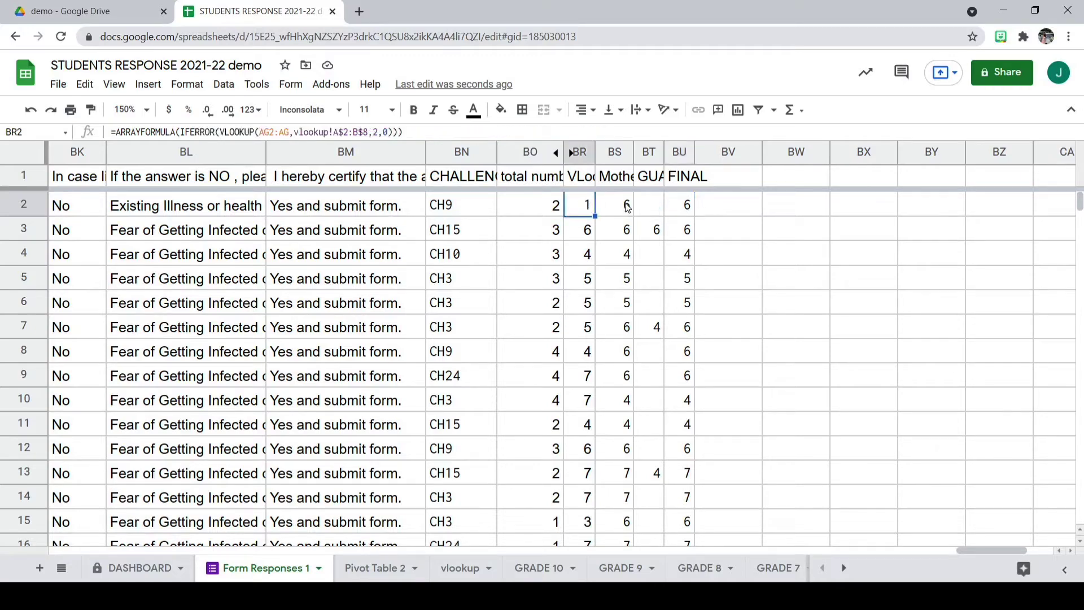
Compare the father, mother and guardian codes in rows 2 and 3 with their FINAL column values in BU2 and BU3.
{"action": "left_click", "coordinate": [626, 208]}
{"action": "left_click", "coordinate": [652, 209]}
{"action": "left_click", "coordinate": [689, 210]}
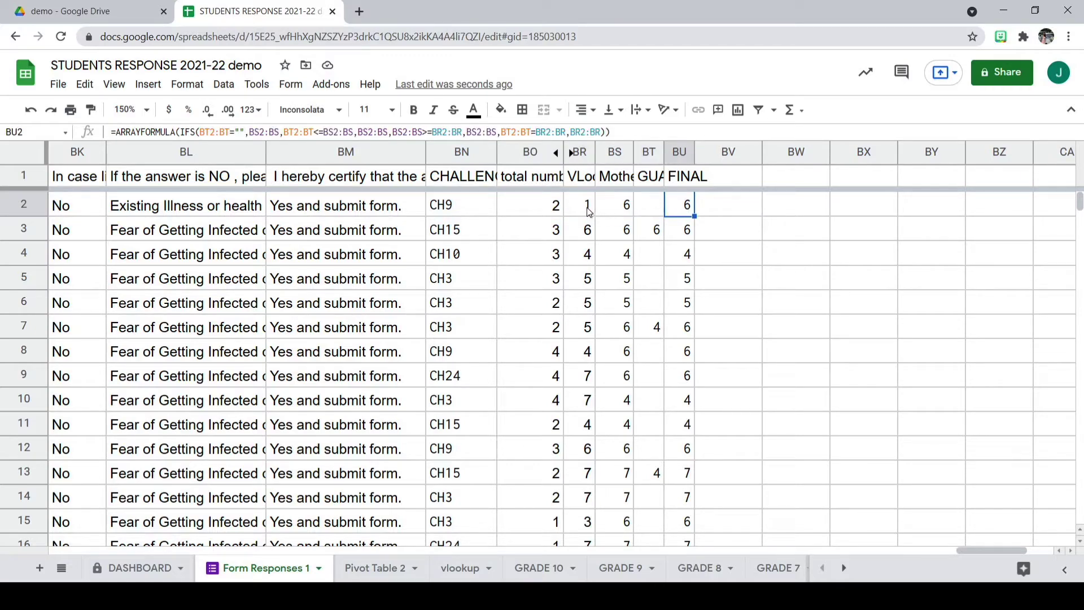
{"action": "left_click", "coordinate": [616, 211]}
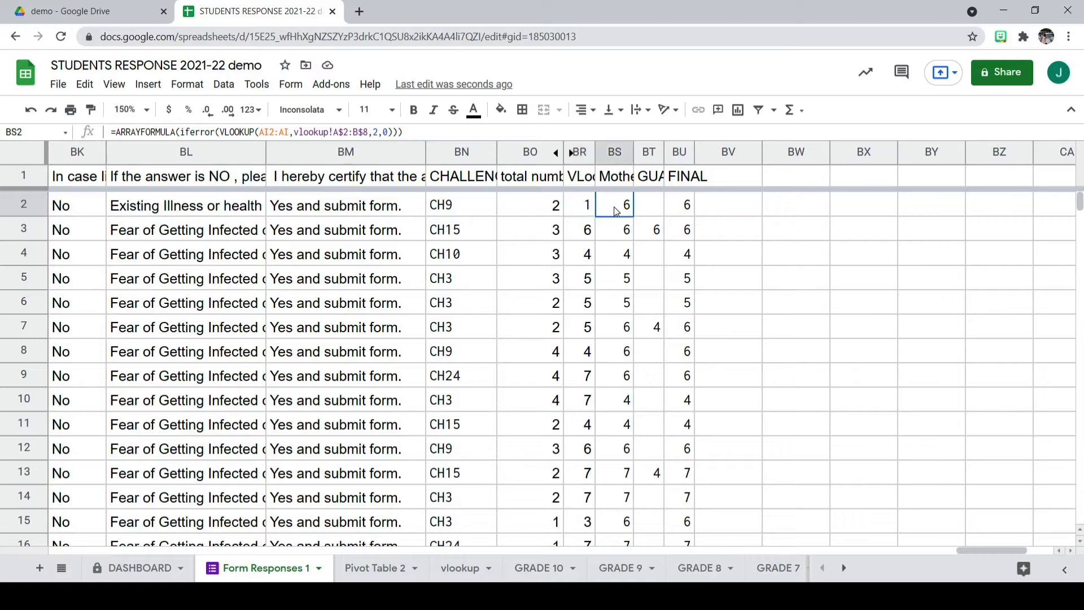
{"action": "left_click", "coordinate": [687, 209]}
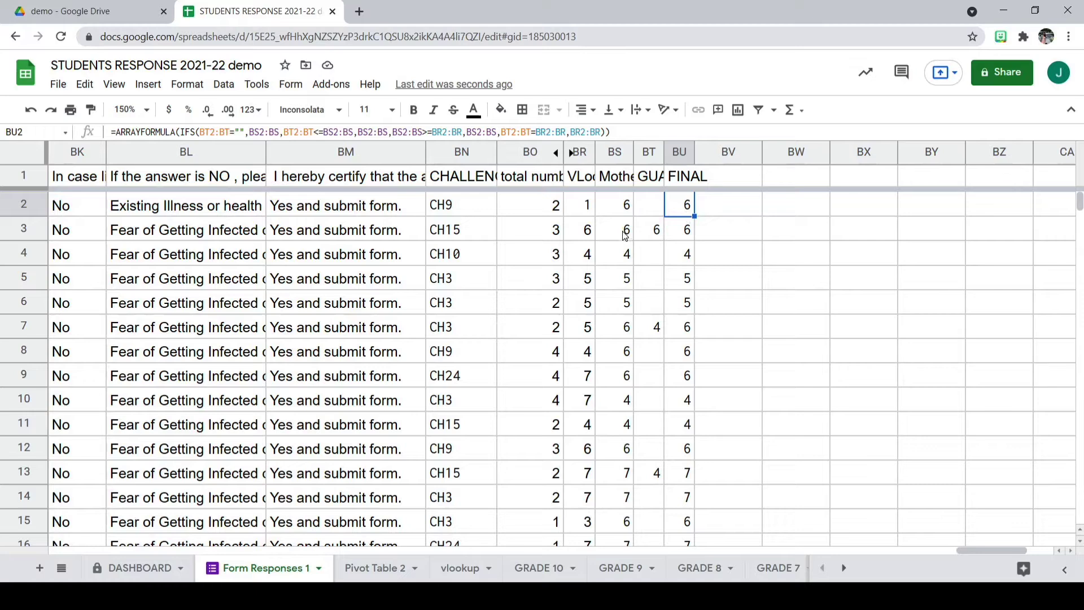
{"action": "left_click", "coordinate": [656, 233]}
{"action": "left_click", "coordinate": [691, 231]}
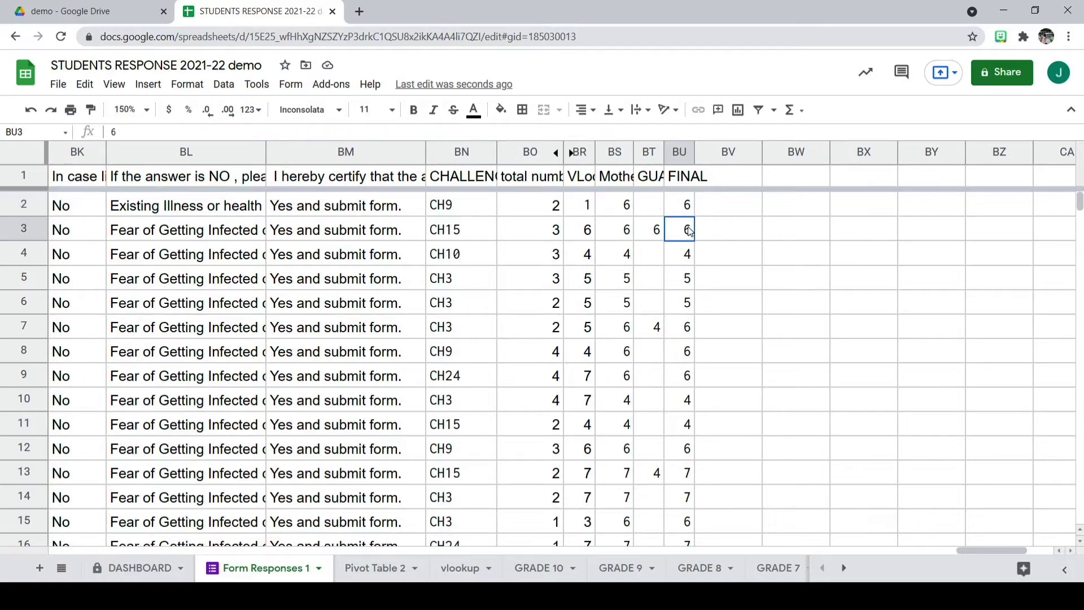
{"action": "left_click", "coordinate": [690, 205]}
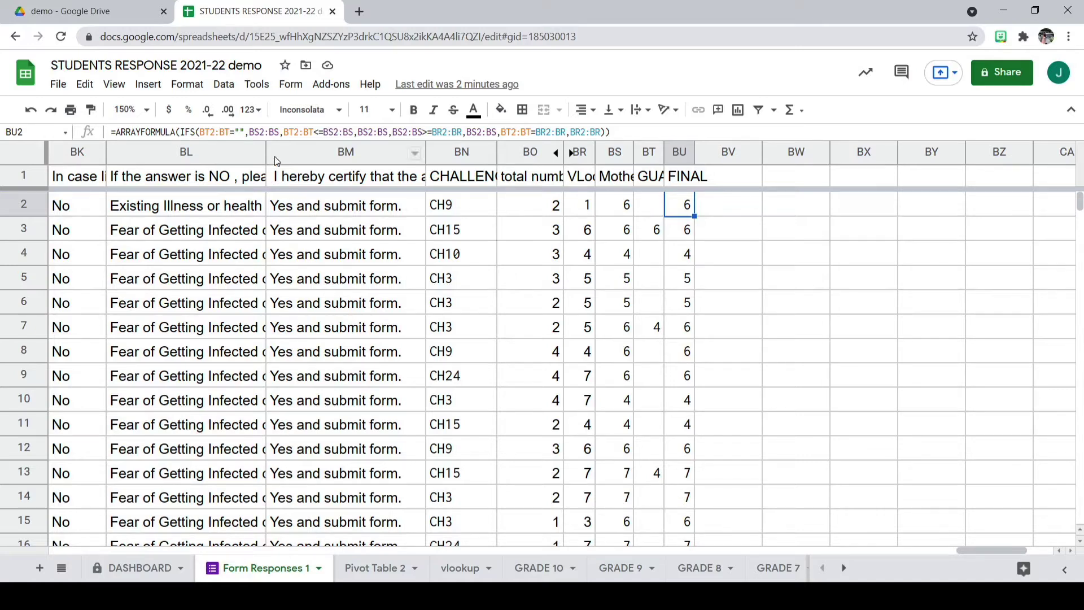
Examine BU2's IFS formula condition by condition, highlighting the BT versus BS, BS versus BR and BT versus BR comparisons and their returned ranges.
{"action": "left_click_drag", "start_coordinate": [249, 131], "coordinate": [310, 131]}
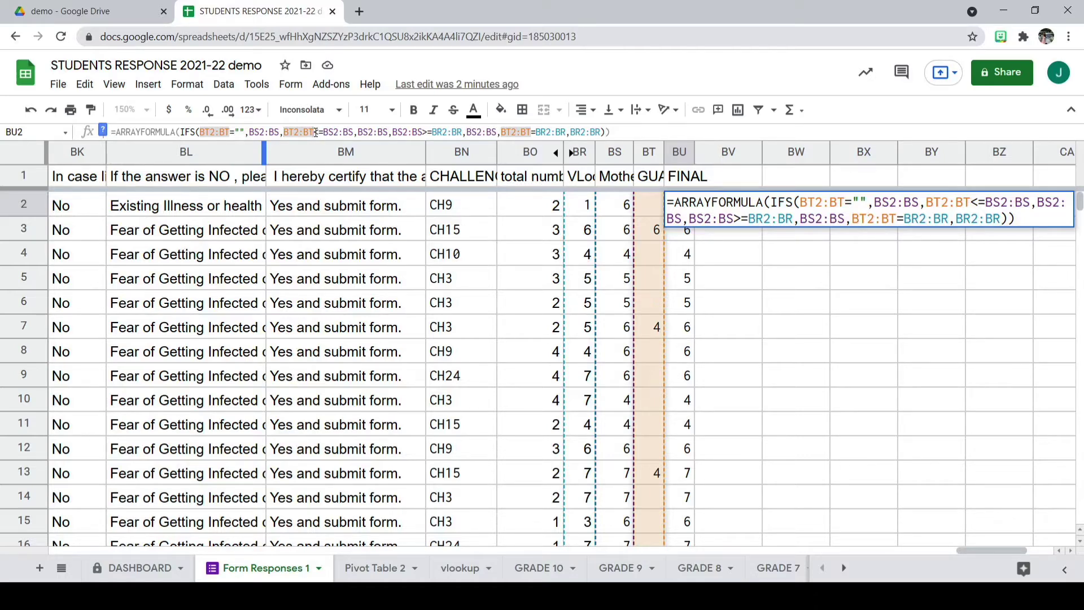
{"action": "left_click_drag", "start_coordinate": [314, 132], "coordinate": [355, 131]}
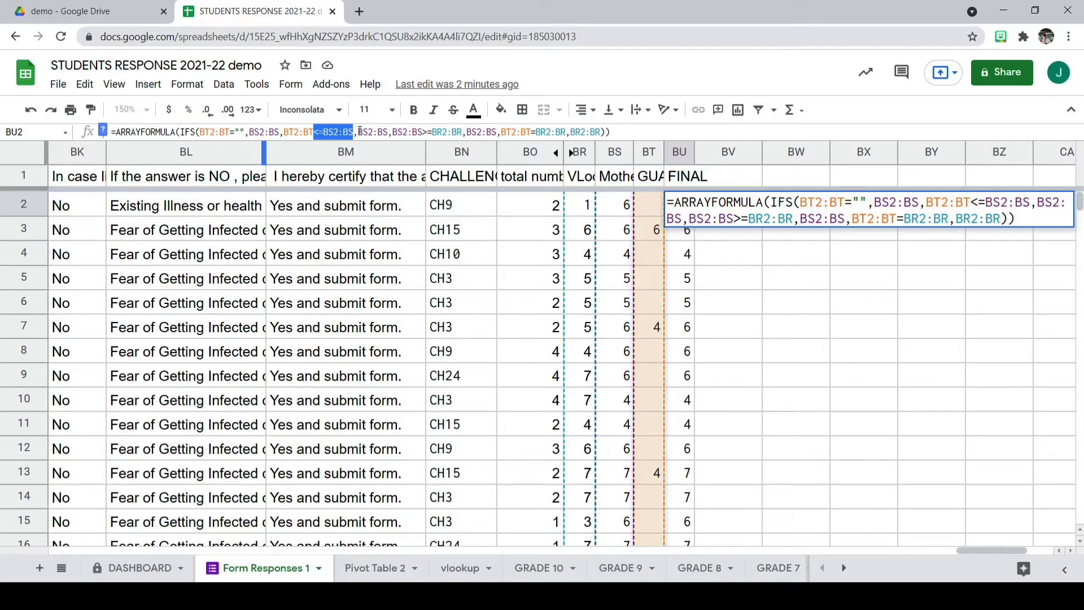
{"action": "left_click_drag", "start_coordinate": [359, 132], "coordinate": [375, 131]}
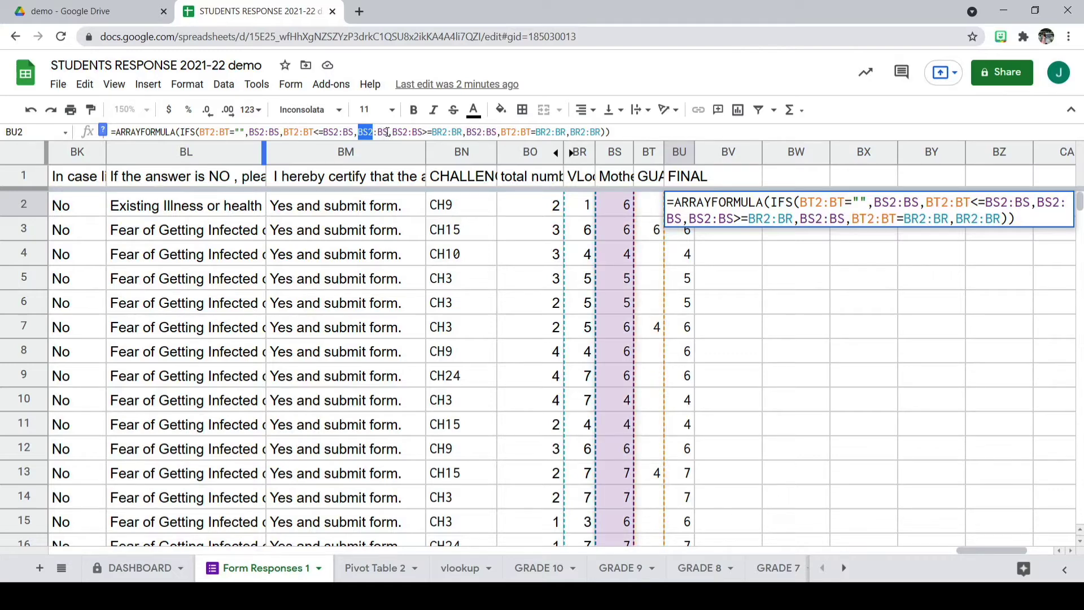
{"action": "left_click_drag", "start_coordinate": [392, 131], "coordinate": [424, 132]}
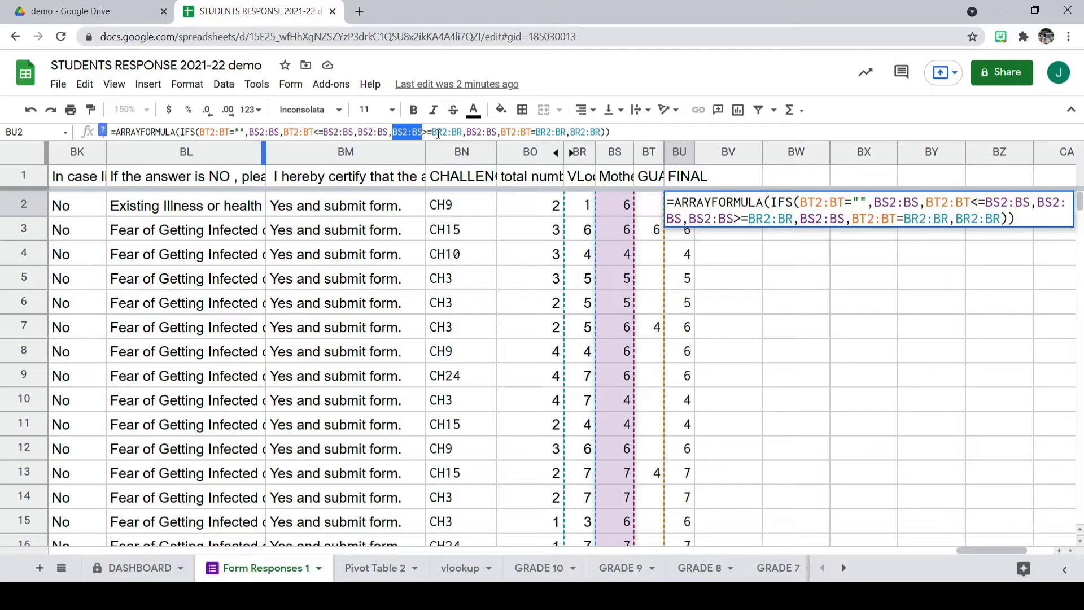
{"action": "left_click_drag", "start_coordinate": [433, 131], "coordinate": [477, 131]}
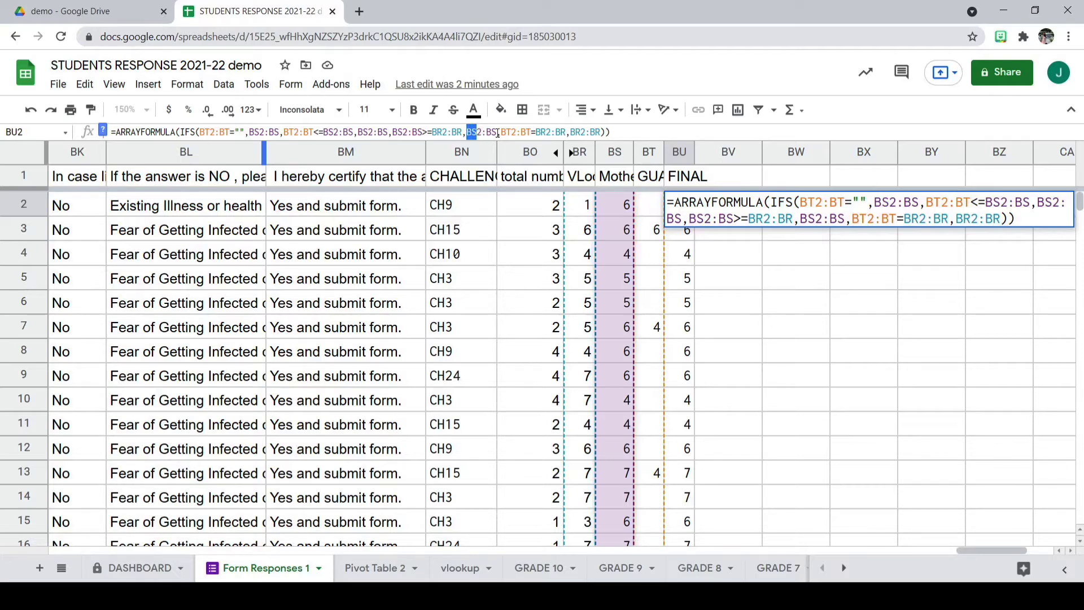
{"action": "left_click", "coordinate": [502, 132]}
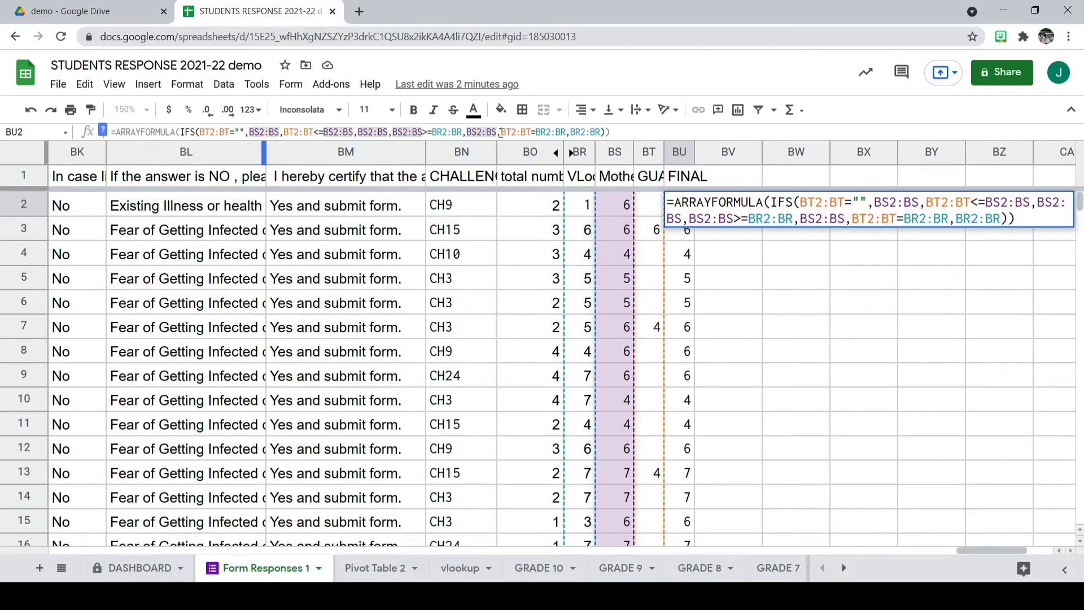
{"action": "left_click_drag", "start_coordinate": [502, 131], "coordinate": [531, 131]}
{"action": "left_click", "coordinate": [570, 133]}
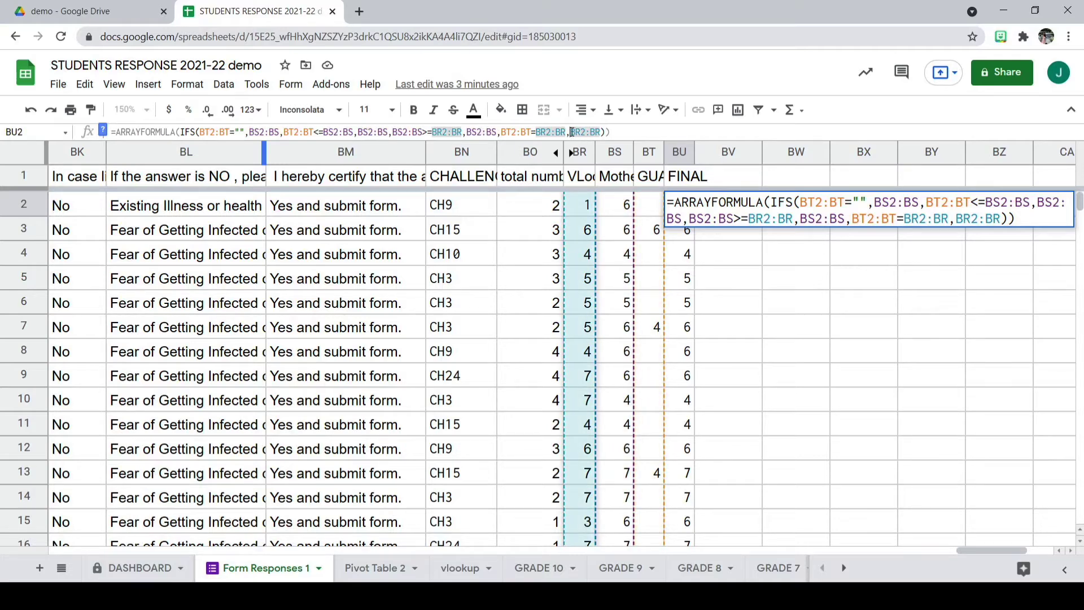
{"action": "key", "text": "Return"}
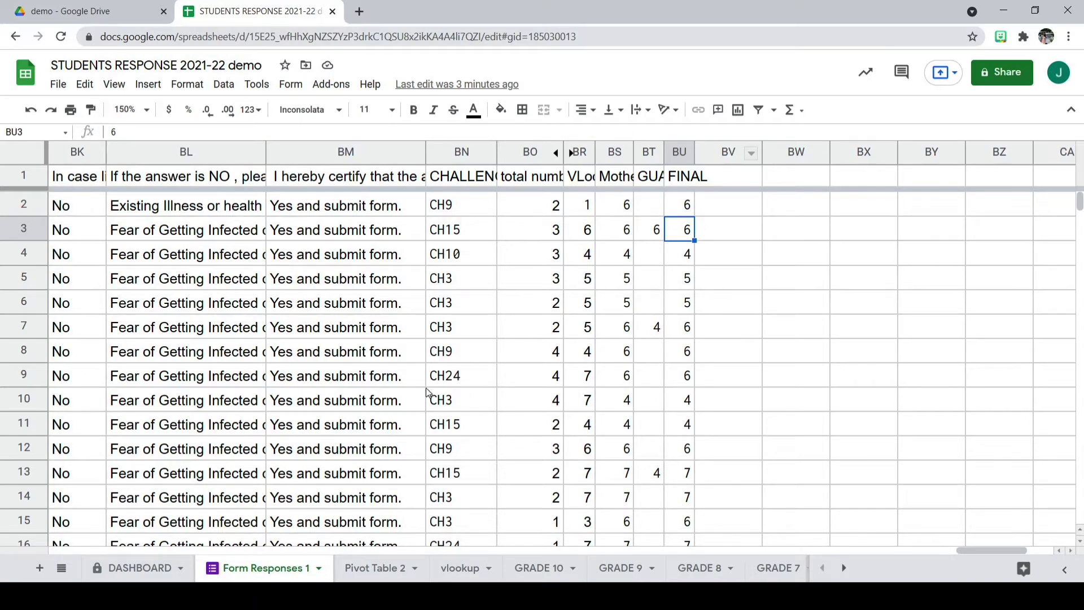
Examine the COUNTIFS formula in C13 of the DASHBOARD sheet, highlighting the grade range, the "Grade 7" criterion and the BU range.
{"action": "left_click", "coordinate": [145, 569]}
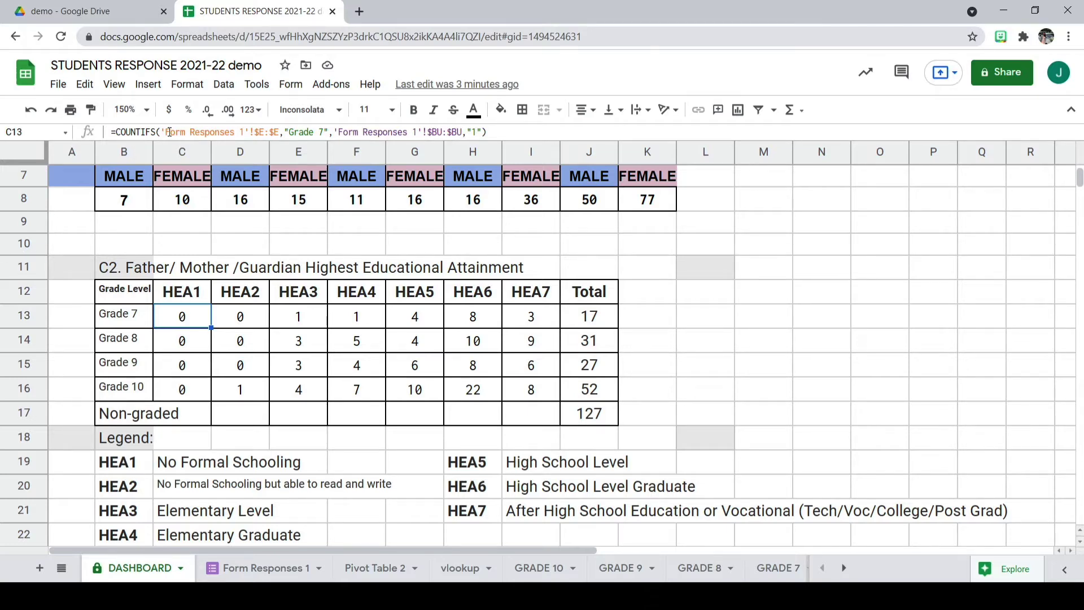
{"action": "left_click_drag", "start_coordinate": [162, 132], "coordinate": [281, 131]}
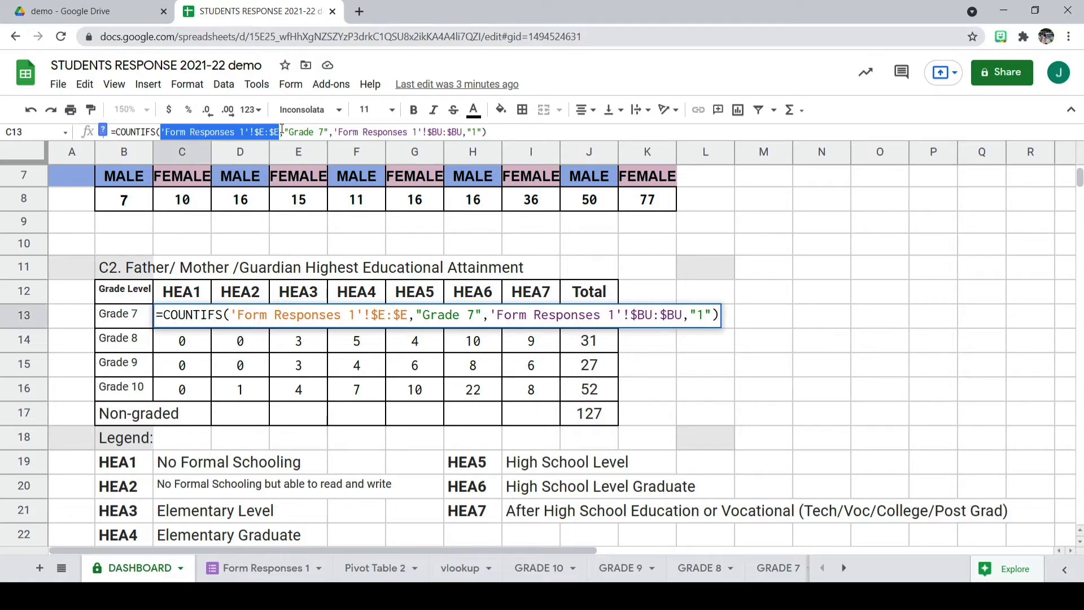
{"action": "left_click", "coordinate": [261, 132]}
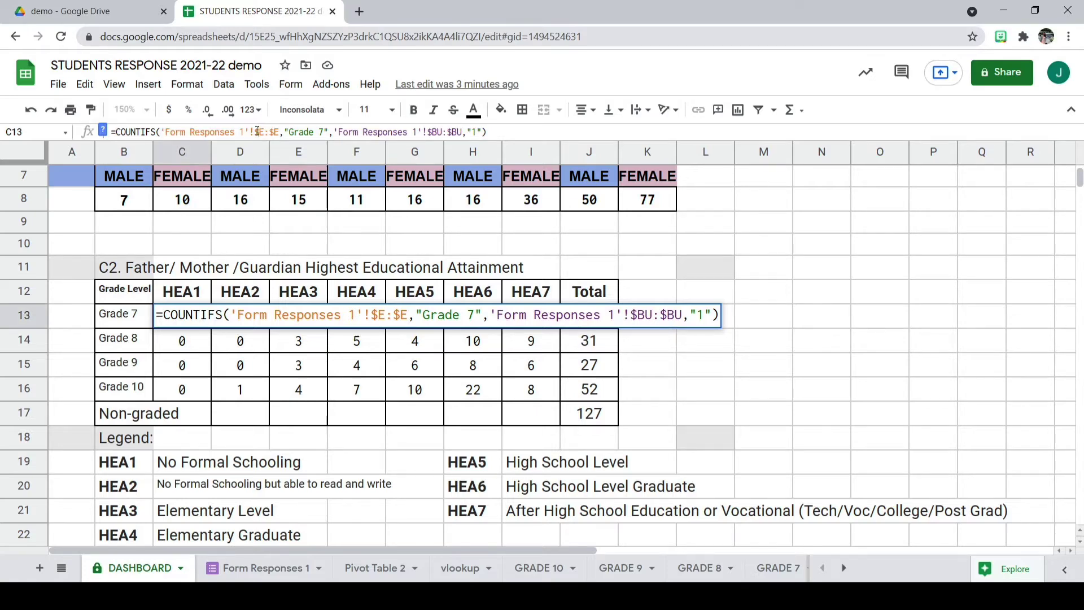
{"action": "left_click", "coordinate": [316, 131]}
{"action": "left_click_drag", "start_coordinate": [259, 131], "coordinate": [467, 131]}
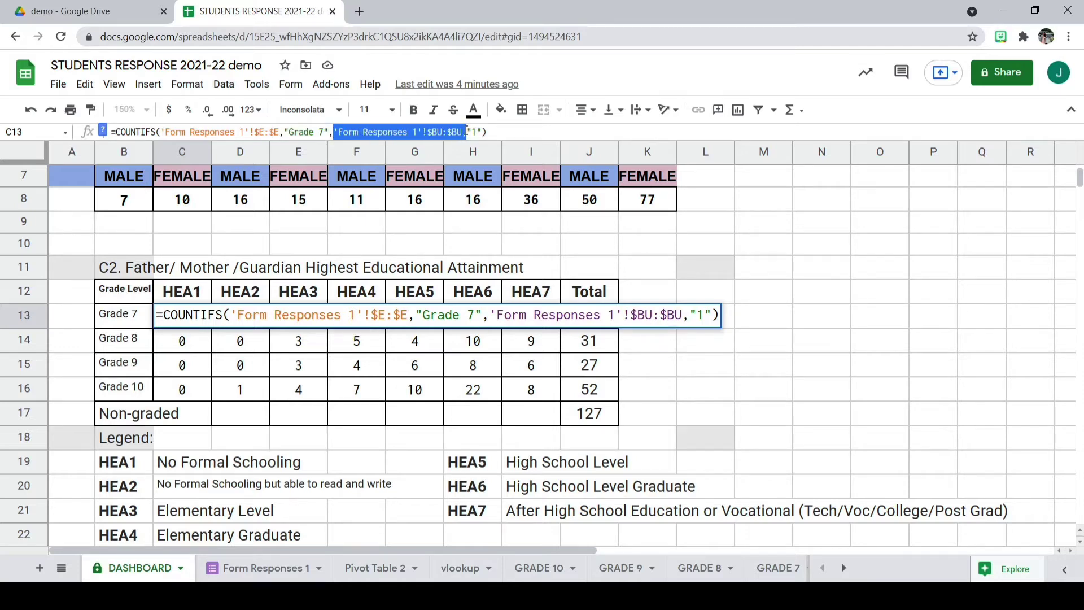
Check the FINAL column BU in Form Responses 1, and return to the DASHBOARD to inspect the "1" criterion in C13's formula.
{"action": "left_click", "coordinate": [275, 574]}
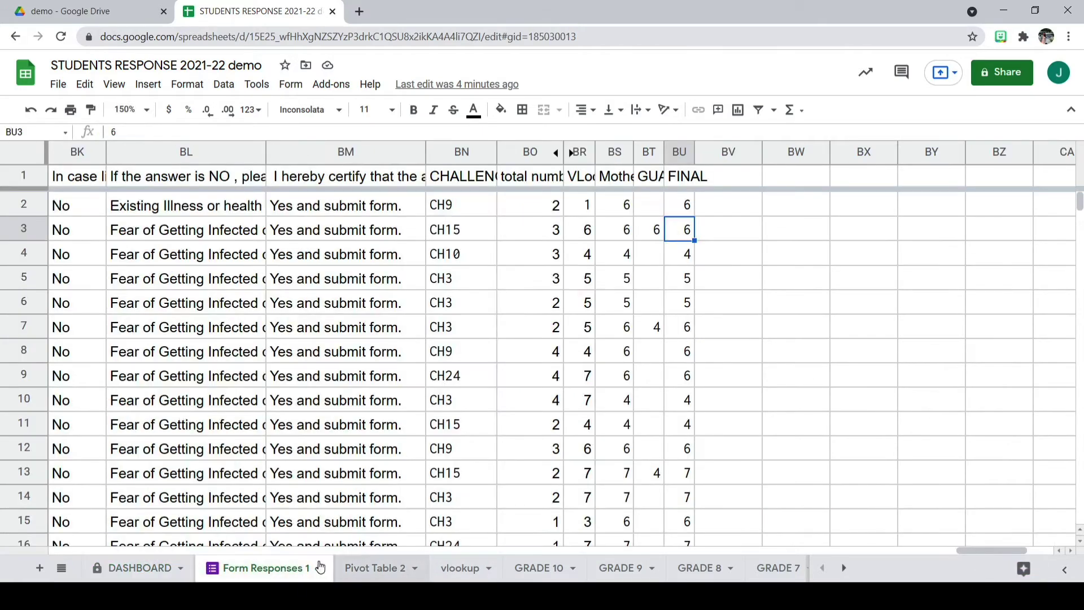
{"action": "left_click", "coordinate": [674, 148]}
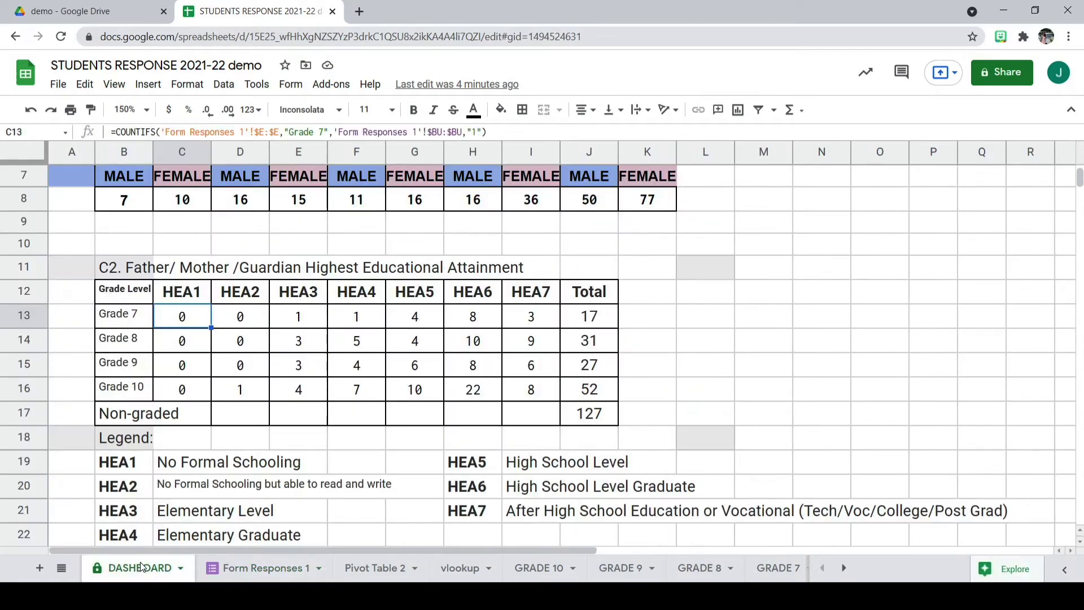
{"action": "left_click", "coordinate": [141, 568]}
{"action": "left_click", "coordinate": [493, 131]}
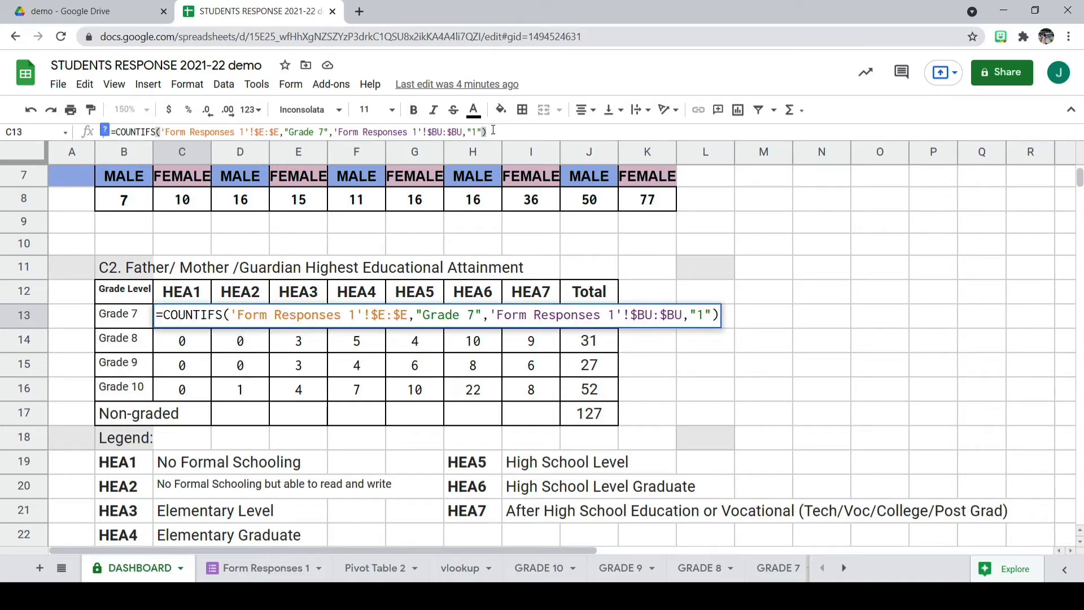
{"action": "left_click", "coordinate": [255, 372]}
{"action": "left_click", "coordinate": [181, 323]}
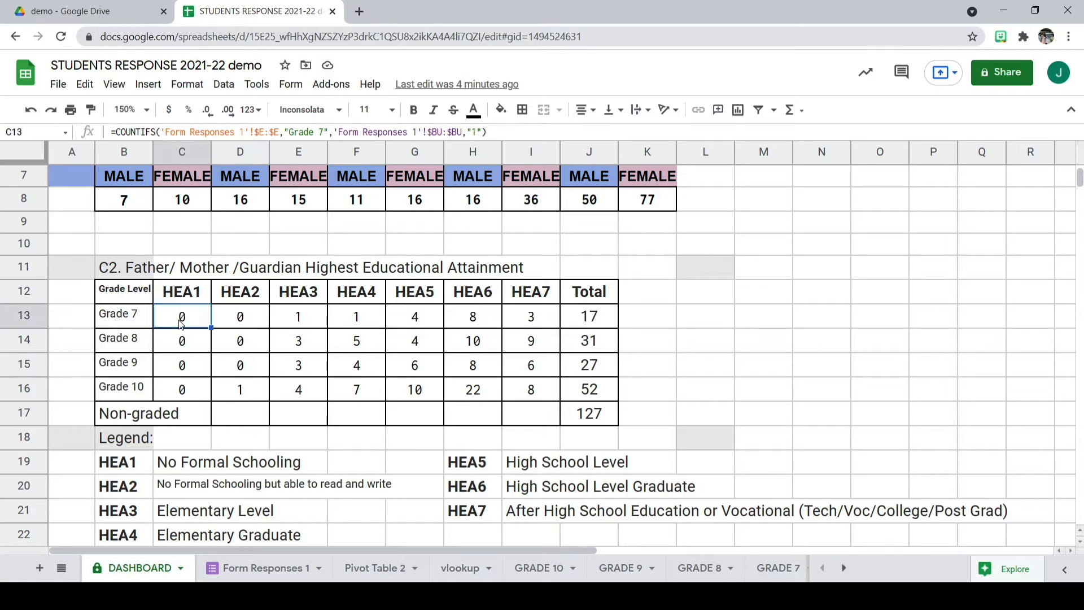
Inspect the HEA1 COUNTIFS formulas for Grade 8, Grade 9 and Grade 10 in C14 to C16.
{"action": "left_click", "coordinate": [182, 349]}
{"action": "left_click", "coordinate": [189, 372]}
{"action": "left_click", "coordinate": [186, 394]}
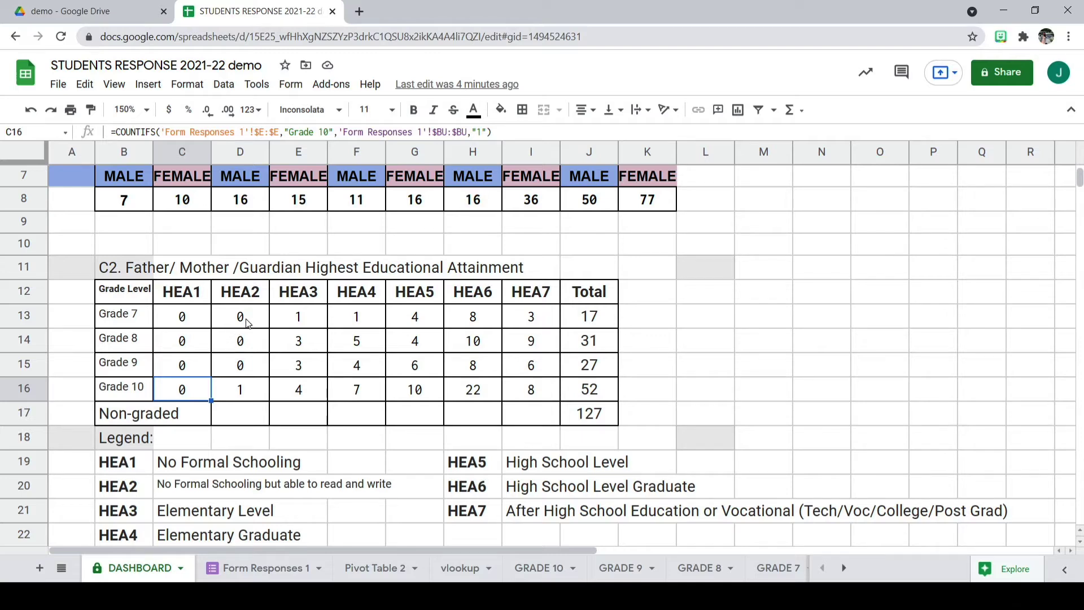
{"action": "left_click", "coordinate": [191, 344]}
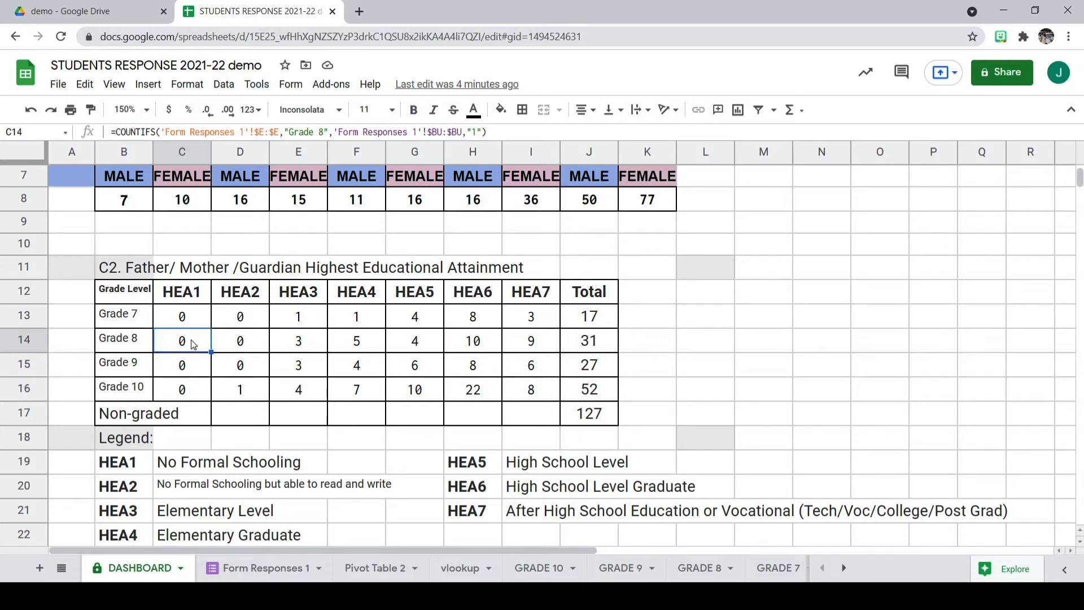
{"action": "left_click", "coordinate": [190, 375]}
{"action": "left_click", "coordinate": [188, 394]}
Inspect the HEA2 COUNTIFS formulas in D13, D14 and D16, matching their "2" criterion with the HEA2 legend entry.
{"action": "left_click", "coordinate": [251, 320]}
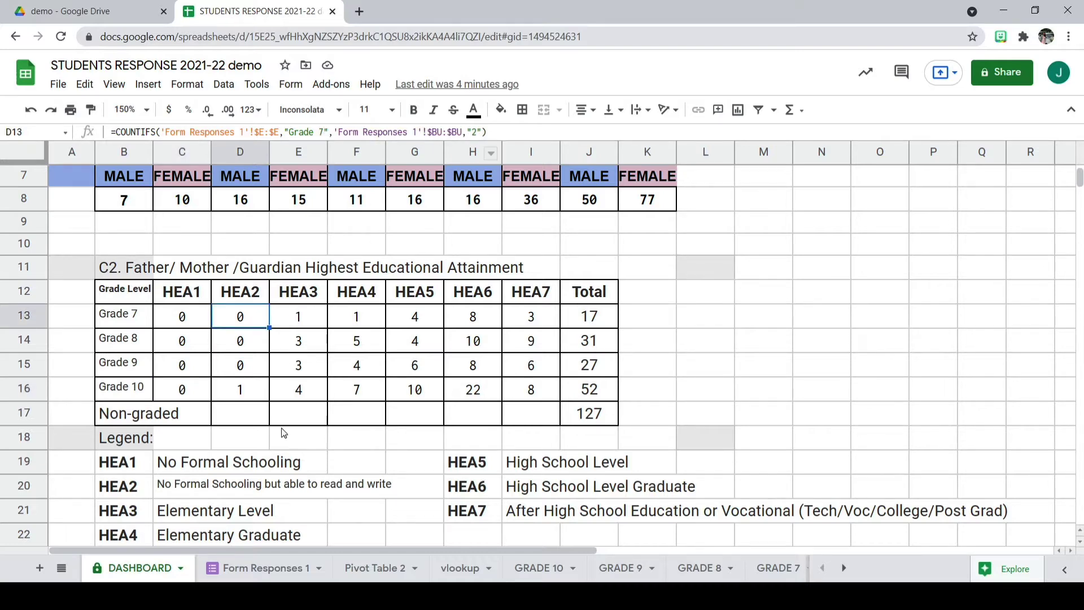
{"action": "left_click_drag", "start_coordinate": [119, 493], "coordinate": [182, 494]}
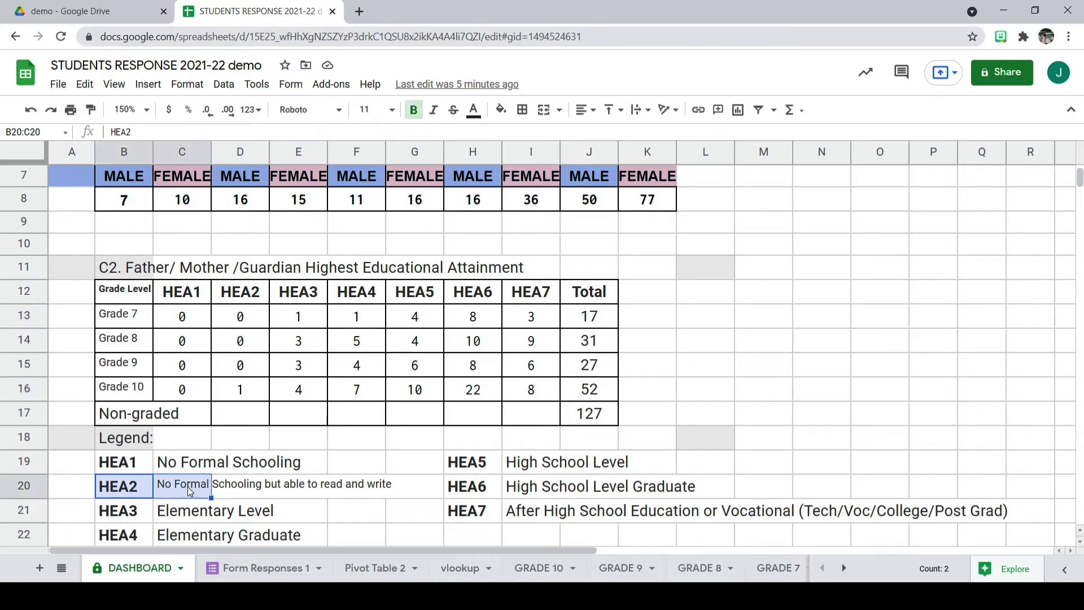
{"action": "left_click", "coordinate": [253, 314]}
{"action": "left_click", "coordinate": [249, 341]}
{"action": "left_click", "coordinate": [242, 398]}
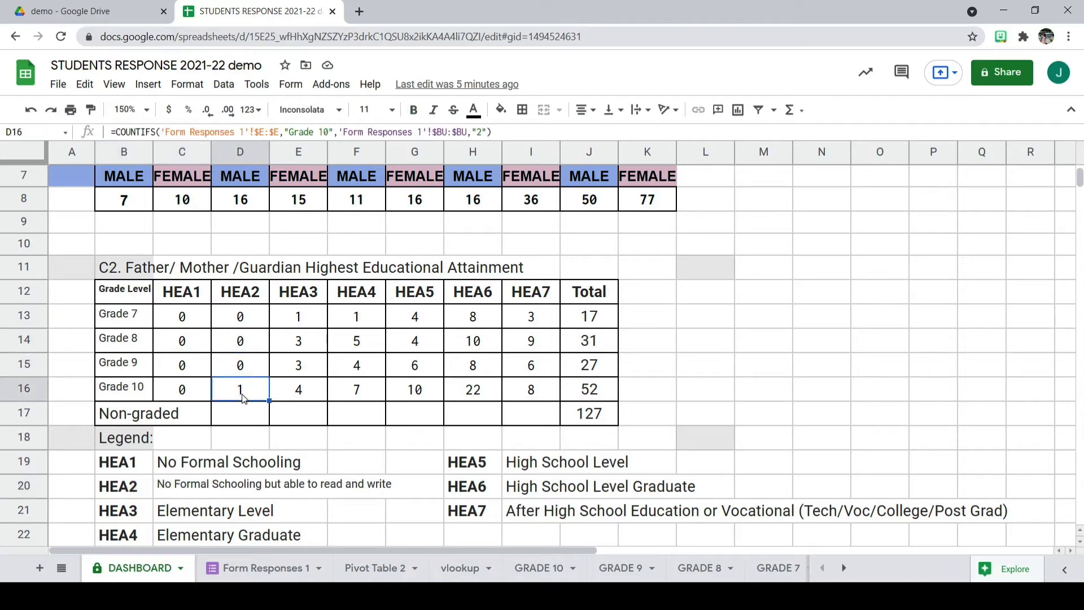
Inspect the Grade 7 formulas for HEA3 and HEA4 in E13 and F13, checking the HEA3 legend entry and highlighting F13's "4" criterion.
{"action": "left_click", "coordinate": [296, 318]}
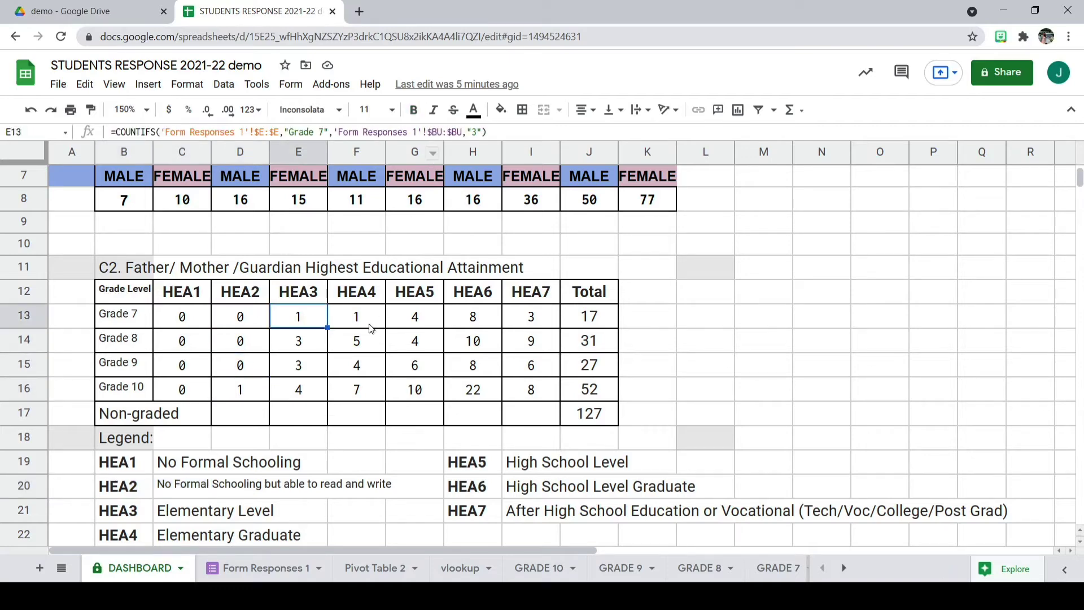
{"action": "scroll", "coordinate": [309, 336], "scroll_direction": "down", "scroll_amount": 1}
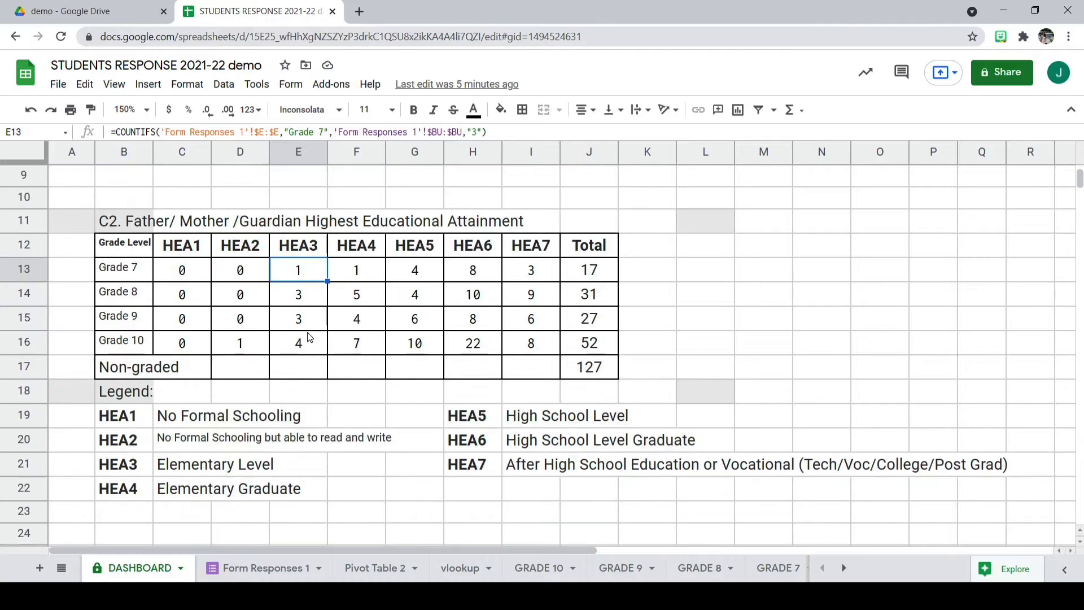
{"action": "left_click", "coordinate": [128, 469]}
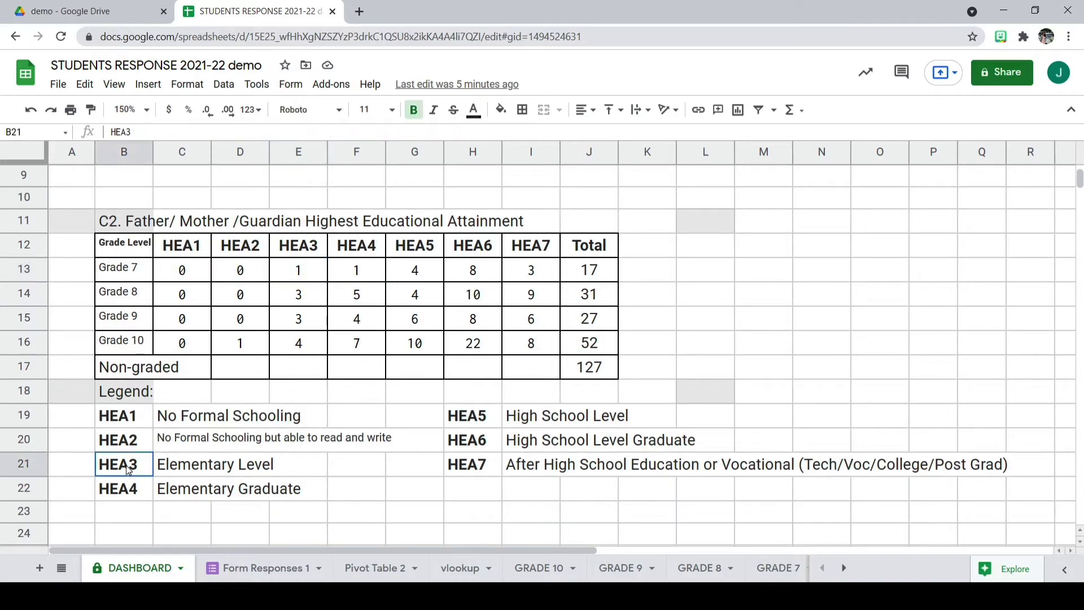
{"action": "left_click", "coordinate": [368, 272]}
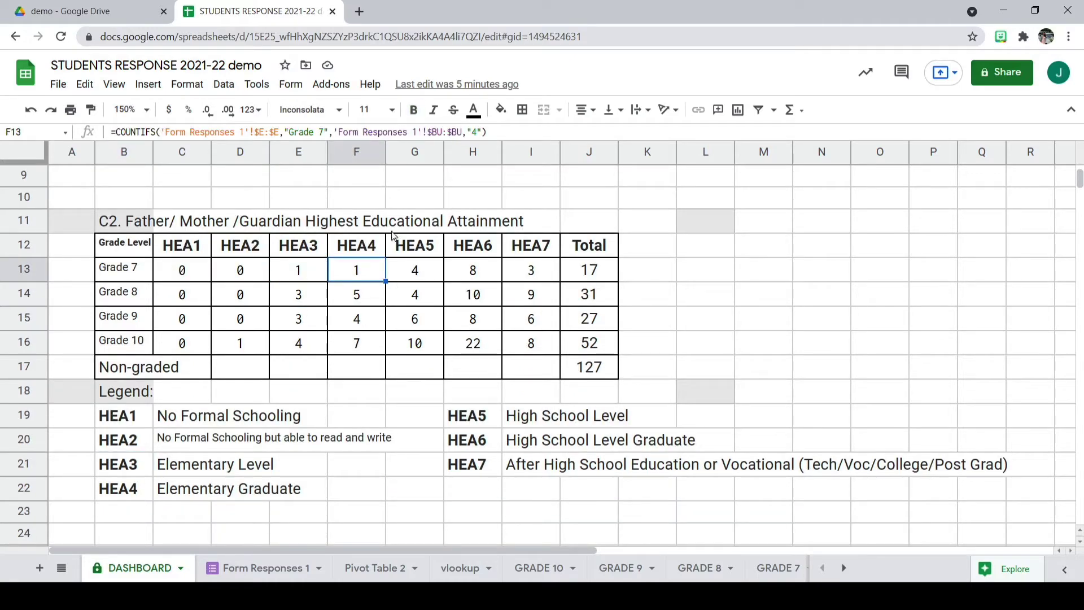
{"action": "double_click", "coordinate": [474, 131]}
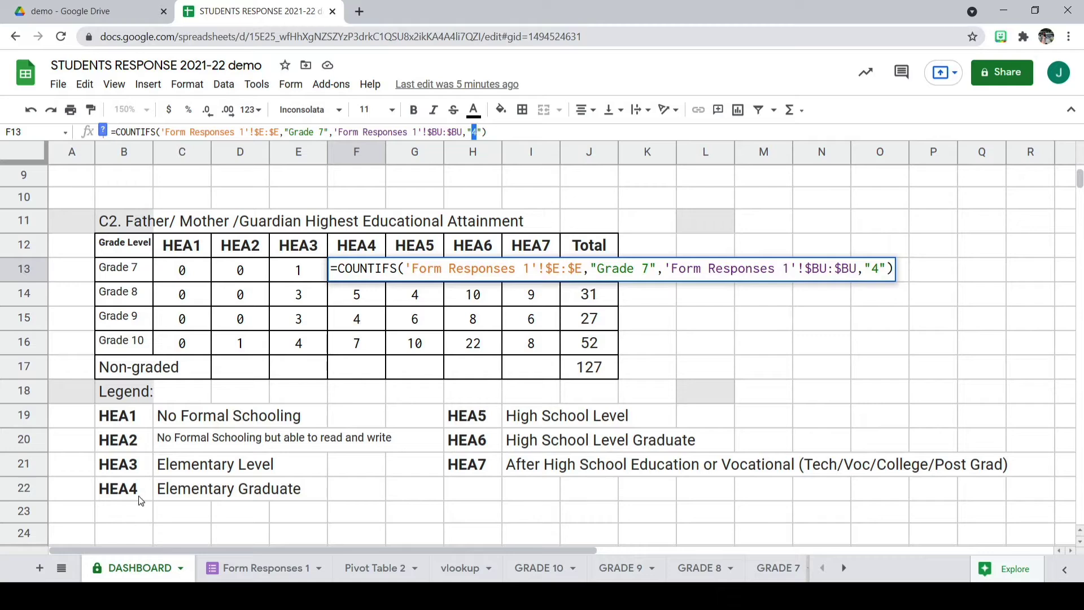
{"action": "left_click", "coordinate": [409, 414]}
Inspect the Grade 7 formulas for HEA5, HEA6 and HEA7 in G13 to I13, checking the HEA5 and HEA6 legend entries.
{"action": "left_click", "coordinate": [418, 271]}
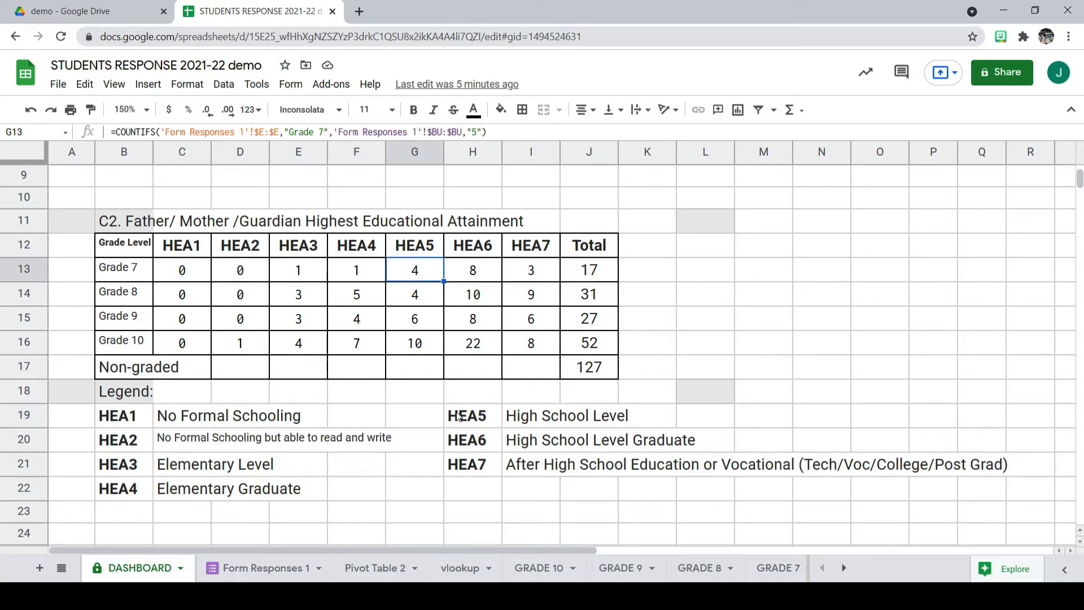
{"action": "left_click_drag", "start_coordinate": [459, 418], "coordinate": [565, 418]}
{"action": "left_click", "coordinate": [473, 271]}
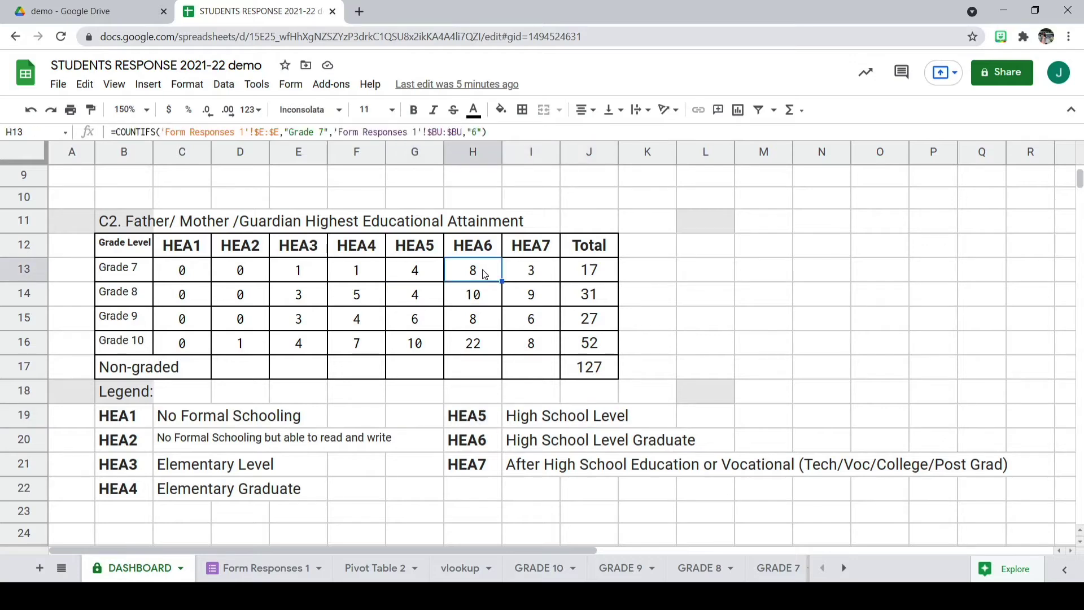
{"action": "left_click", "coordinate": [477, 132]}
{"action": "left_click", "coordinate": [486, 443]}
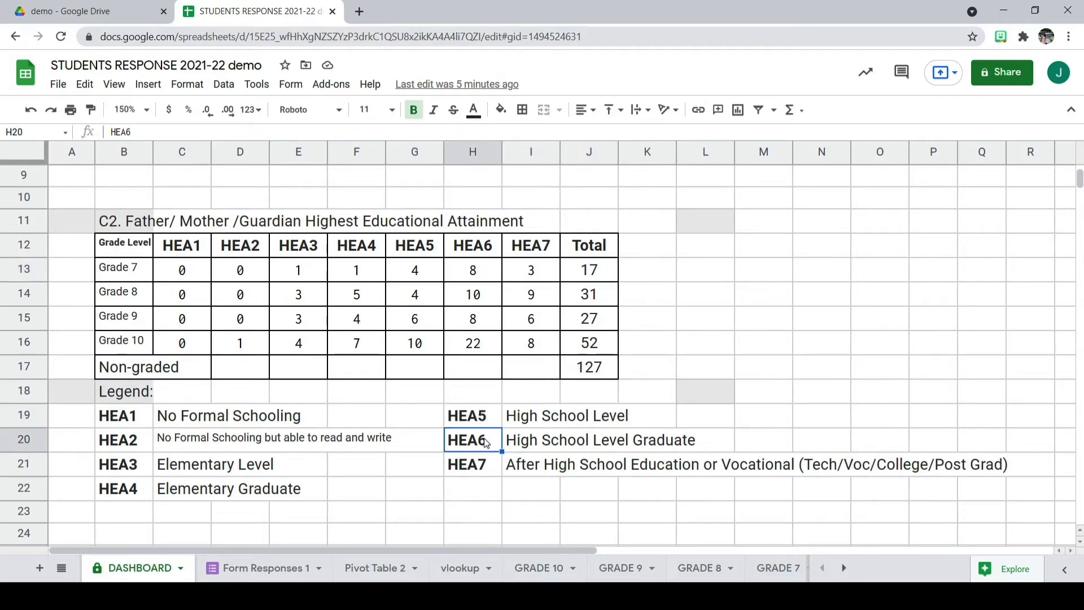
{"action": "left_click", "coordinate": [535, 278]}
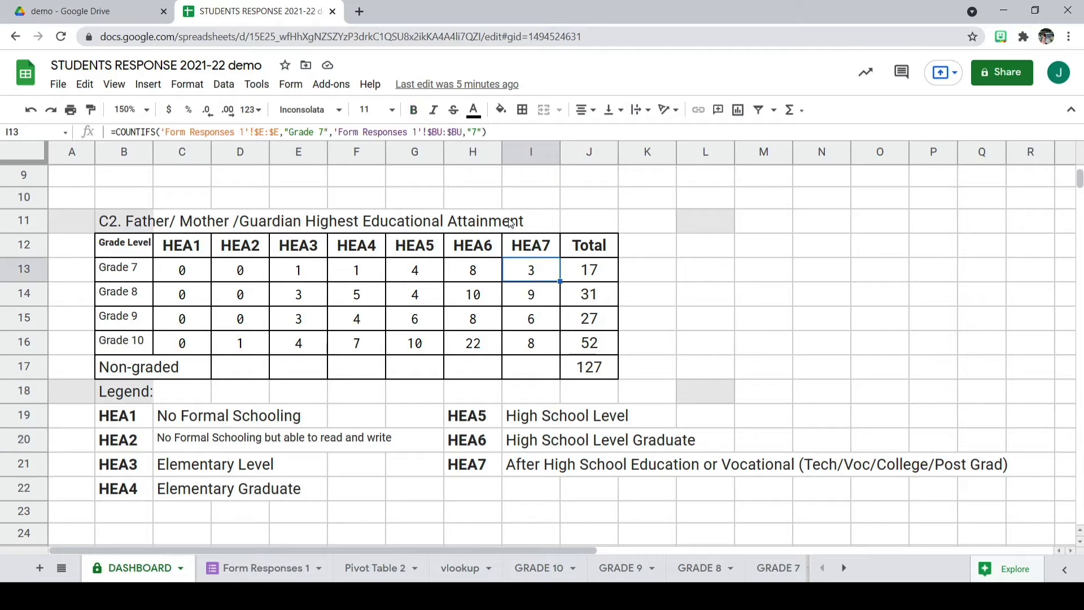
{"action": "left_click", "coordinate": [468, 132]}
{"action": "left_click", "coordinate": [712, 364]}
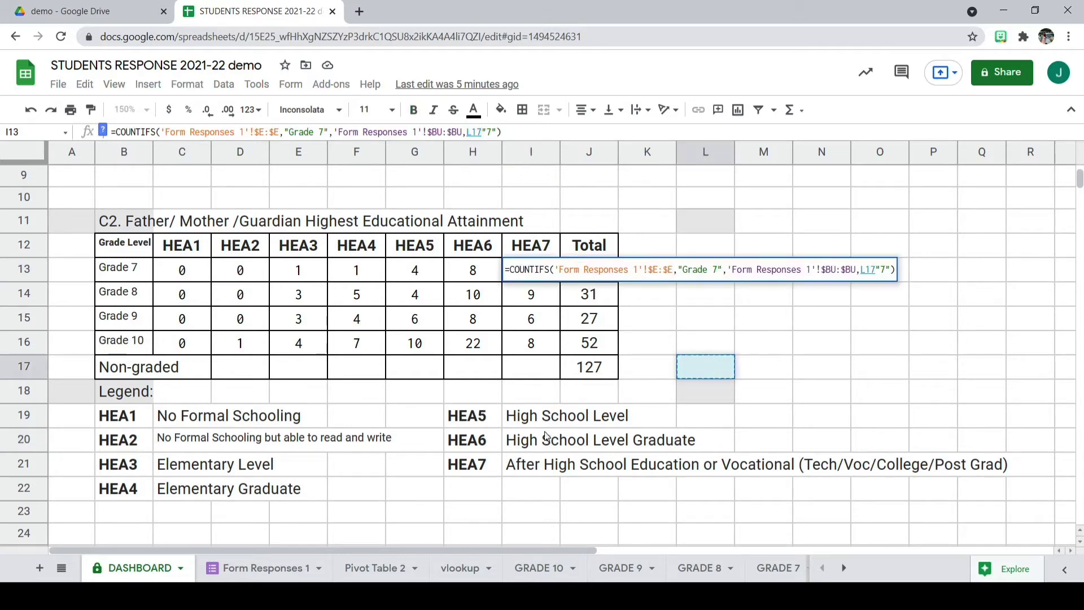
{"action": "key", "text": "BackSpace"}
{"action": "key", "text": "BackSpace"}
{"action": "key", "text": "BackSpace"}
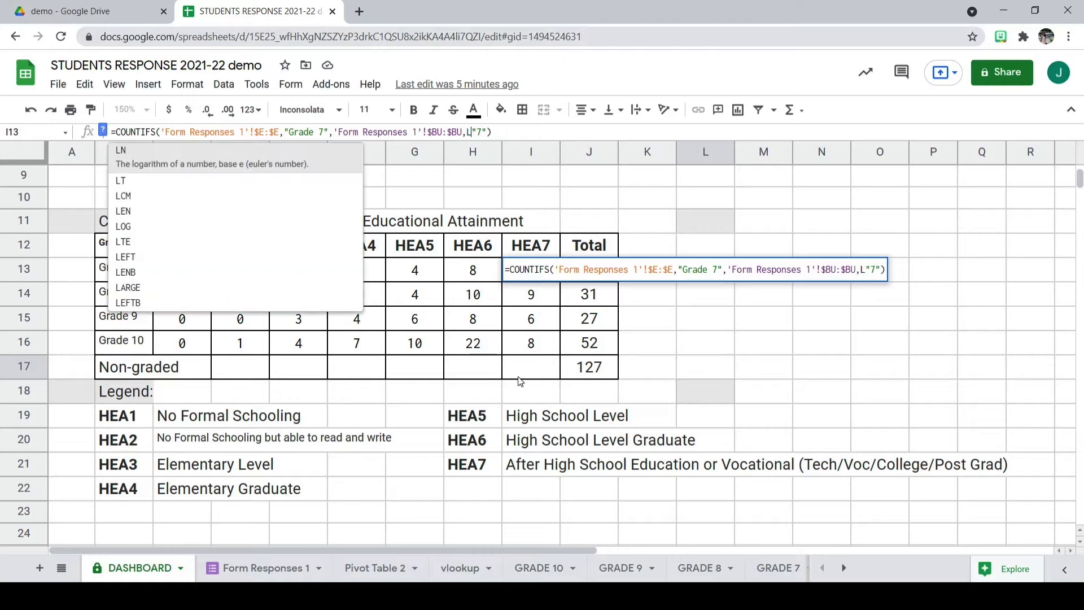
{"action": "key", "text": "Return"}
{"action": "left_click", "coordinate": [530, 367]}
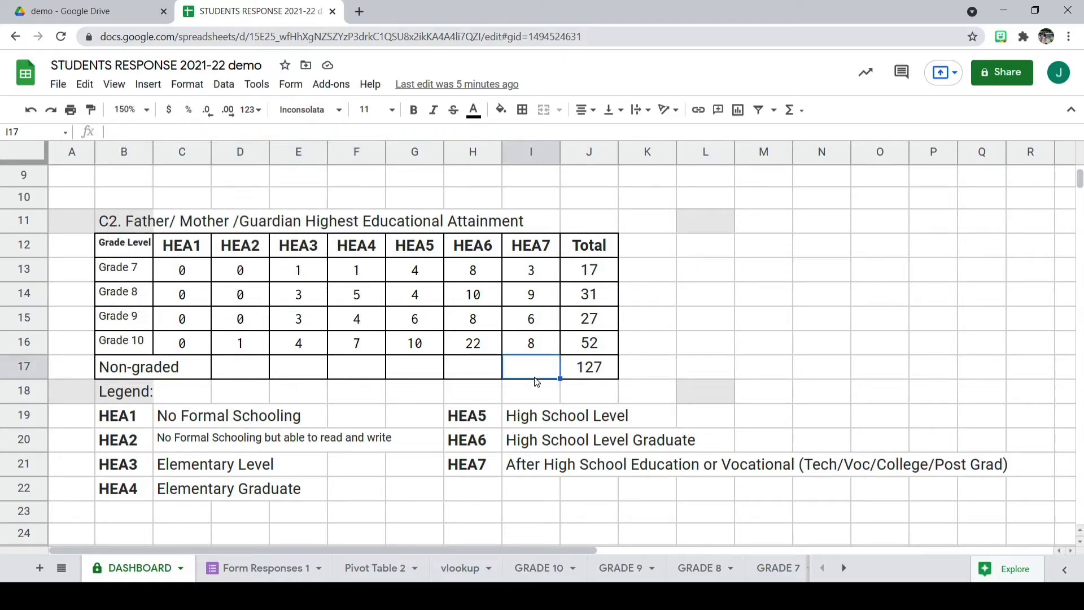
In the Conditional Cash Transfer (4Ps) Beneficiary table, make the grade column reference absolute as $E:$E in the Grade 7 Yes formula in C29.
{"action": "scroll", "coordinate": [203, 522], "scroll_direction": "down", "scroll_amount": 3}
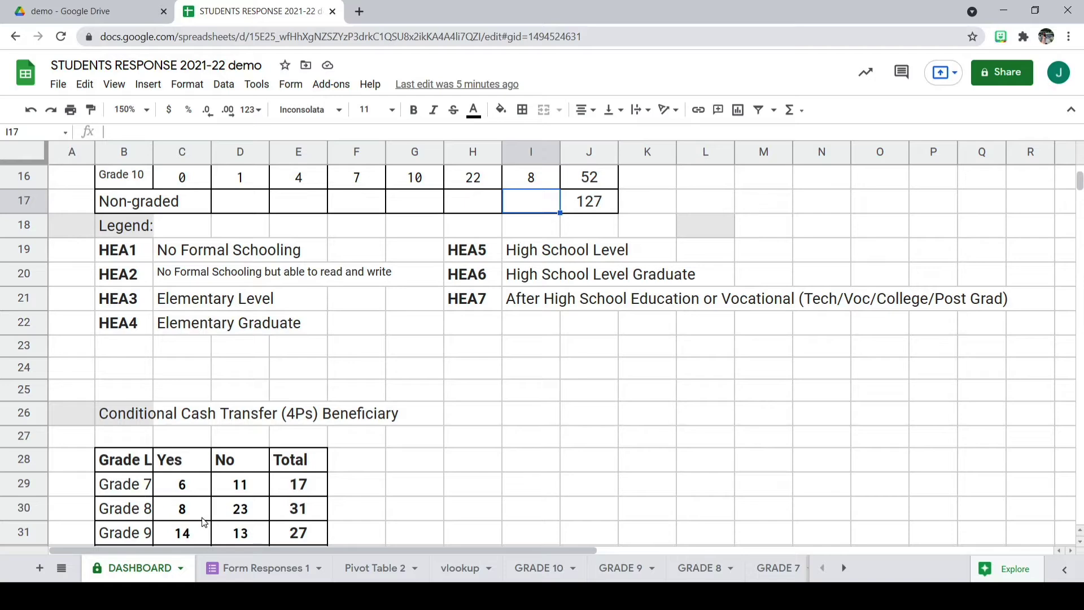
{"action": "scroll", "coordinate": [199, 448], "scroll_direction": "down", "scroll_amount": 1}
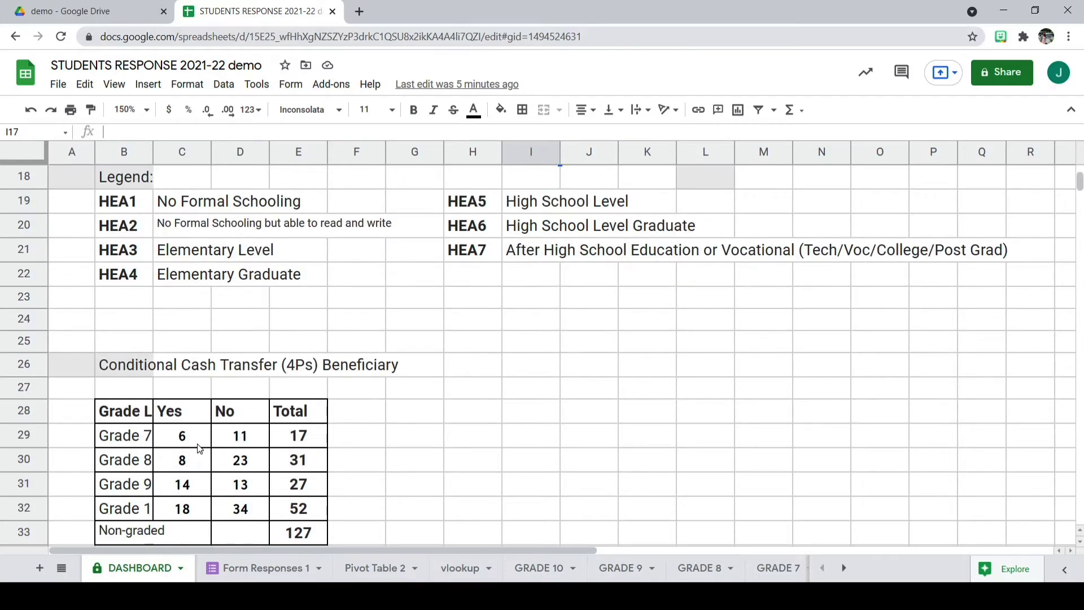
{"action": "scroll", "coordinate": [198, 449], "scroll_direction": "down", "scroll_amount": 2}
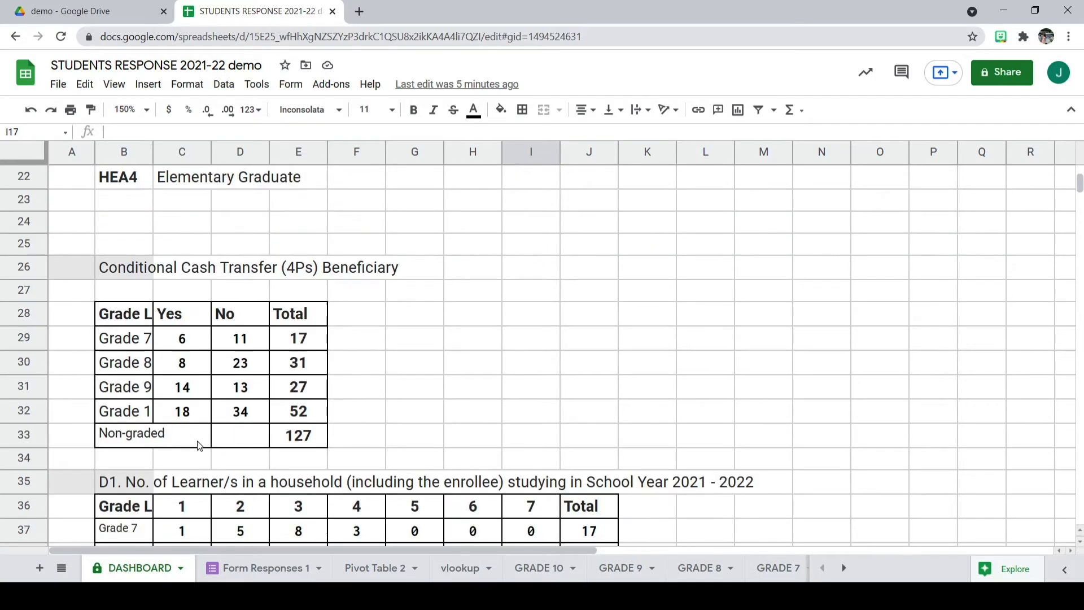
{"action": "left_click", "coordinate": [113, 244]}
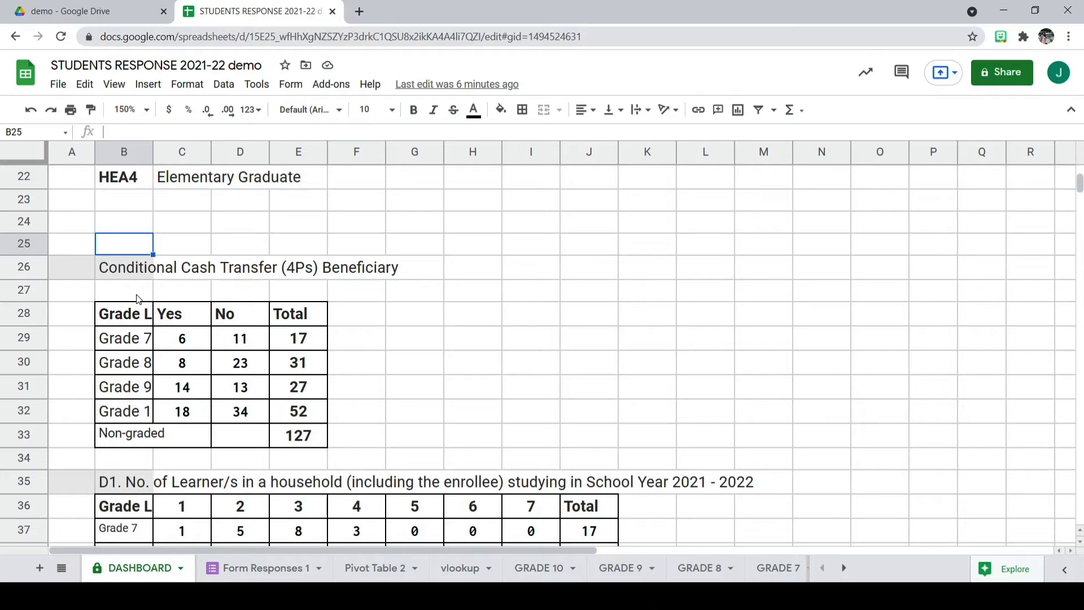
{"action": "left_click", "coordinate": [141, 316]}
{"action": "scroll", "coordinate": [149, 336], "scroll_direction": "down", "scroll_amount": 1}
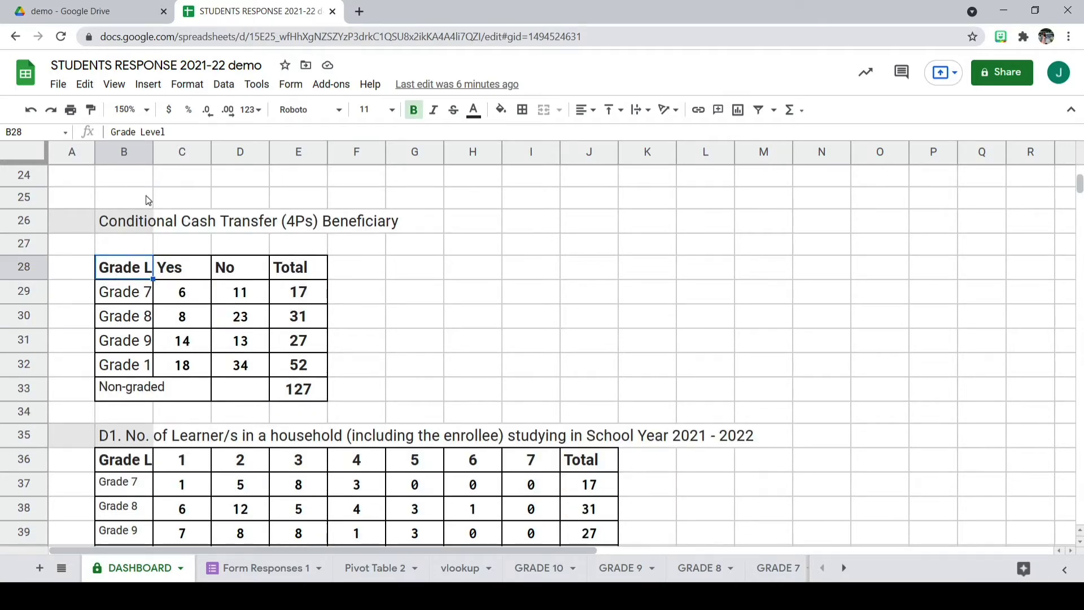
{"action": "left_click", "coordinate": [182, 298]}
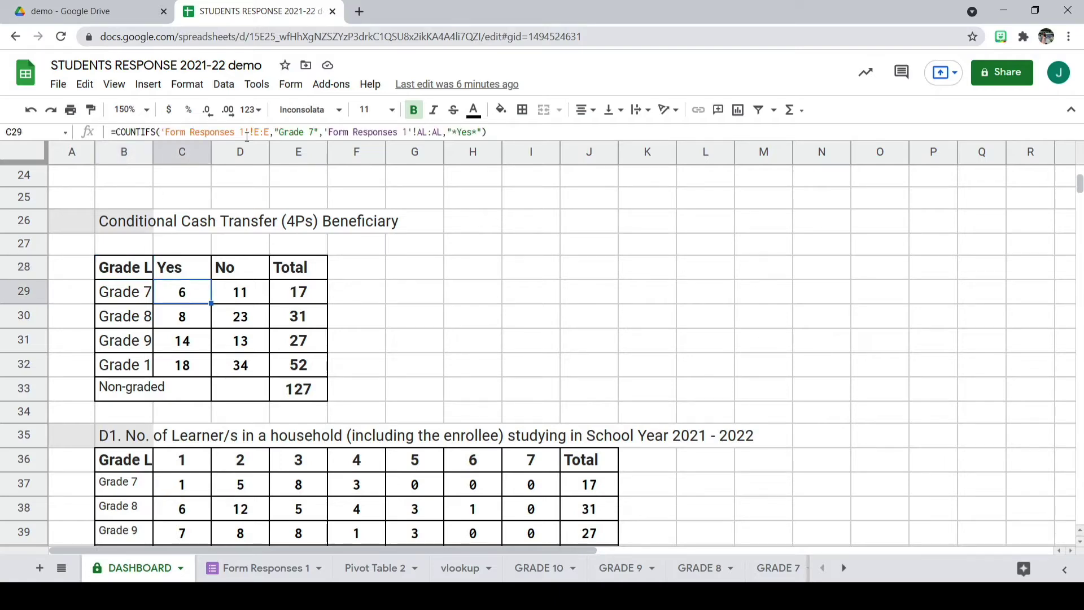
{"action": "mouse_move", "coordinate": [116, 131]}
{"action": "left_mouse_down"}
{"action": "mouse_move", "coordinate": [327, 131]}
{"action": "mouse_move", "coordinate": [116, 132]}
{"action": "left_mouse_up"}
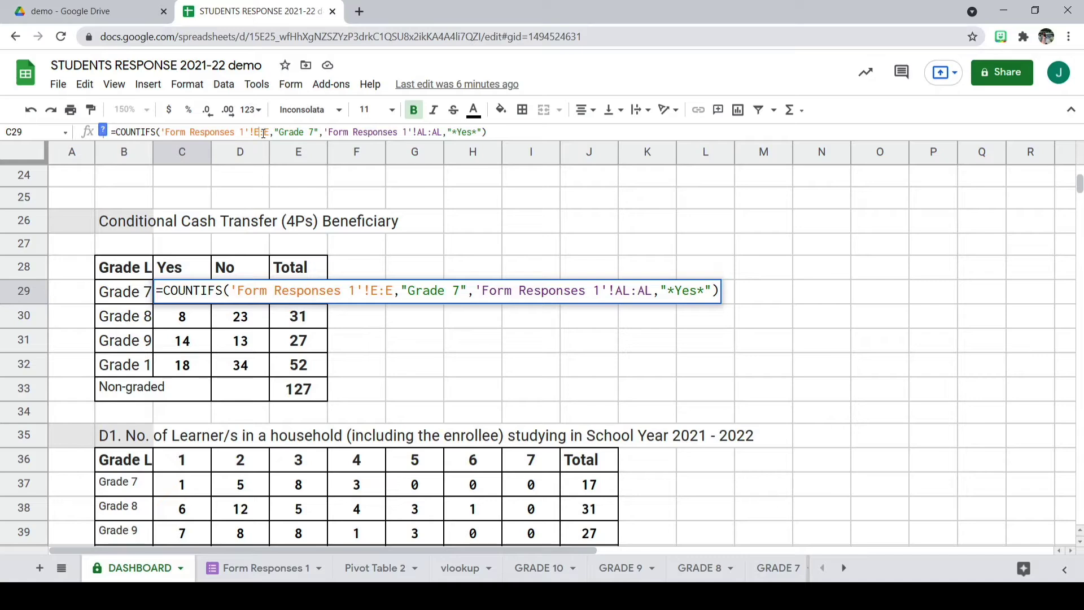
{"action": "key", "text": "F4"}
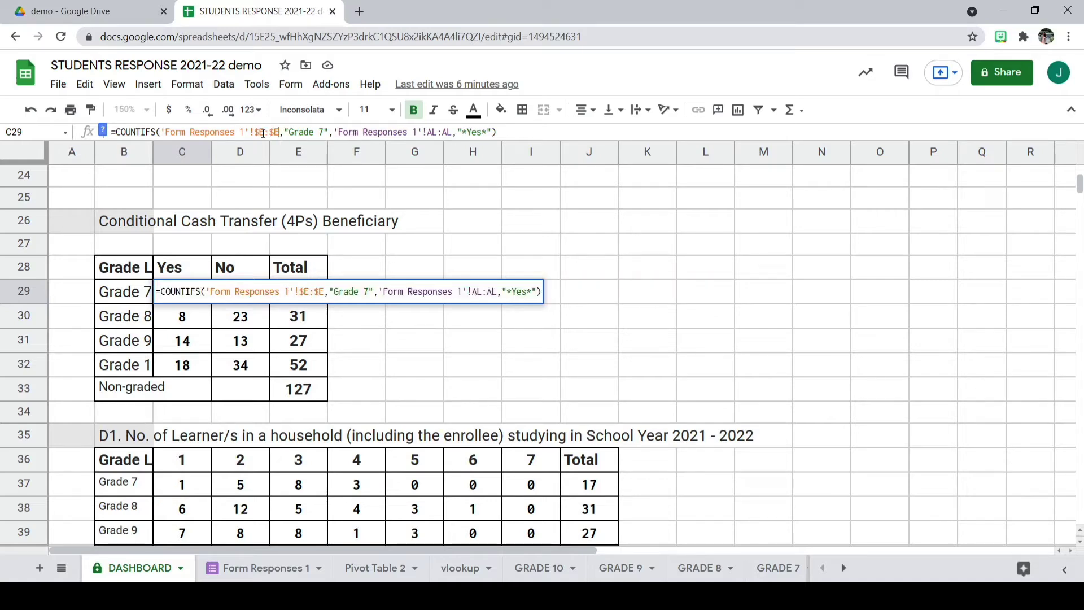
{"action": "key", "text": "Return"}
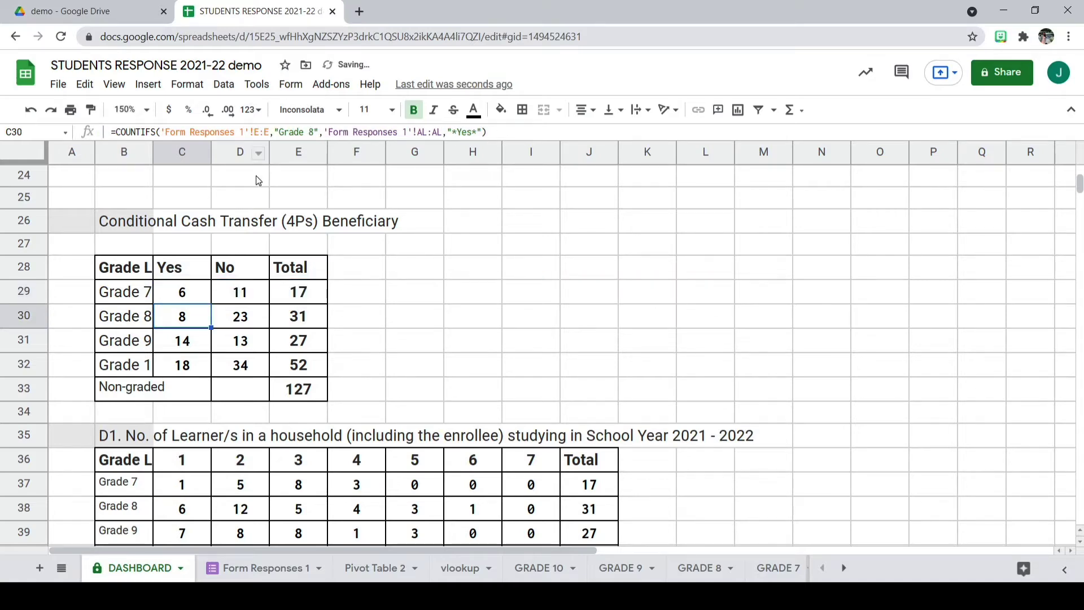
Make the grade column reference absolute as $E:$E in the Yes formulas for Grade 8, Grade 9 and Grade 10 in C30 to C32.
{"action": "left_click", "coordinate": [261, 132]}
{"action": "key", "text": "Return"}
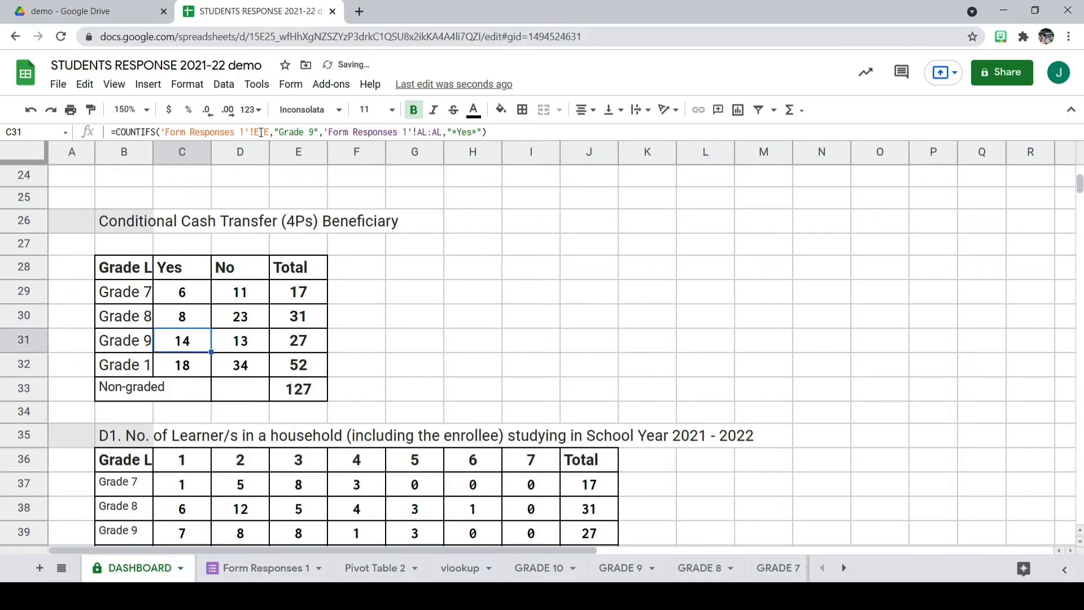
{"action": "left_click", "coordinate": [261, 132]}
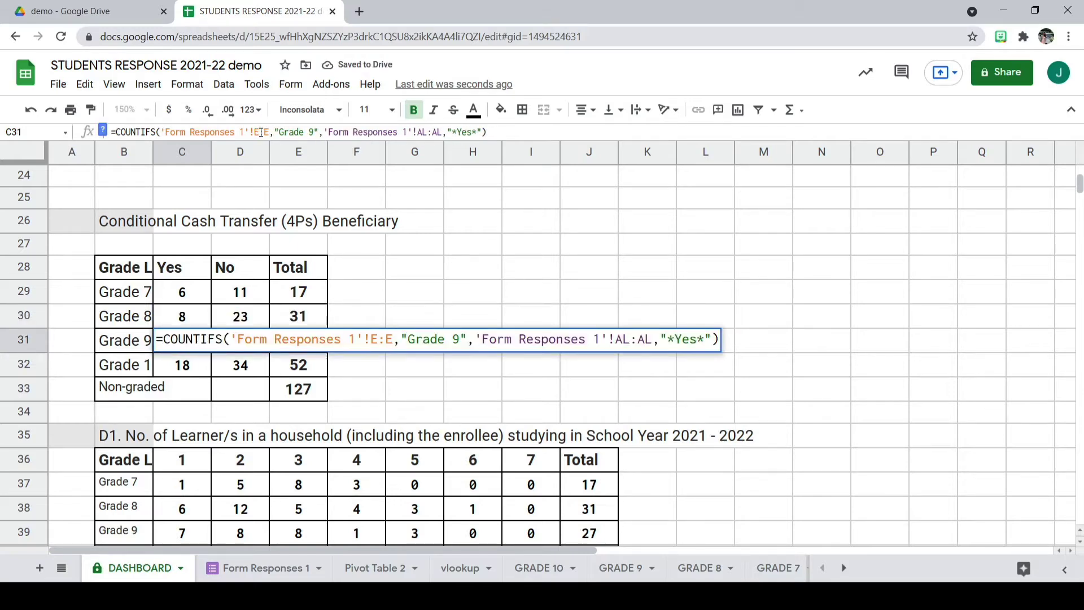
{"action": "key", "text": "Return"}
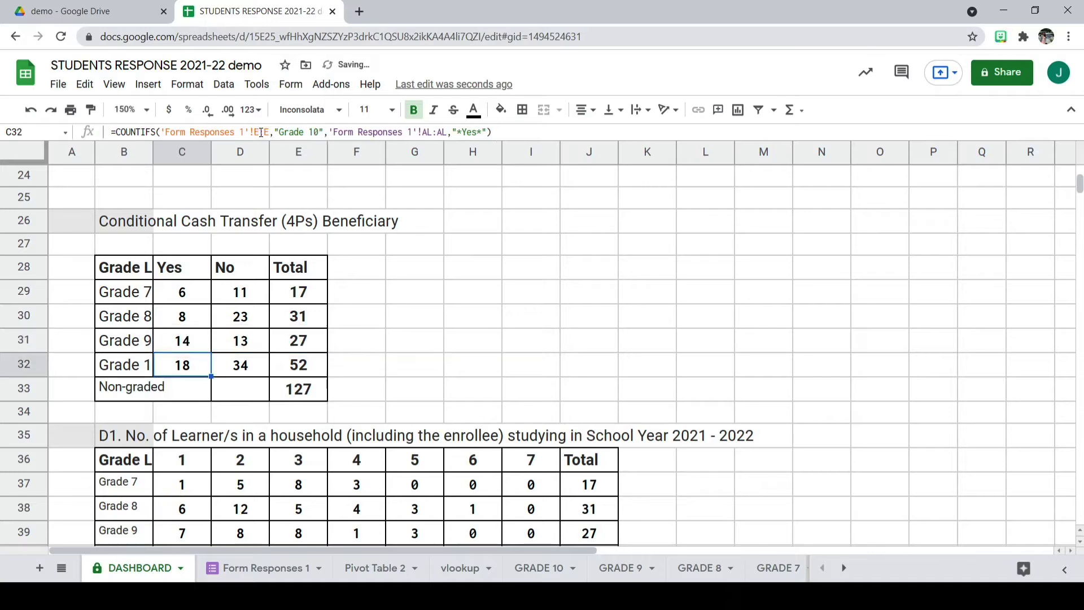
{"action": "left_click", "coordinate": [261, 133]}
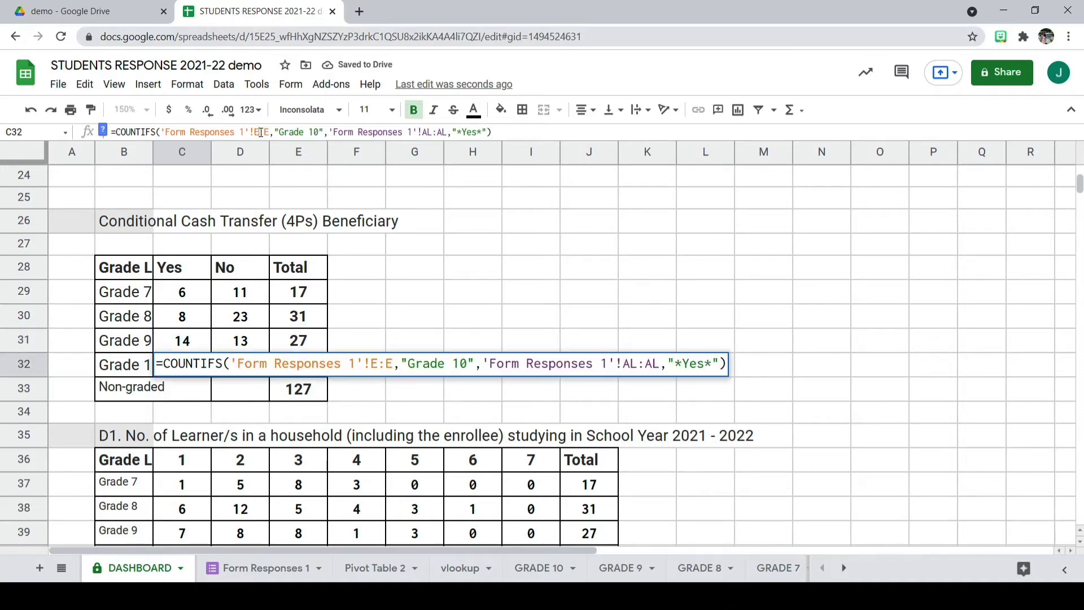
{"action": "key", "text": "F4"}
{"action": "key", "text": "Return"}
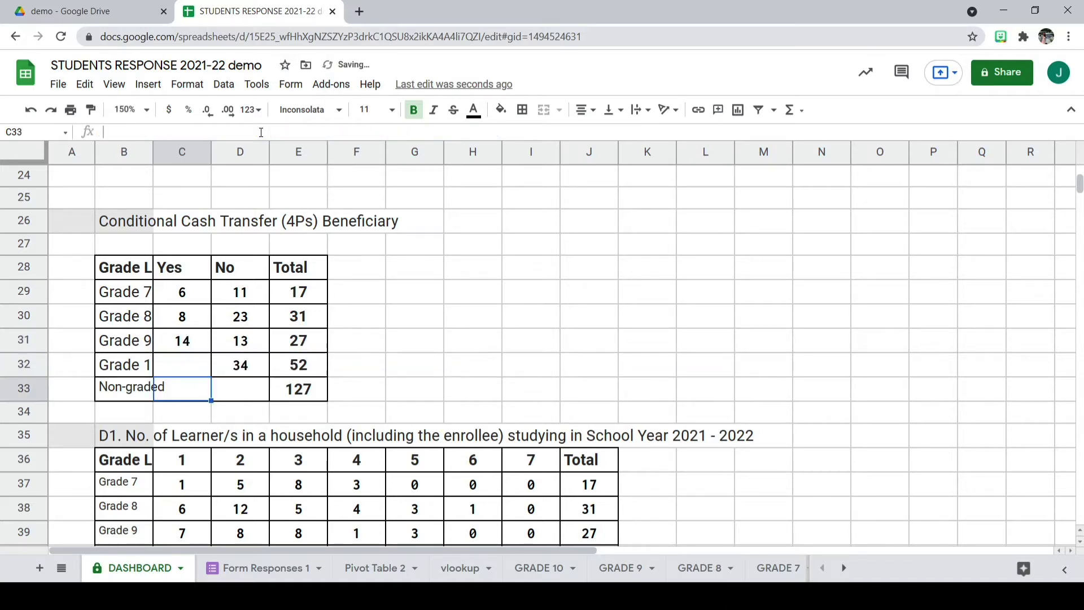
Inspect the COUNTIFS formula in C29, highlighting its Grade 7 criterion pair and the Form Responses 1 AL:AL range.
{"action": "left_click", "coordinate": [189, 291]}
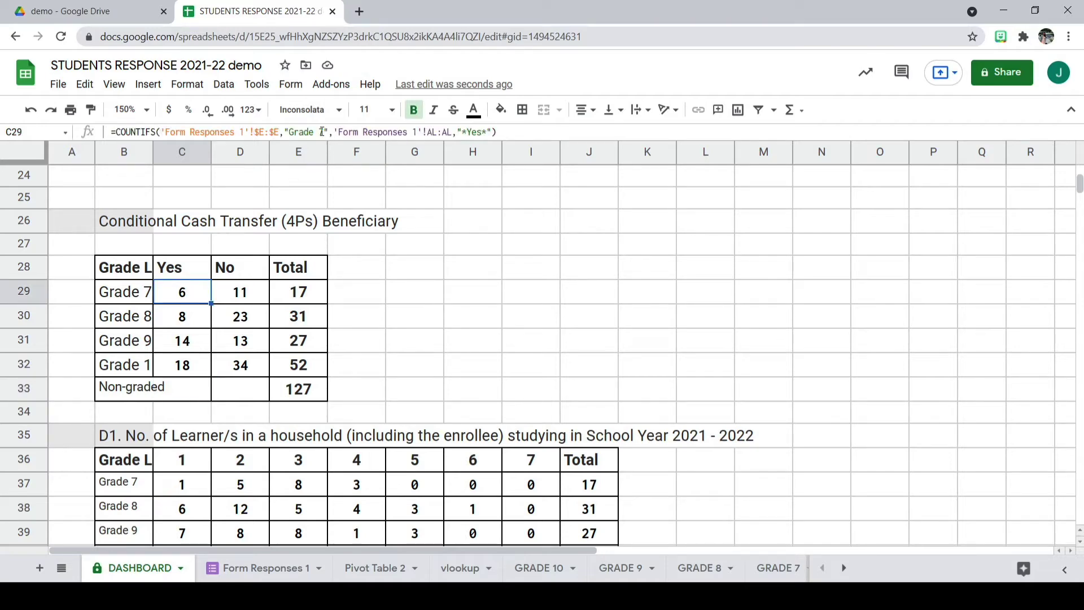
{"action": "left_click_drag", "start_coordinate": [165, 132], "coordinate": [331, 131]}
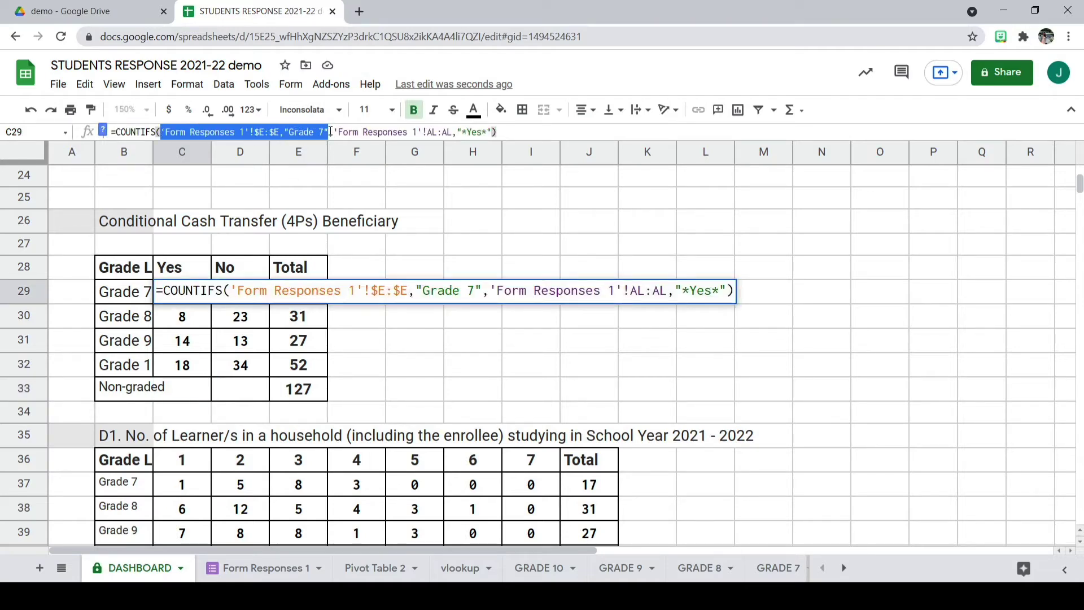
{"action": "left_click", "coordinate": [331, 131]}
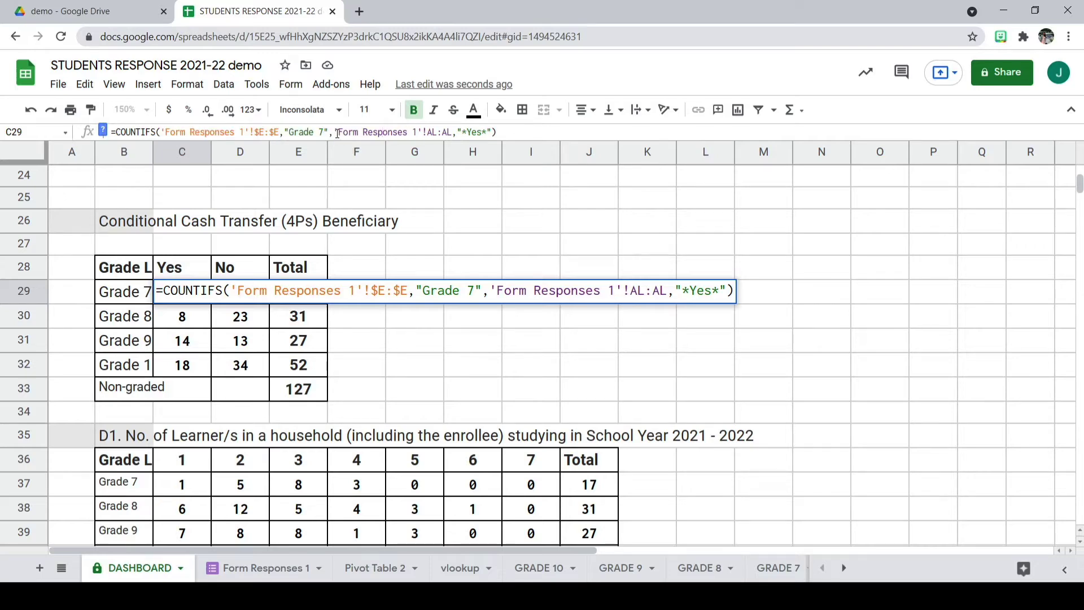
{"action": "left_click_drag", "start_coordinate": [338, 134], "coordinate": [428, 134]}
{"action": "left_click_drag", "start_coordinate": [428, 133], "coordinate": [453, 132]}
{"action": "left_click", "coordinate": [475, 365]}
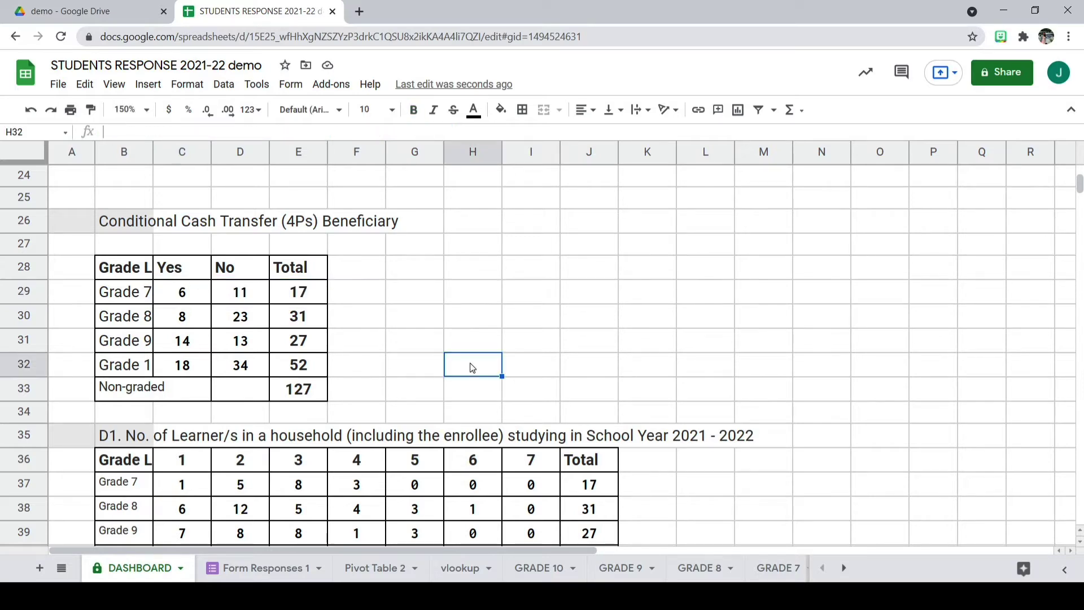
Remove both asterisk wildcards from the C29 formula's response criterion so it reads "Yes".
{"action": "left_click", "coordinate": [247, 296]}
{"action": "left_click", "coordinate": [195, 299]}
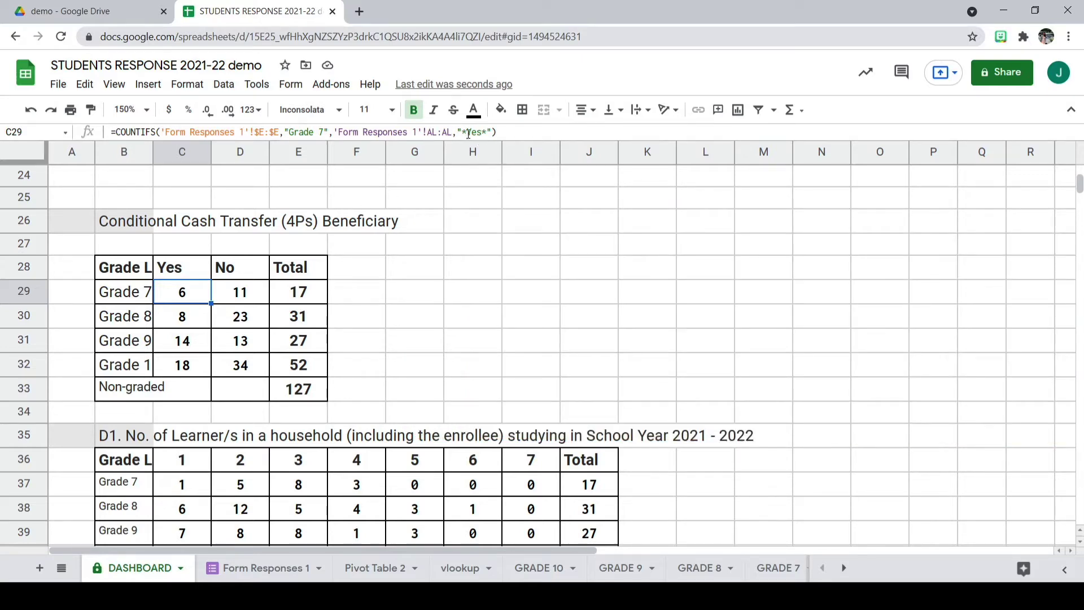
{"action": "left_click", "coordinate": [469, 136]}
{"action": "key", "text": "BackSpace"}
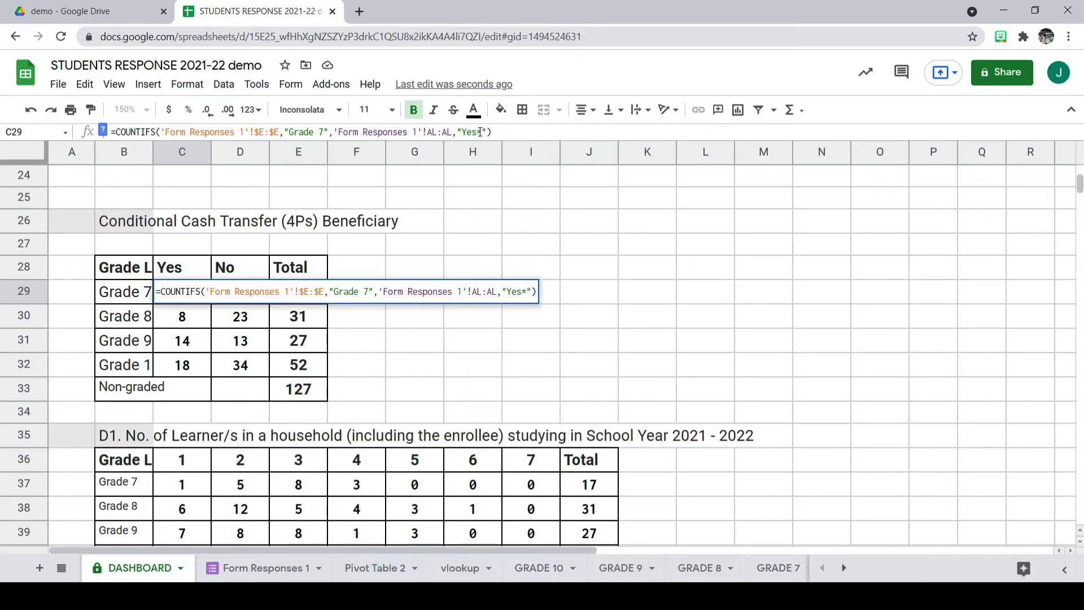
{"action": "left_click_drag", "start_coordinate": [476, 132], "coordinate": [484, 132]}
{"action": "key", "text": "BackSpace"}
{"action": "key", "text": "Return"}
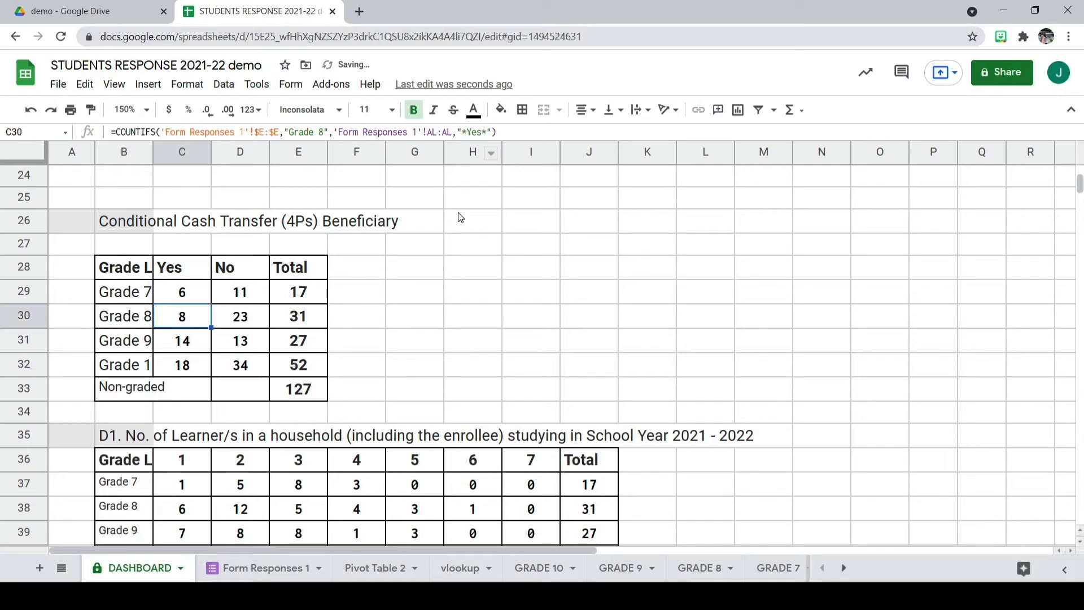
Inspect the Total formulas for Grade 7 to Grade 10 in E29 to E32 of the 4Ps Beneficiary table.
{"action": "left_click", "coordinate": [301, 299]}
{"action": "left_click", "coordinate": [308, 323]}
{"action": "left_click", "coordinate": [309, 348]}
{"action": "left_click", "coordinate": [311, 357]}
Review the D1 table on learners studying in a household, checking its column headers 1 to 7 and the first Grade 7 cell.
{"action": "scroll", "coordinate": [310, 357], "scroll_direction": "down", "scroll_amount": 2}
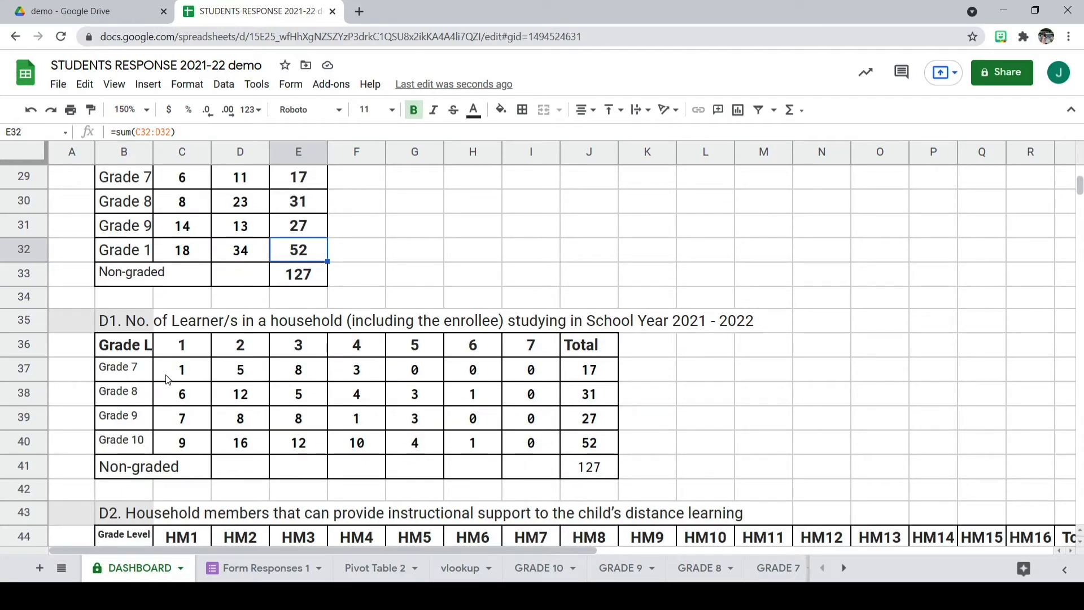
{"action": "scroll", "coordinate": [193, 434], "scroll_direction": "down", "scroll_amount": 1}
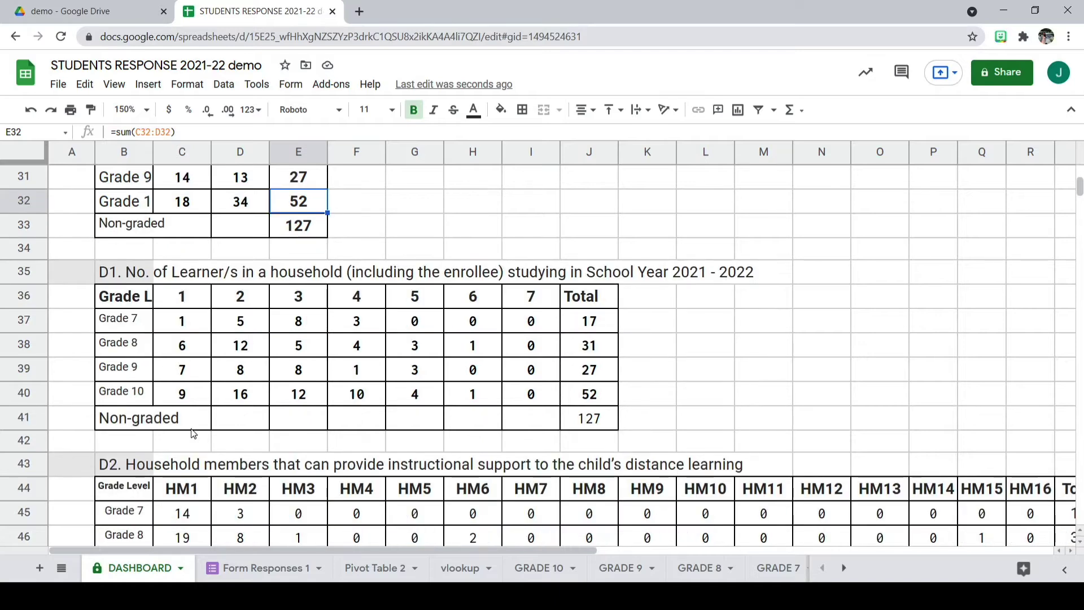
{"action": "scroll", "coordinate": [194, 434], "scroll_direction": "down", "scroll_amount": 2}
{"action": "scroll", "coordinate": [193, 402], "scroll_direction": "up", "scroll_amount": 1}
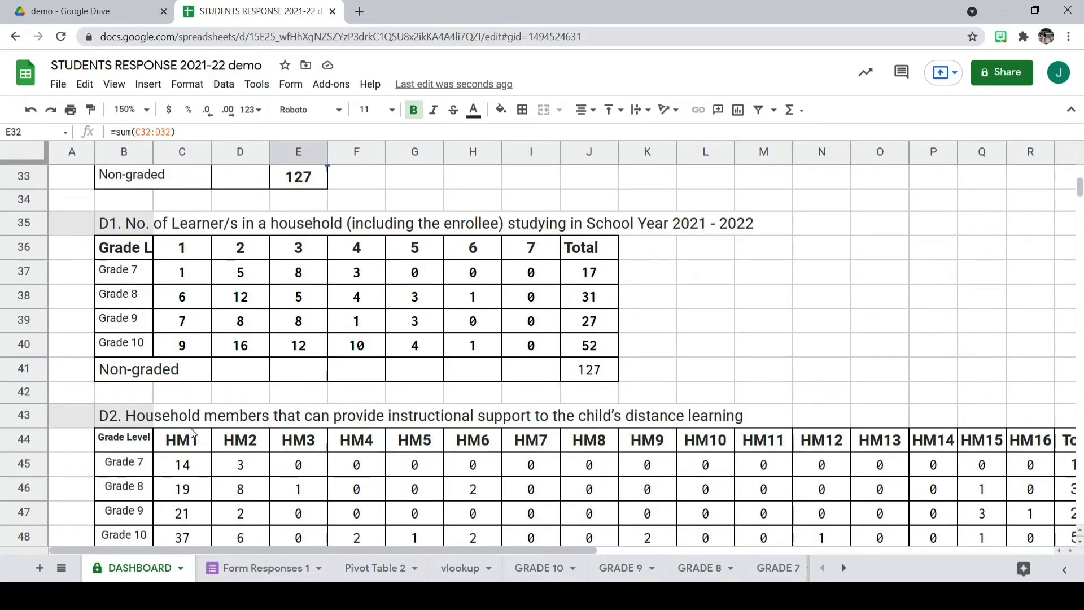
{"action": "left_click", "coordinate": [181, 252]}
{"action": "left_click", "coordinate": [182, 270]}
{"action": "left_click", "coordinate": [192, 249]}
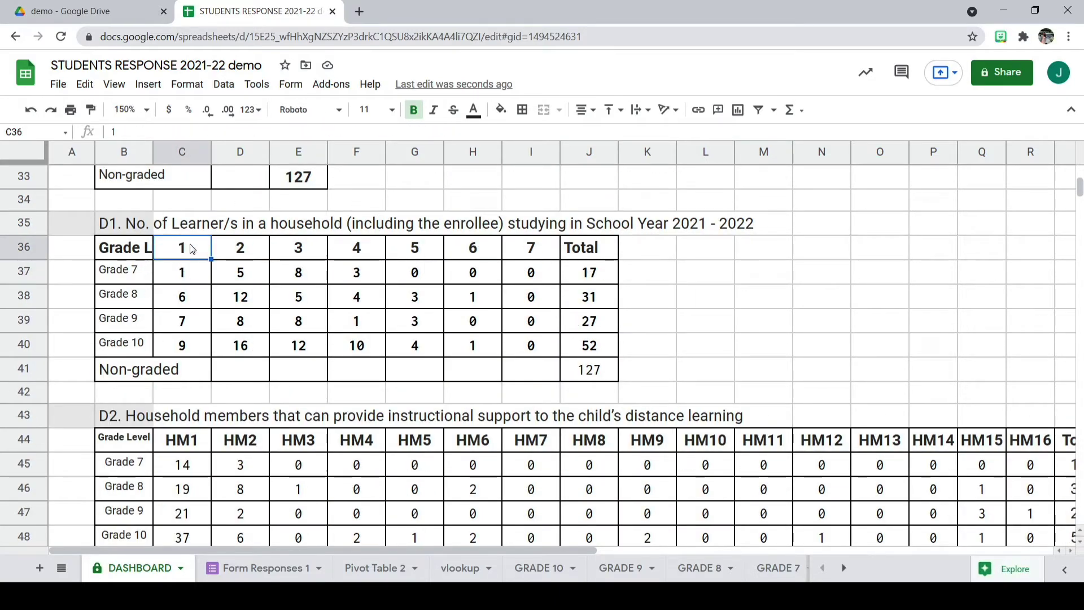
{"action": "left_click", "coordinate": [244, 249]}
{"action": "left_click", "coordinate": [303, 248]}
{"action": "left_click", "coordinate": [364, 248]}
{"action": "left_click", "coordinate": [424, 248]}
{"action": "left_click", "coordinate": [484, 249]}
{"action": "left_click", "coordinate": [535, 248]}
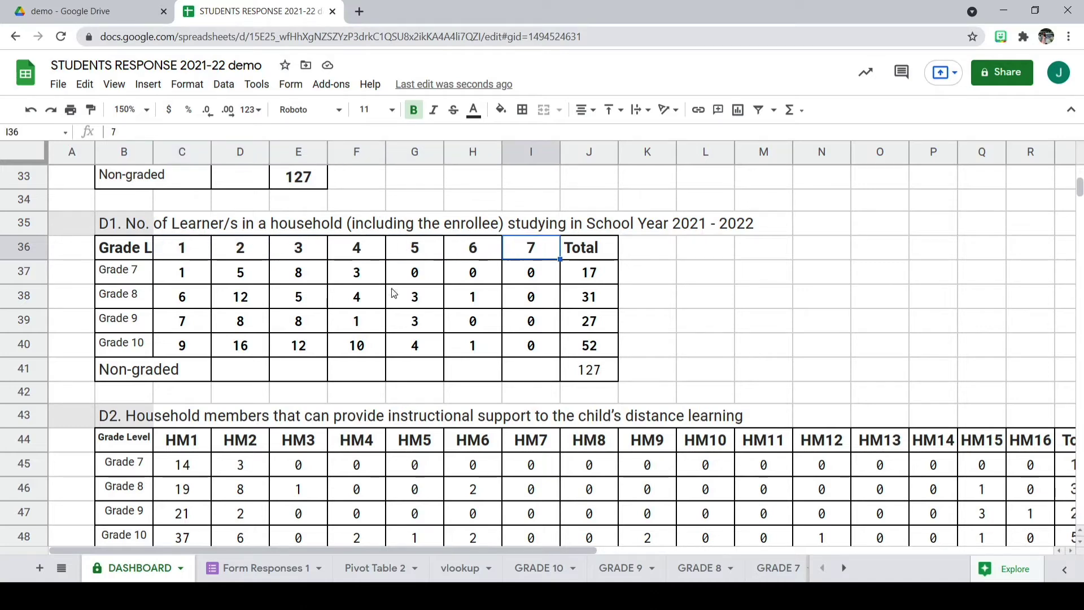
{"action": "left_click", "coordinate": [206, 252]}
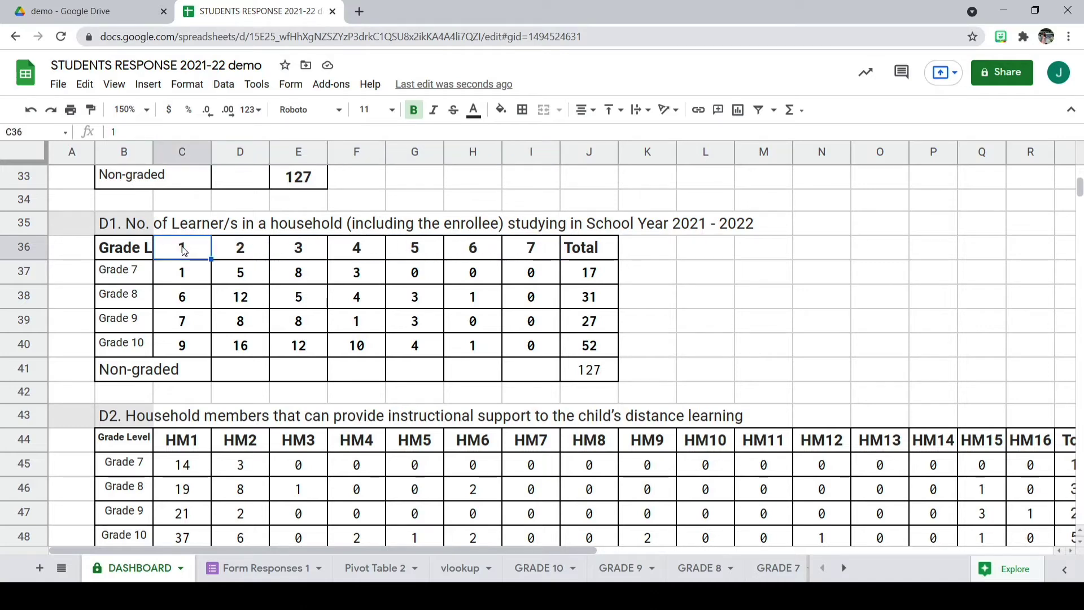
Inspect the ARRAYFORMULA in BO2 of Form Responses 1 that totals the household enrollees, highlighting its summed ranges AQ2:AQ through BD2:BD.
{"action": "left_click", "coordinate": [273, 570]}
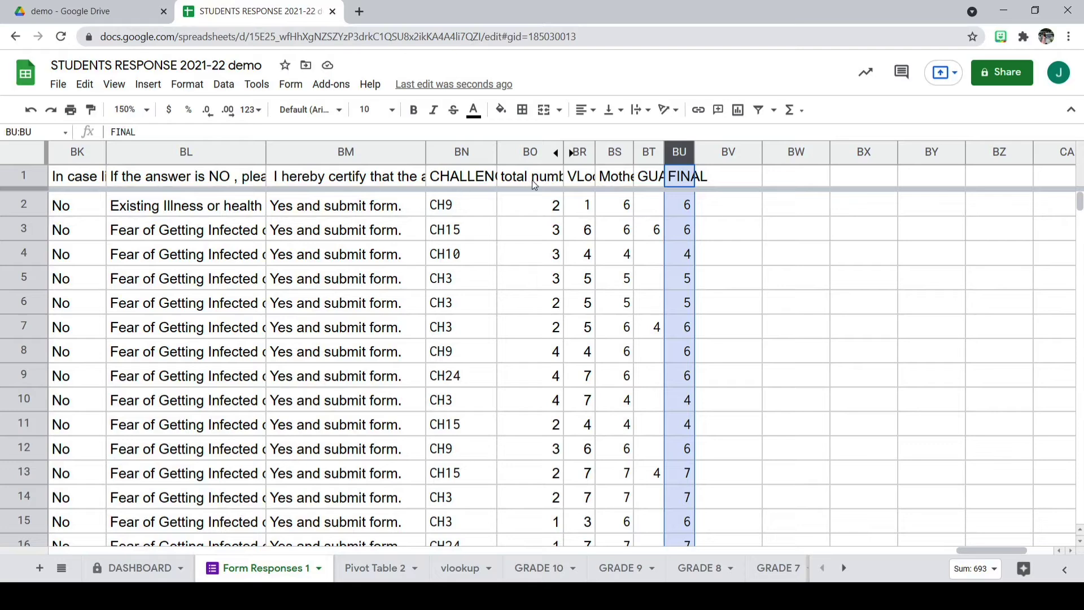
{"action": "left_click", "coordinate": [536, 177]}
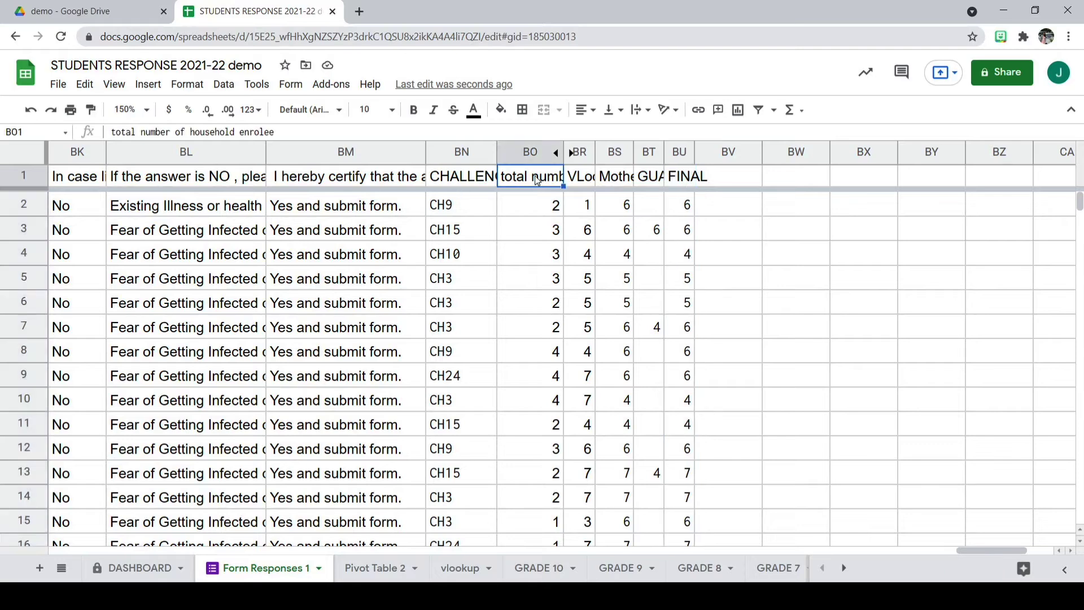
{"action": "left_click", "coordinate": [554, 213]}
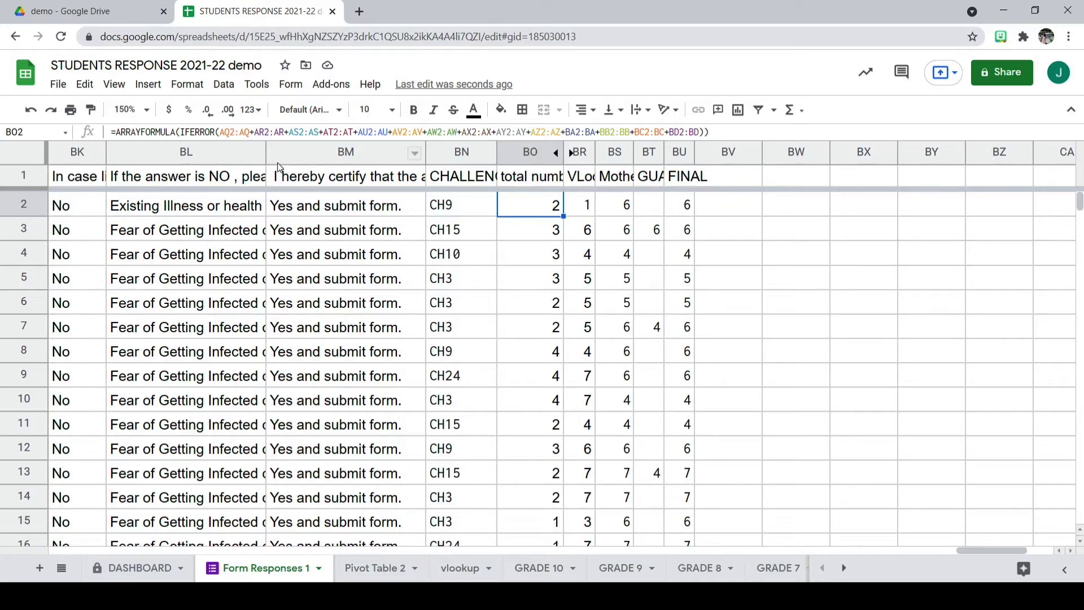
{"action": "left_click_drag", "start_coordinate": [220, 133], "coordinate": [699, 132]}
{"action": "key", "text": "Return"}
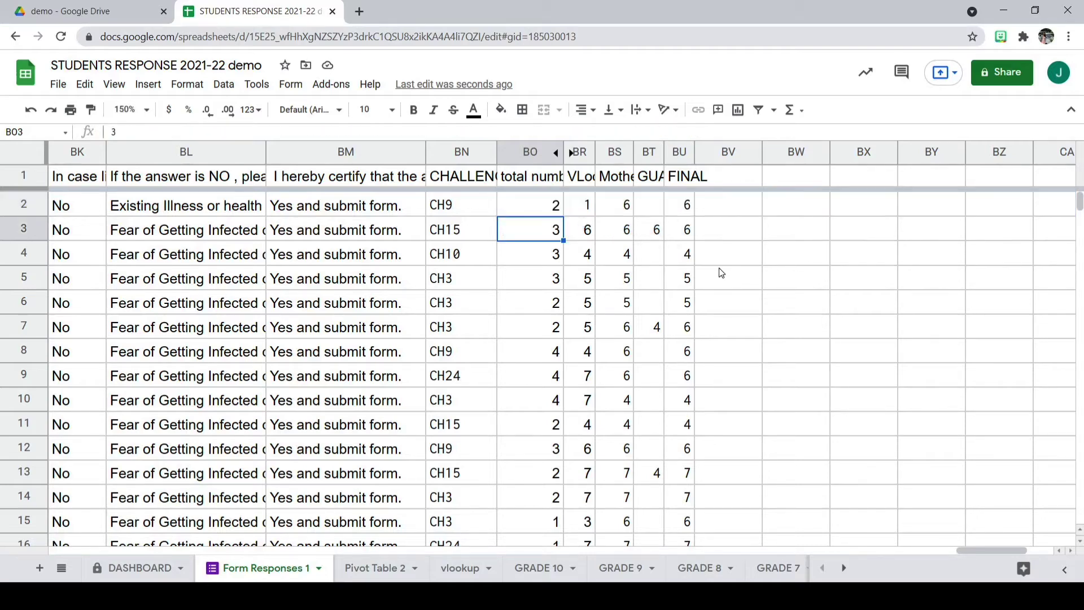
{"action": "left_click", "coordinate": [555, 210]}
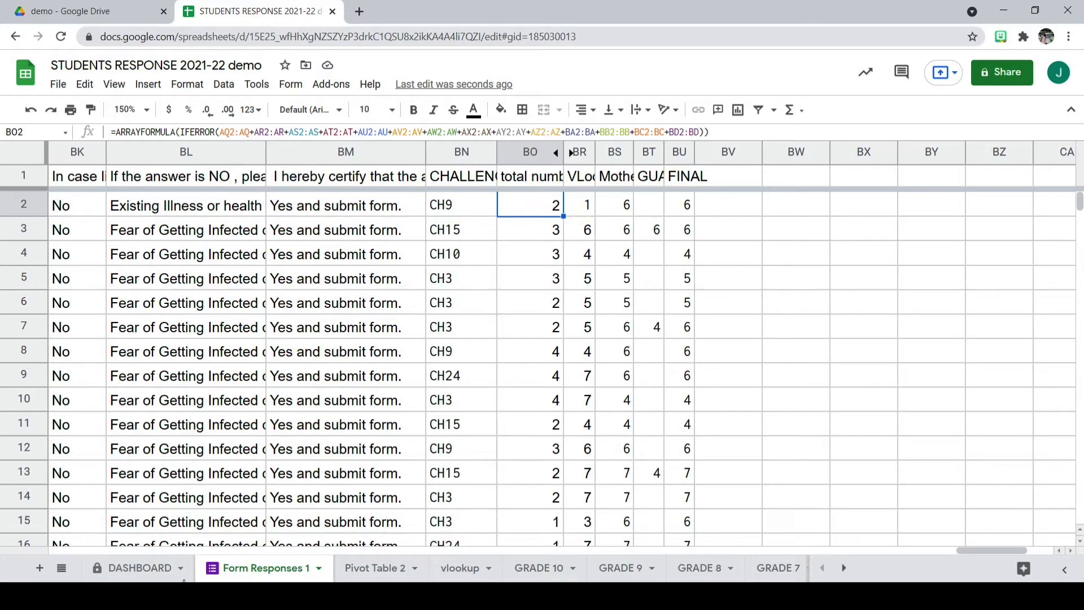
Inspect the COUNTIFS formula in C37 of the DASHBOARD sheet, highlighting its "Grade 7" condition and the 'Form Responses 1'!BO:BO,"1" condition.
{"action": "left_click", "coordinate": [138, 569]}
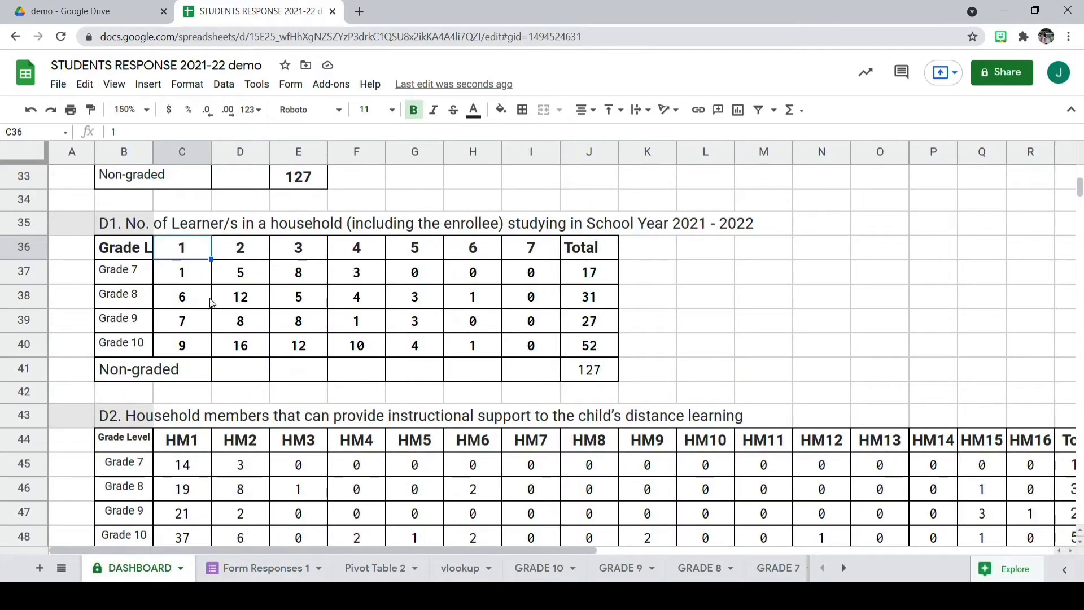
{"action": "left_click", "coordinate": [183, 276]}
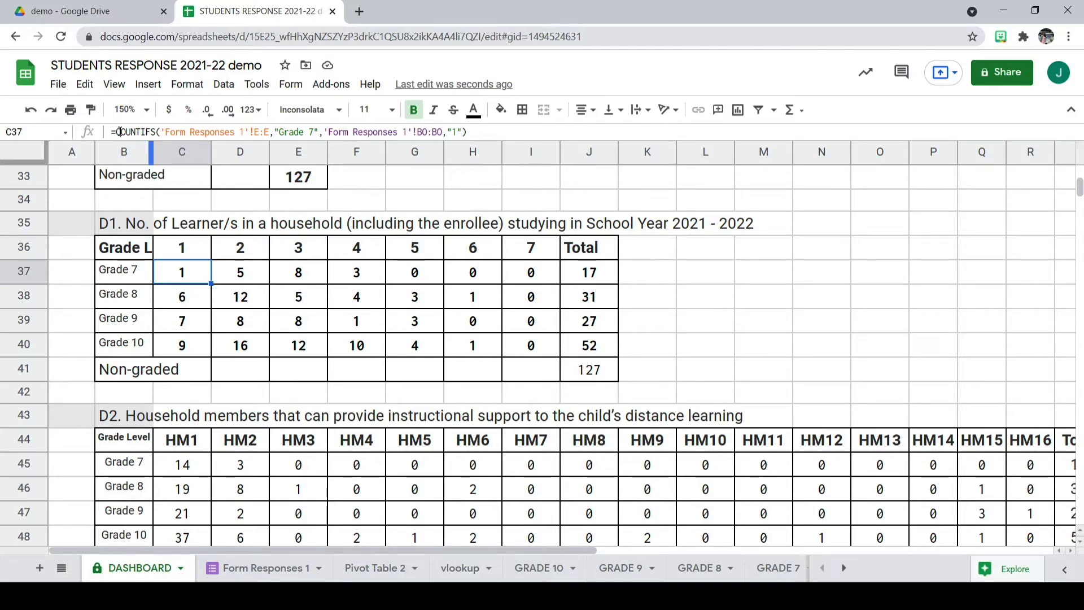
{"action": "left_click_drag", "start_coordinate": [120, 132], "coordinate": [323, 124]}
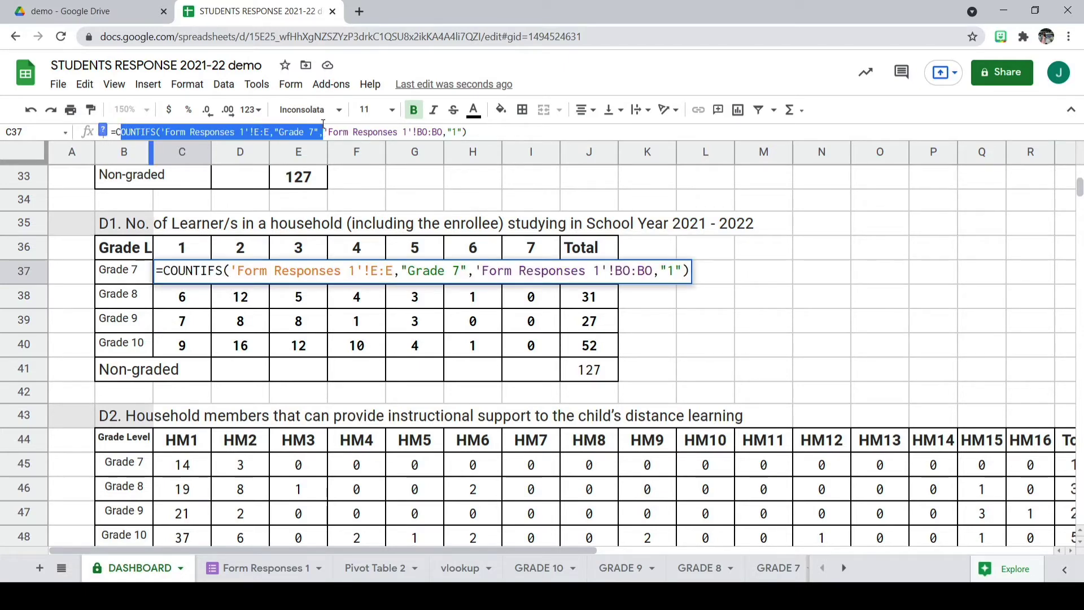
{"action": "left_click", "coordinate": [323, 127]}
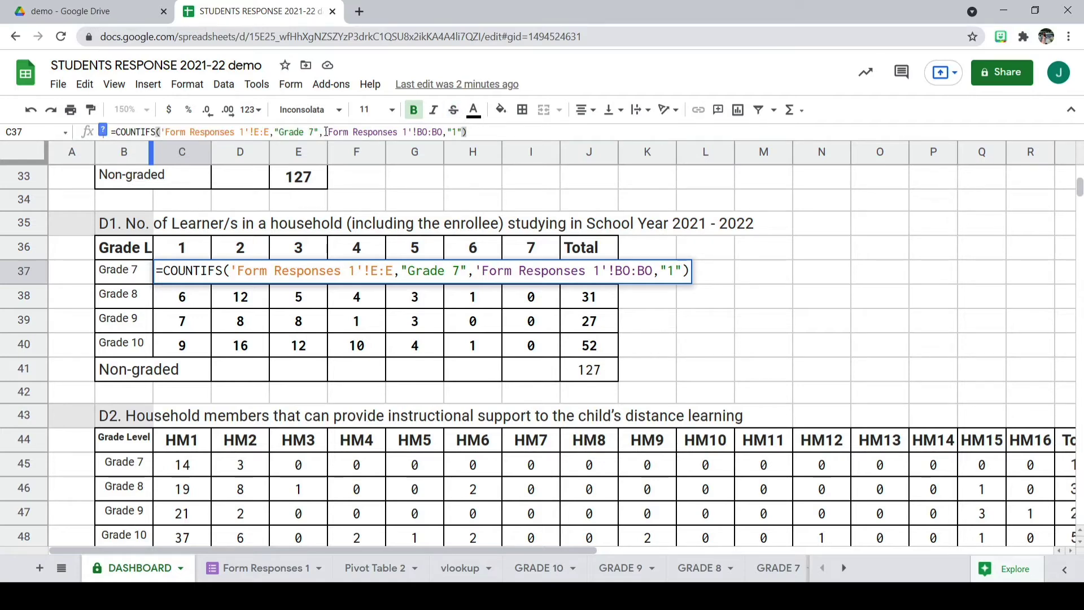
{"action": "left_click_drag", "start_coordinate": [324, 131], "coordinate": [477, 123]}
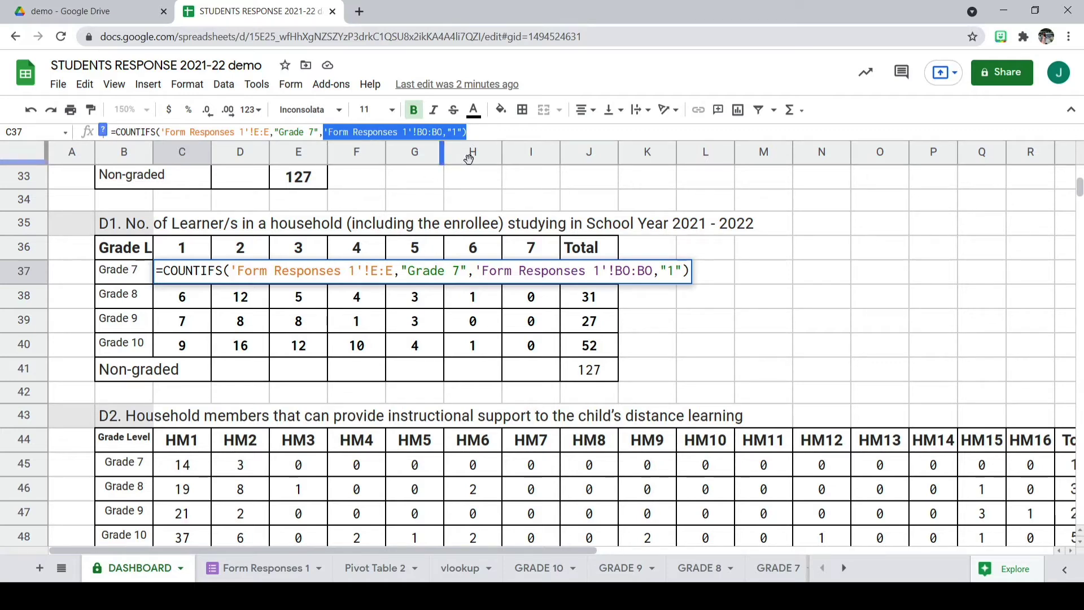
{"action": "left_click", "coordinate": [289, 346]}
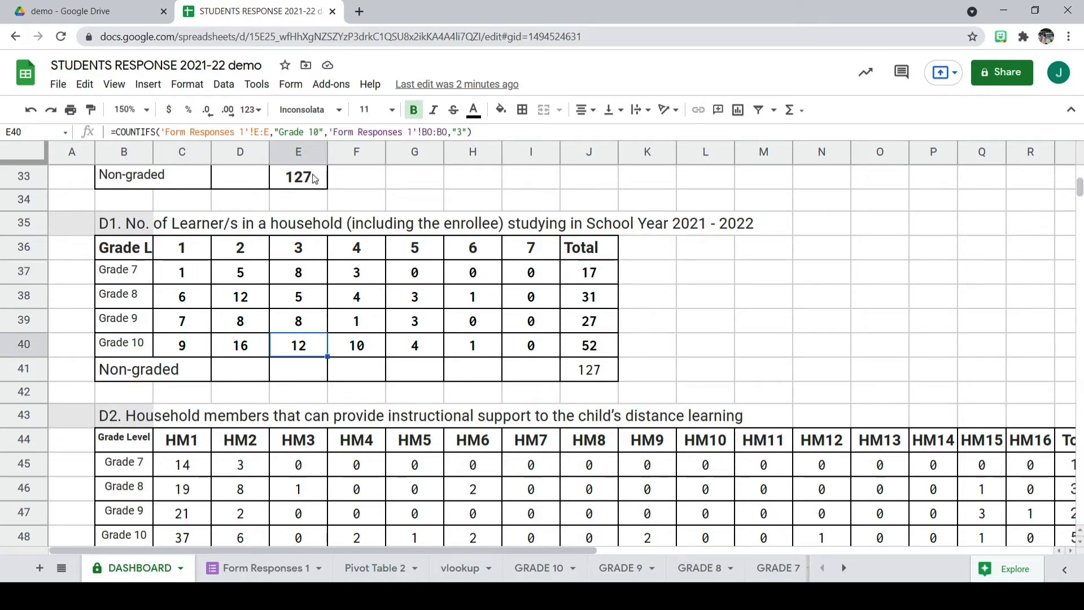
Compare the one-learner COUNTIFS formulas for Grade 7 to Grade 10 in C37 to C40 of the D1 table.
{"action": "left_click", "coordinate": [183, 264]}
{"action": "left_click", "coordinate": [180, 299]}
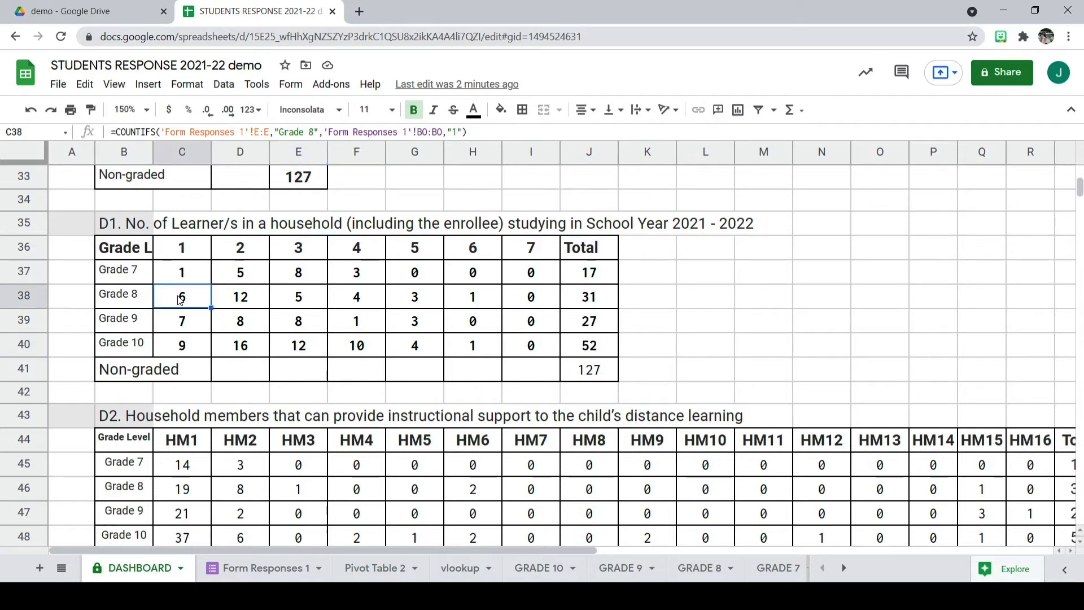
{"action": "left_click", "coordinate": [186, 323]}
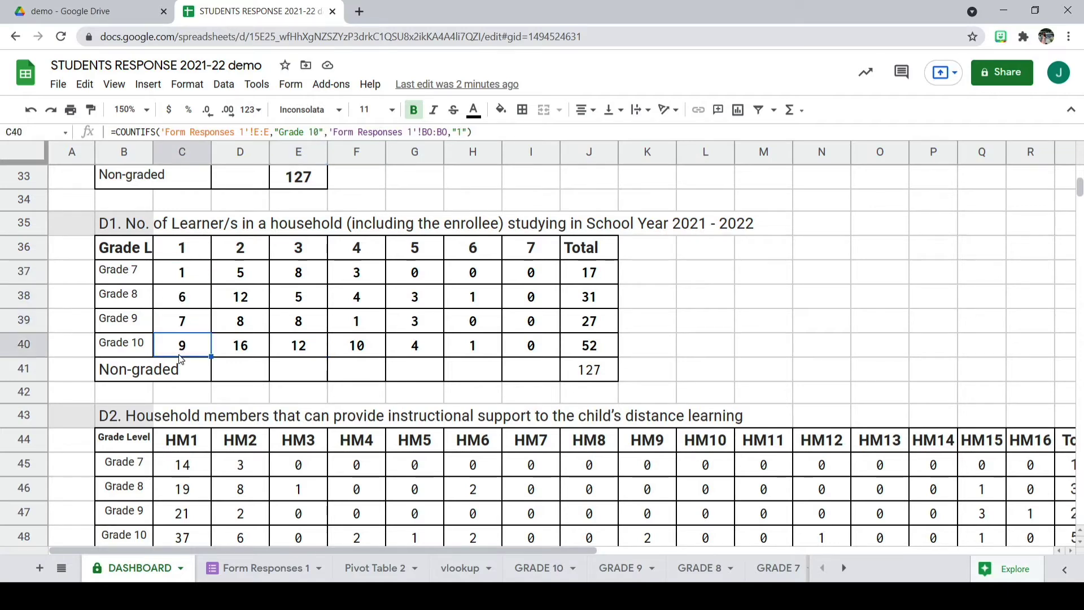
Compare the Grade 7 COUNTIFS formulas across D37 to I37 of the D1 table, highlighting the learner-count criterion.
{"action": "left_click", "coordinate": [236, 281]}
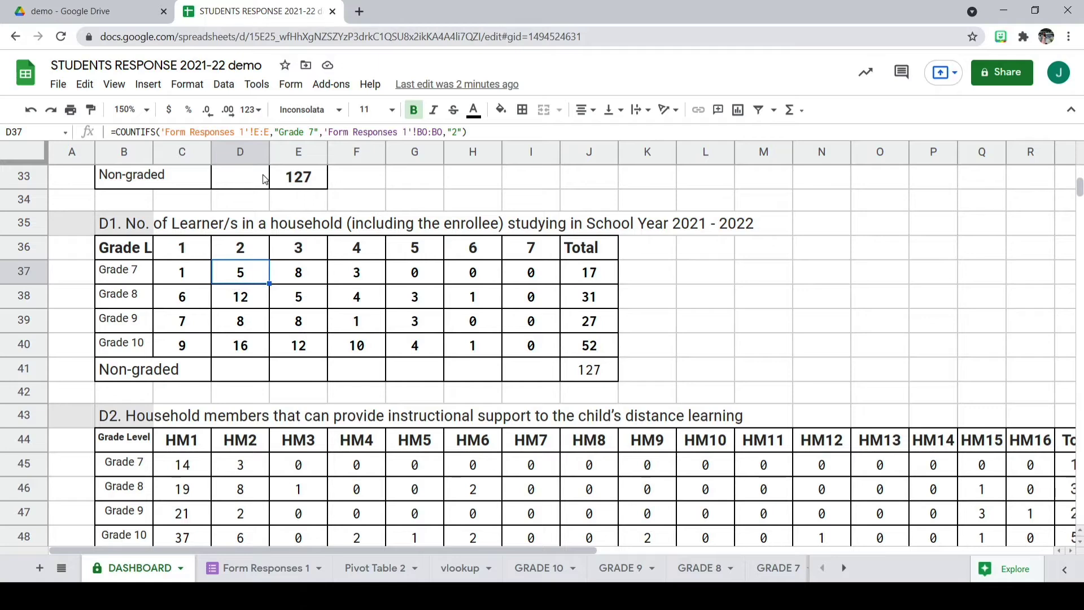
{"action": "left_click_drag", "start_coordinate": [449, 132], "coordinate": [461, 131]}
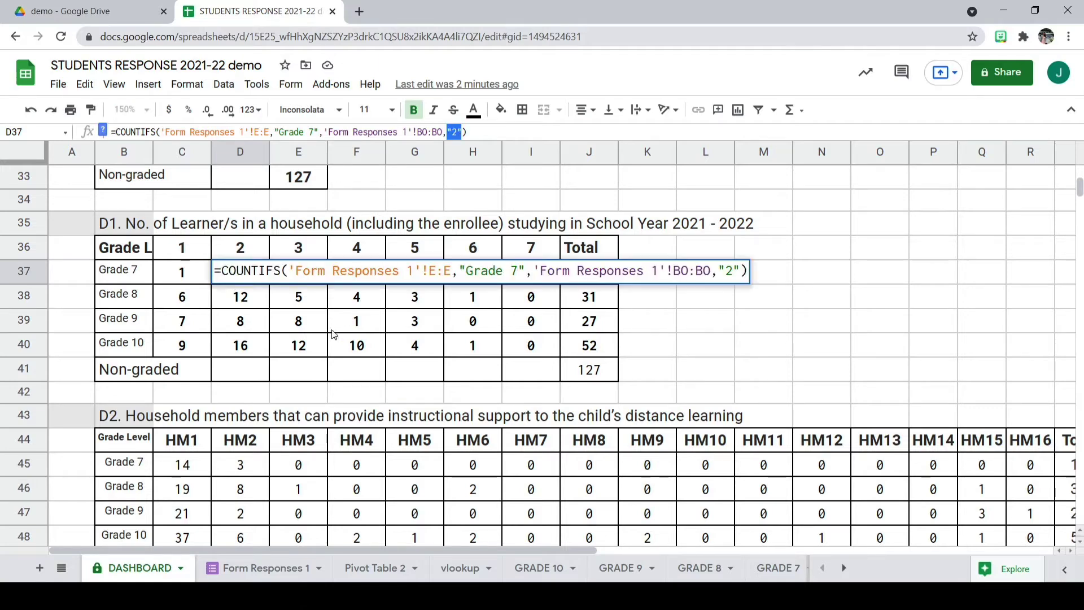
{"action": "key", "text": "Return"}
{"action": "left_click", "coordinate": [316, 278]}
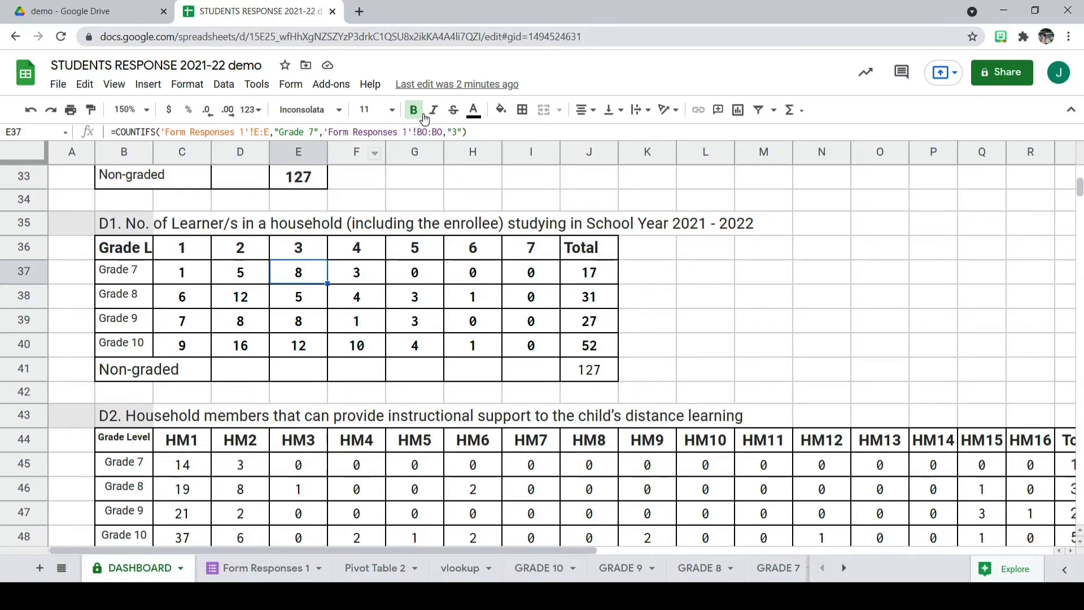
{"action": "double_click", "coordinate": [455, 132]}
{"action": "key", "text": "Return"}
{"action": "left_click", "coordinate": [361, 272]}
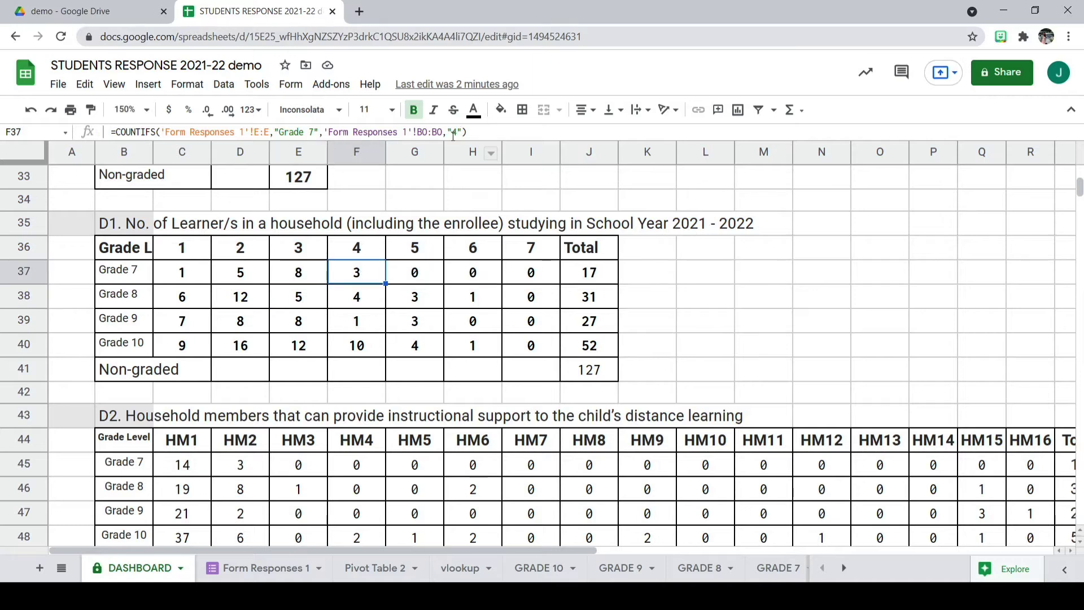
{"action": "left_click", "coordinate": [424, 279]}
{"action": "left_click", "coordinate": [465, 274]}
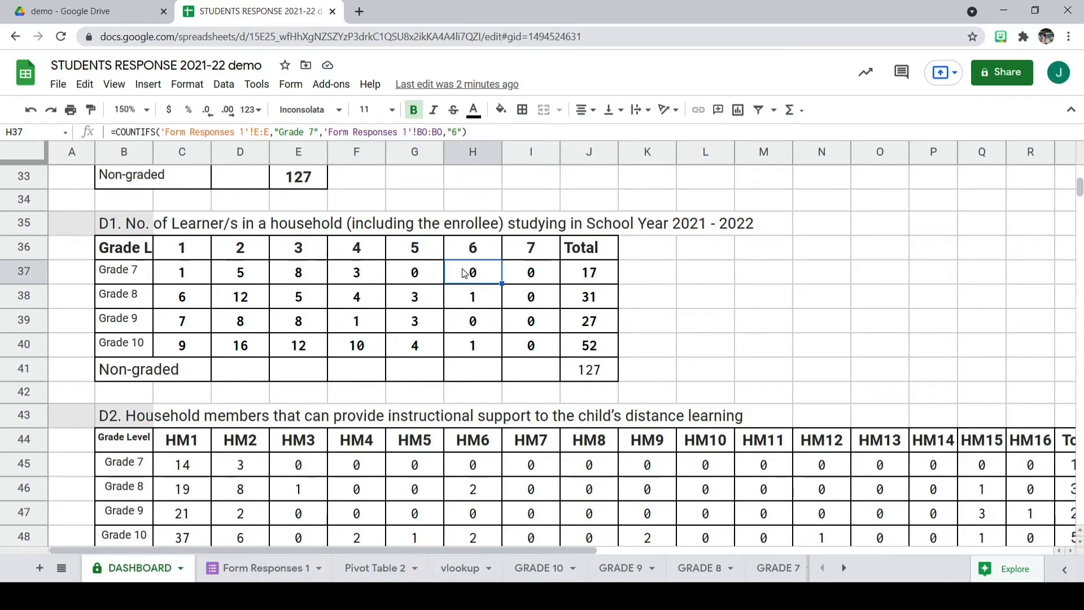
{"action": "left_click", "coordinate": [528, 269]}
{"action": "left_click", "coordinate": [684, 289]}
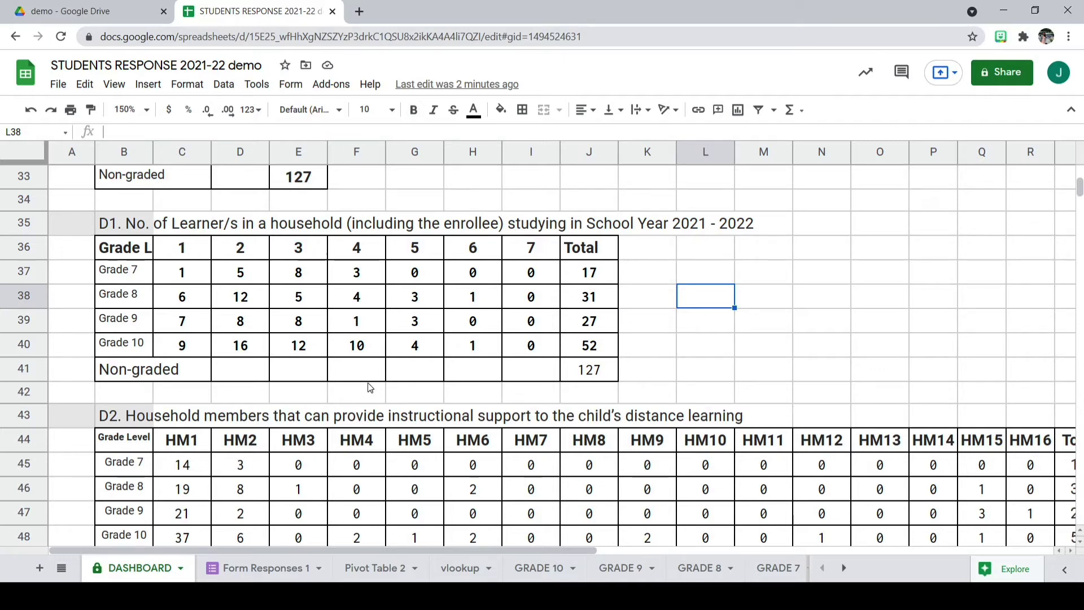
Review the D2 table on household members giving instructional support, its HM legend and the HM1 formulas in C45 to C47.
{"action": "scroll", "coordinate": [369, 384], "scroll_direction": "down", "scroll_amount": 3}
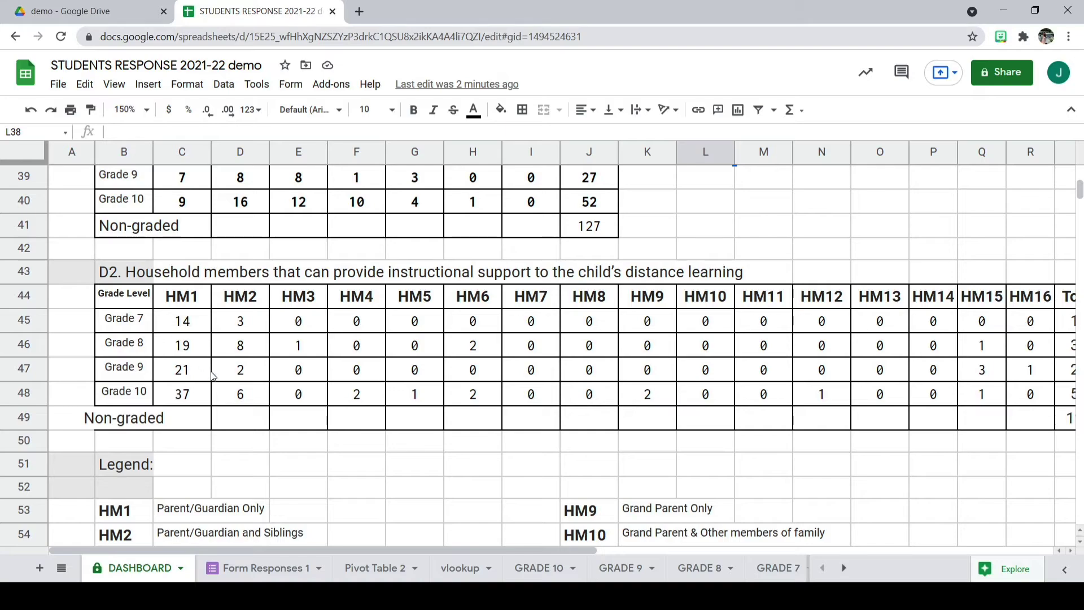
{"action": "scroll", "coordinate": [213, 376], "scroll_direction": "down", "scroll_amount": 5}
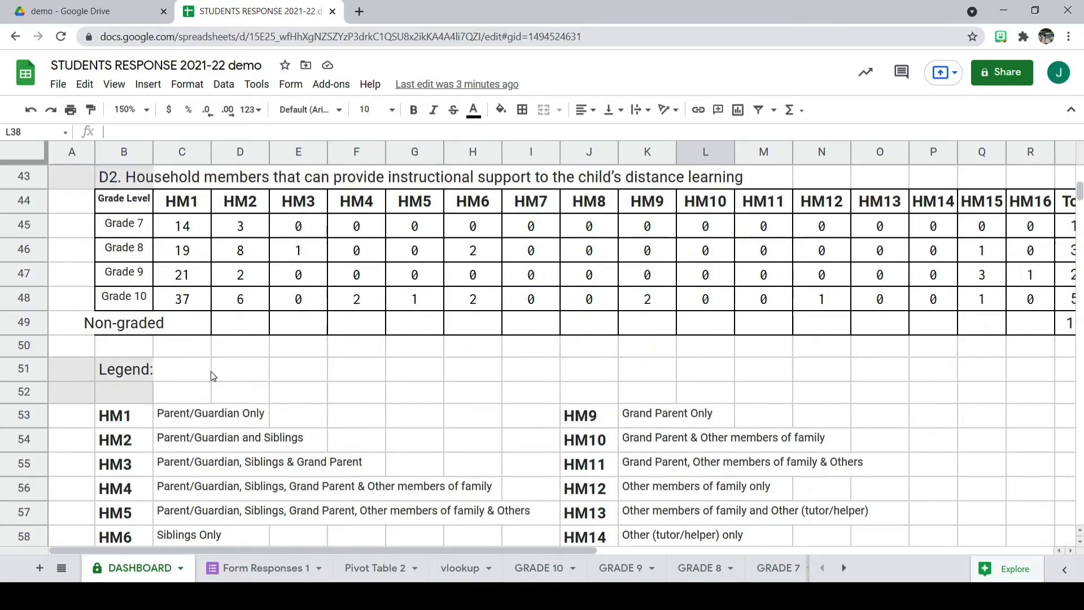
{"action": "scroll", "coordinate": [213, 375], "scroll_direction": "up", "scroll_amount": 5}
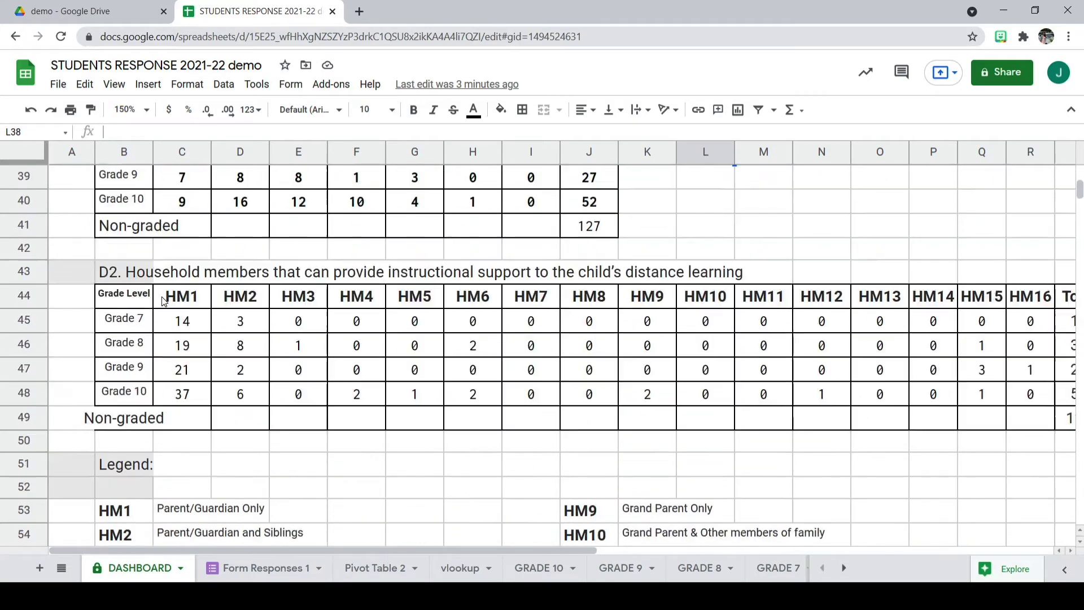
{"action": "left_click", "coordinate": [183, 327]}
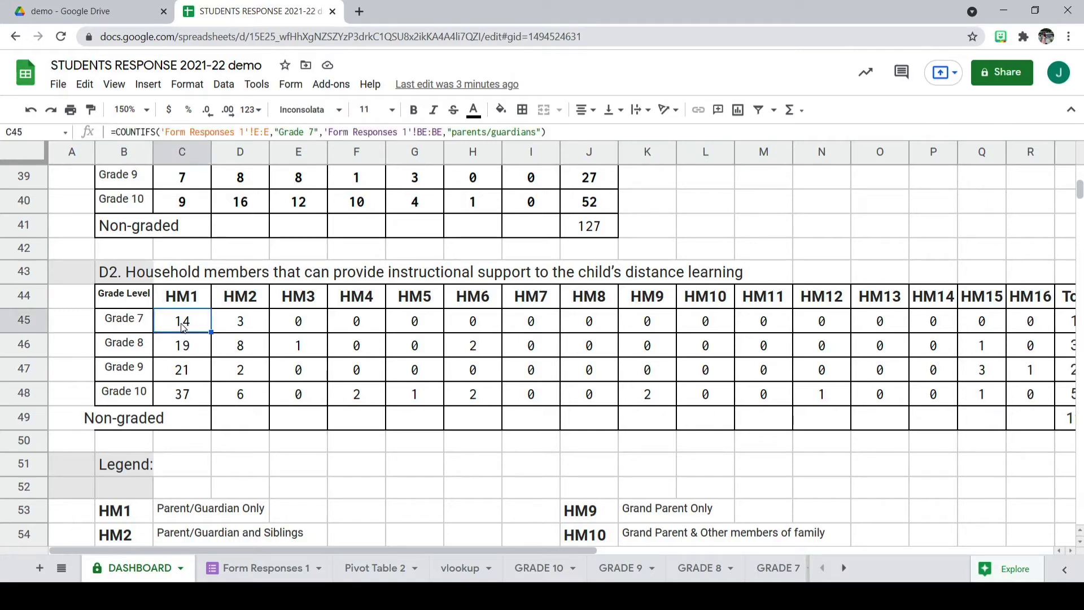
{"action": "left_click", "coordinate": [188, 345]}
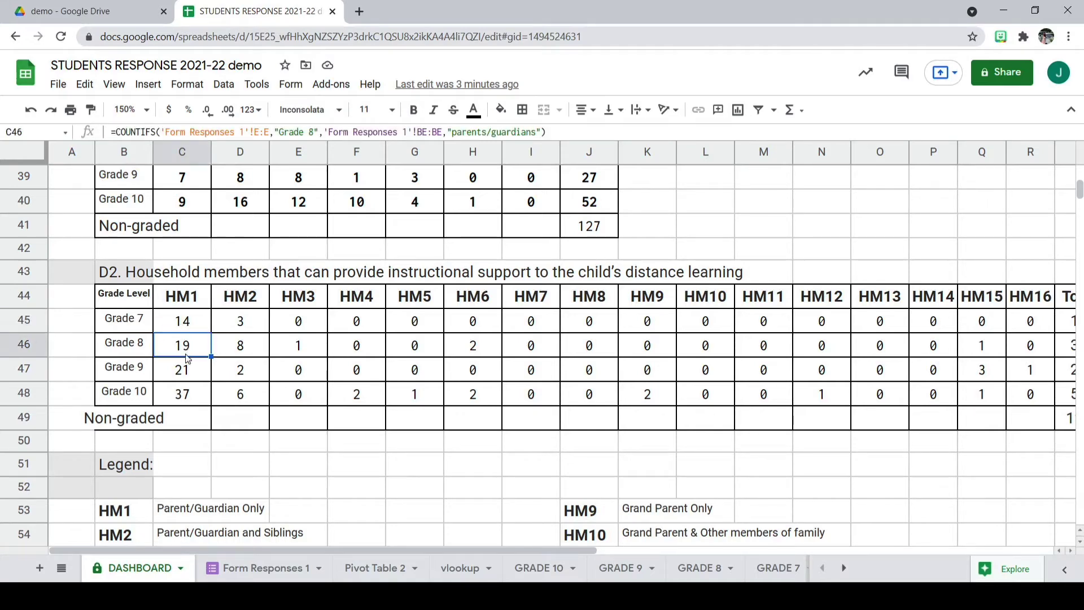
{"action": "left_click", "coordinate": [188, 367]}
{"action": "left_click", "coordinate": [189, 331]}
{"action": "left_click", "coordinate": [189, 346]}
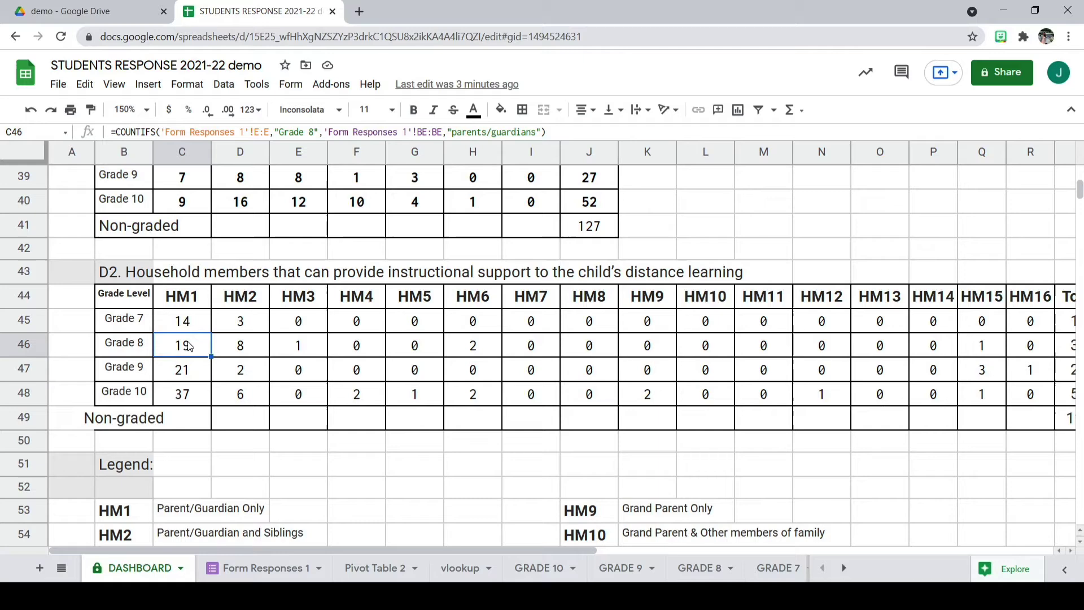
{"action": "left_click", "coordinate": [183, 369]}
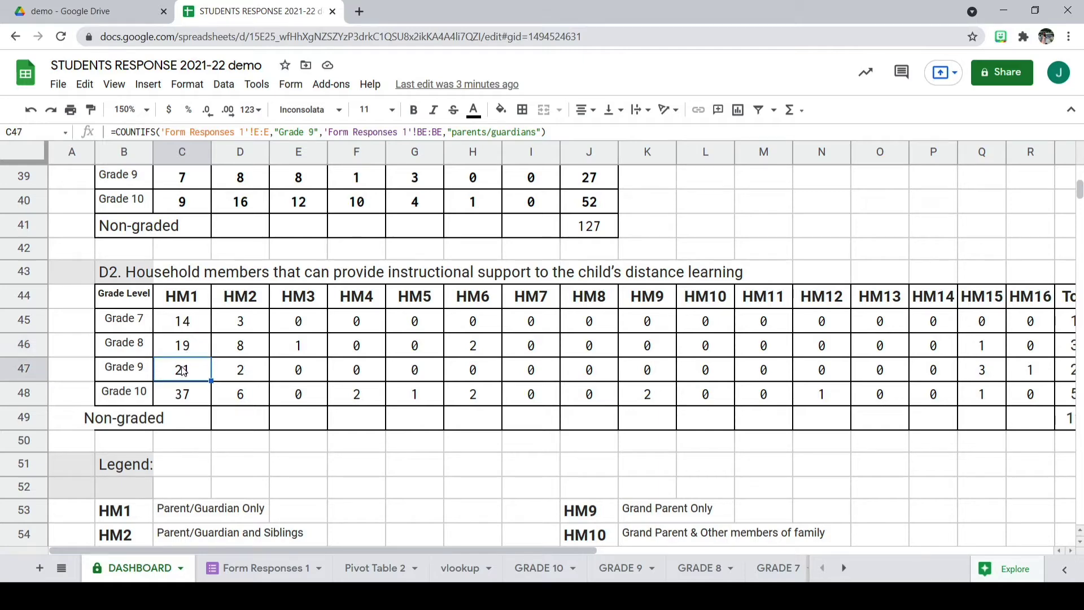
Examine the COUNTIFS formula in C45, highlighting the Grade 7 condition, the 'Form Responses 1'!BE:BE range and the "parents/guardians" criterion.
{"action": "left_click", "coordinate": [188, 330]}
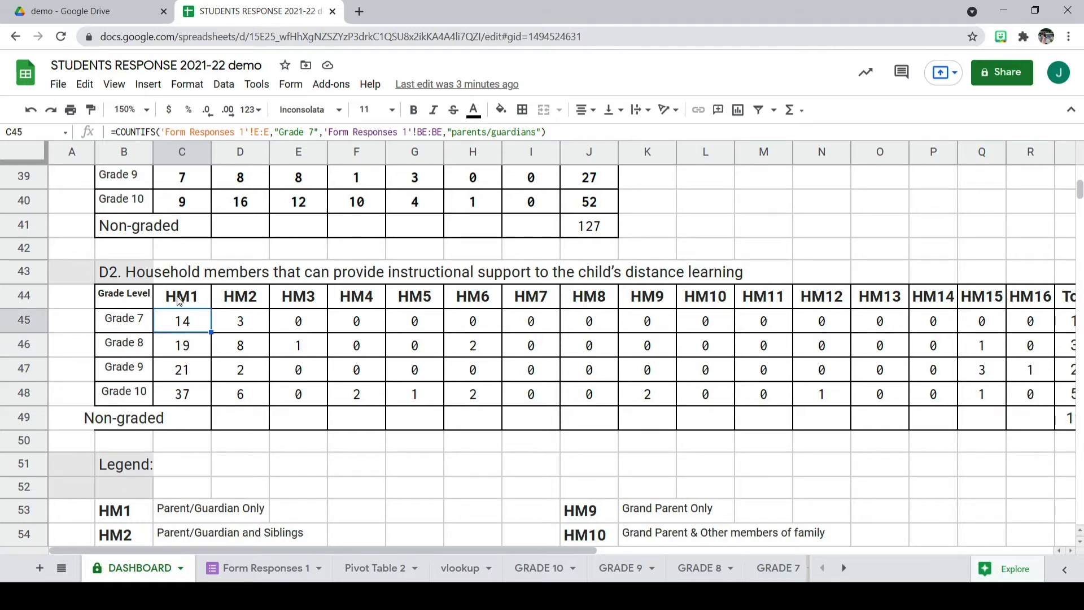
{"action": "left_click_drag", "start_coordinate": [319, 131], "coordinate": [155, 138]}
{"action": "left_click", "coordinate": [335, 134]}
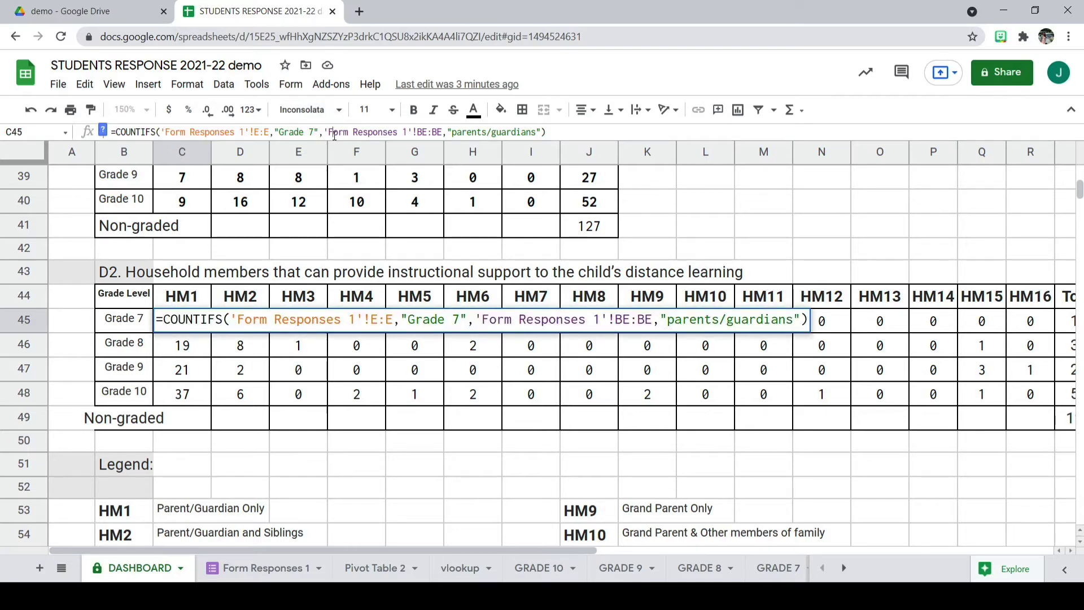
{"action": "left_click_drag", "start_coordinate": [329, 134], "coordinate": [444, 126]}
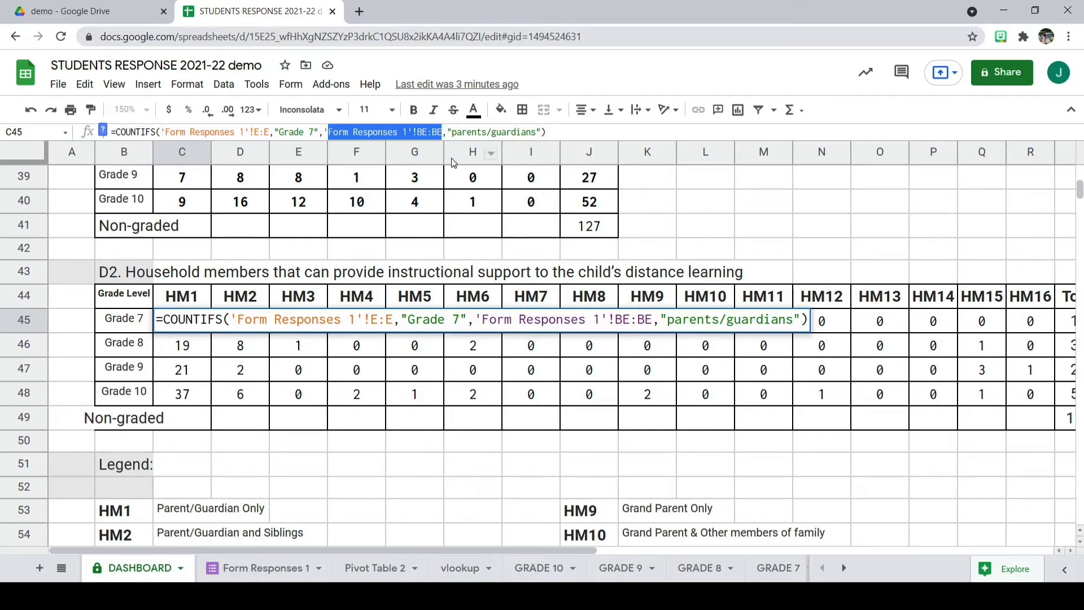
{"action": "left_click", "coordinate": [440, 132]}
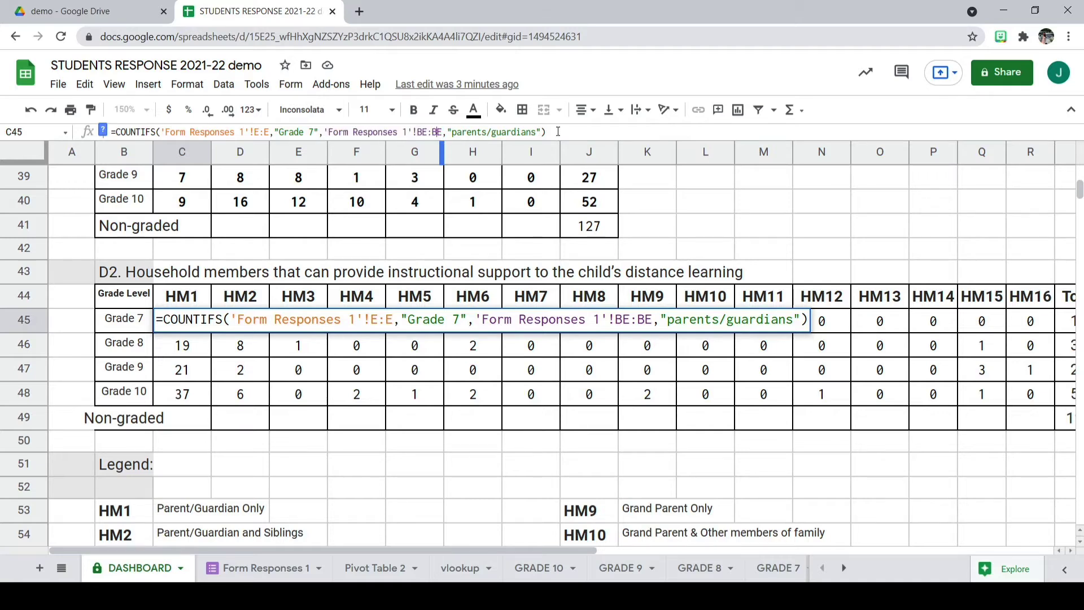
{"action": "left_click_drag", "start_coordinate": [448, 132], "coordinate": [541, 133]}
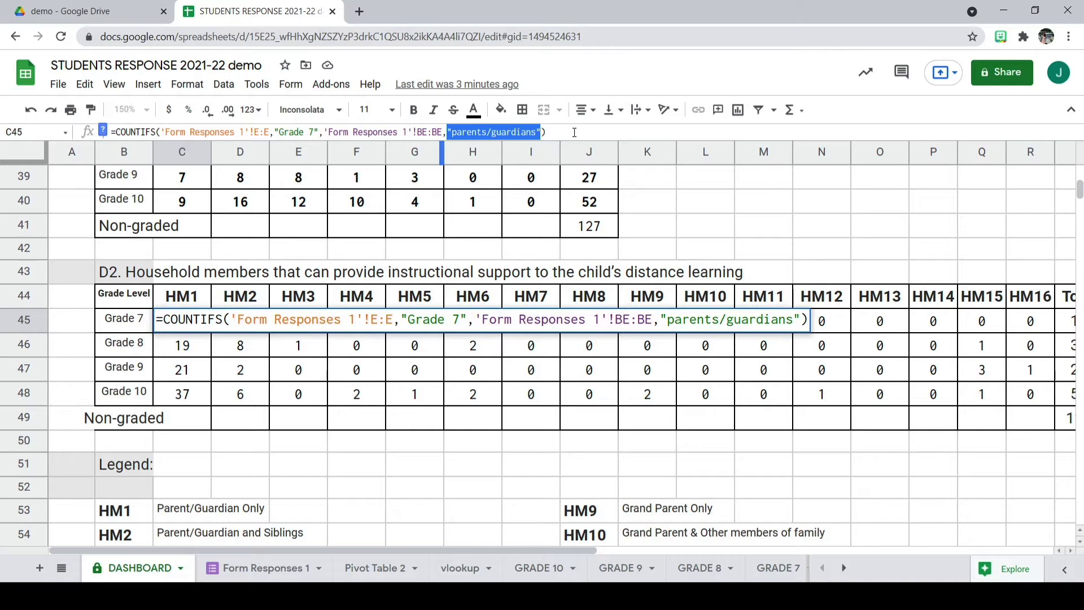
{"action": "left_click", "coordinate": [544, 132]}
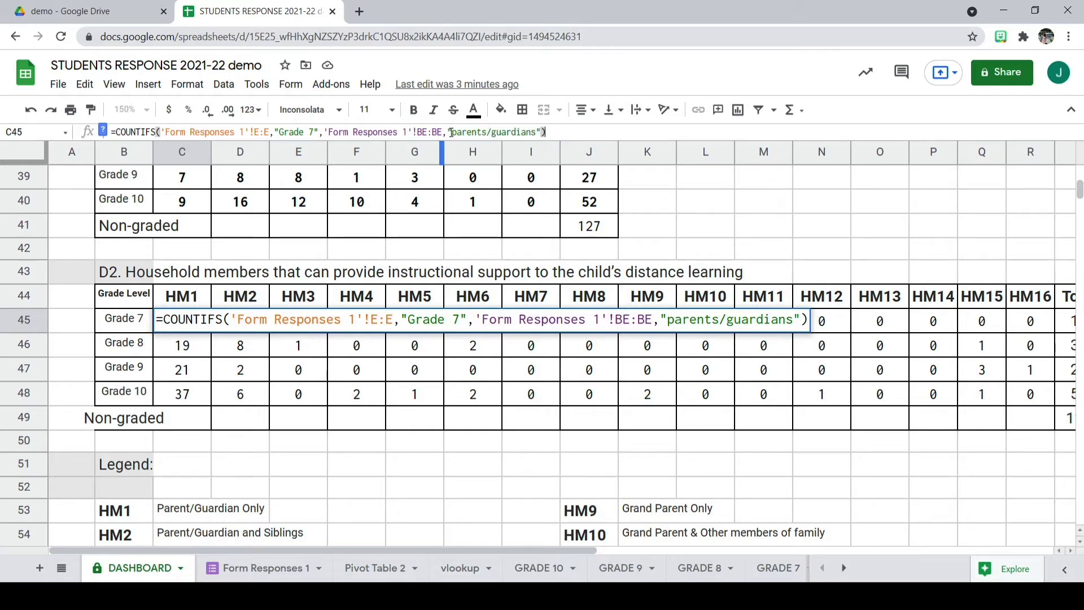
{"action": "left_click_drag", "start_coordinate": [451, 132], "coordinate": [537, 131]}
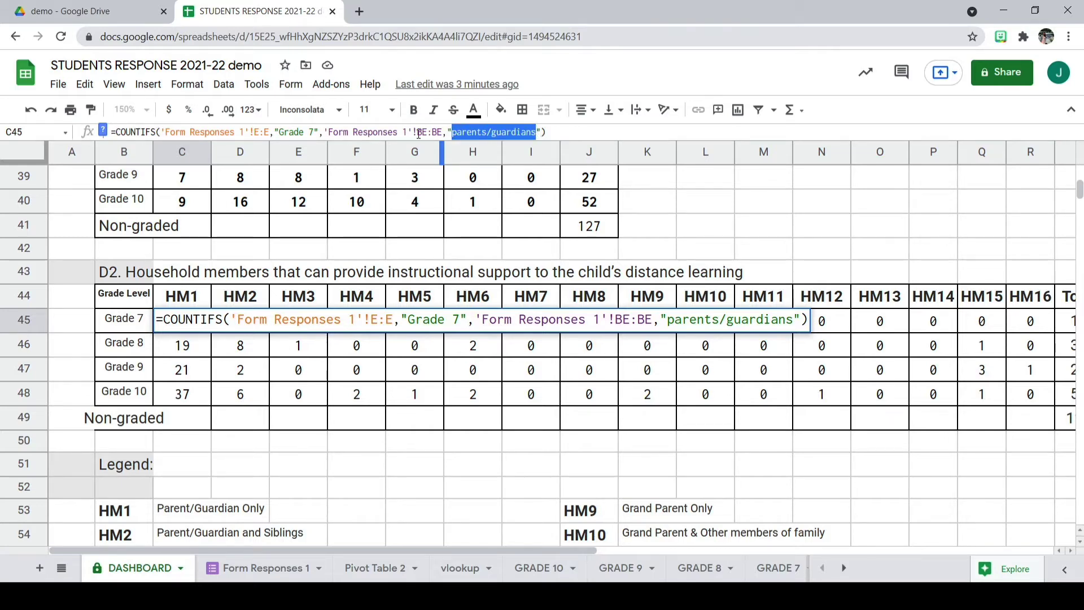
{"action": "left_click_drag", "start_coordinate": [418, 132], "coordinate": [442, 132]}
{"action": "left_click", "coordinate": [558, 133]}
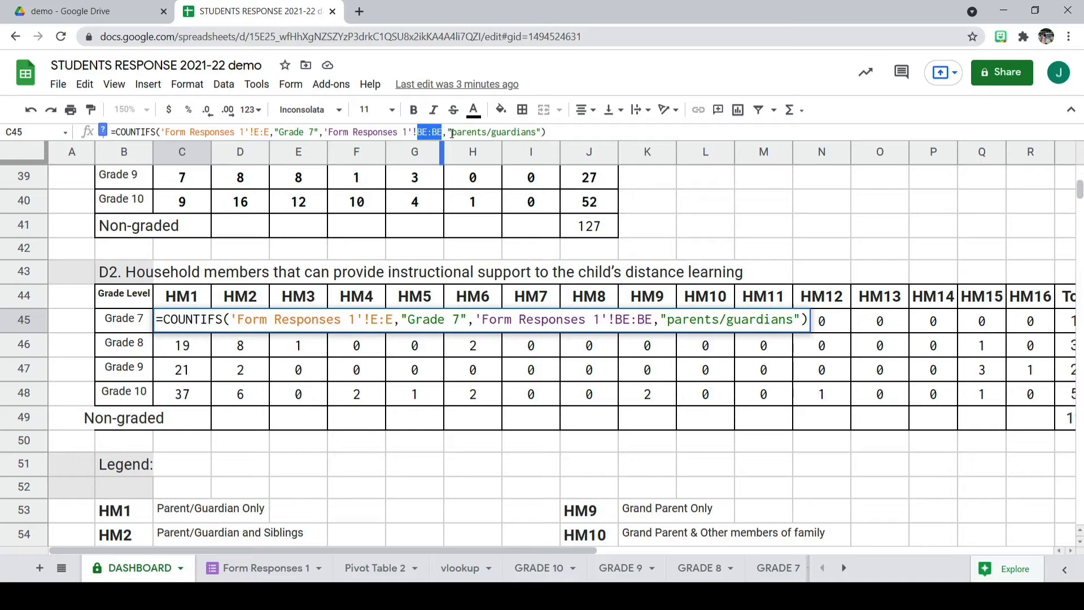
{"action": "left_click_drag", "start_coordinate": [453, 133], "coordinate": [534, 131]}
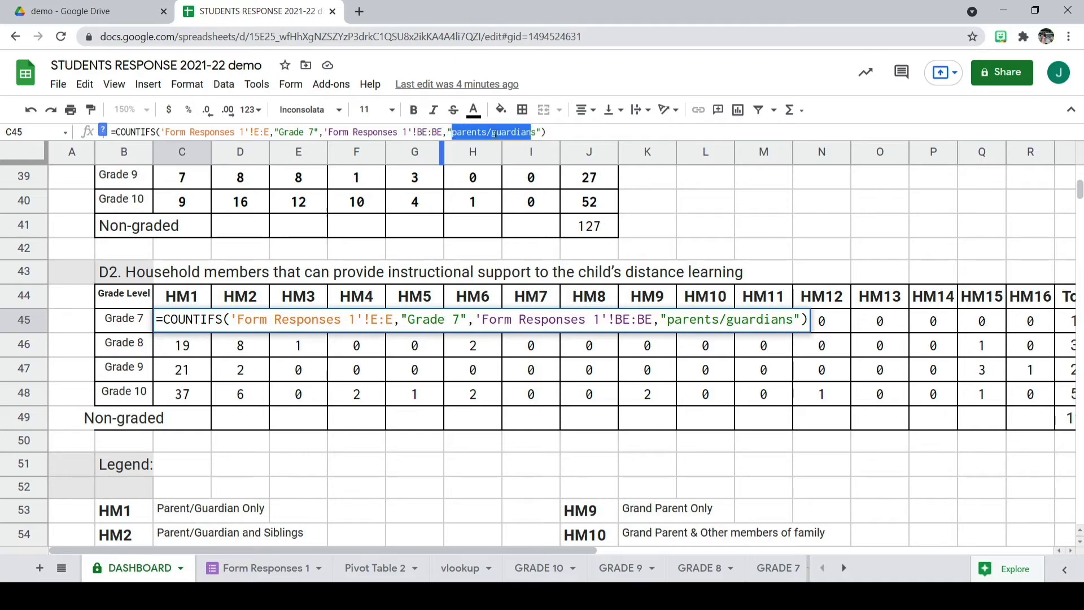
{"action": "left_click", "coordinate": [461, 132]}
{"action": "left_click_drag", "start_coordinate": [451, 132], "coordinate": [538, 133]}
{"action": "left_click", "coordinate": [566, 134]}
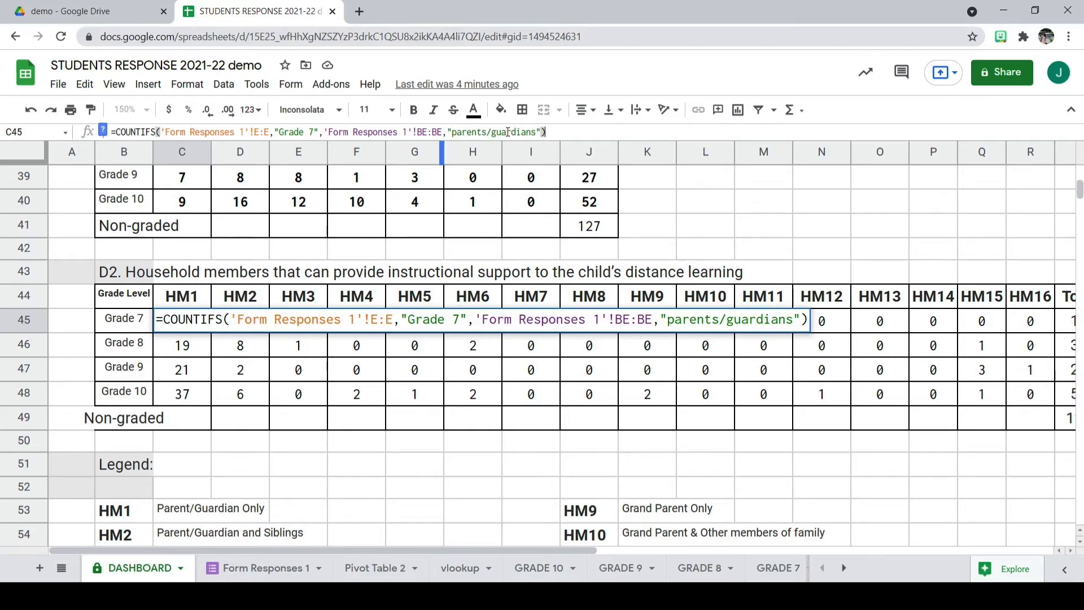
Compare the HM1 formulas for Grade 7 to Grade 10 in C45 to C48 with the HM2 Grade 7 formula in D45.
{"action": "left_click", "coordinate": [184, 326]}
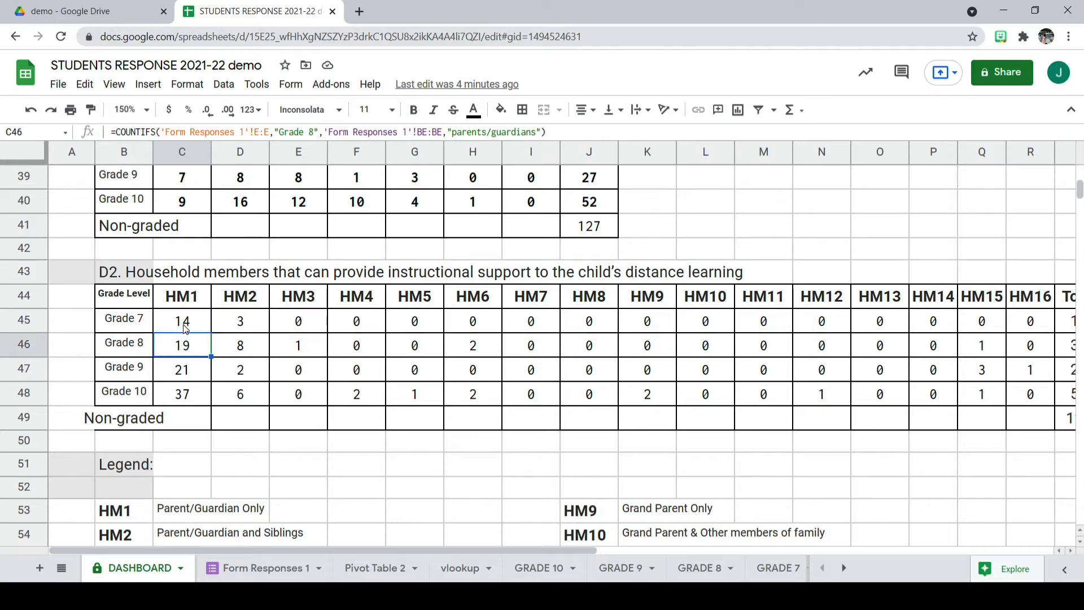
{"action": "left_click", "coordinate": [185, 349]}
{"action": "left_click", "coordinate": [182, 399]}
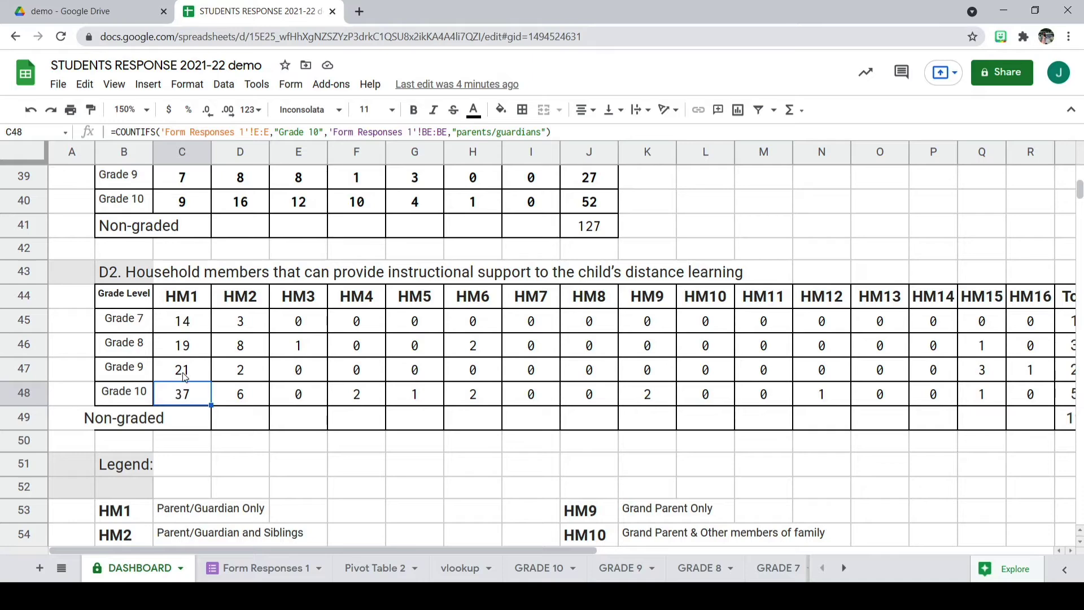
{"action": "left_click", "coordinate": [182, 374]}
{"action": "left_click", "coordinate": [187, 345]}
{"action": "left_click", "coordinate": [197, 323]}
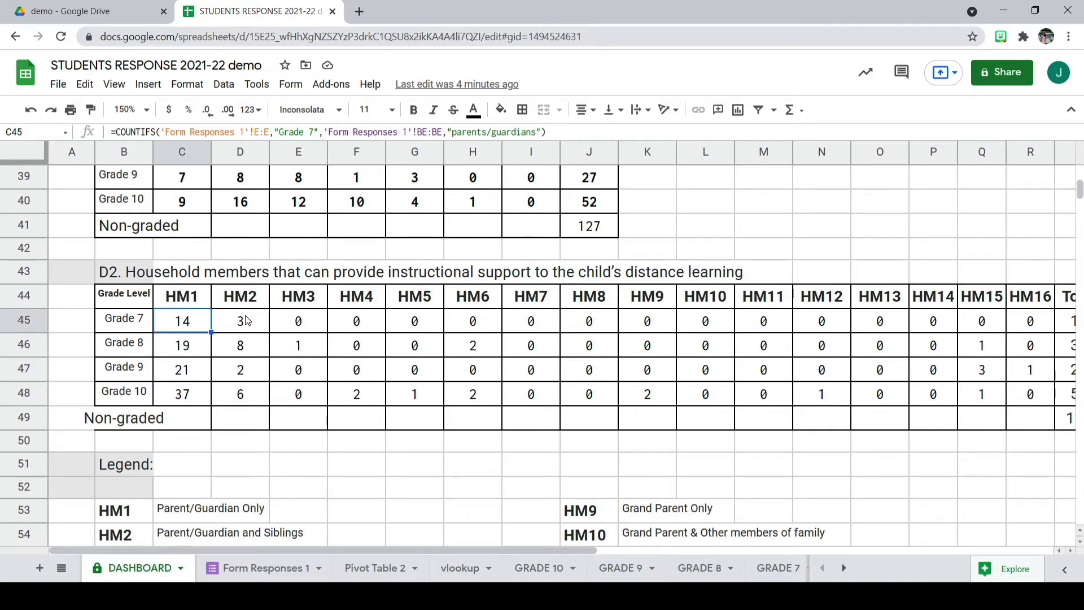
{"action": "left_click", "coordinate": [247, 320]}
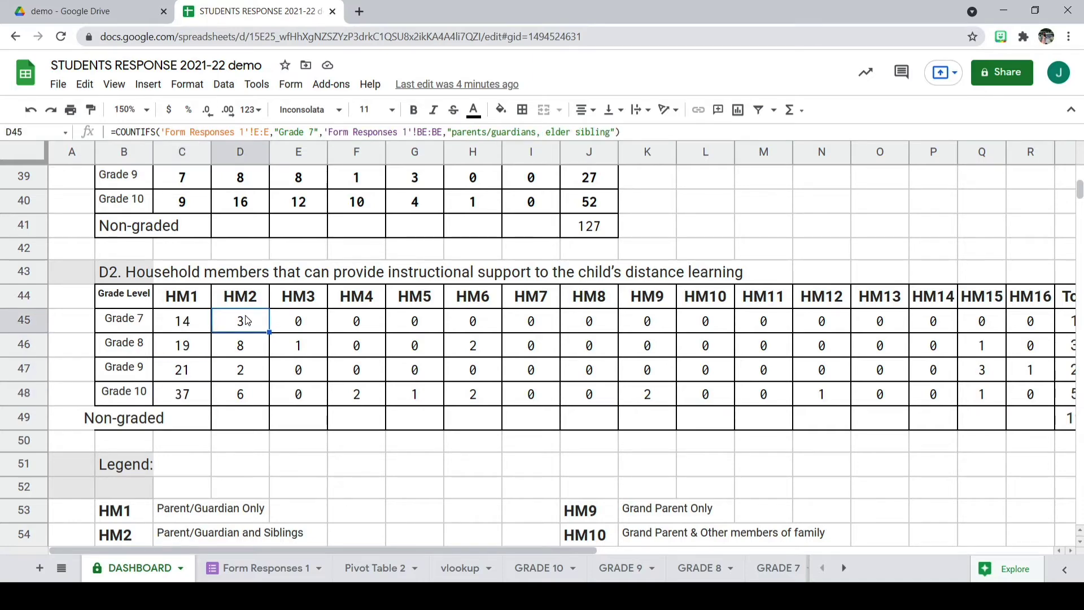
Try removing the space after the comma in D45's "parents/guardians, elder sibling" criterion, then restore the original formula.
{"action": "left_click", "coordinate": [546, 134]}
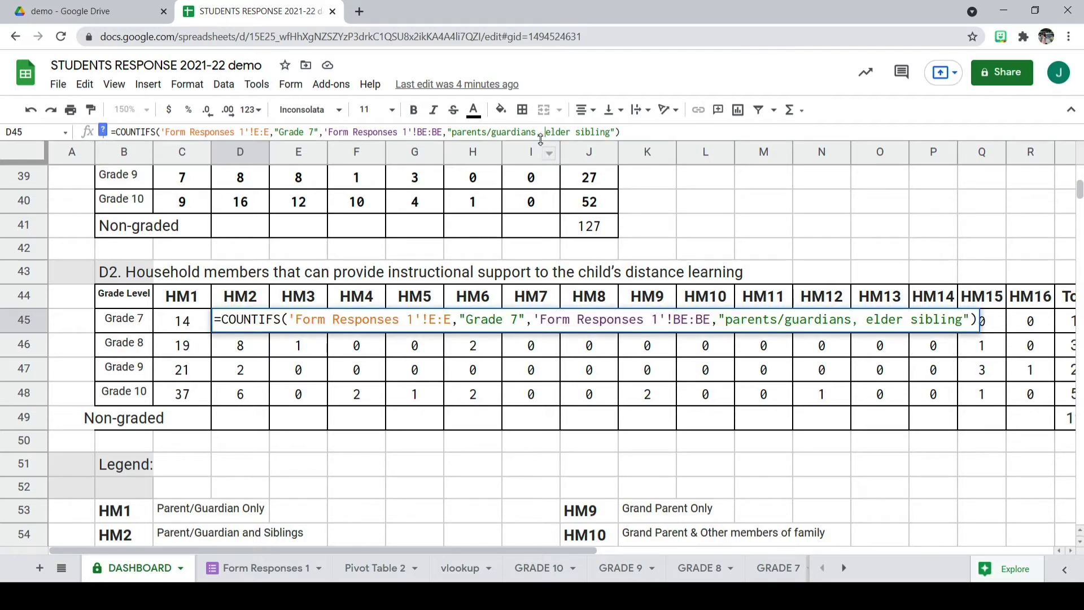
{"action": "left_click", "coordinate": [544, 133]}
{"action": "key", "text": "BackSpace"}
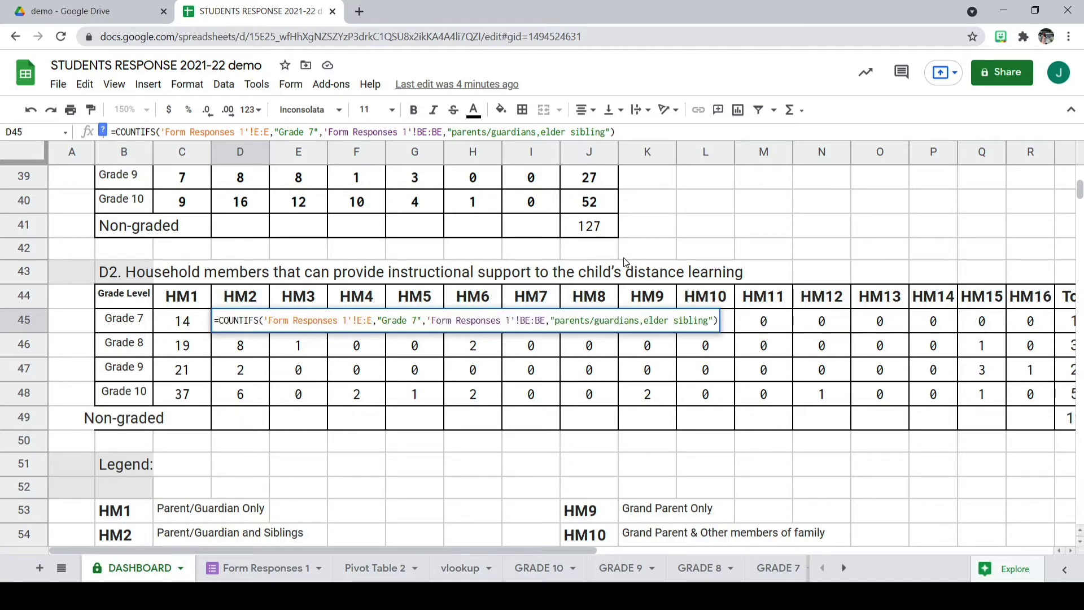
{"action": "key", "text": "Return"}
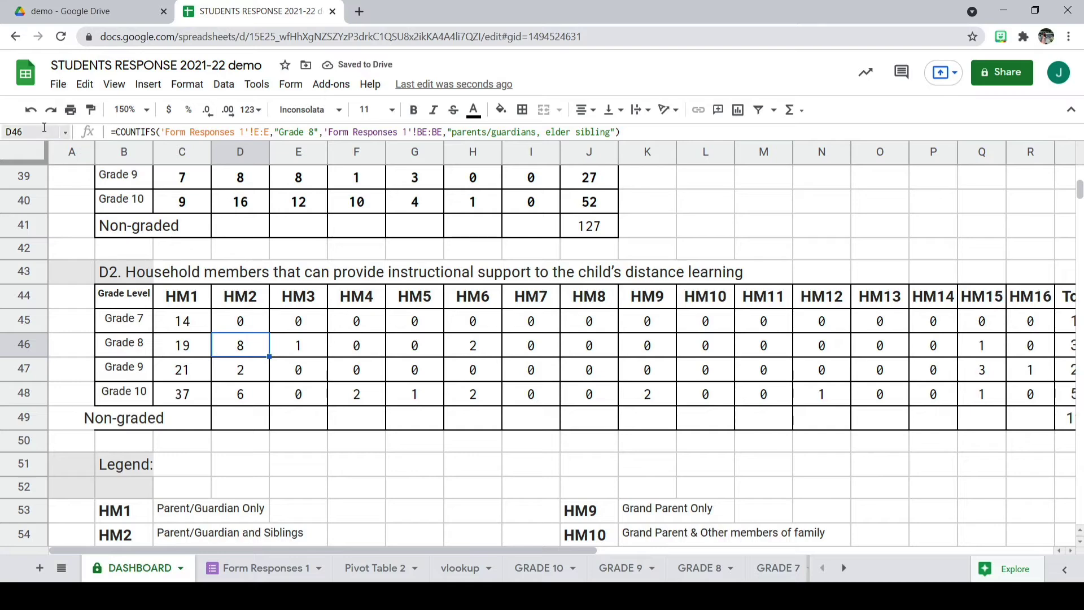
{"action": "key", "text": "Up"}
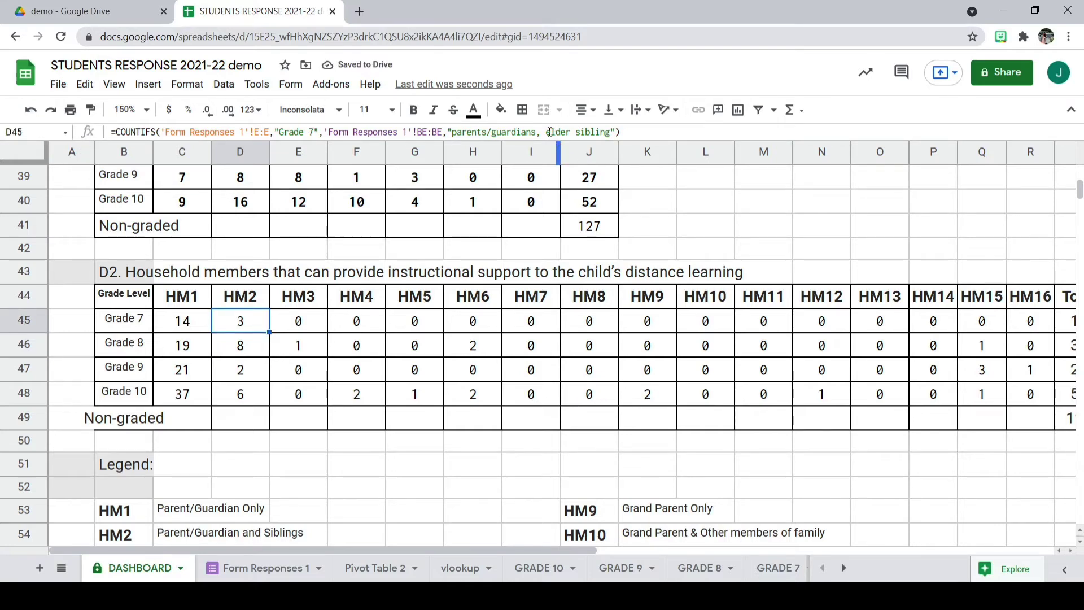
Compare the HM2 Grade 8 formula in D46 with the HM3 and HM4 Grade 7 formulas in E45 and F45, checking the HM legend.
{"action": "left_click", "coordinate": [264, 354]}
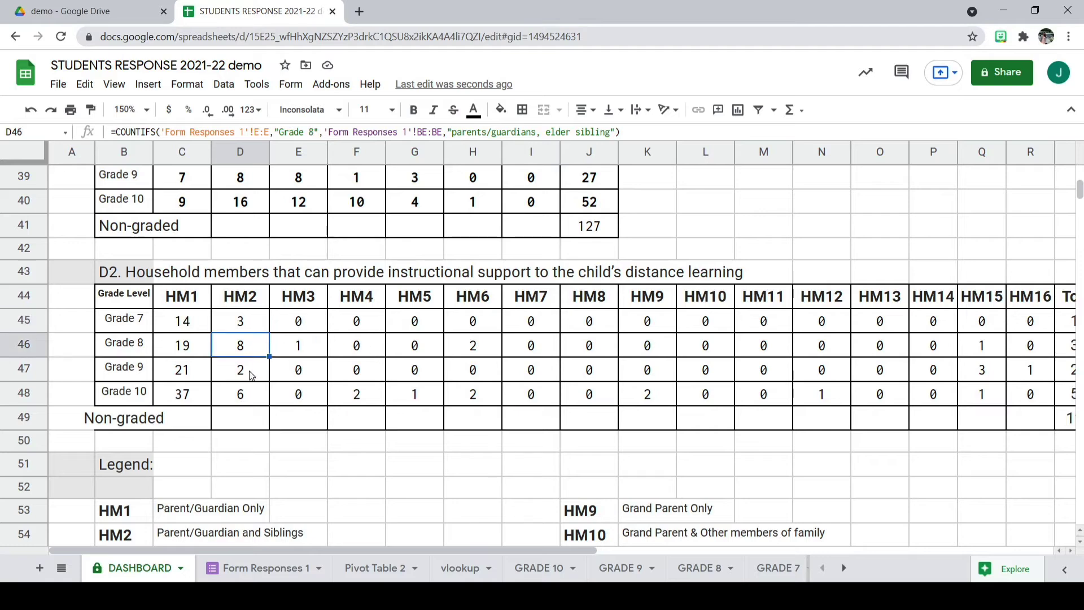
{"action": "left_click", "coordinate": [293, 323]}
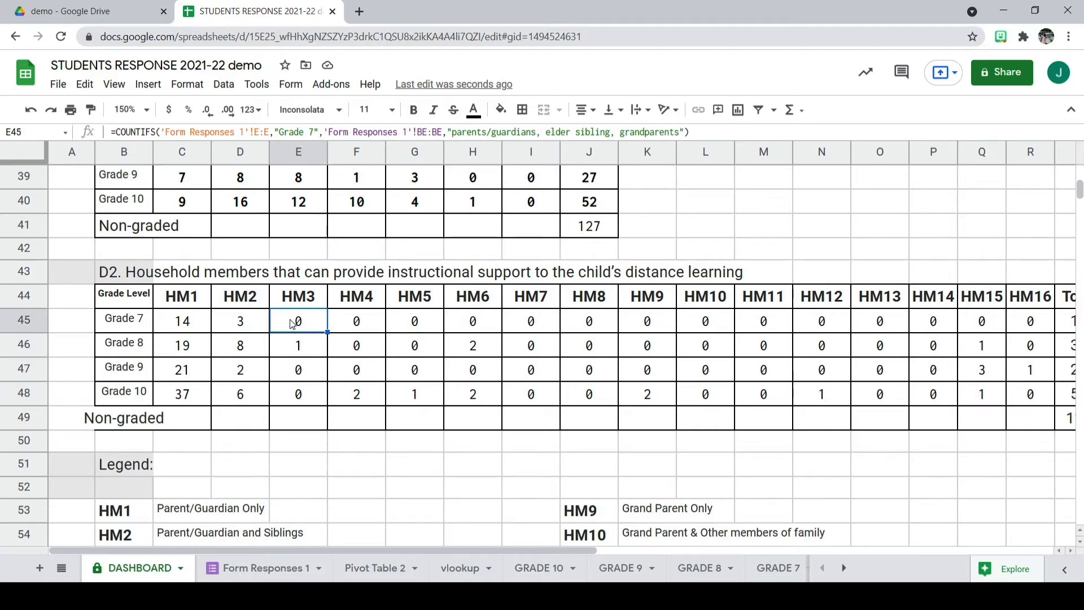
{"action": "left_click", "coordinate": [364, 327]}
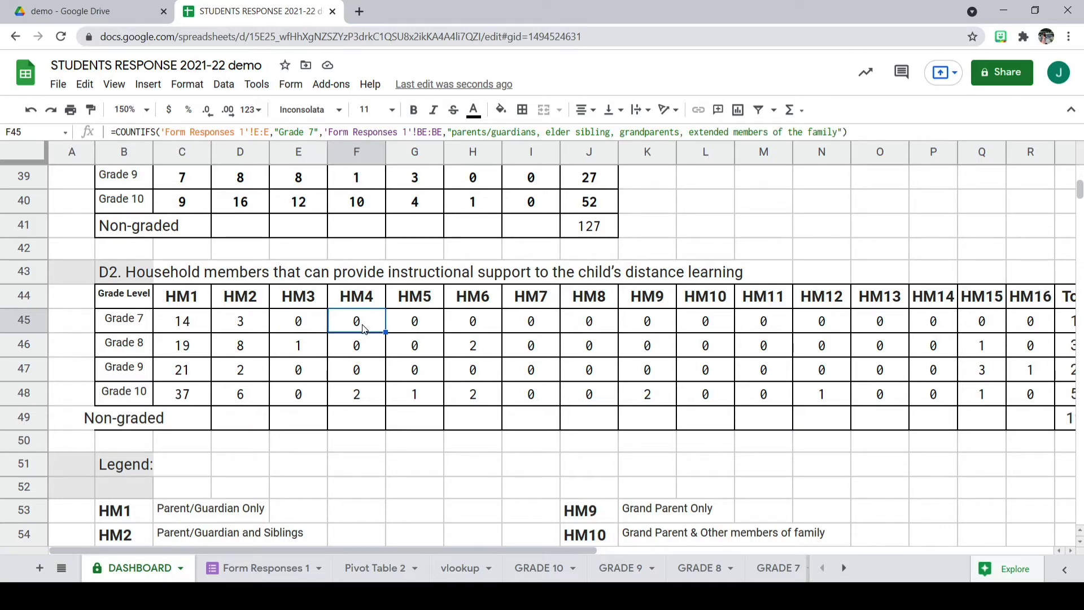
{"action": "scroll", "coordinate": [637, 460], "scroll_direction": "down", "scroll_amount": 5}
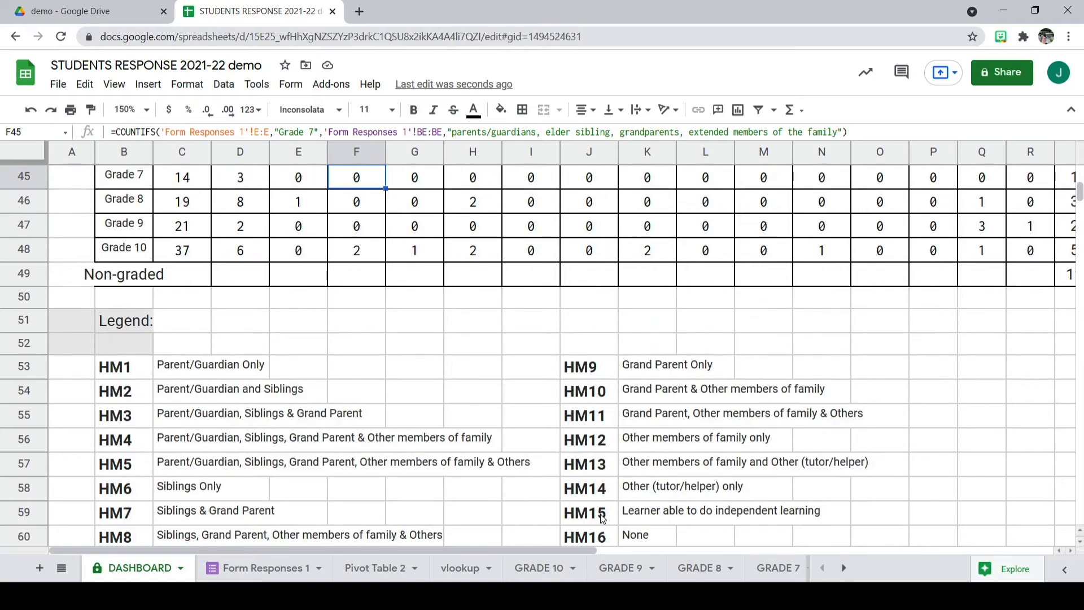
{"action": "scroll", "coordinate": [602, 518], "scroll_direction": "up", "scroll_amount": 4}
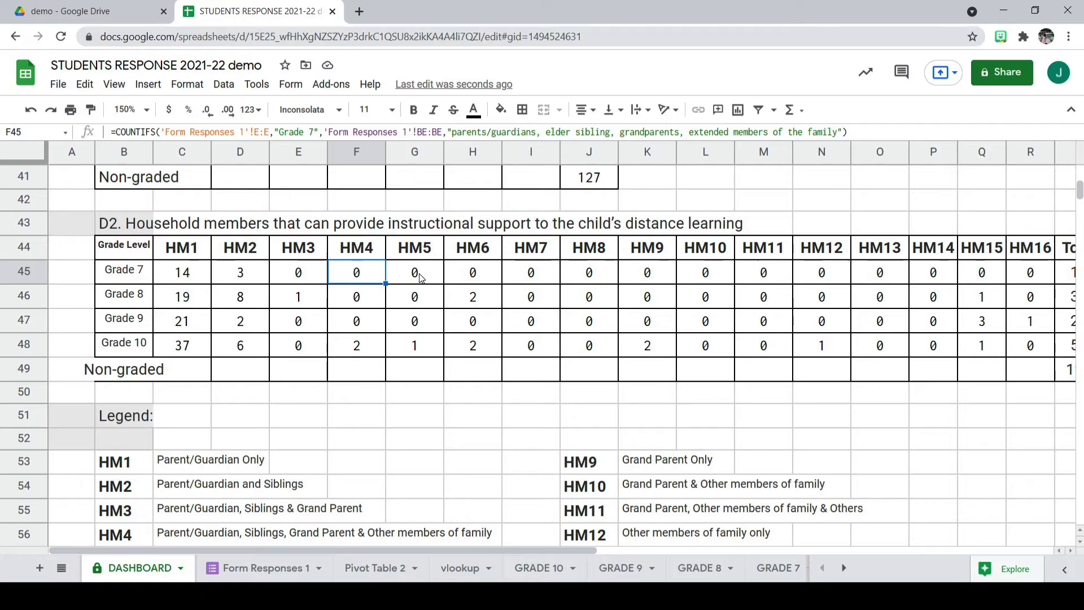
{"action": "scroll", "coordinate": [423, 446], "scroll_direction": "down", "scroll_amount": 2}
{"action": "scroll", "coordinate": [153, 470], "scroll_direction": "down", "scroll_amount": 2}
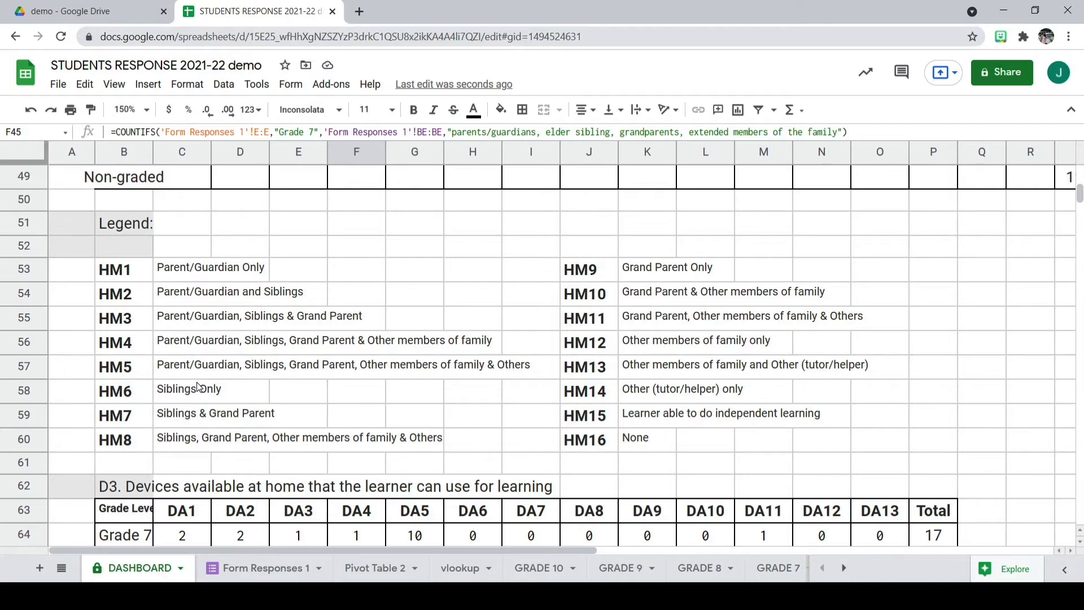
Compare the Grade 7 COUNTIFS criteria across row 45 of the D2 table, from HM5 in G45 through HM16 in R45.
{"action": "scroll", "coordinate": [396, 351], "scroll_direction": "up", "scroll_amount": 3}
{"action": "left_click", "coordinate": [410, 229]}
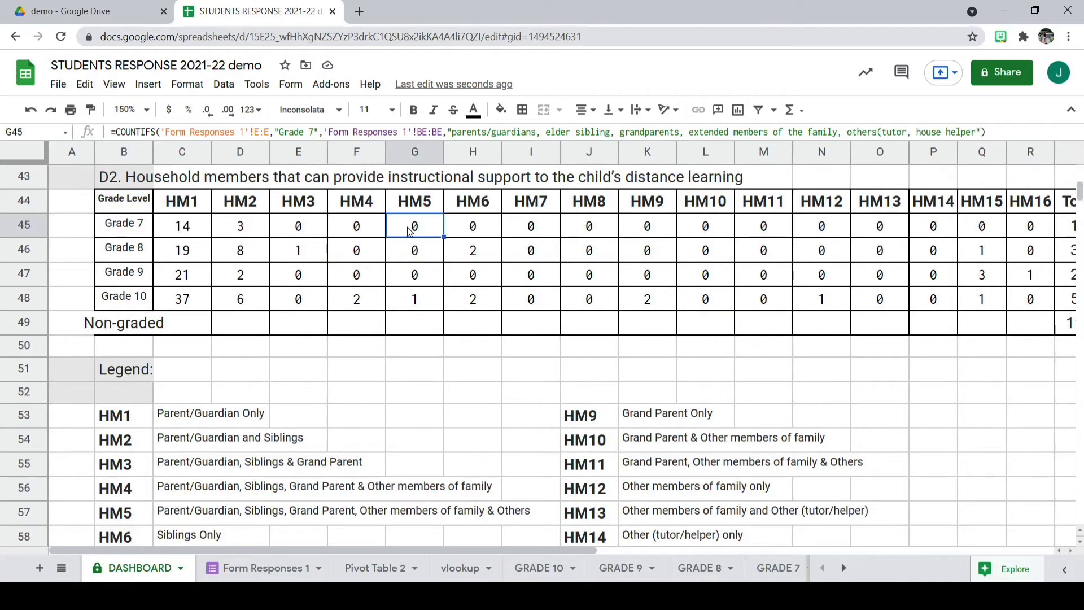
{"action": "key", "text": "Right"}
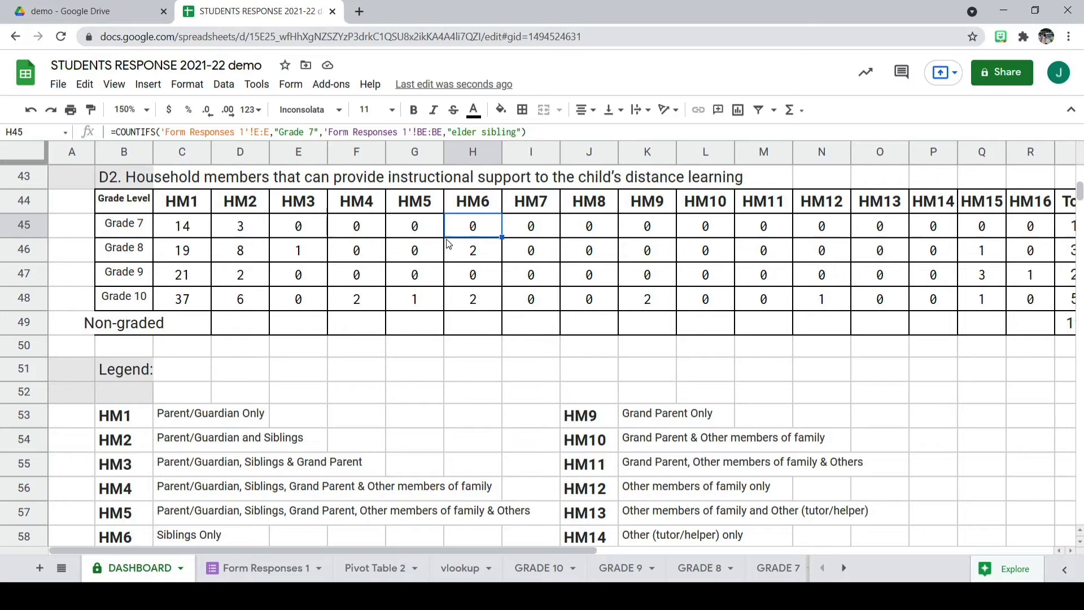
{"action": "key", "text": "Right"}
{"action": "key", "text": "Right"}
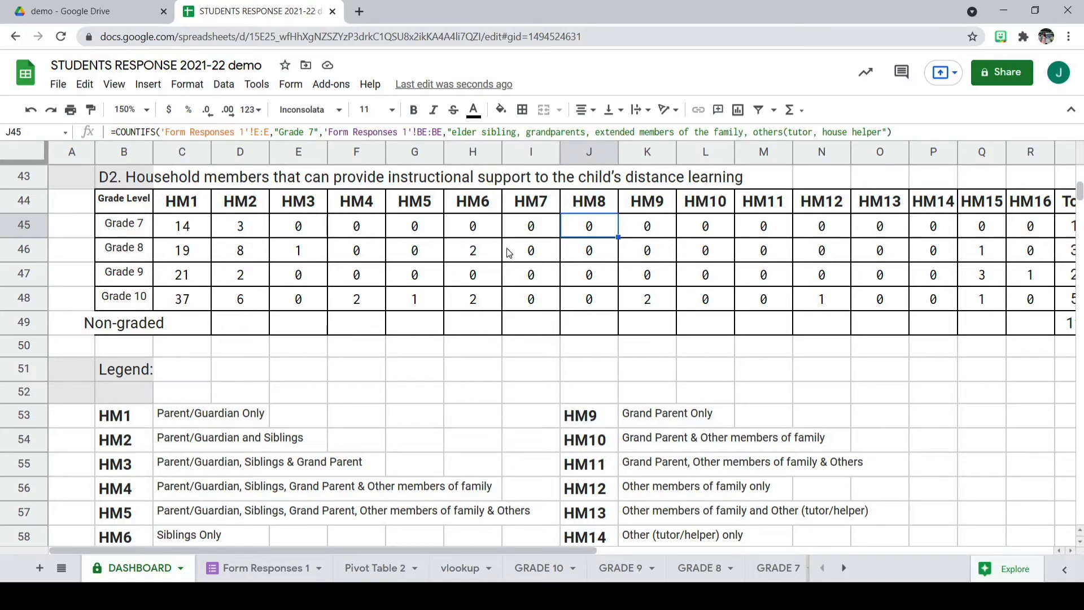
{"action": "key", "text": "Right"}
{"action": "key", "text": "Right"}
{"action": "key", "text": "Right"}
{"action": "key", "text": "Right"}
{"action": "key", "text": "Right"}
{"action": "key", "text": "Right"}
{"action": "key", "text": "Right"}
{"action": "key", "text": "Right"}
{"action": "key", "text": "Right"}
{"action": "key", "text": "Right"}
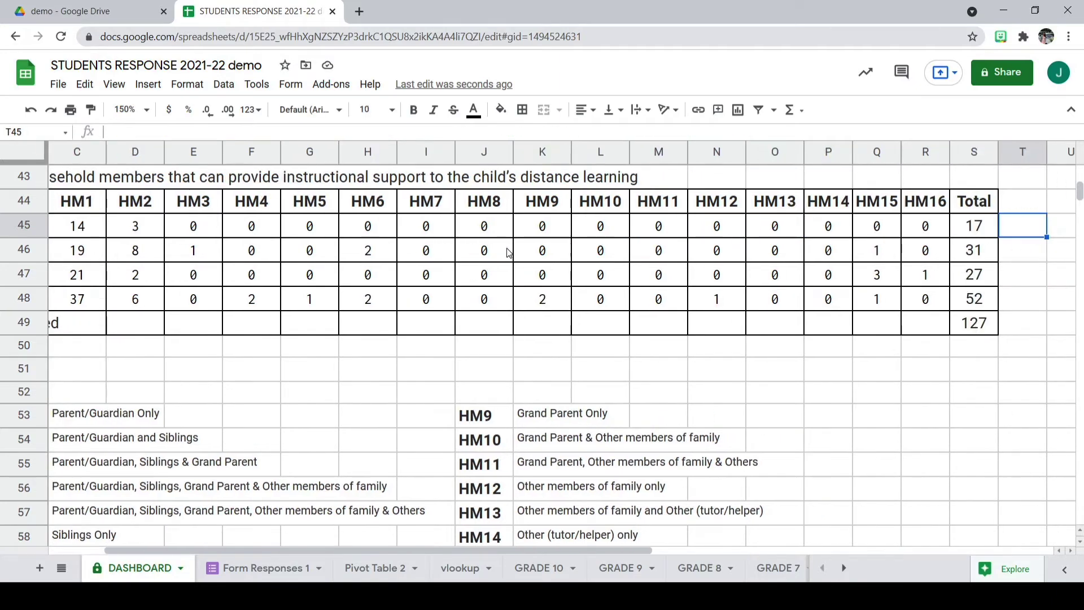
{"action": "key", "text": "Left"}
{"action": "key", "text": "Left"}
{"action": "key", "text": "Left"}
{"action": "key", "text": "Left"}
{"action": "key", "text": "Left"}
{"action": "key", "text": "Left"}
{"action": "key", "text": "Left"}
{"action": "key", "text": "Left"}
{"action": "key", "text": "Left"}
{"action": "key", "text": "Left"}
{"action": "key", "text": "Left"}
{"action": "key", "text": "Left"}
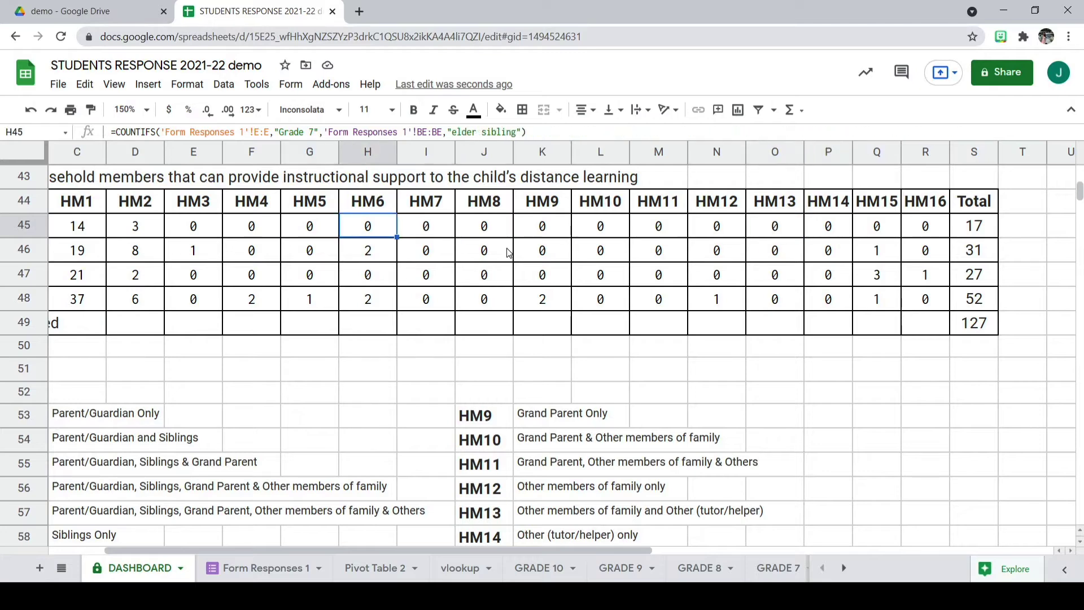
{"action": "key", "text": "Right"}
{"action": "key", "text": "Right"}
{"action": "key", "text": "Right"}
{"action": "key", "text": "Right"}
{"action": "key", "text": "Right"}
{"action": "key", "text": "Right"}
{"action": "key", "text": "Right"}
{"action": "key", "text": "Right"}
{"action": "key", "text": "Right"}
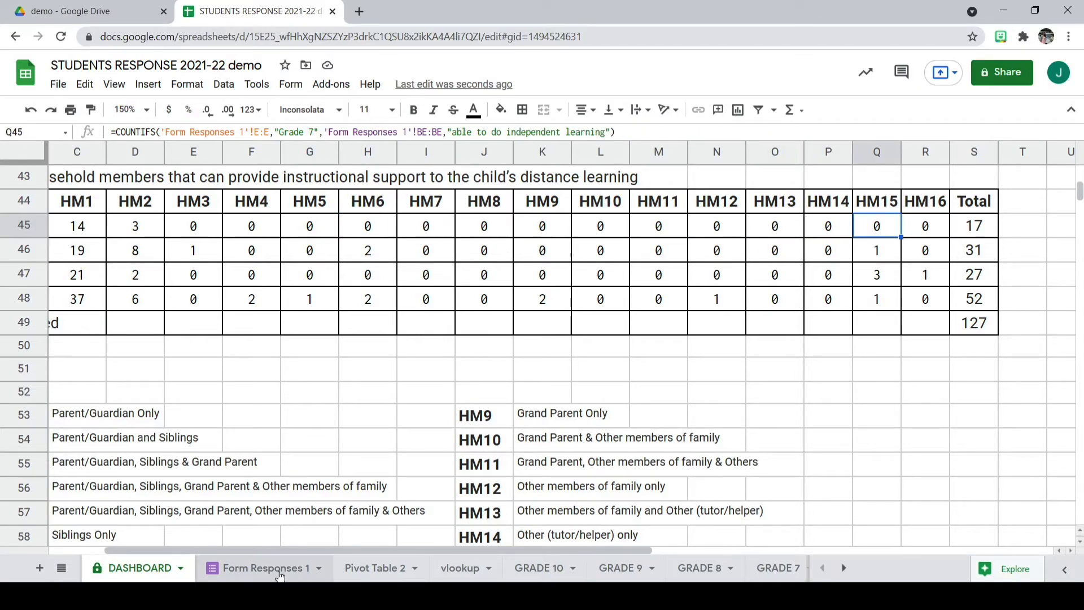
Examine the HM4 legend entry in C56, highlighting "Other members of family" and "Grand Parent" in its text.
{"action": "scroll", "coordinate": [336, 499], "scroll_direction": "down", "scroll_amount": 1}
{"action": "left_click", "coordinate": [219, 469]}
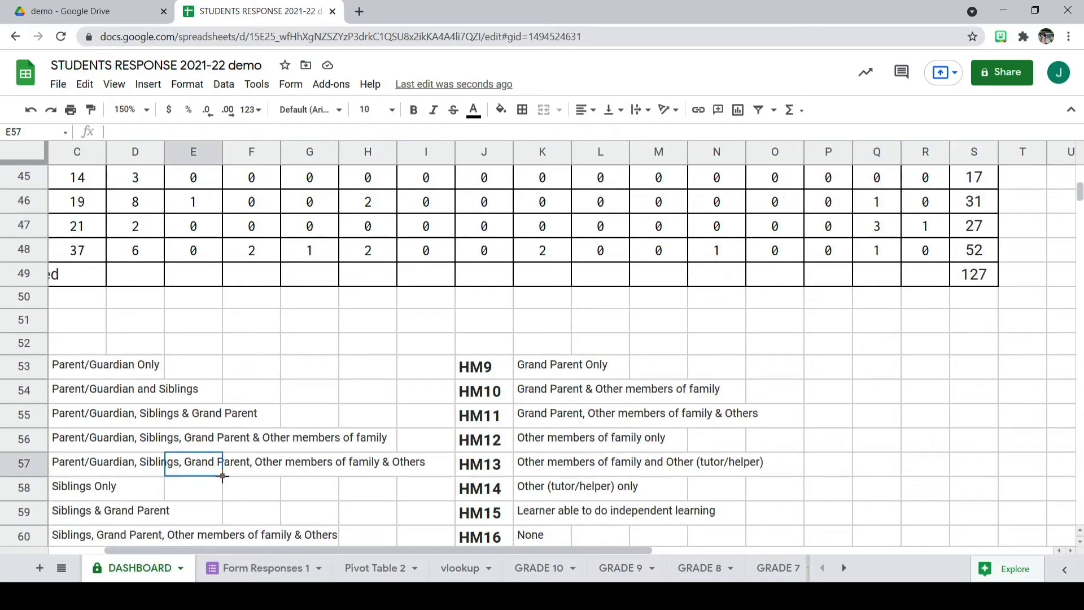
{"action": "left_click", "coordinate": [142, 437]}
{"action": "left_click", "coordinate": [125, 397]}
{"action": "left_click", "coordinate": [91, 368]}
{"action": "key", "text": "Left"}
{"action": "key", "text": "Left"}
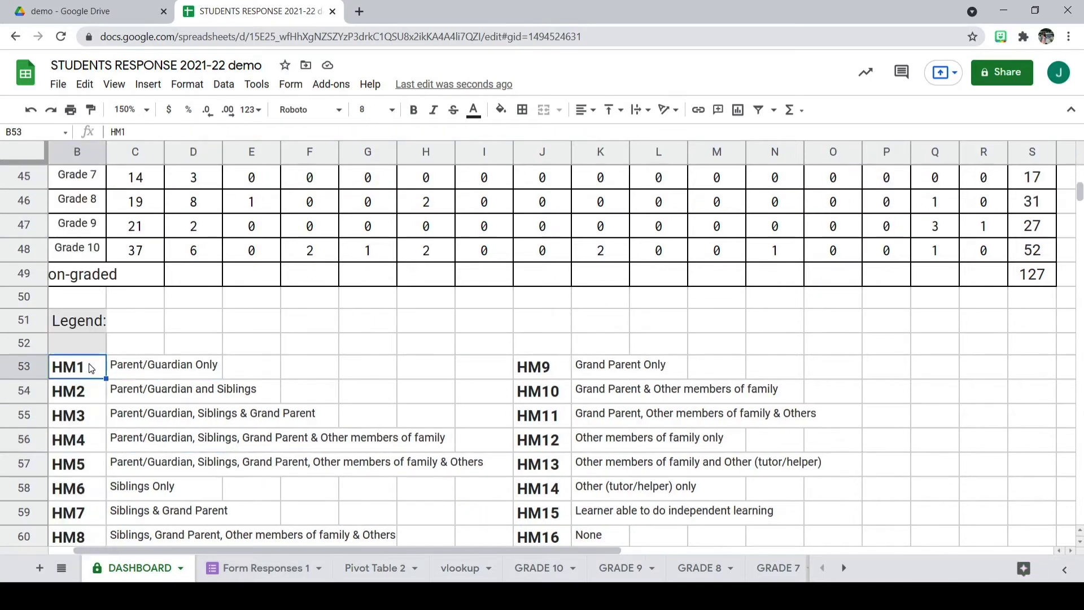
{"action": "scroll", "coordinate": [171, 437], "scroll_direction": "down", "scroll_amount": 1}
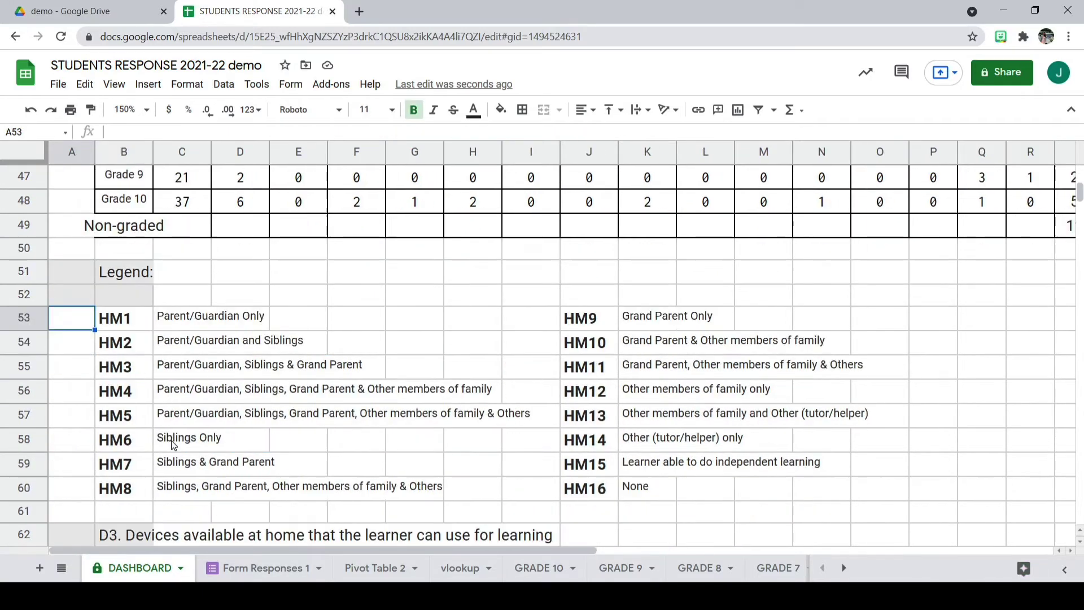
{"action": "left_click", "coordinate": [187, 394]}
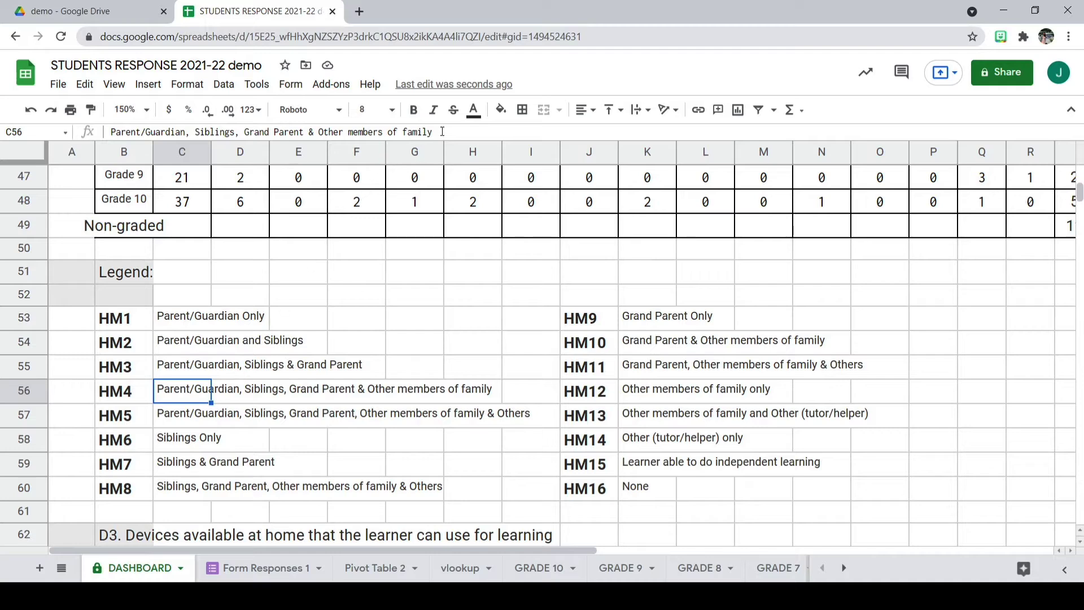
{"action": "left_click_drag", "start_coordinate": [434, 132], "coordinate": [320, 131]}
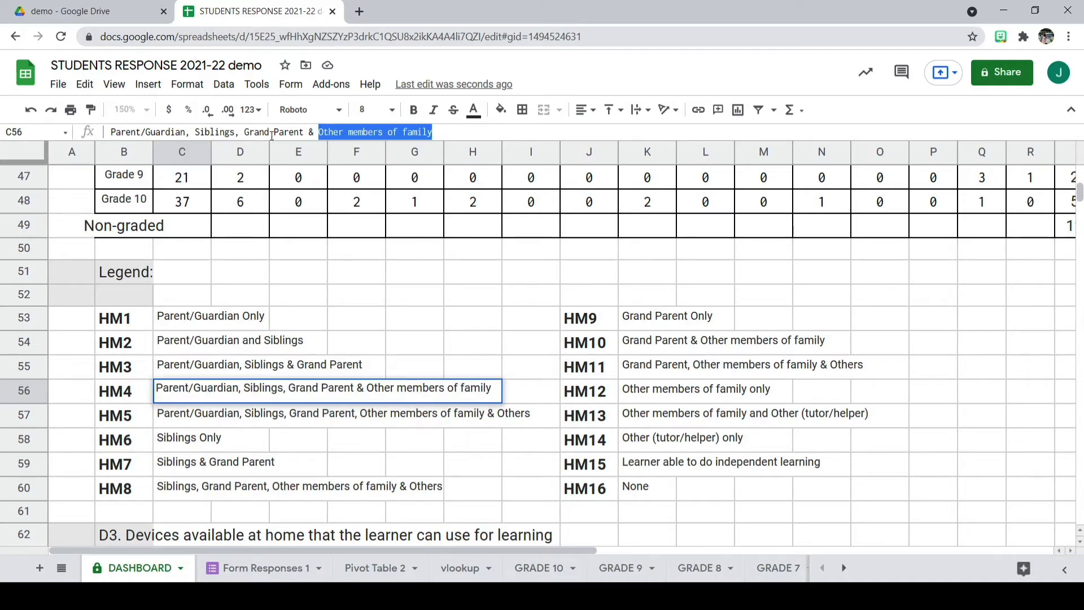
{"action": "left_click_drag", "start_coordinate": [244, 132], "coordinate": [300, 132]}
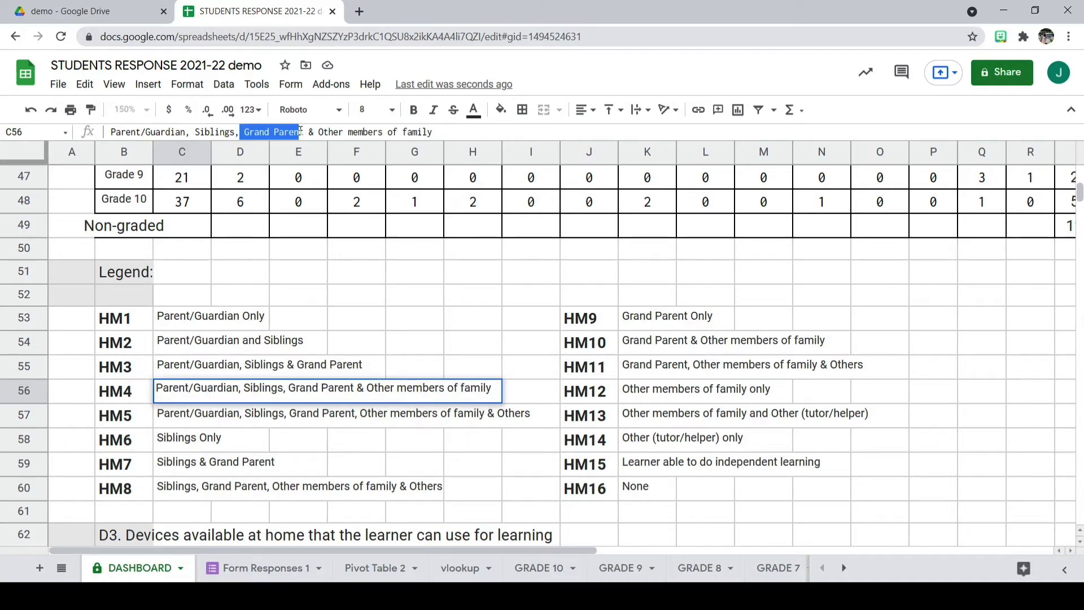
{"action": "left_click", "coordinate": [440, 323]}
Examine the HM5 legend entry in C57, highlighting "Parent/Guardian, Siblings" and "Other members of family & Others".
{"action": "left_click", "coordinate": [242, 416]}
{"action": "left_click", "coordinate": [163, 406]}
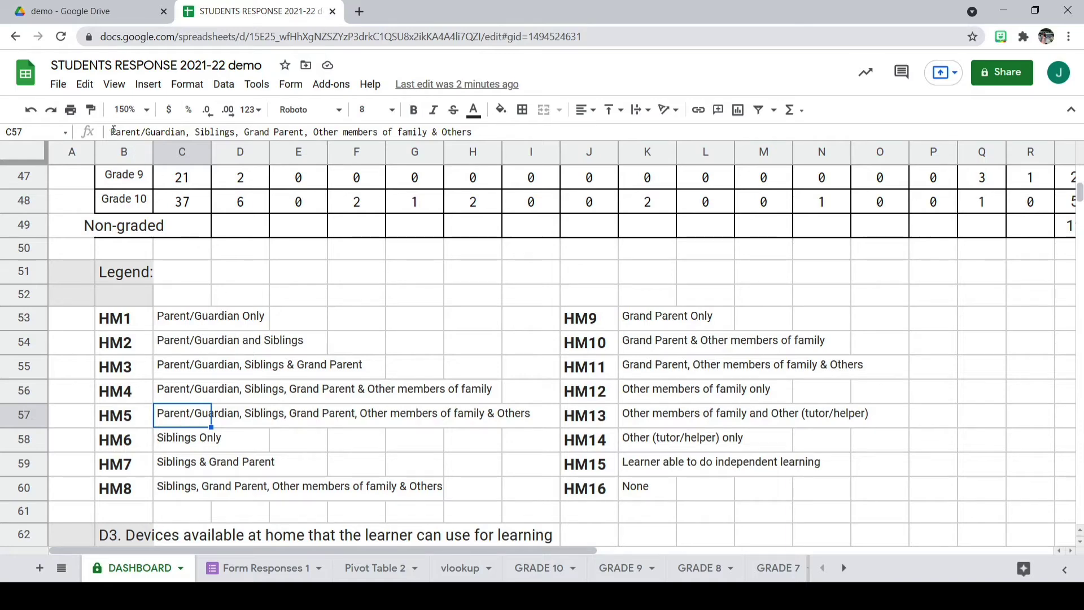
{"action": "left_click_drag", "start_coordinate": [113, 131], "coordinate": [239, 131]}
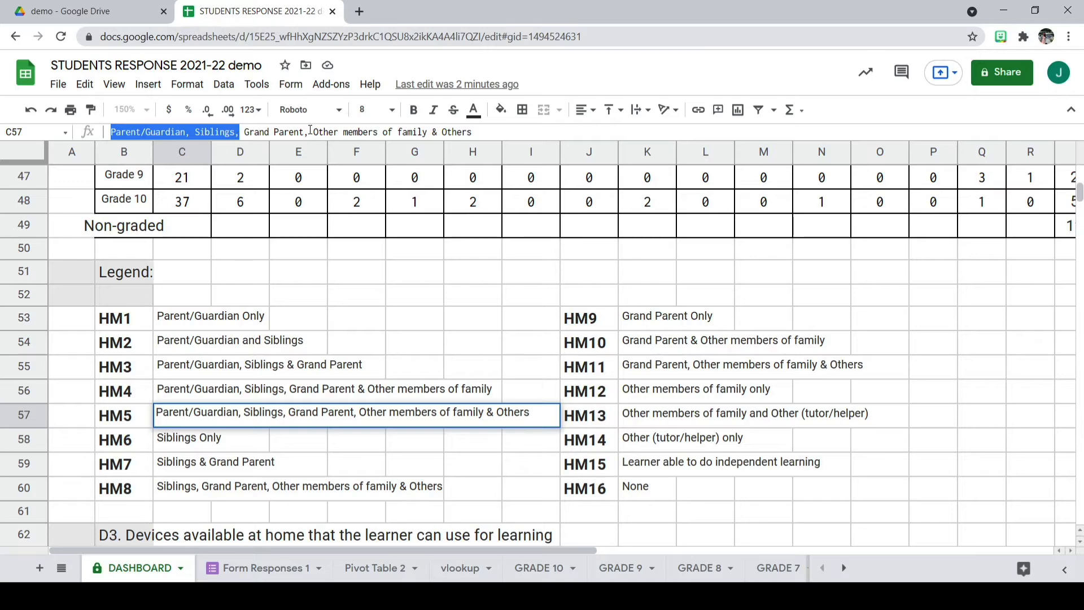
{"action": "left_click_drag", "start_coordinate": [313, 131], "coordinate": [484, 129]}
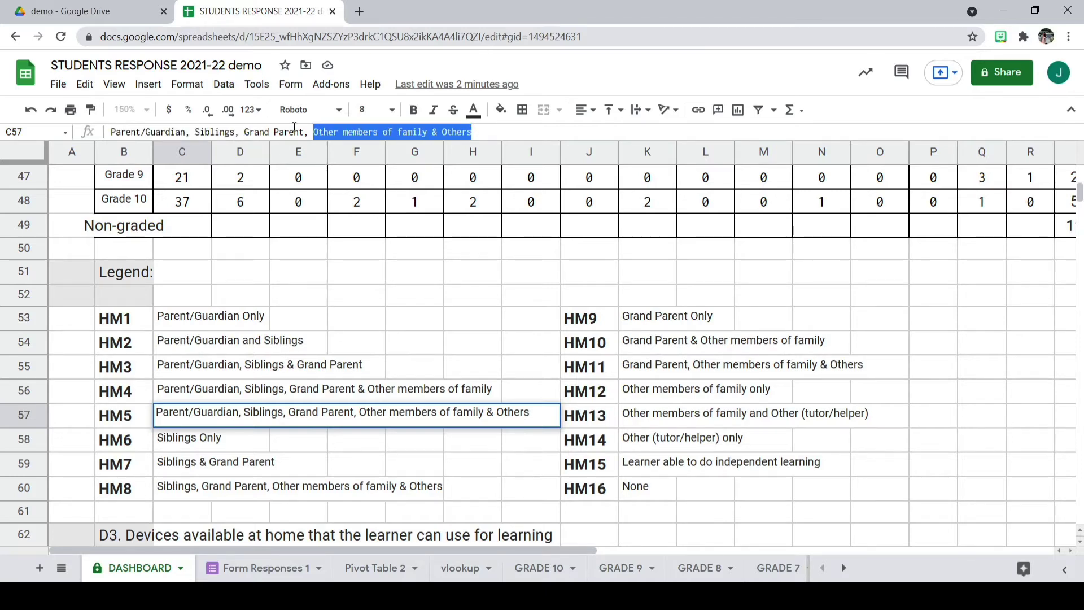
{"action": "left_click", "coordinate": [360, 341]}
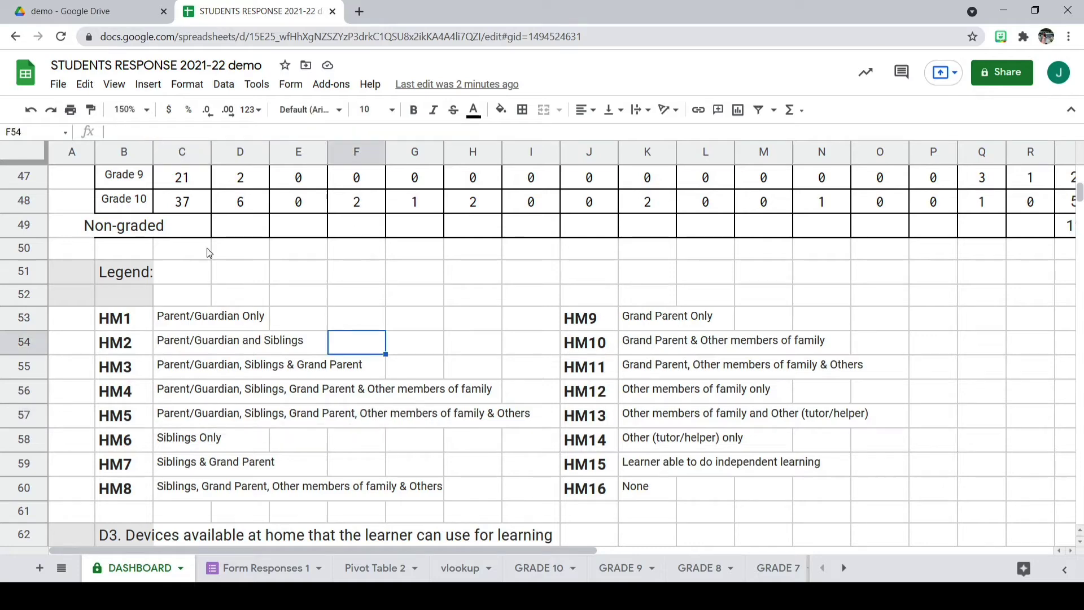
Compare the HM3, HM4 and HM5 legend entries in C55 to C57, highlighting each household member group in the HM5 text.
{"action": "left_click", "coordinate": [189, 394]}
{"action": "left_click", "coordinate": [173, 366]}
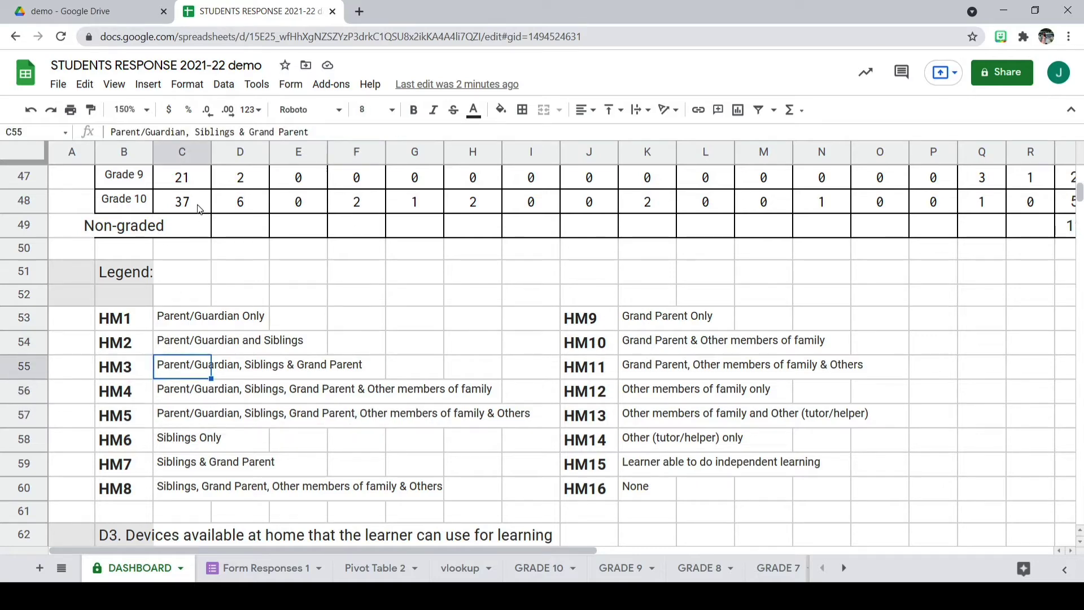
{"action": "left_click", "coordinate": [186, 423]}
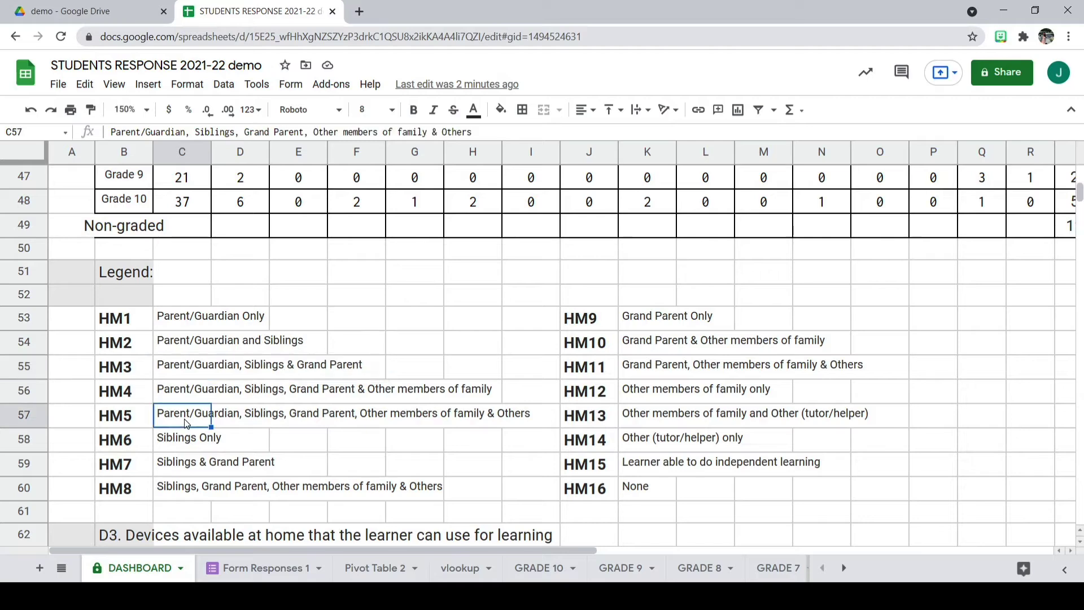
{"action": "left_click_drag", "start_coordinate": [111, 131], "coordinate": [245, 129]}
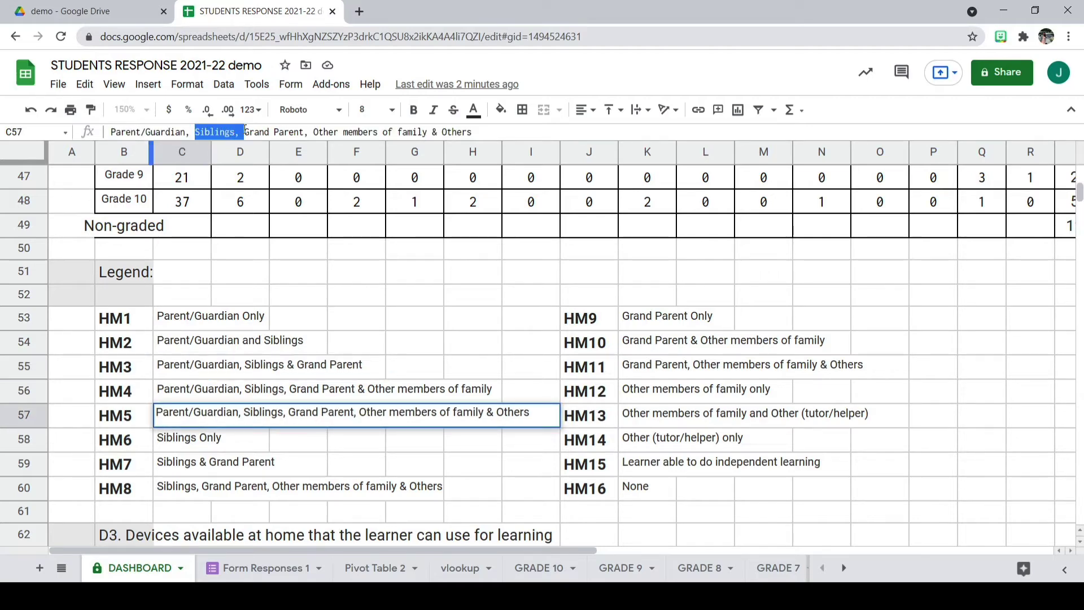
{"action": "left_click", "coordinate": [294, 131]}
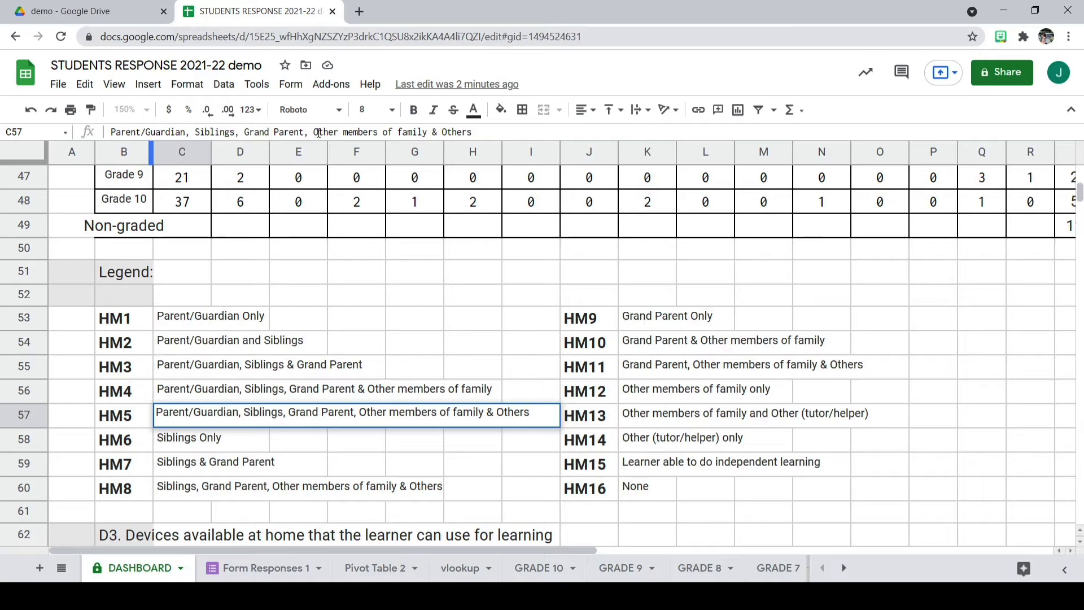
{"action": "left_click_drag", "start_coordinate": [314, 131], "coordinate": [479, 130]}
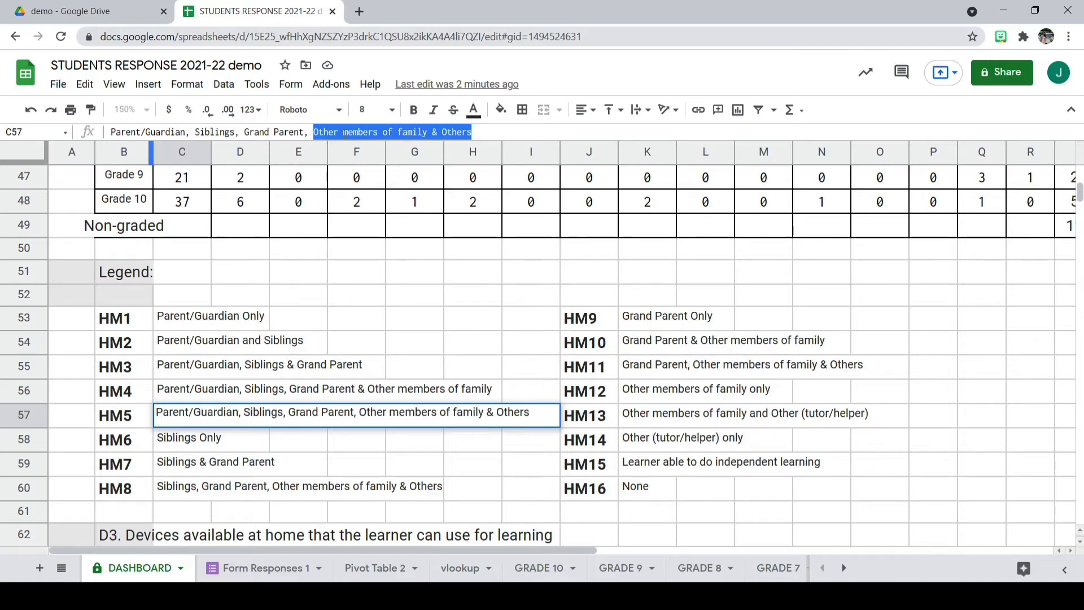
{"action": "left_click", "coordinate": [293, 436]}
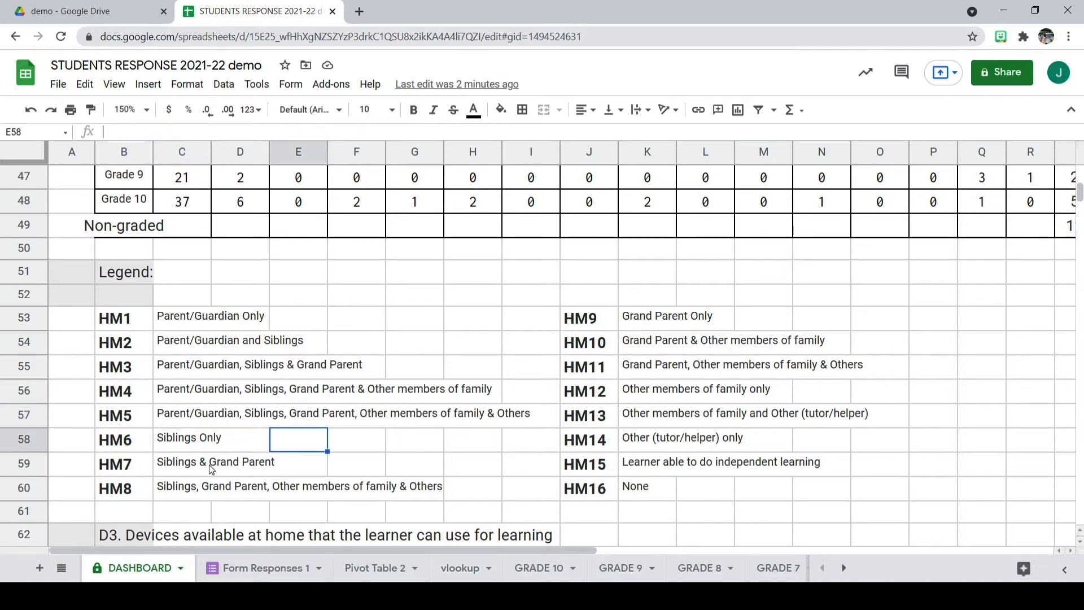
Examine the HM9 to HM16 legend codes in J53:J60, highlighting "Grand Parent" and "Other members of family" in the HM10 text in K54.
{"action": "left_click", "coordinate": [206, 462]}
{"action": "left_click_drag", "start_coordinate": [569, 327], "coordinate": [575, 494]}
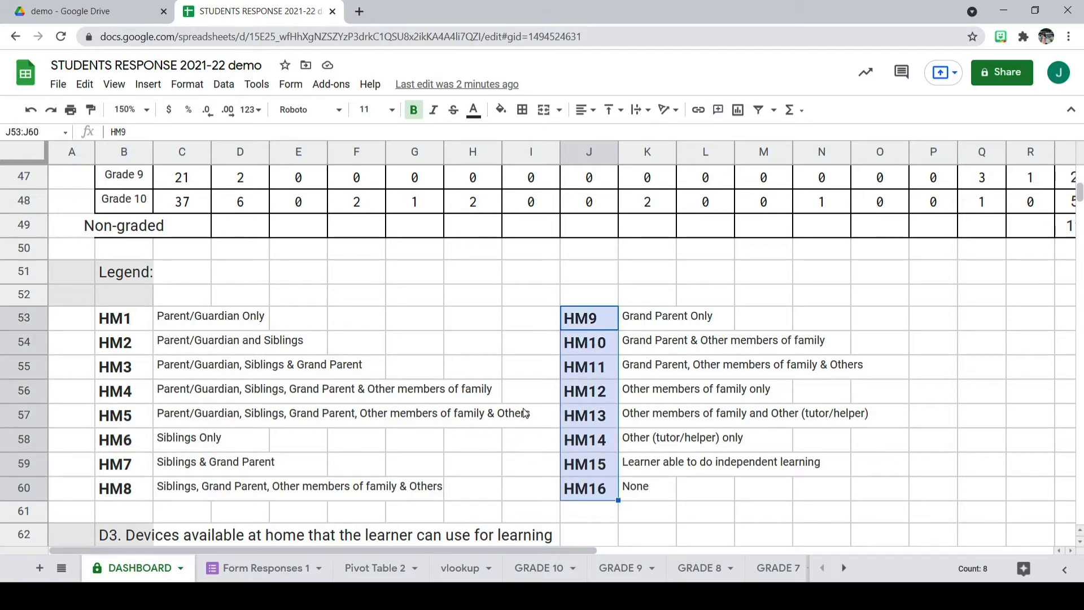
{"action": "left_click", "coordinate": [650, 345]}
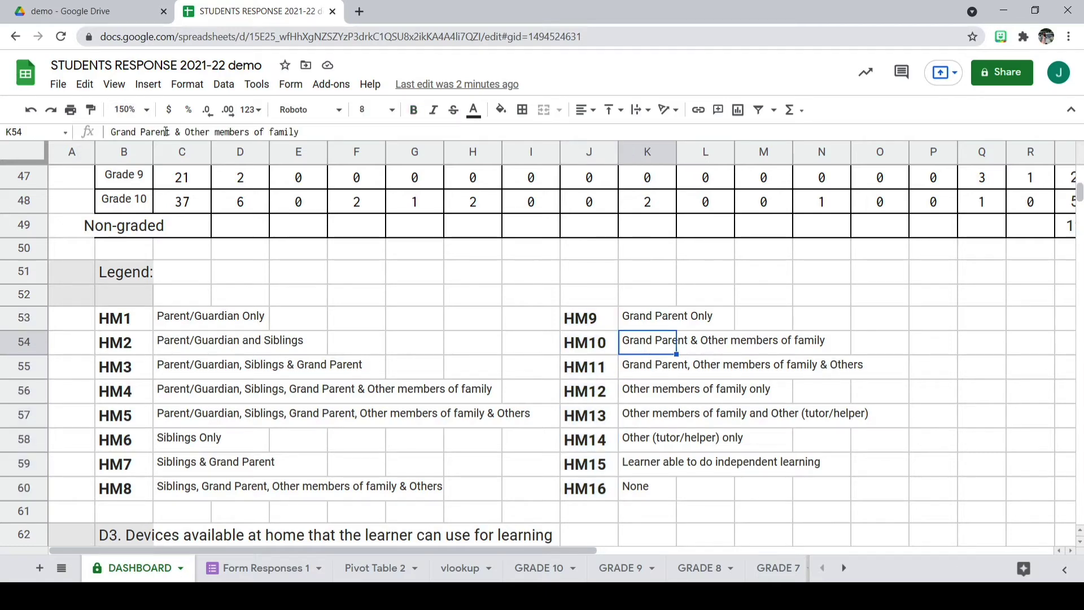
{"action": "left_click_drag", "start_coordinate": [112, 132], "coordinate": [168, 134]}
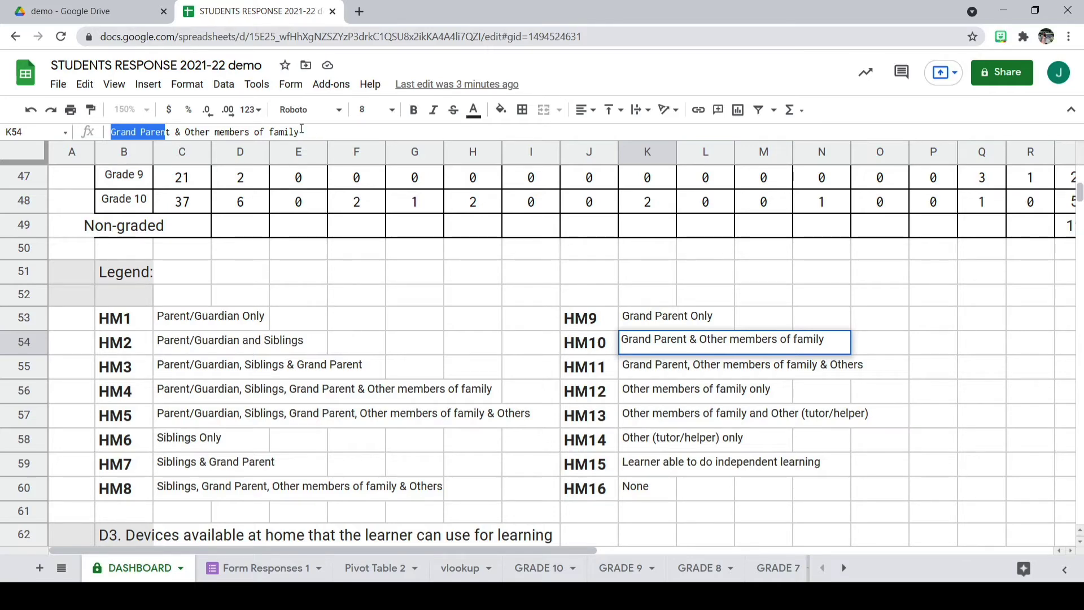
{"action": "left_click", "coordinate": [179, 133]}
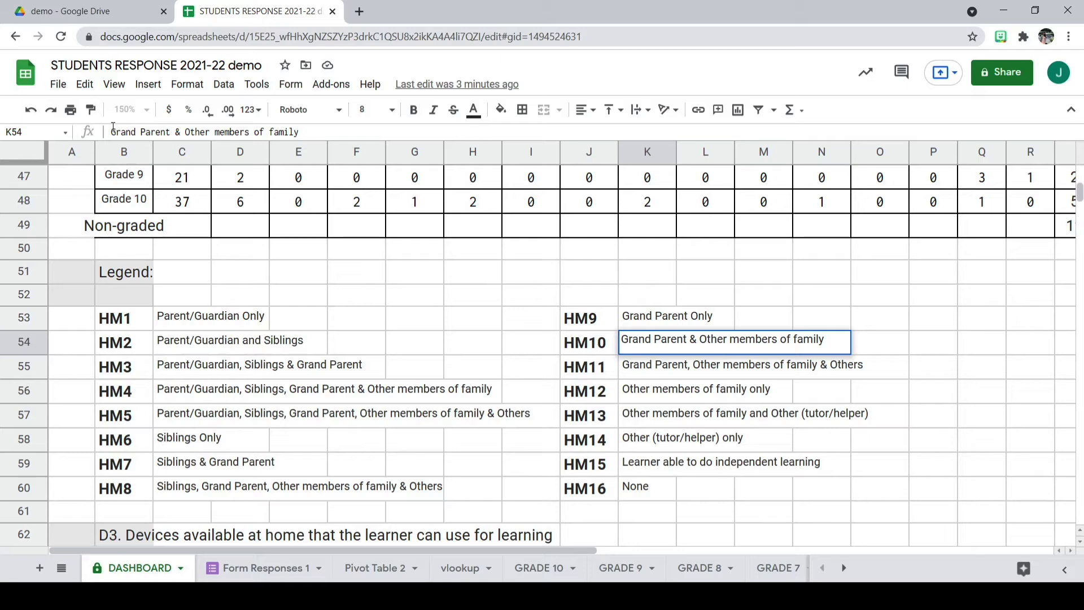
{"action": "left_click_drag", "start_coordinate": [113, 127], "coordinate": [172, 129]}
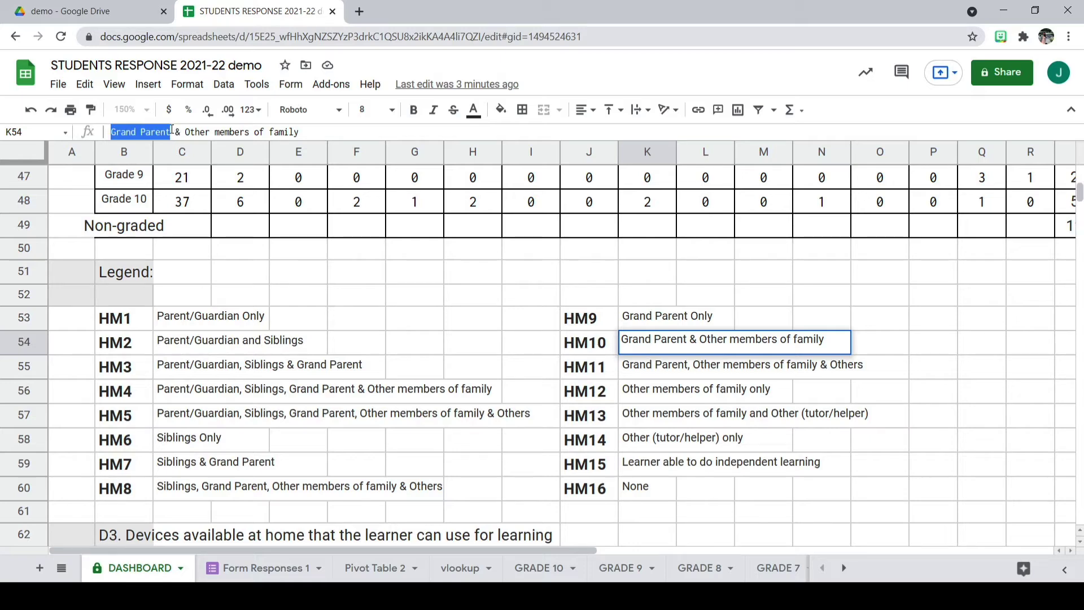
{"action": "left_click_drag", "start_coordinate": [298, 131], "coordinate": [180, 131]}
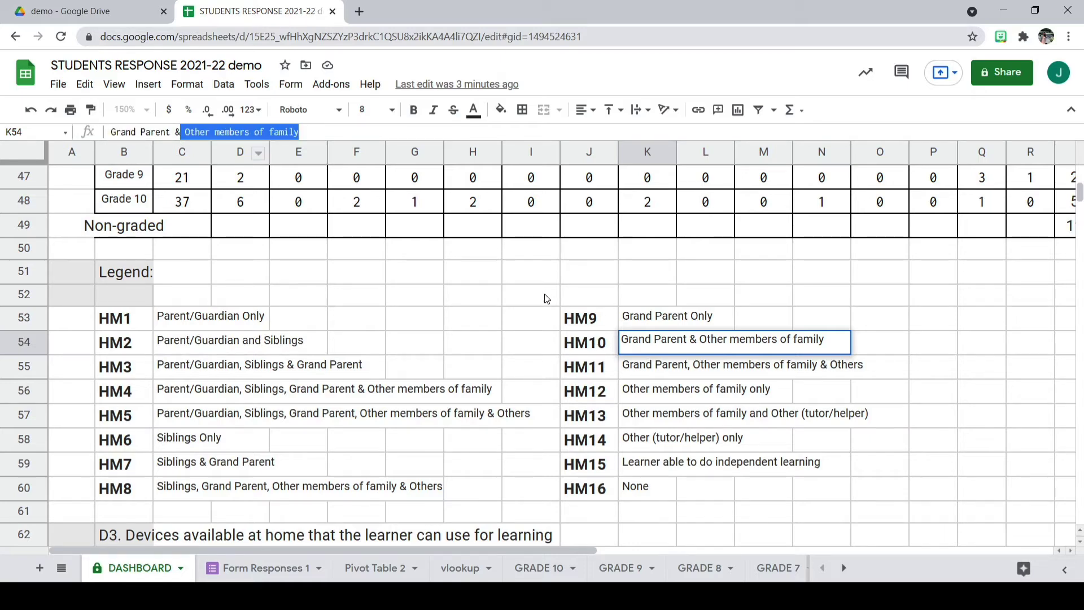
Examine the SUM formula for the overall total in S49 of the D2 table.
{"action": "left_click", "coordinate": [740, 233]}
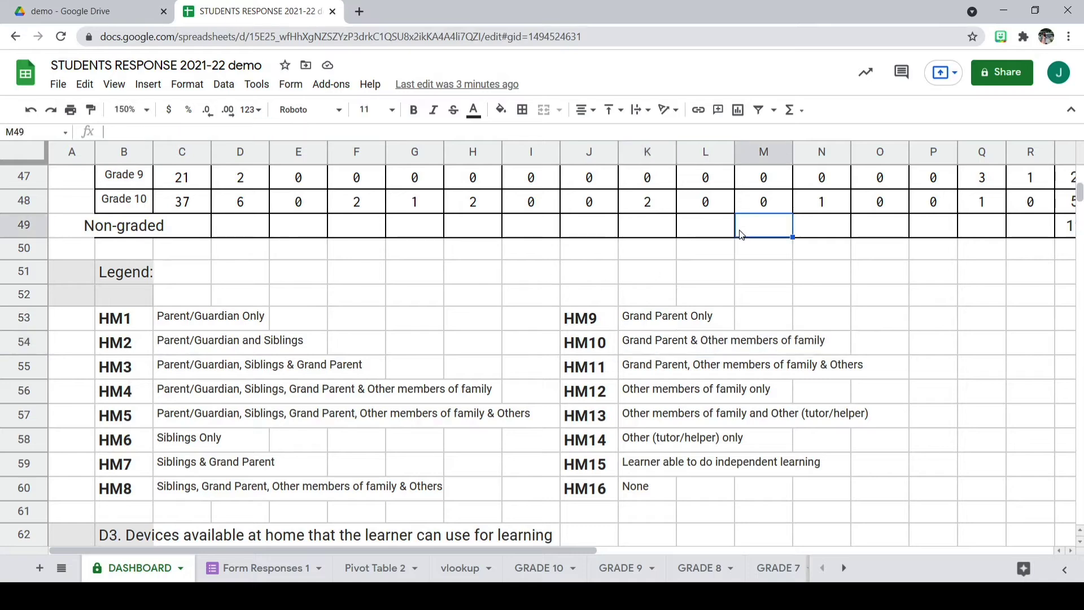
{"action": "key", "text": "Right"}
{"action": "key", "text": "Right"}
{"action": "key", "text": "Right"}
{"action": "key", "text": "Right"}
{"action": "key", "text": "Right"}
{"action": "key", "text": "Right"}
{"action": "key", "text": "Right"}
{"action": "key", "text": "Right"}
{"action": "key", "text": "Left"}
{"action": "key", "text": "Left"}
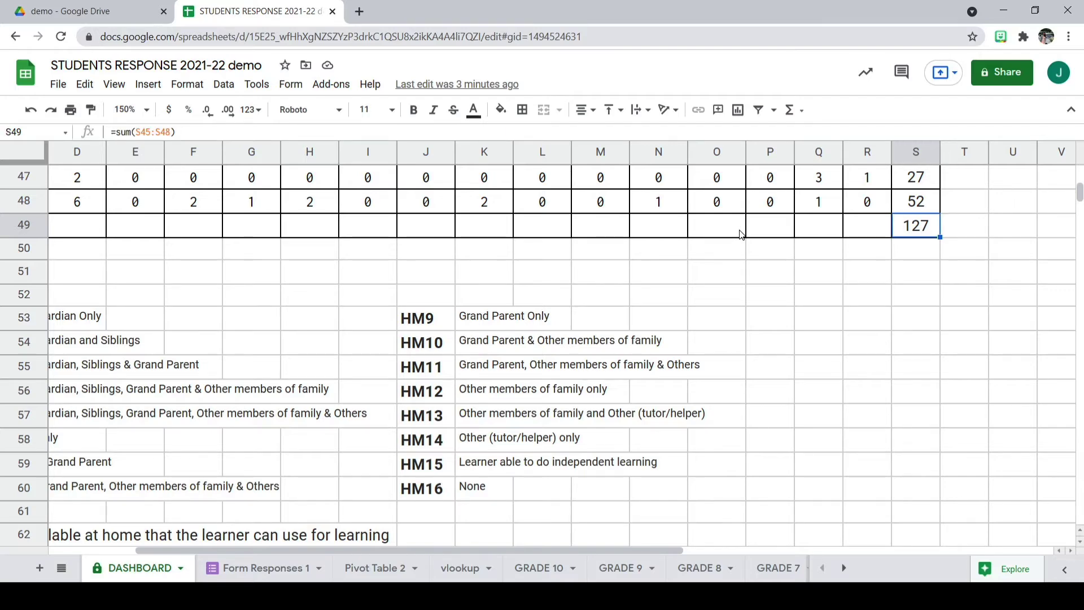
Return to the start of row 49 and examine the D3 table of devices available at home, in rows 62 to 68.
{"action": "key", "text": "Left"}
{"action": "key", "text": "Left"}
{"action": "key", "text": "Left"}
{"action": "key", "text": "Left"}
{"action": "key", "text": "Left"}
{"action": "key", "text": "Left"}
{"action": "key", "text": "Left"}
{"action": "key", "text": "Left"}
{"action": "key", "text": "Left"}
{"action": "key", "text": "Left"}
{"action": "key", "text": "Left"}
{"action": "key", "text": "Left"}
{"action": "key", "text": "Left"}
{"action": "key", "text": "Left"}
{"action": "key", "text": "Left"}
{"action": "key", "text": "Left"}
{"action": "key", "text": "Left"}
{"action": "key", "text": "Left"}
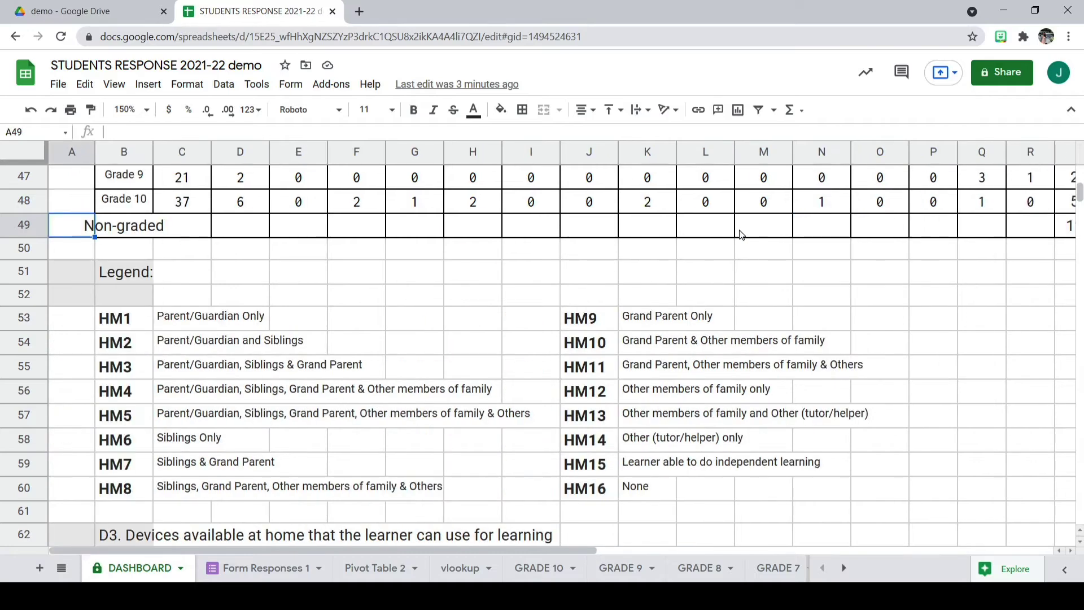
{"action": "scroll", "coordinate": [659, 427], "scroll_direction": "down", "scroll_amount": 4}
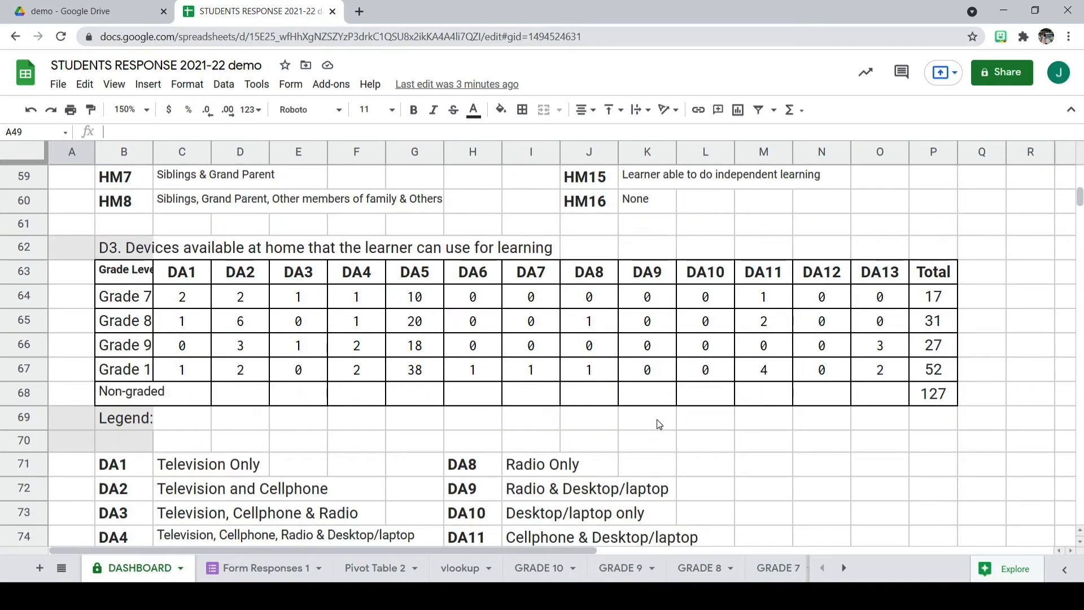
{"action": "scroll", "coordinate": [552, 438], "scroll_direction": "up", "scroll_amount": 1}
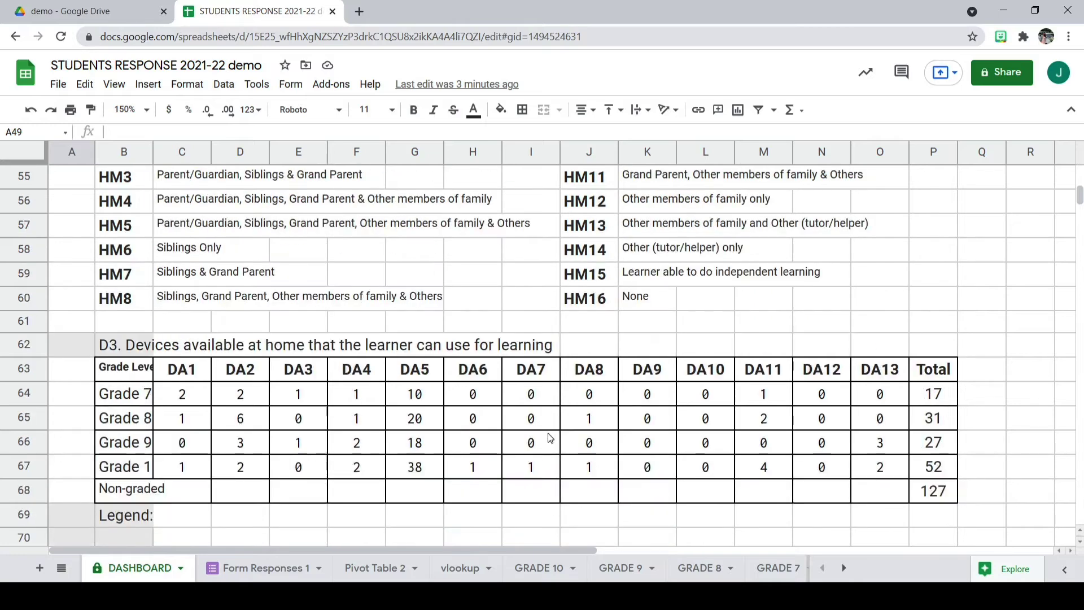
{"action": "scroll", "coordinate": [550, 438], "scroll_direction": "down", "scroll_amount": 1}
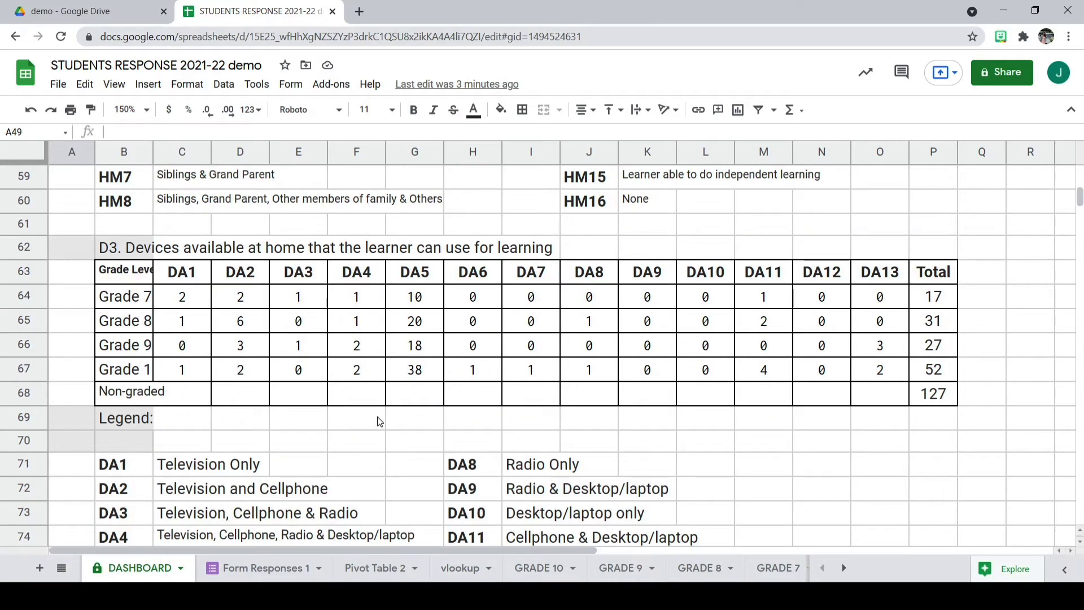
{"action": "left_click", "coordinate": [593, 597]}
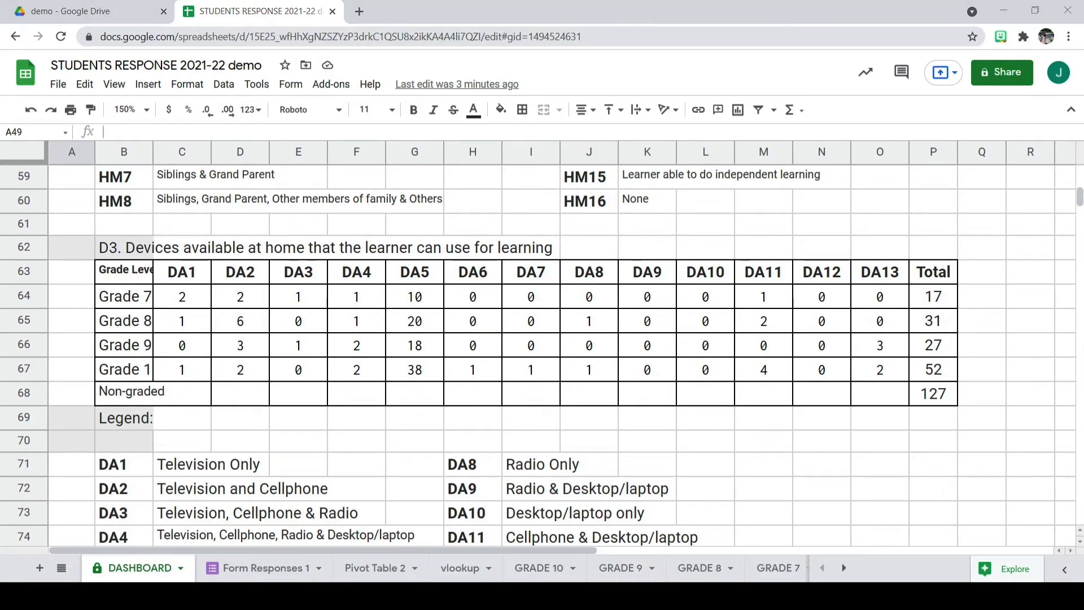
{"action": "left_click", "coordinate": [158, 596]}
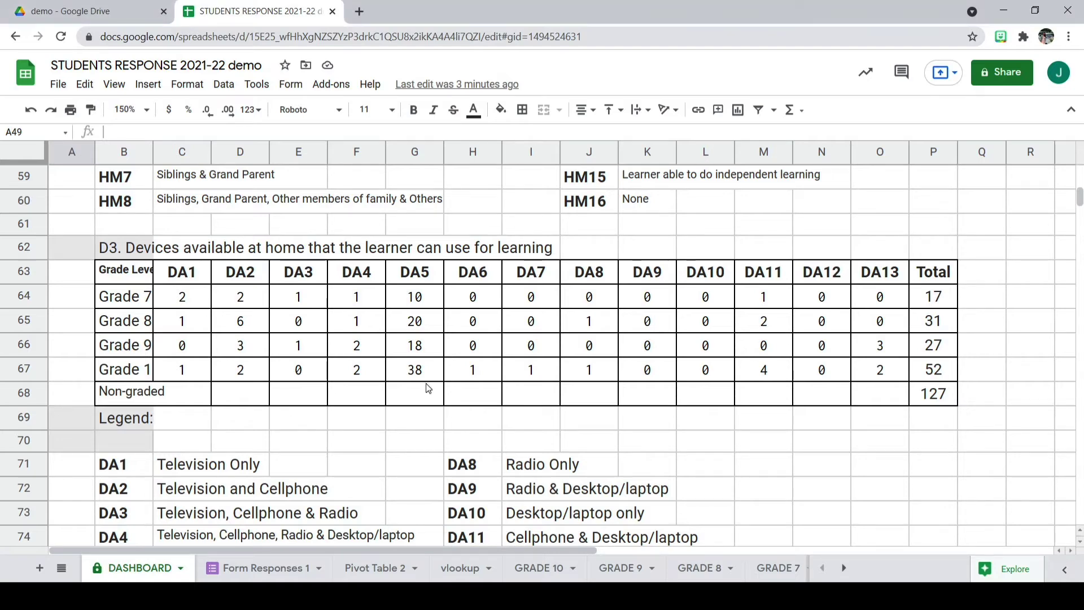
Inspect the Grade 7 DA1 formula on the dashboard and search the Form Responses 1 sheet for "CABLE TV".
{"action": "left_click", "coordinate": [176, 306]}
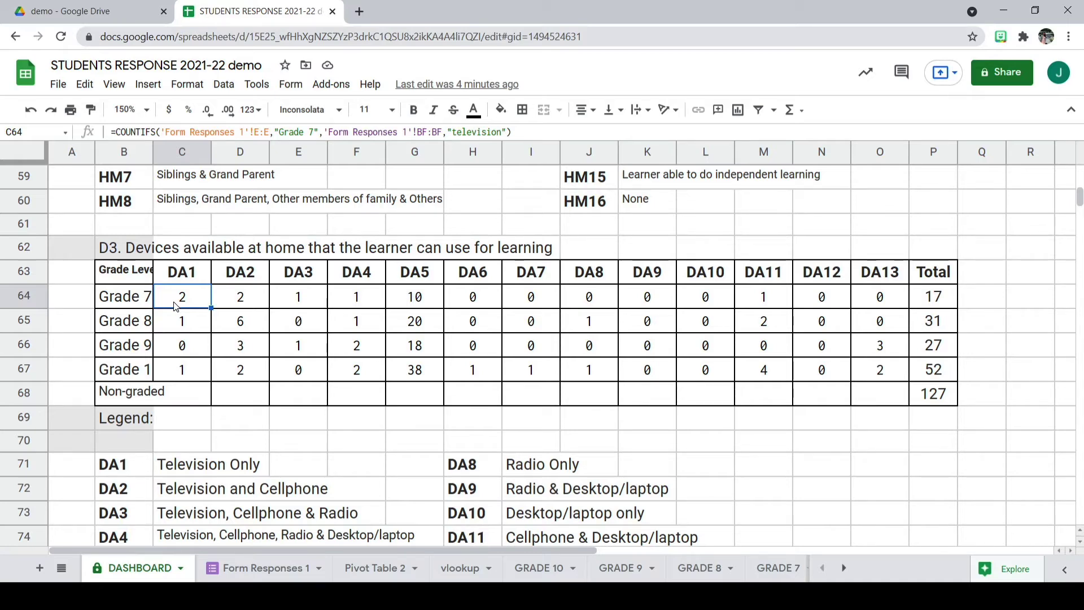
{"action": "left_click", "coordinate": [263, 569]}
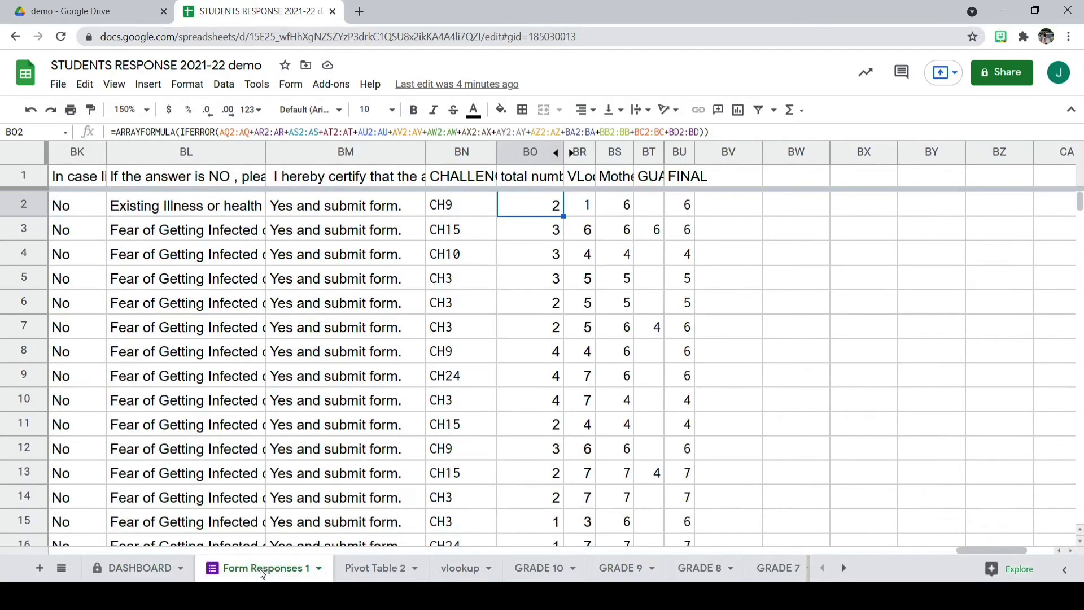
{"action": "key", "text": "ctrl+f"}
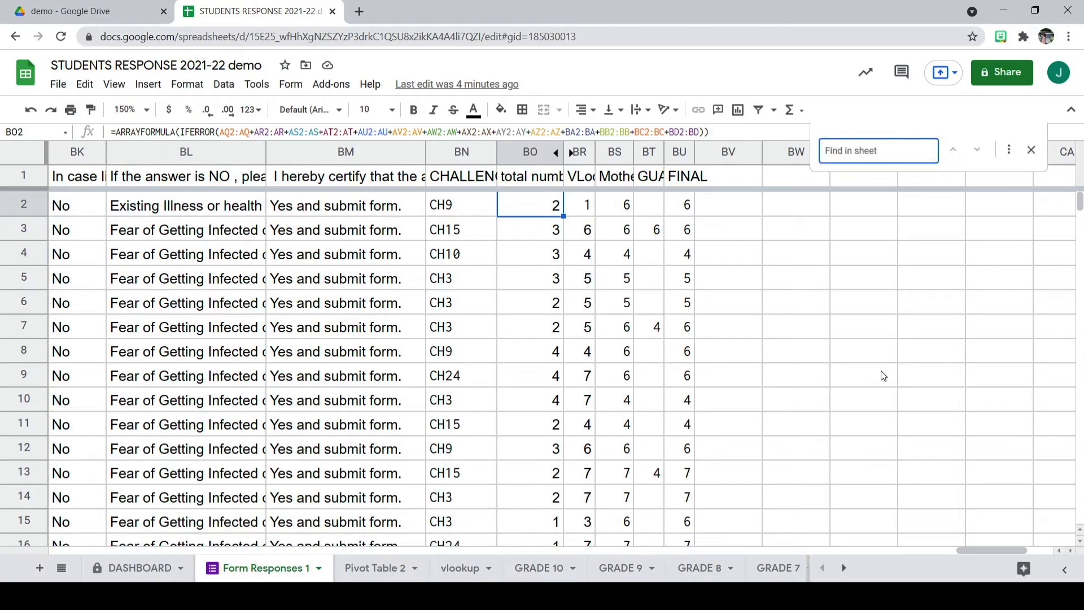
{"action": "type", "text": "CA"}
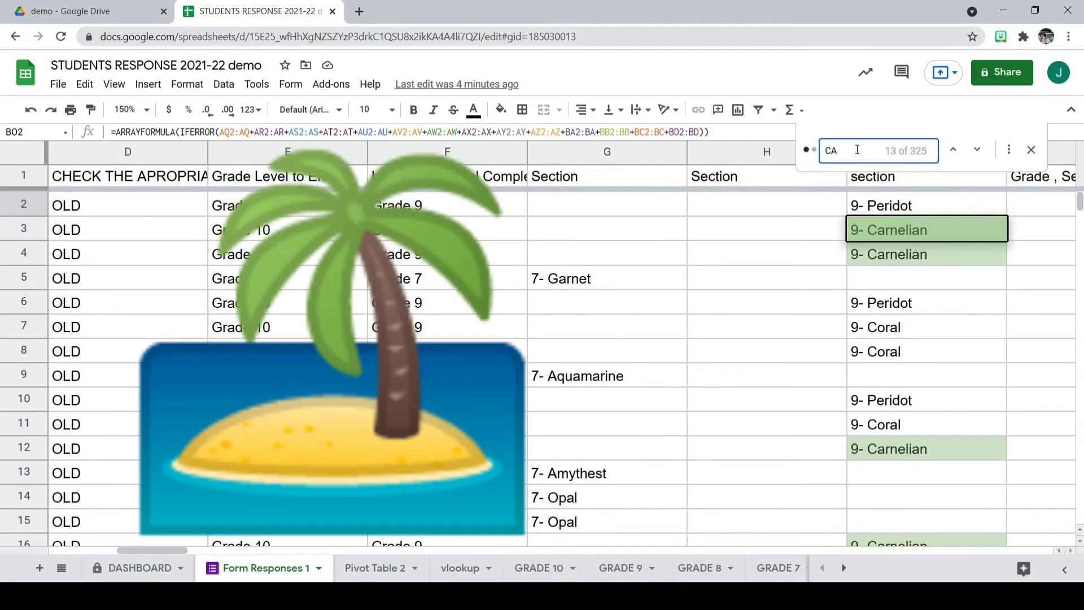
{"action": "type", "text": "BLE TV"}
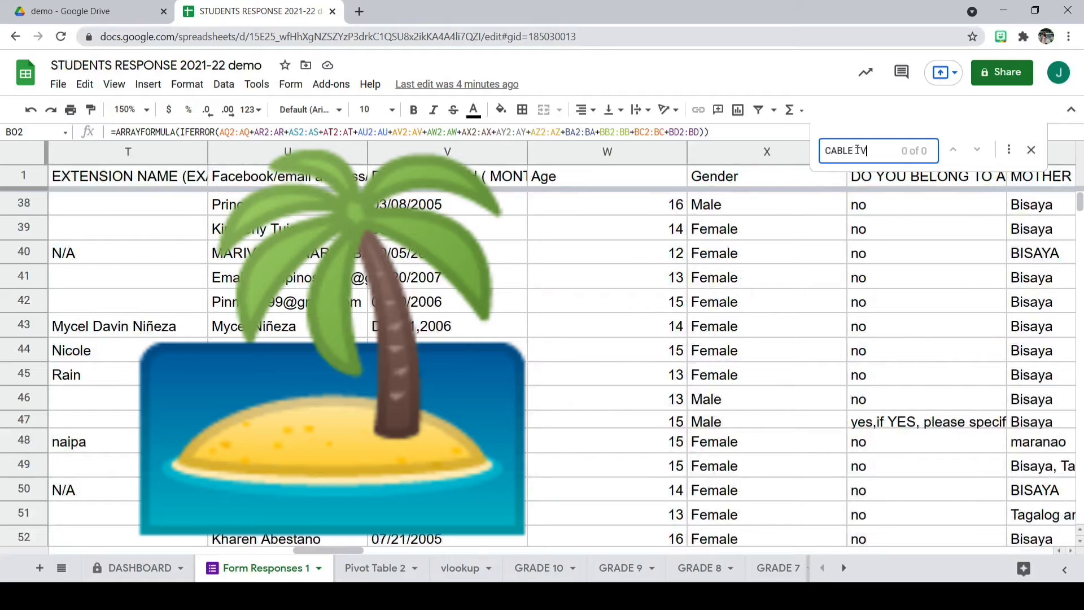
{"action": "type", "text": " NONE"}
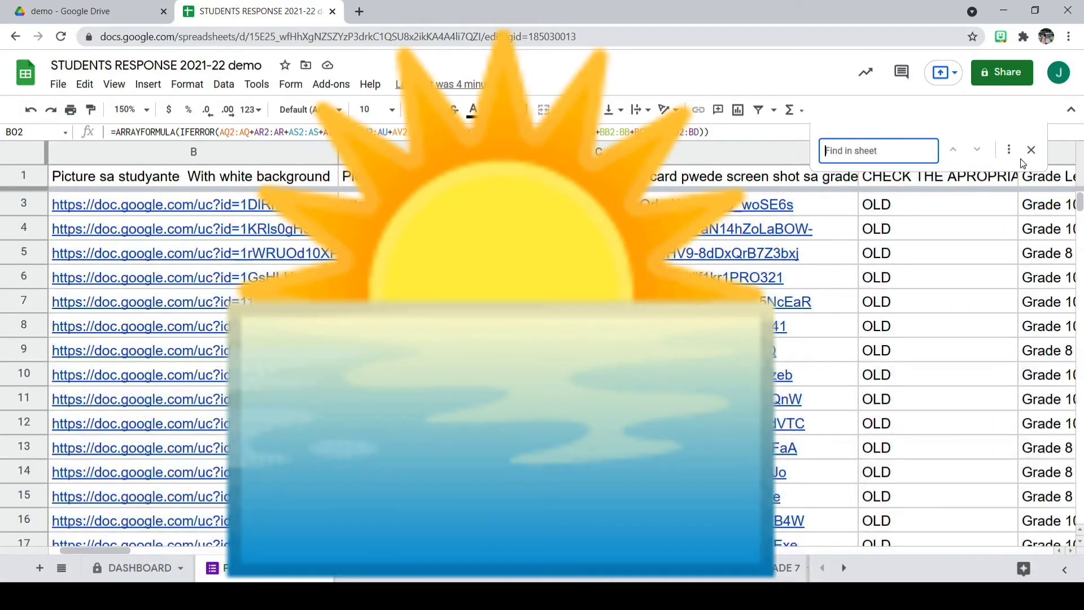
{"action": "type", "text": "CABLE"}
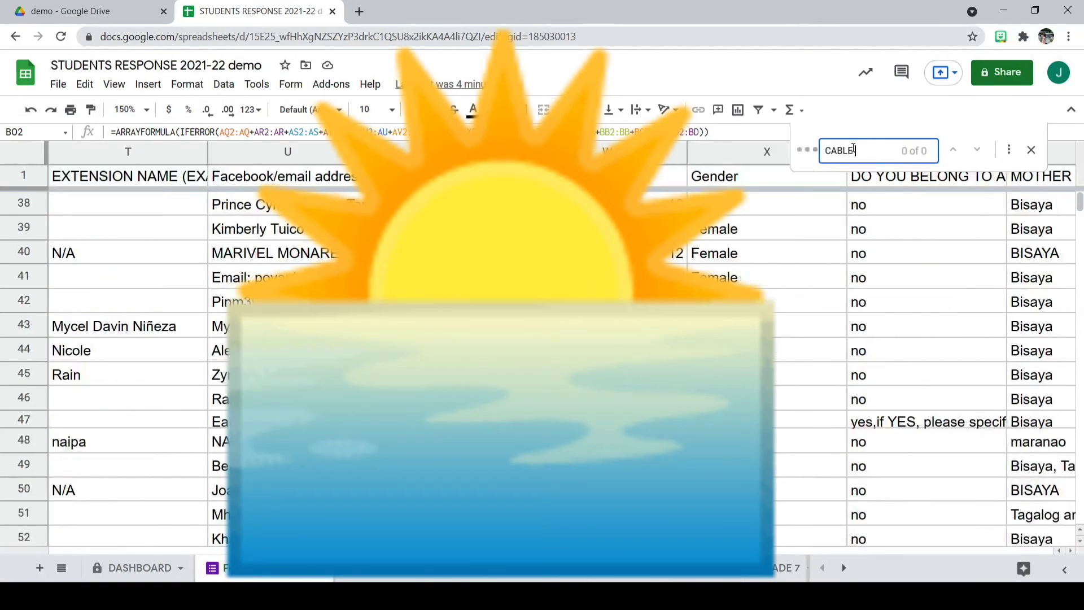
{"action": "type", "text": " TV"}
Set up a find and replace of "CABLE TV" with "TELEVISION" limited to this sheet, and close it without replacing.
{"action": "left_click", "coordinate": [1009, 151]}
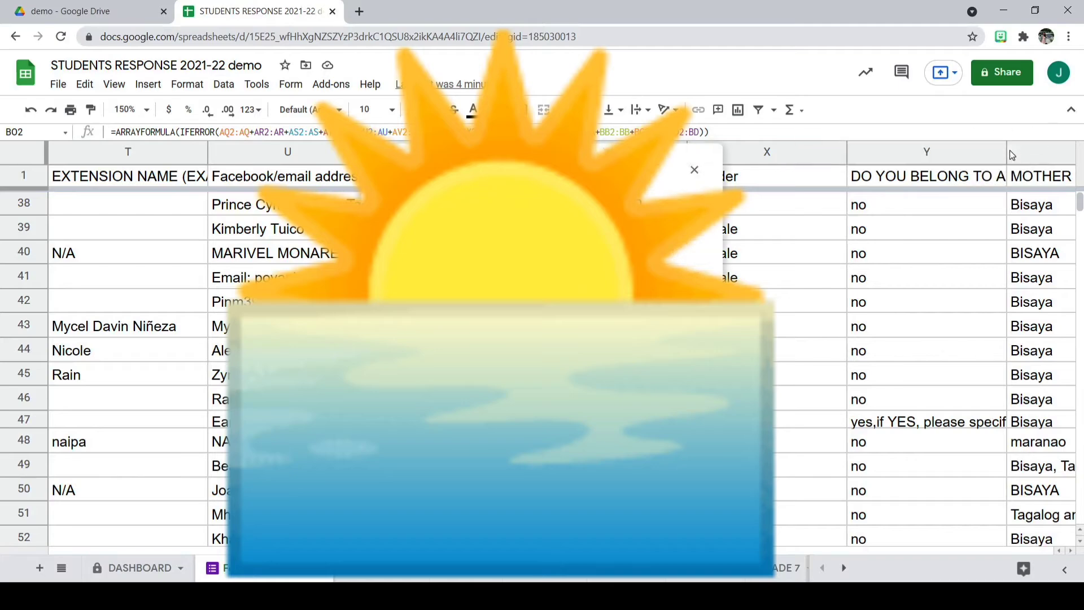
{"action": "left_click", "coordinate": [515, 258]}
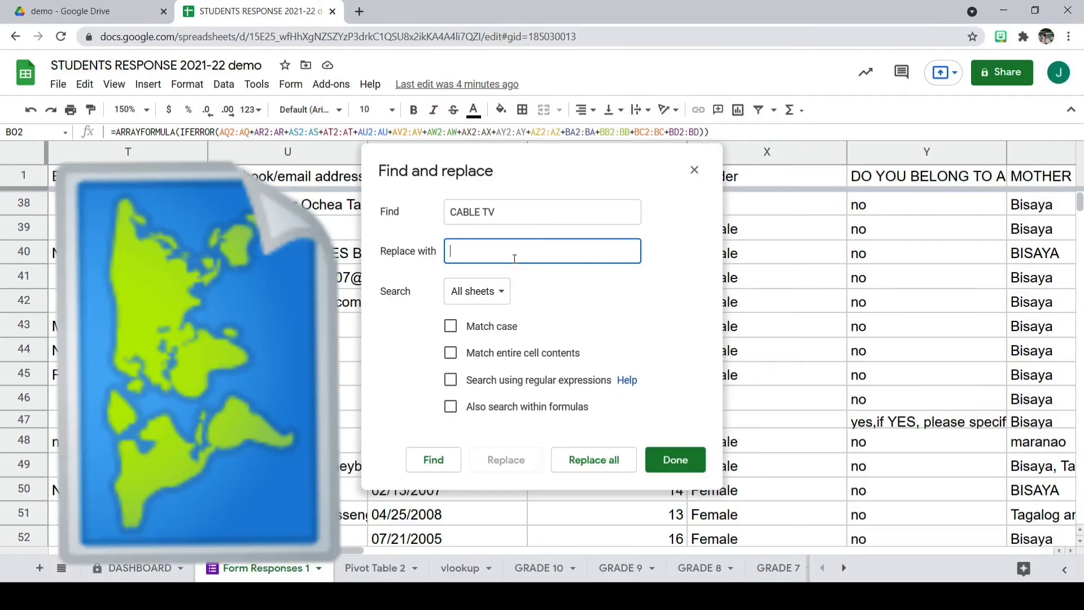
{"action": "type", "text": "TELEVISION"}
{"action": "left_click", "coordinate": [501, 295]}
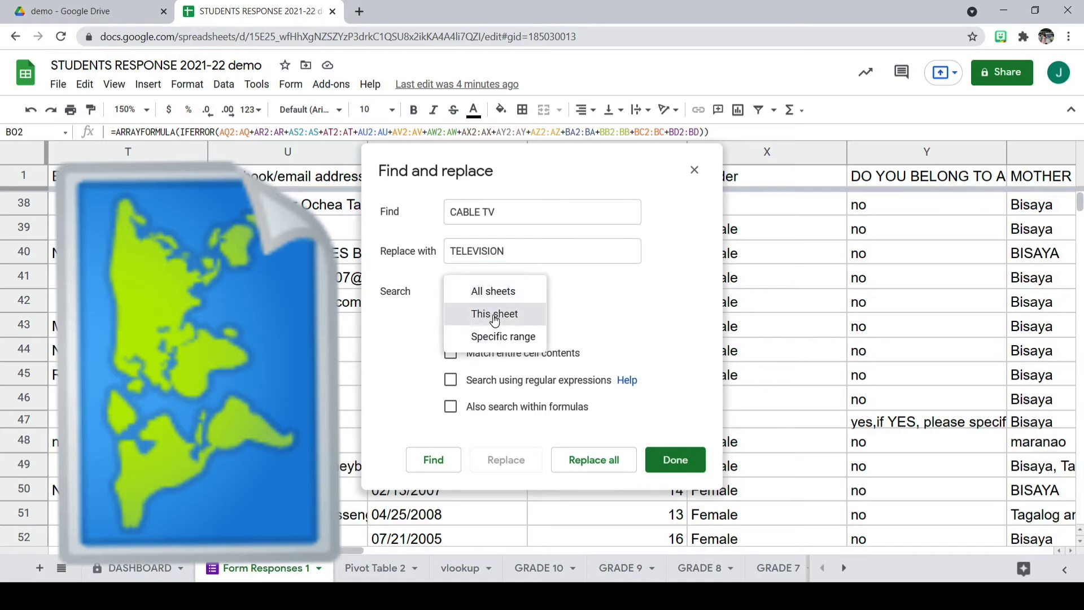
{"action": "left_click", "coordinate": [495, 316]}
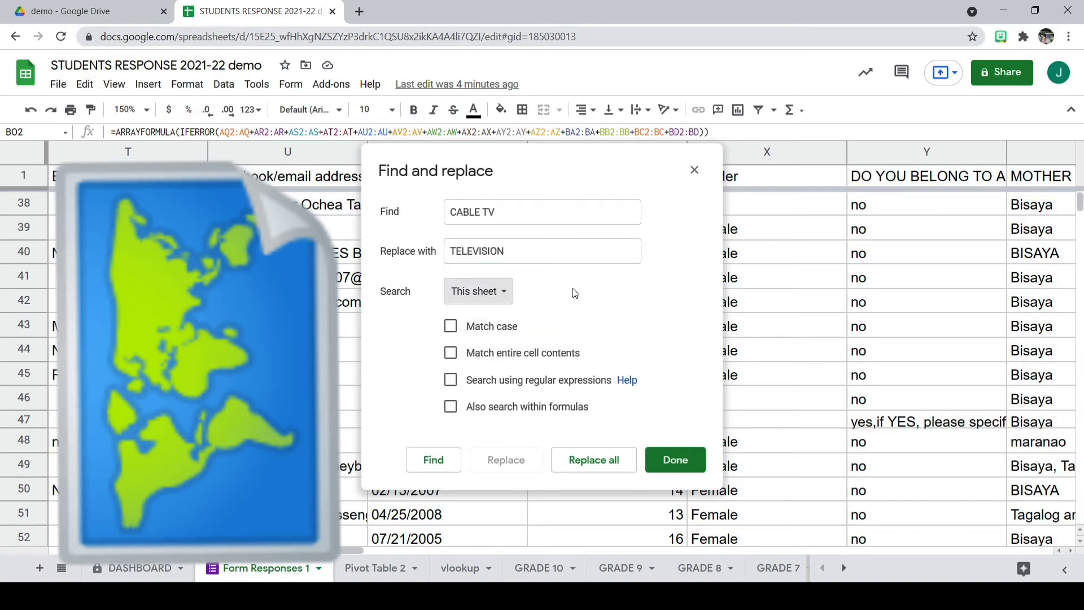
{"action": "left_click", "coordinate": [695, 170]}
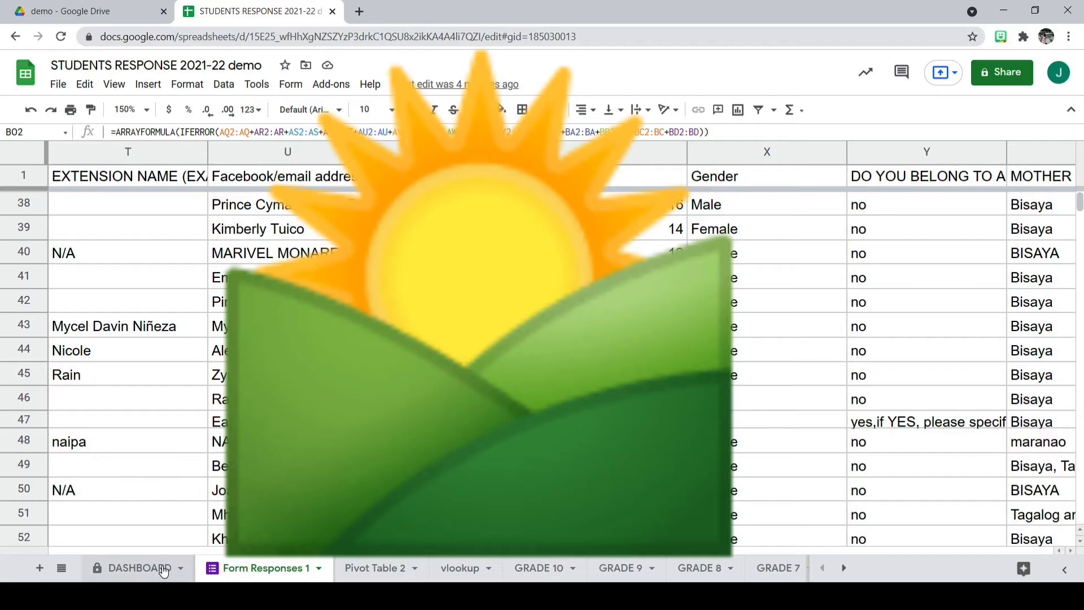
Return to the DASHBOARD sheet and examine the D3 device legend, selecting the DA2 description.
{"action": "left_click", "coordinate": [140, 568]}
{"action": "scroll", "coordinate": [141, 535], "scroll_direction": "down", "scroll_amount": 2}
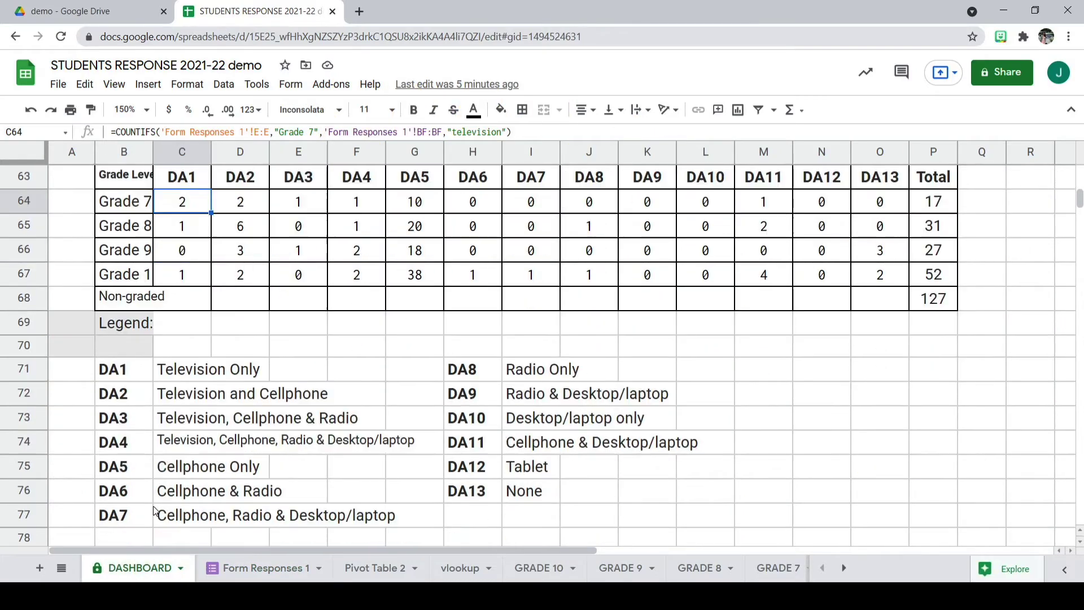
{"action": "left_click", "coordinate": [188, 401]}
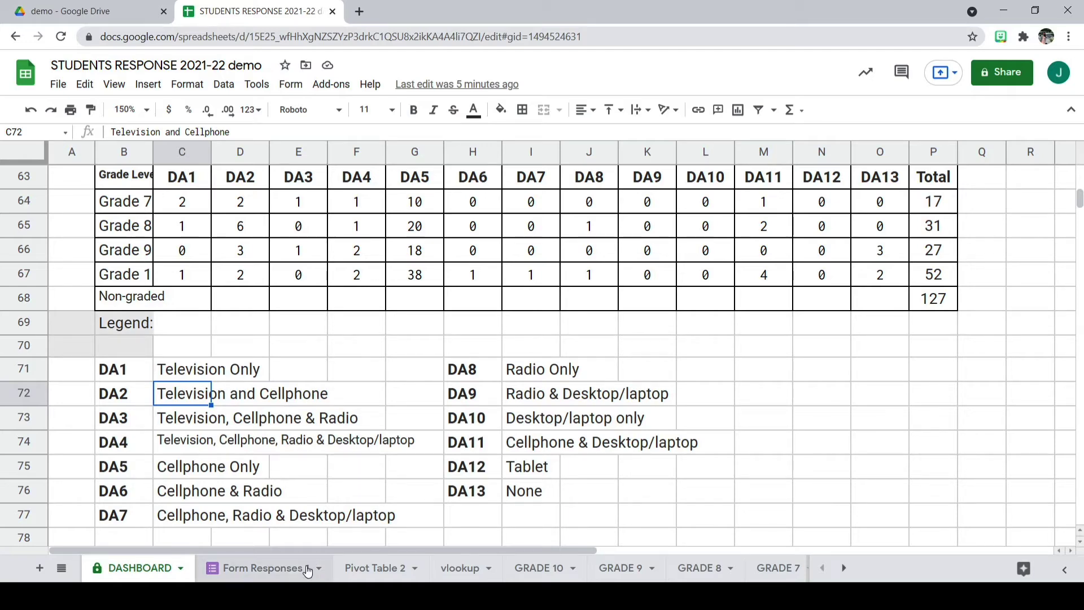
Search the Form Responses 1 sheet for "BASIC CELLPHONE".
{"action": "left_click", "coordinate": [273, 568]}
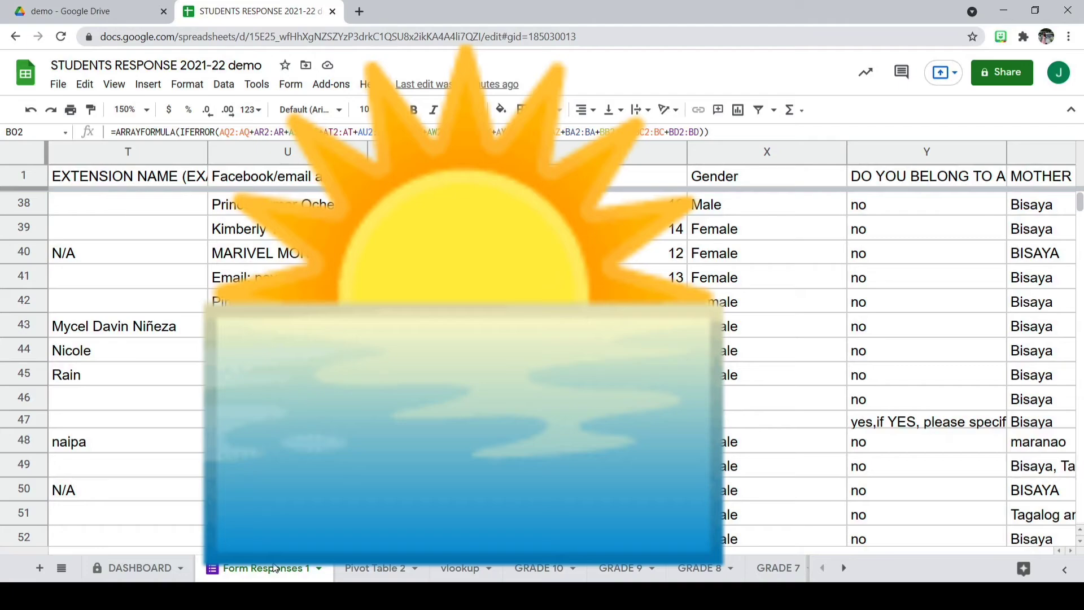
{"action": "key", "text": "ctrl+f"}
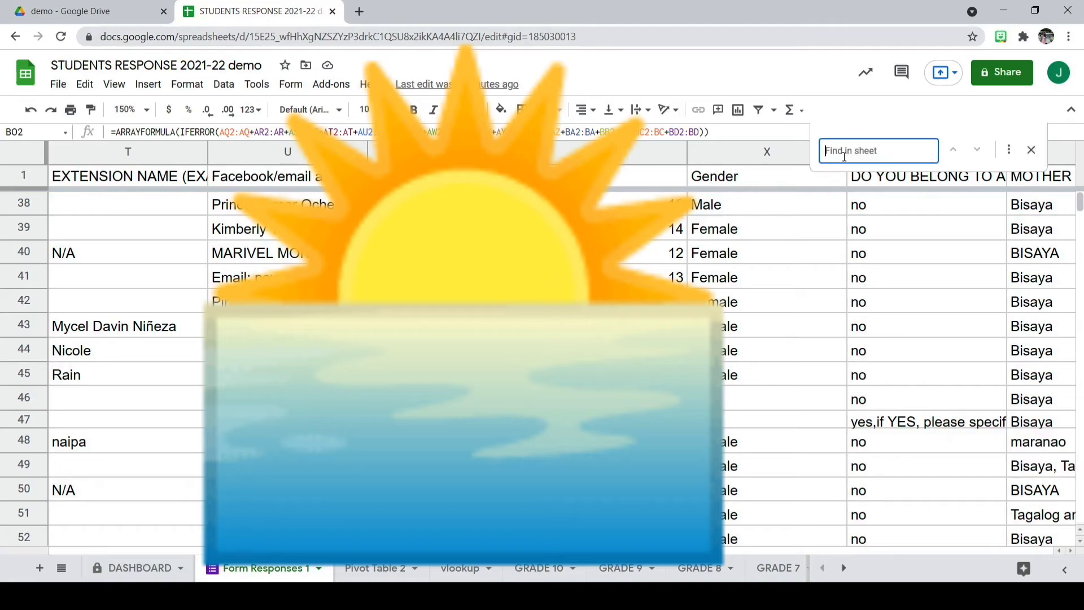
{"action": "type", "text": "BASIC"}
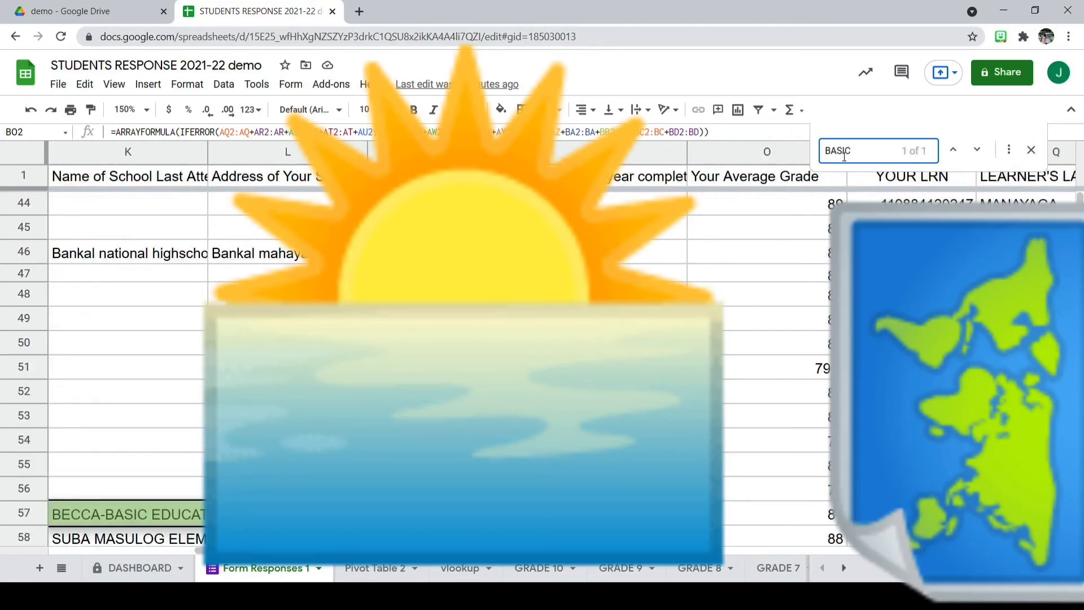
{"action": "type", "text": " CELLPHONE"}
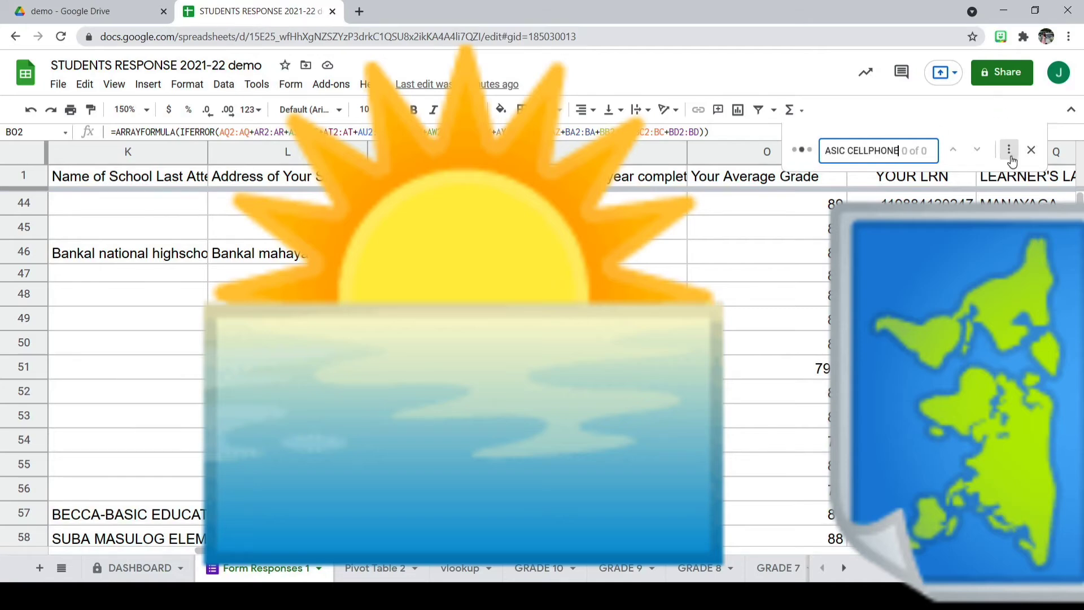
Open Find and replace for "BASIC CELLPHONE", view the search scope choices, and close it without replacing.
{"action": "left_click", "coordinate": [1009, 150]}
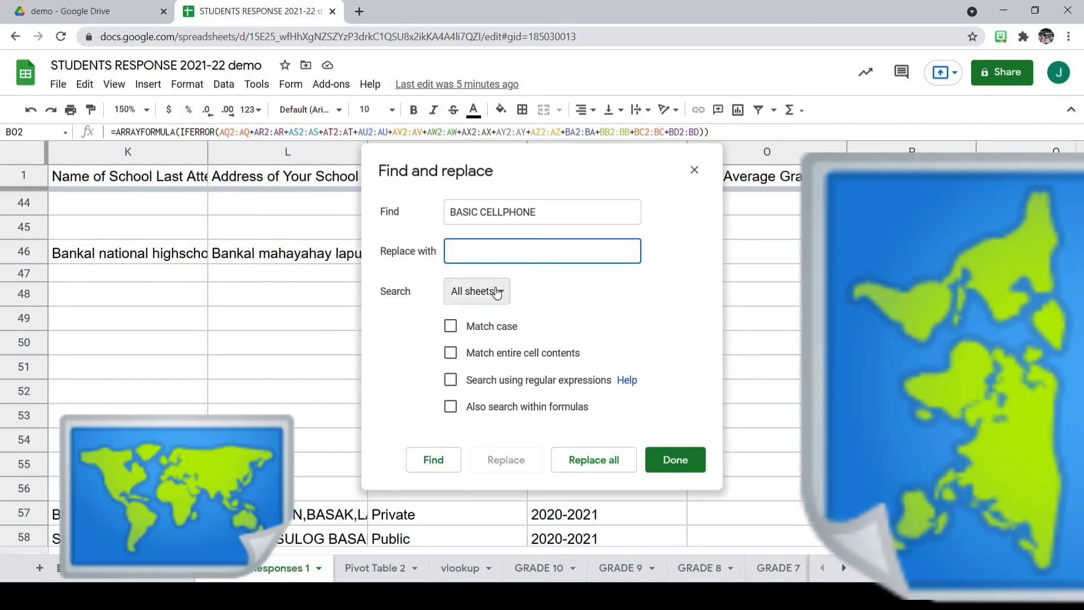
{"action": "left_click", "coordinate": [497, 293]}
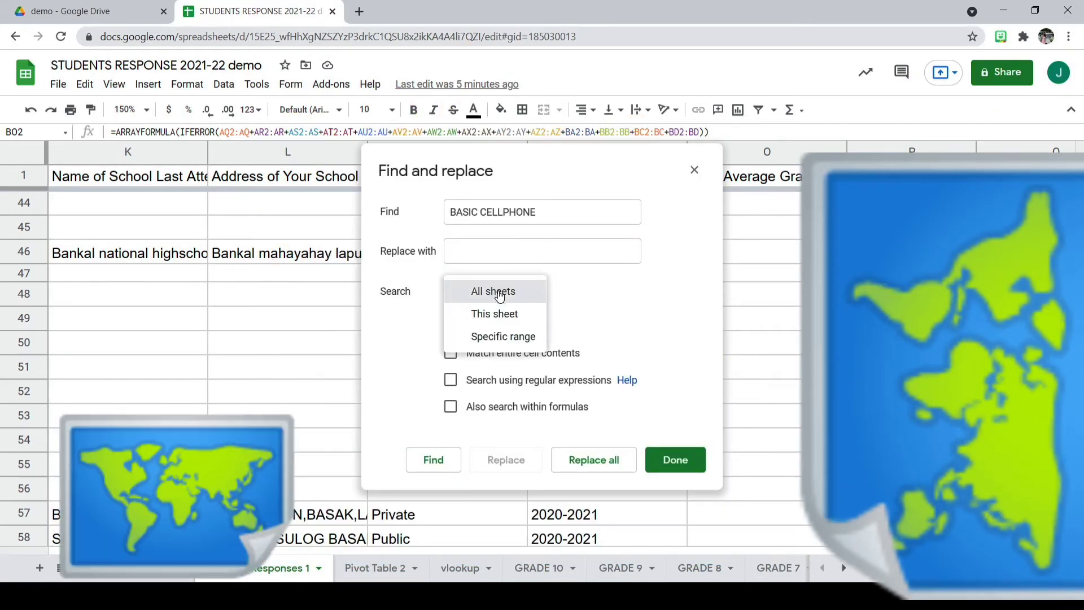
{"action": "left_click", "coordinate": [624, 308]}
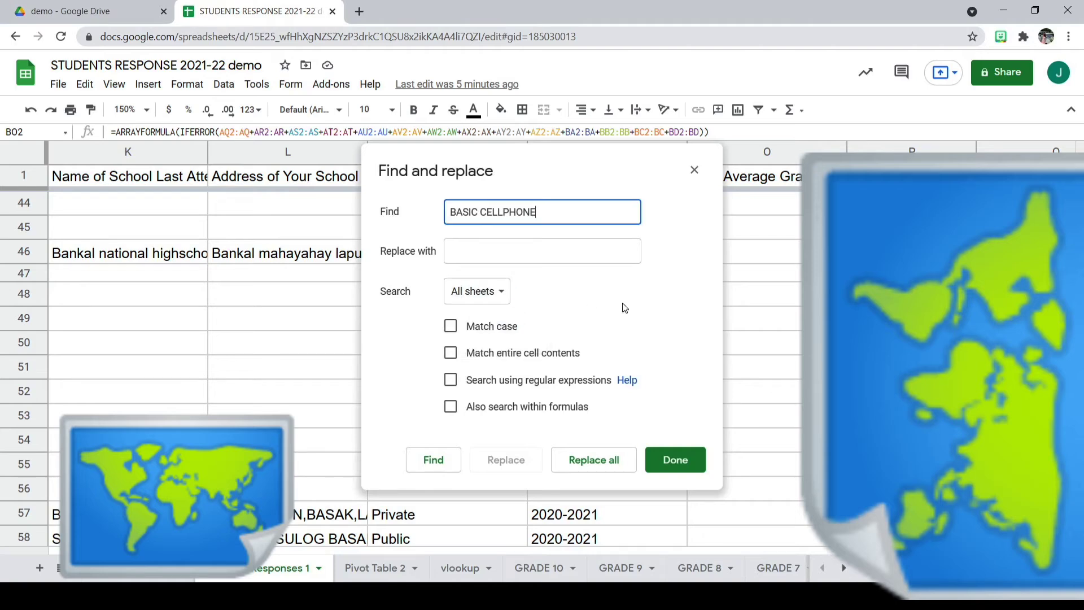
{"action": "left_click", "coordinate": [695, 170]}
Go back to the DASHBOARD sheet and review the DA4, DA6 and DA7 descriptions in the device legend.
{"action": "left_click", "coordinate": [140, 567]}
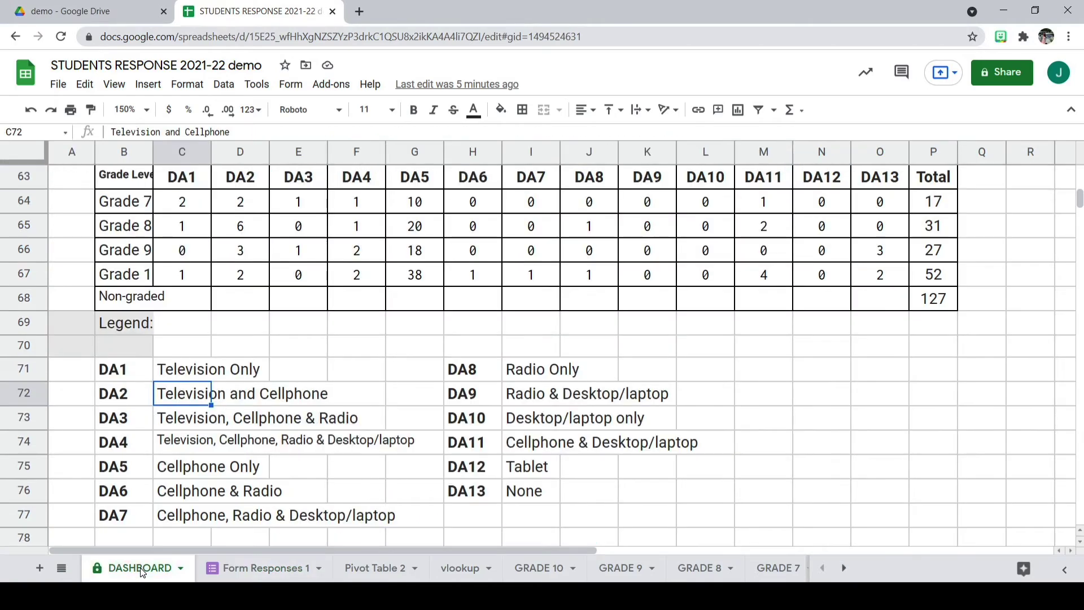
{"action": "left_click", "coordinate": [188, 450]}
{"action": "left_click", "coordinate": [196, 490]}
{"action": "left_click", "coordinate": [187, 515]}
Examine the DA1 COUNTIFS formulas for Grades 7 to 9 in the D3 table, highlighting Grade 7's response range and device criterion.
{"action": "scroll", "coordinate": [185, 514], "scroll_direction": "up", "scroll_amount": 1}
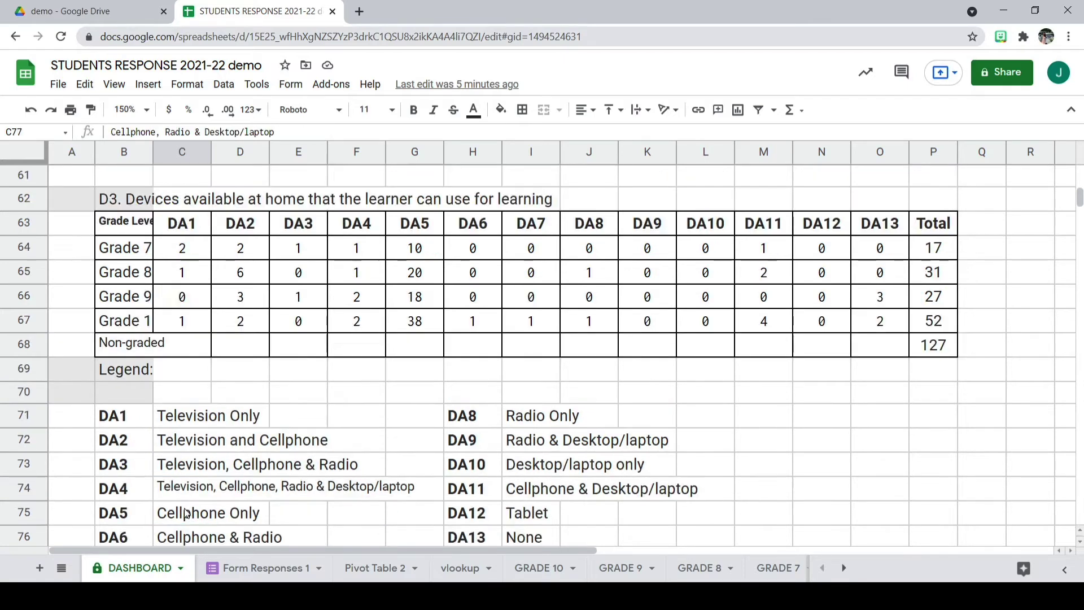
{"action": "scroll", "coordinate": [186, 514], "scroll_direction": "up", "scroll_amount": 2}
{"action": "left_click", "coordinate": [193, 343]}
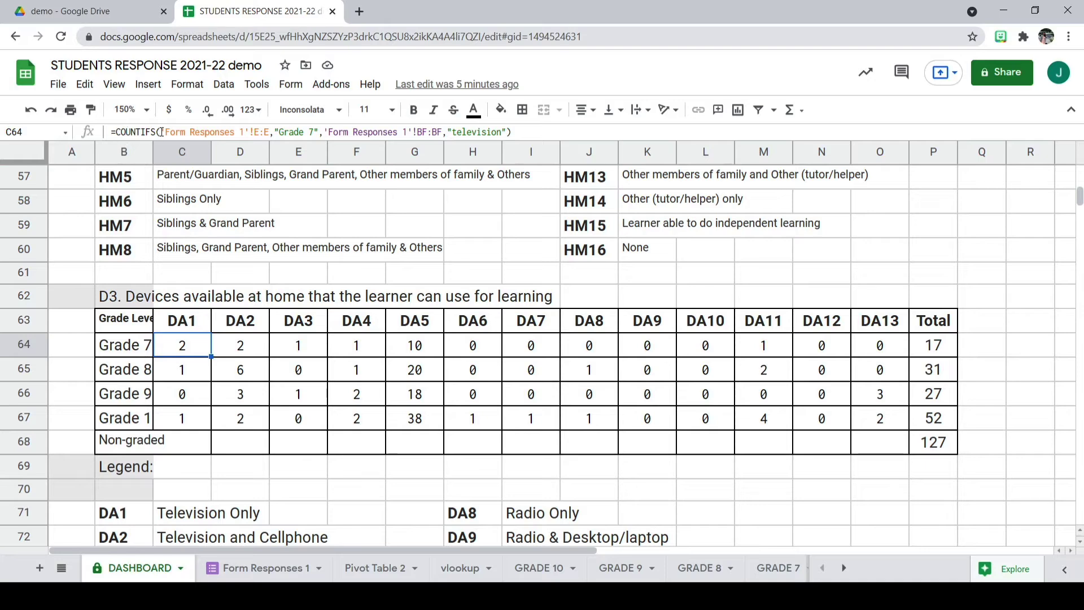
{"action": "left_click_drag", "start_coordinate": [161, 132], "coordinate": [444, 132]}
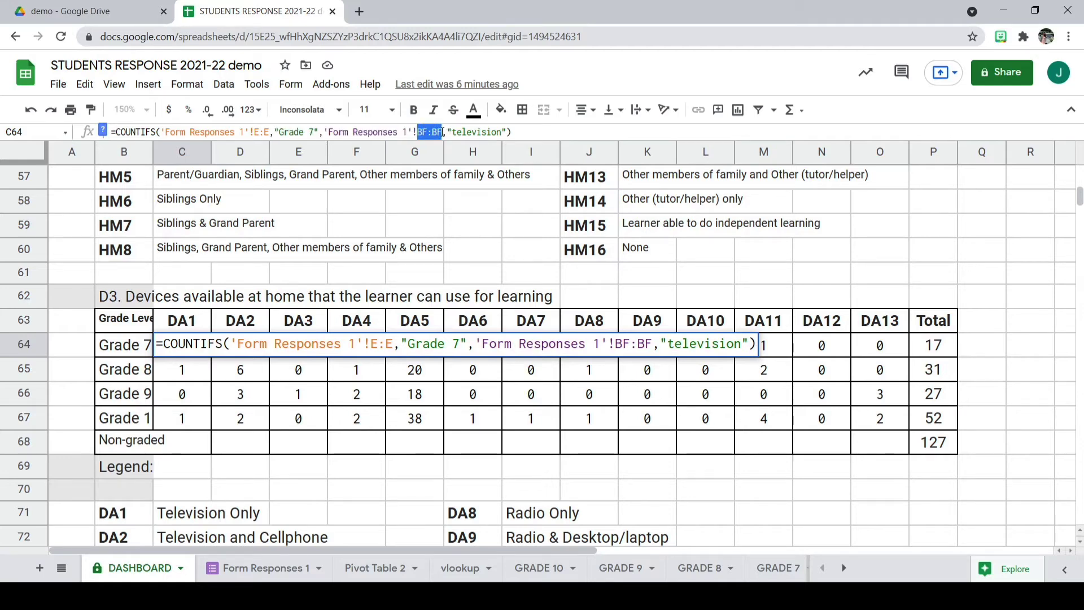
{"action": "left_click_drag", "start_coordinate": [512, 132], "coordinate": [448, 131]}
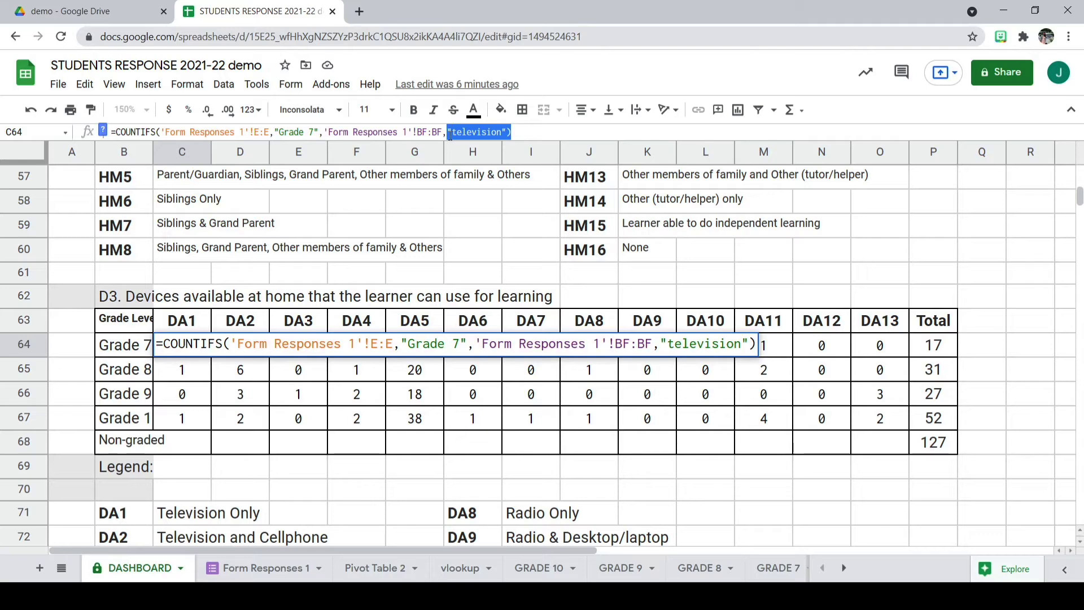
{"action": "left_click", "coordinate": [173, 372]}
{"action": "left_click", "coordinate": [179, 395]}
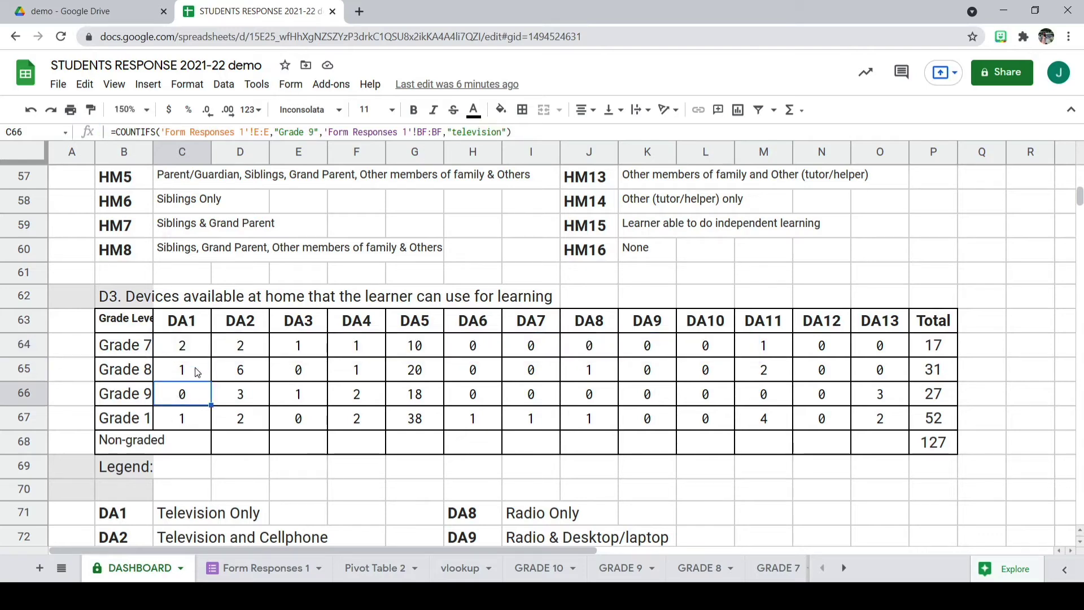
Examine the Grade 7 COUNTIFS formulas for DA2 and DA3, focusing on the combined device names used as criteria.
{"action": "left_click", "coordinate": [235, 346]}
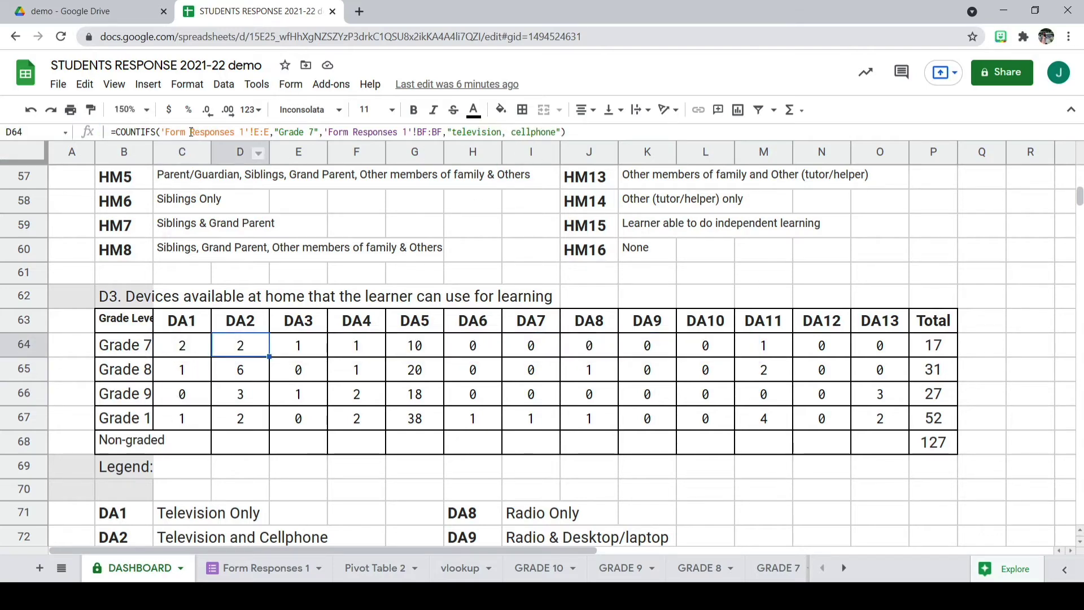
{"action": "left_click_drag", "start_coordinate": [119, 132], "coordinate": [323, 131]}
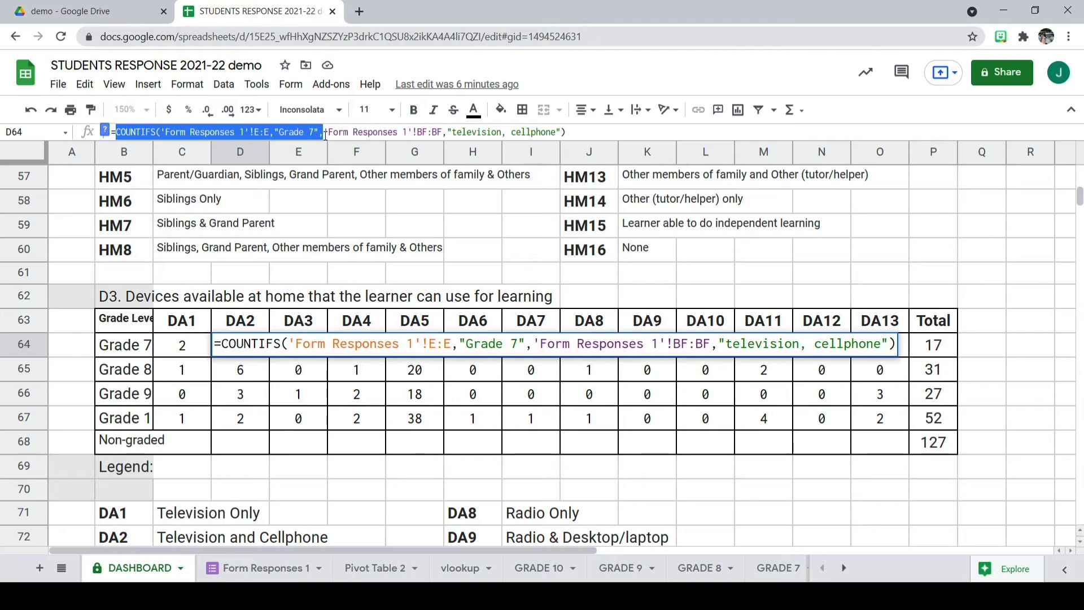
{"action": "left_click", "coordinate": [603, 129]}
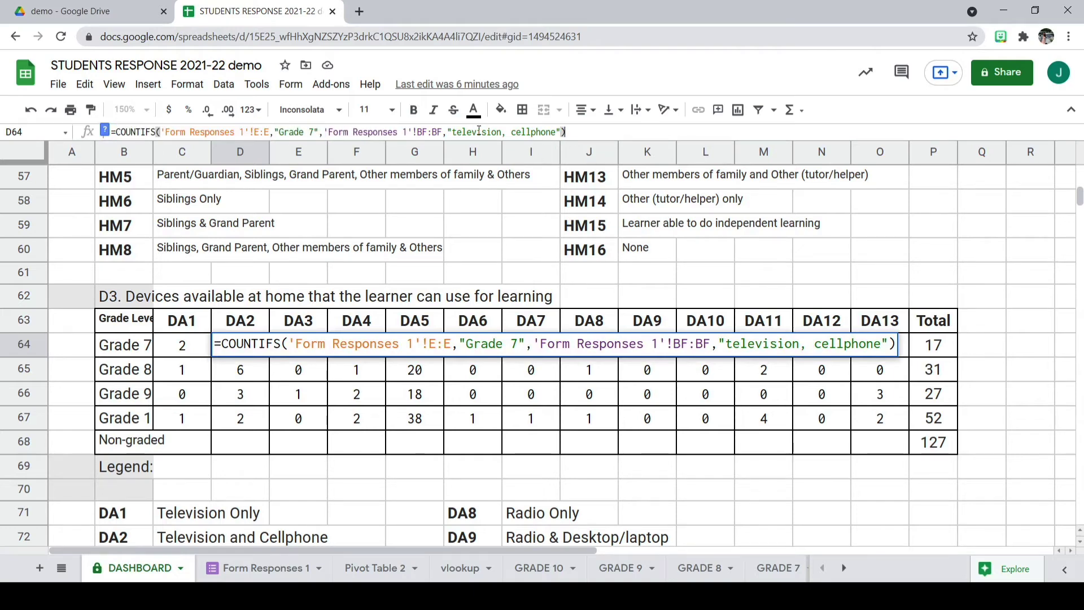
{"action": "key", "text": "Tab"}
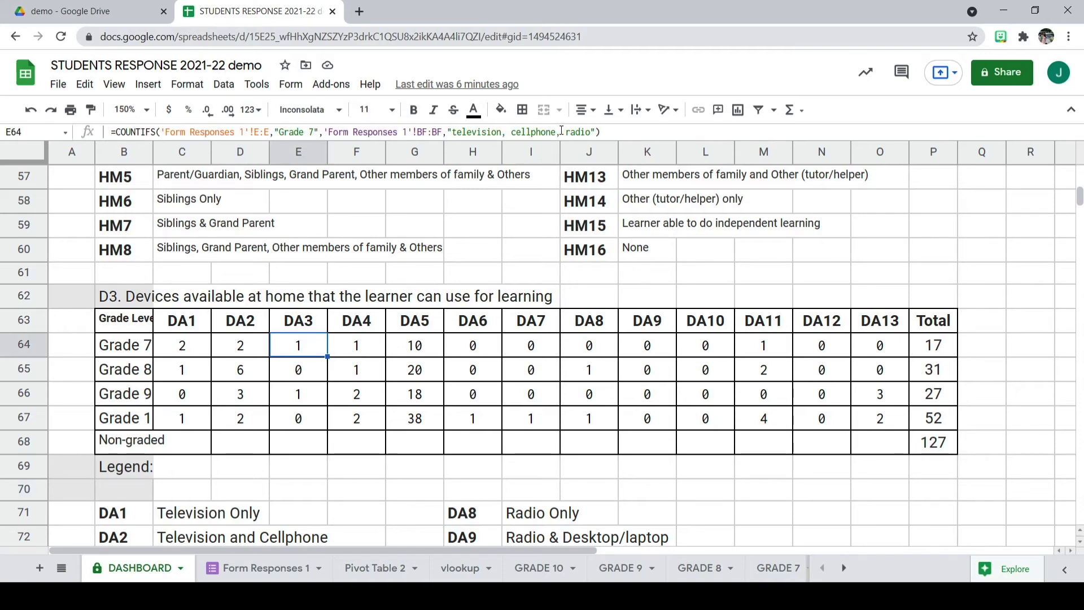
{"action": "double_click", "coordinate": [570, 132]}
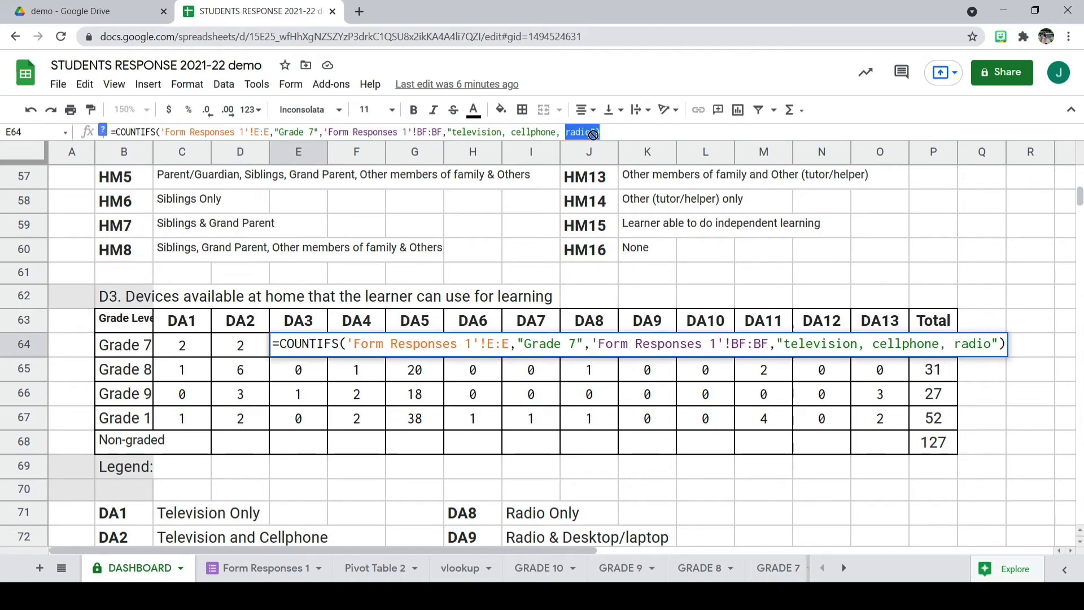
{"action": "left_click", "coordinate": [594, 132]}
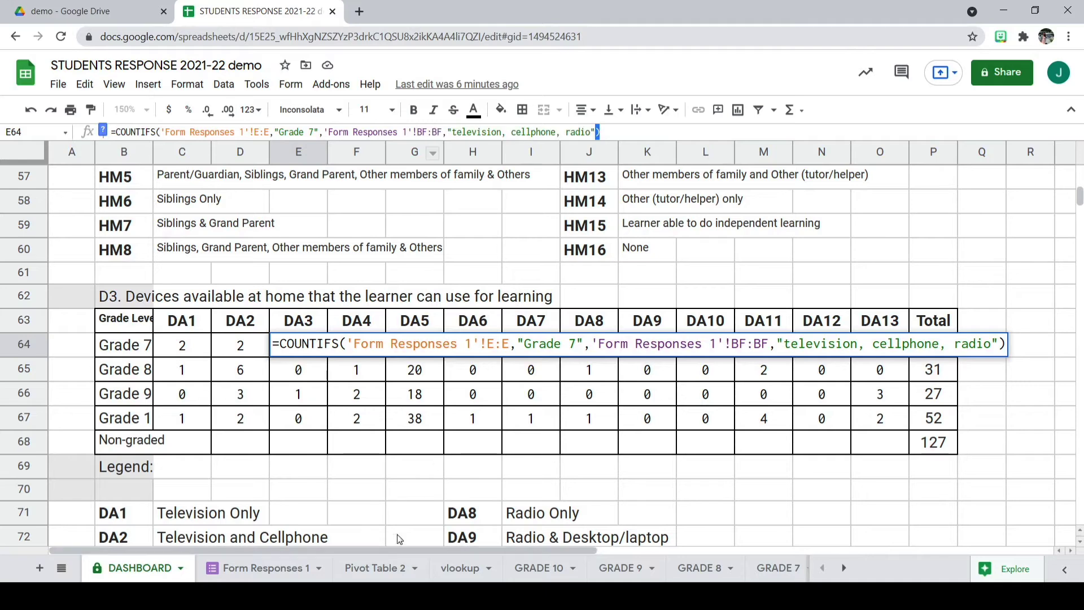
Examine the Grade 7 COUNTIFS formula for DA4 in the D3 table, including its combined device criterion.
{"action": "left_click", "coordinate": [384, 492]}
{"action": "left_click", "coordinate": [364, 351]}
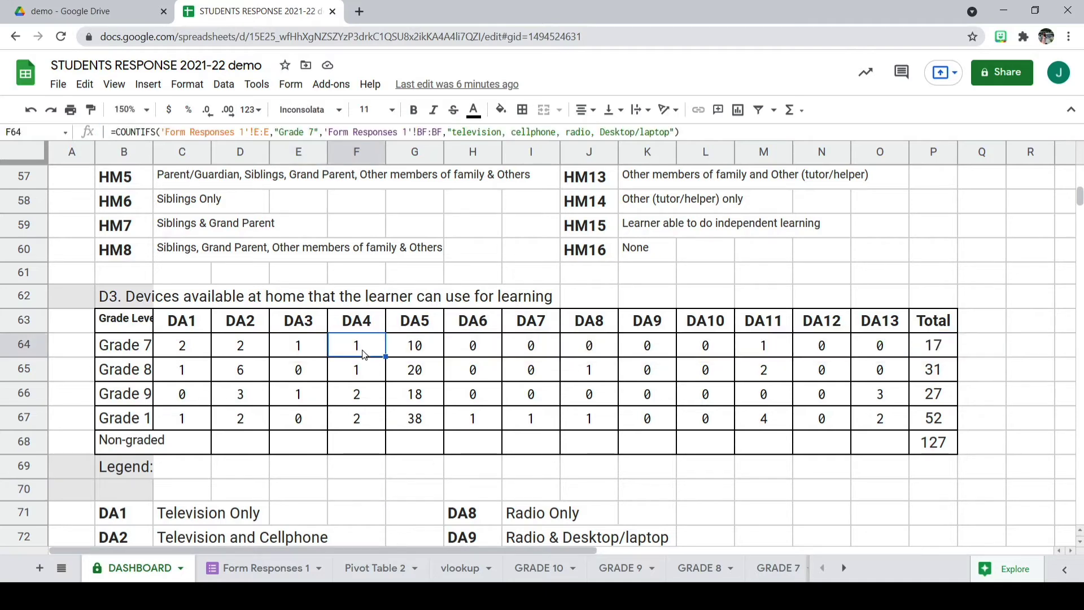
{"action": "left_click", "coordinate": [691, 132]}
{"action": "left_click", "coordinate": [347, 483]}
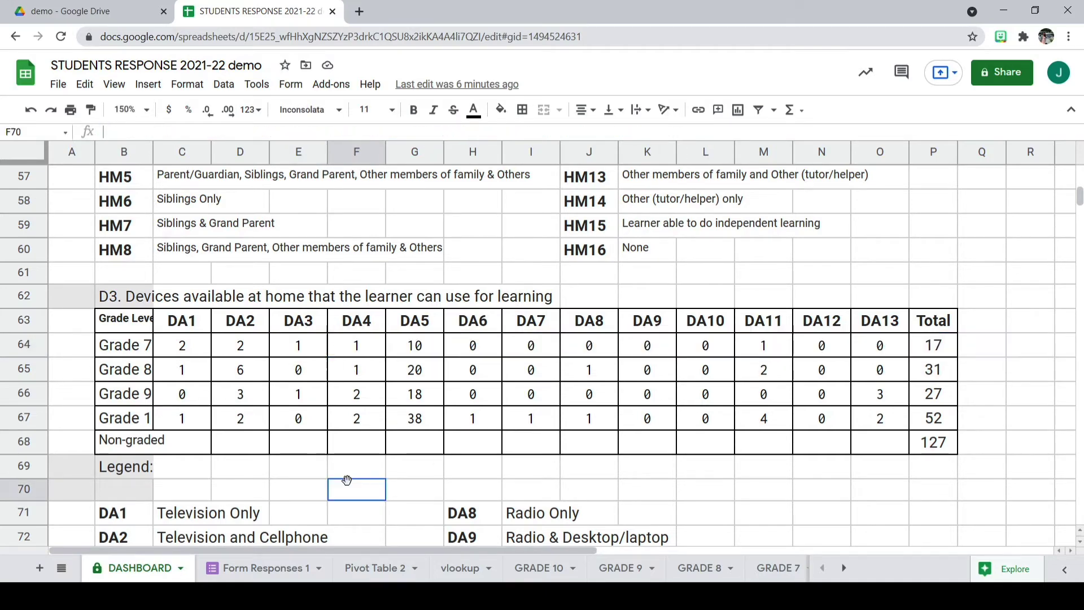
Review the DA1, DA2 and DA3 descriptions in the device legend, highlighting the "& Radio" part of DA3.
{"action": "scroll", "coordinate": [347, 481], "scroll_direction": "down", "scroll_amount": 2}
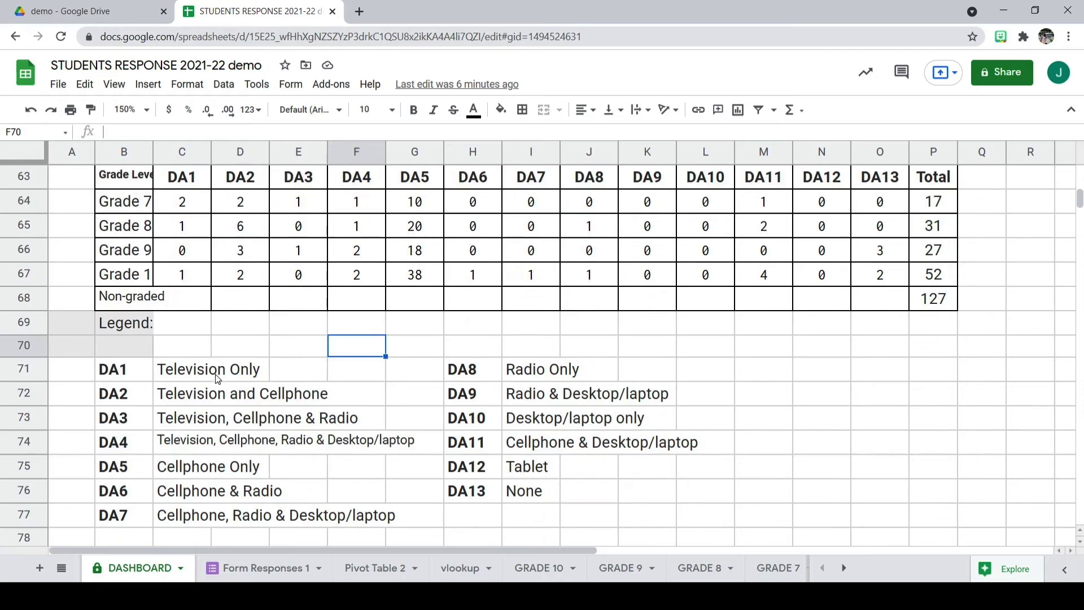
{"action": "scroll", "coordinate": [215, 392], "scroll_direction": "up", "scroll_amount": 2}
{"action": "scroll", "coordinate": [215, 392], "scroll_direction": "down", "scroll_amount": 1}
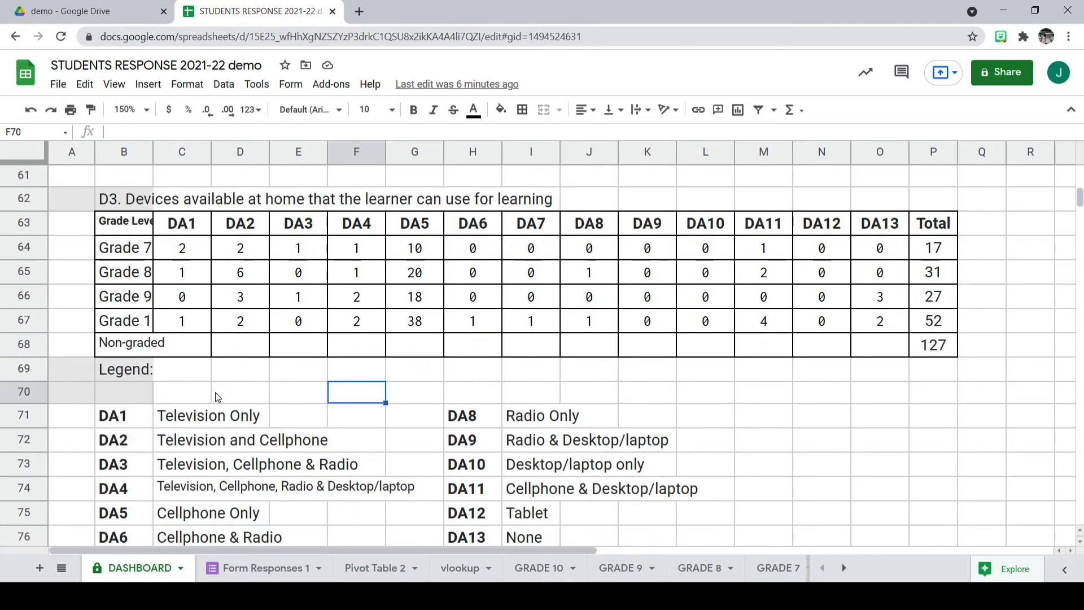
{"action": "left_click", "coordinate": [177, 424]}
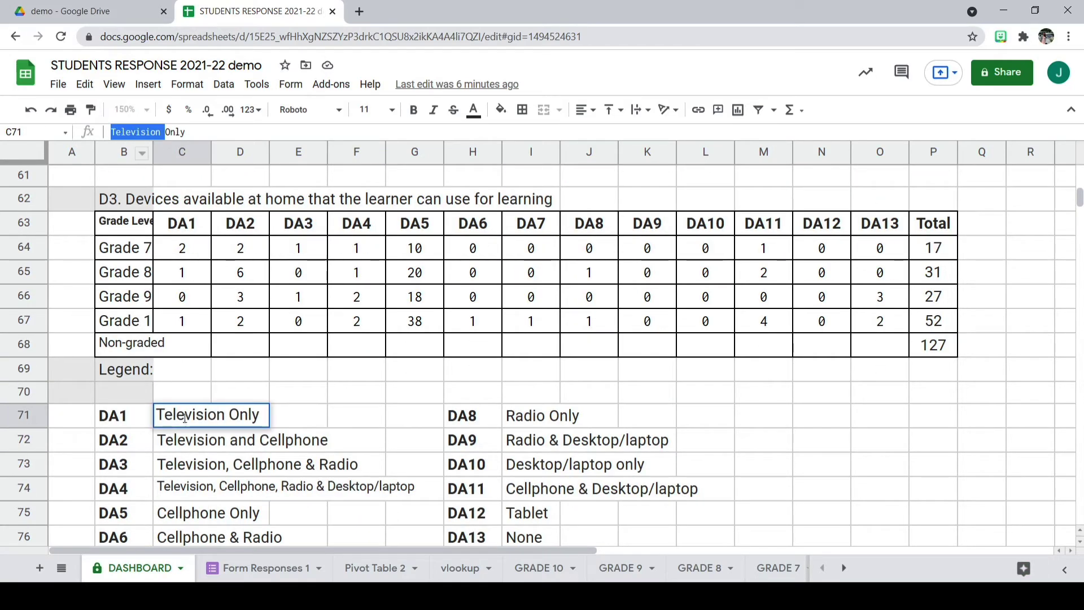
{"action": "left_click", "coordinate": [188, 472]}
{"action": "left_click", "coordinate": [213, 443]}
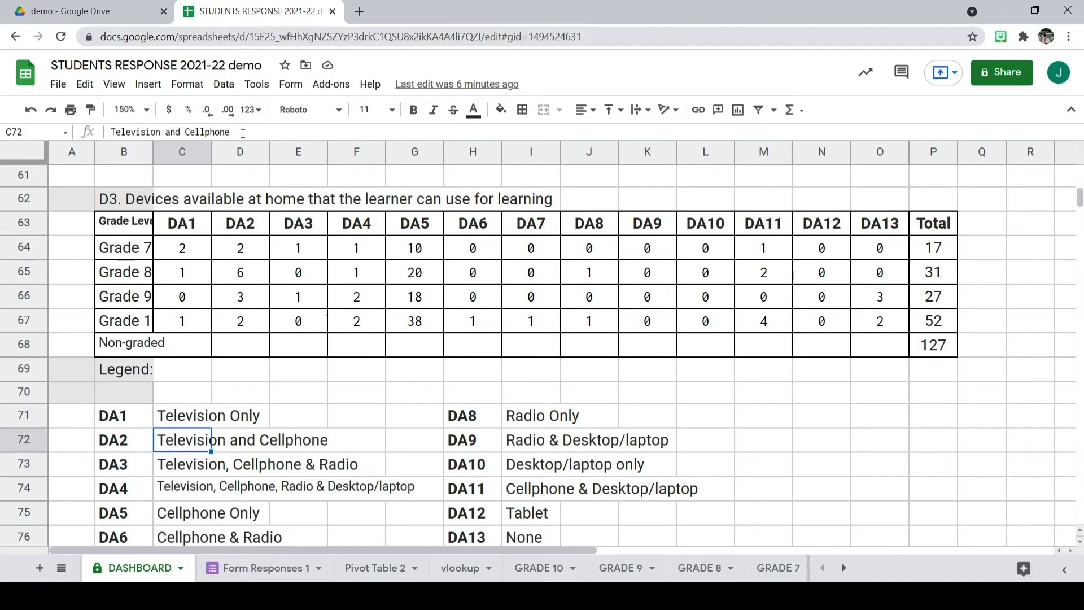
{"action": "left_click_drag", "start_coordinate": [229, 131], "coordinate": [112, 132]}
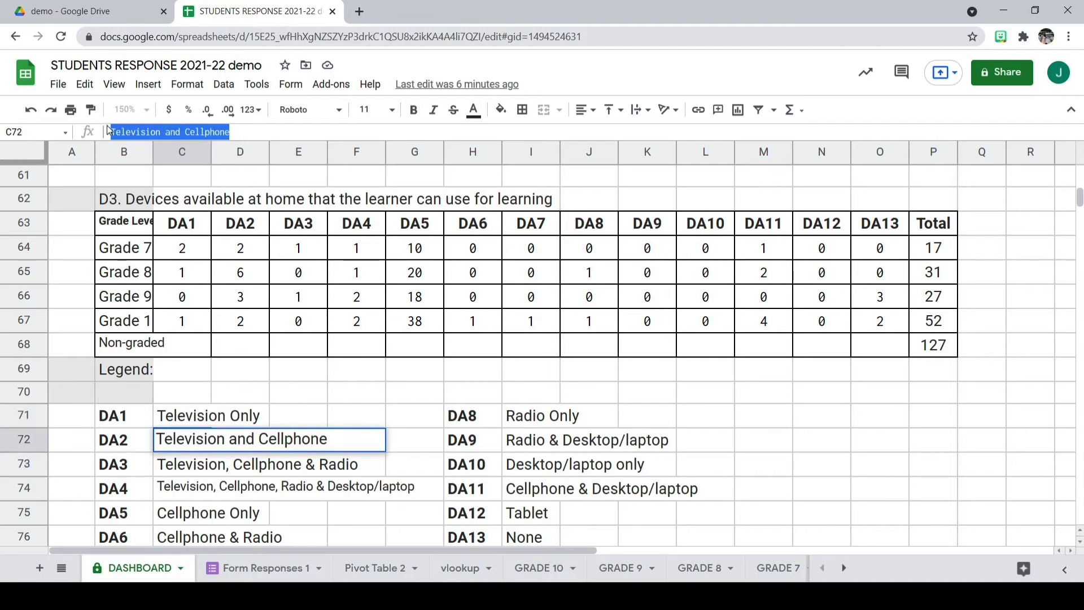
{"action": "left_click", "coordinate": [201, 464]}
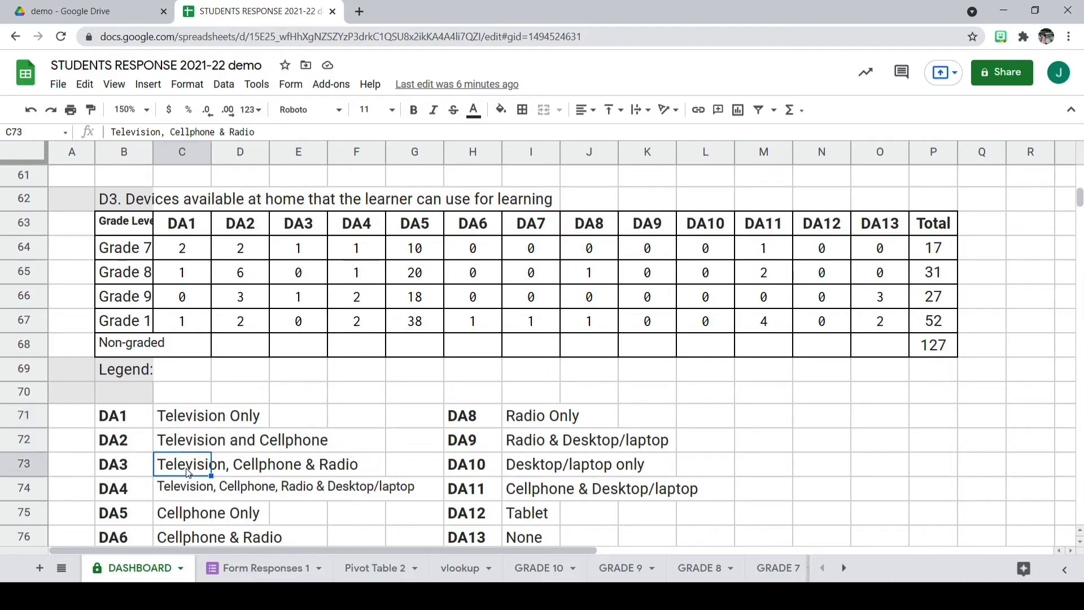
{"action": "left_click", "coordinate": [265, 133]}
{"action": "left_click_drag", "start_coordinate": [271, 134], "coordinate": [219, 131]}
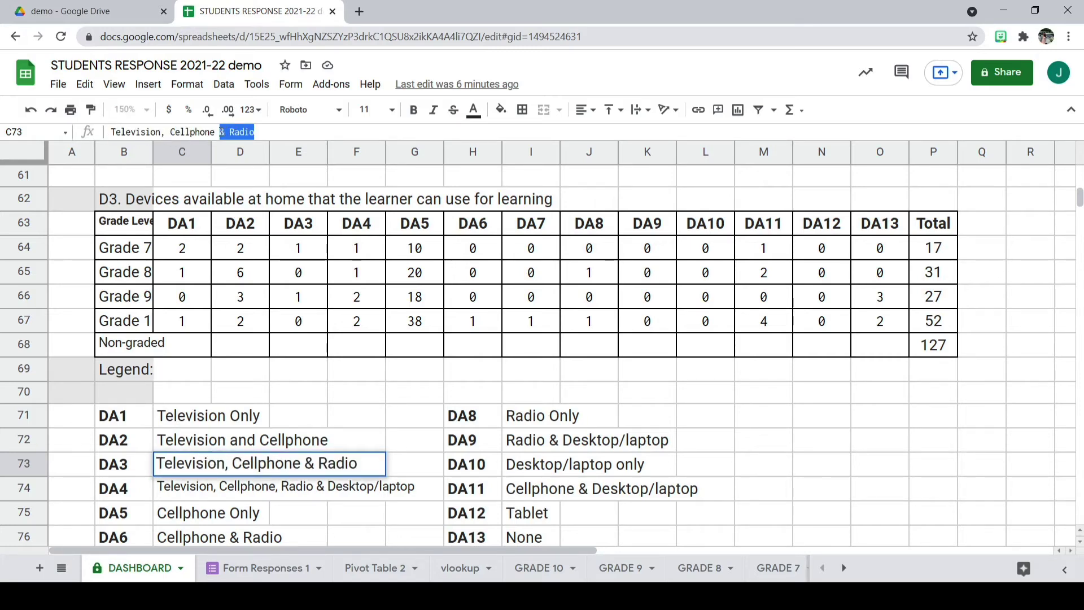
Review the DA4 description in the device legend, highlighting the full device combination and its "Radio & Desktop/laptop" part.
{"action": "left_click", "coordinate": [172, 497]}
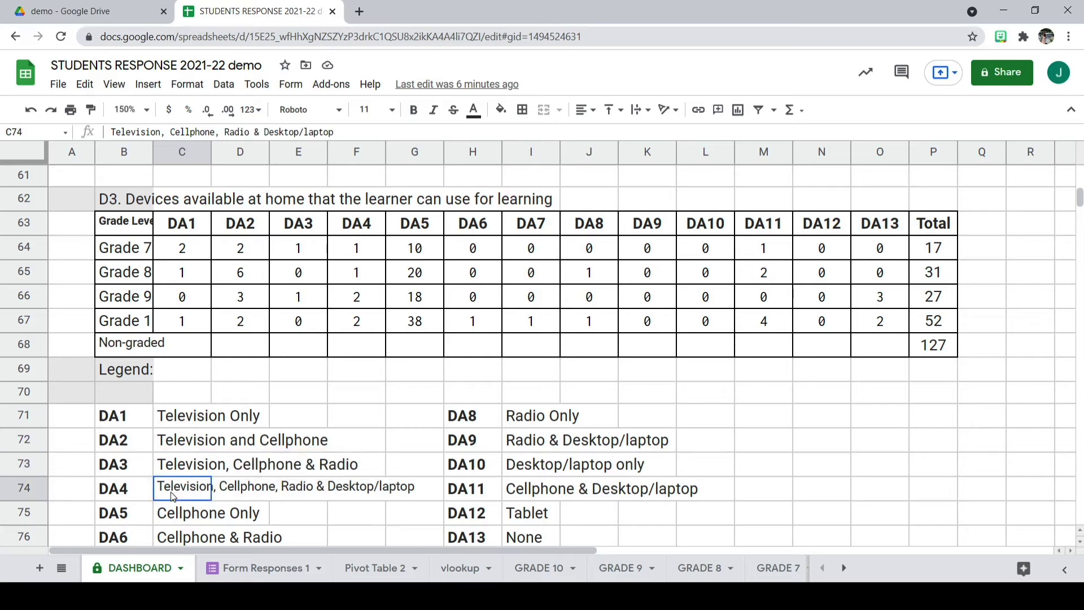
{"action": "left_click_drag", "start_coordinate": [352, 136], "coordinate": [143, 142]}
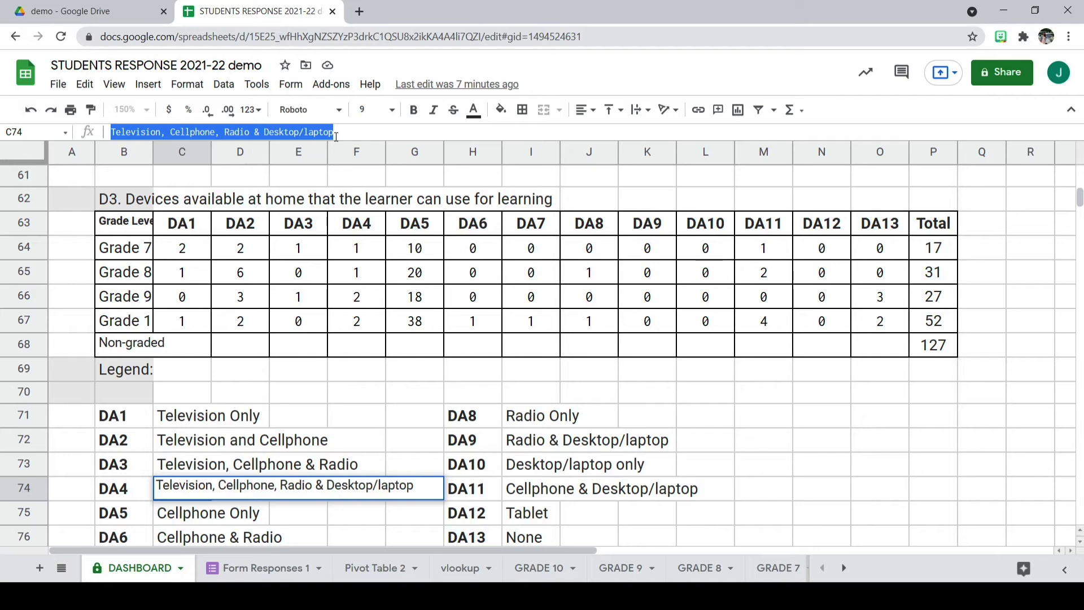
{"action": "left_click", "coordinate": [241, 134]}
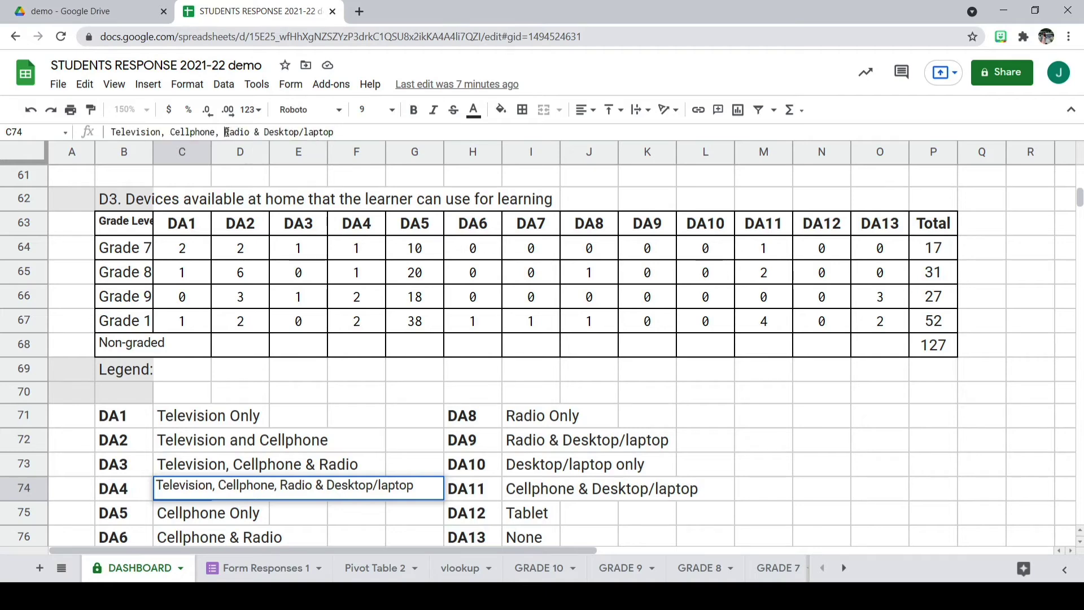
{"action": "left_click_drag", "start_coordinate": [225, 132], "coordinate": [265, 133]}
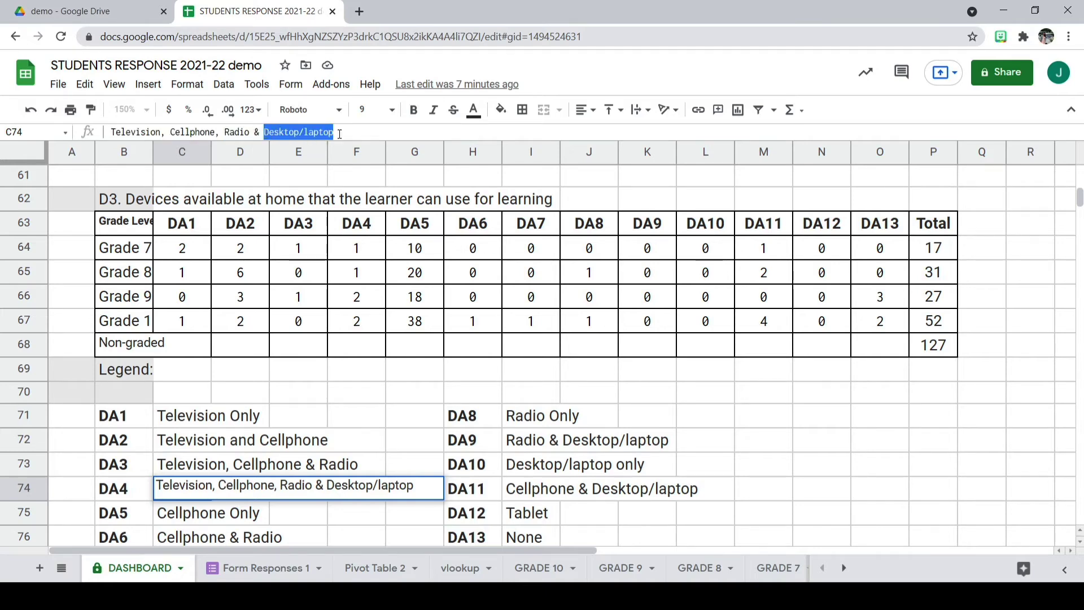
{"action": "left_click", "coordinate": [346, 134]}
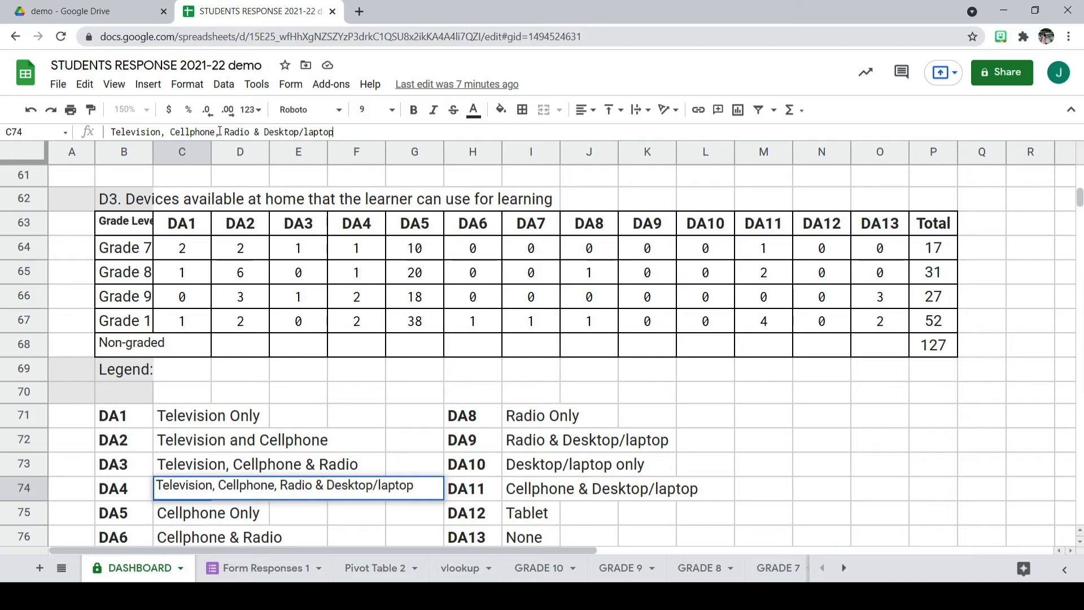
{"action": "left_click_drag", "start_coordinate": [225, 132], "coordinate": [357, 128]}
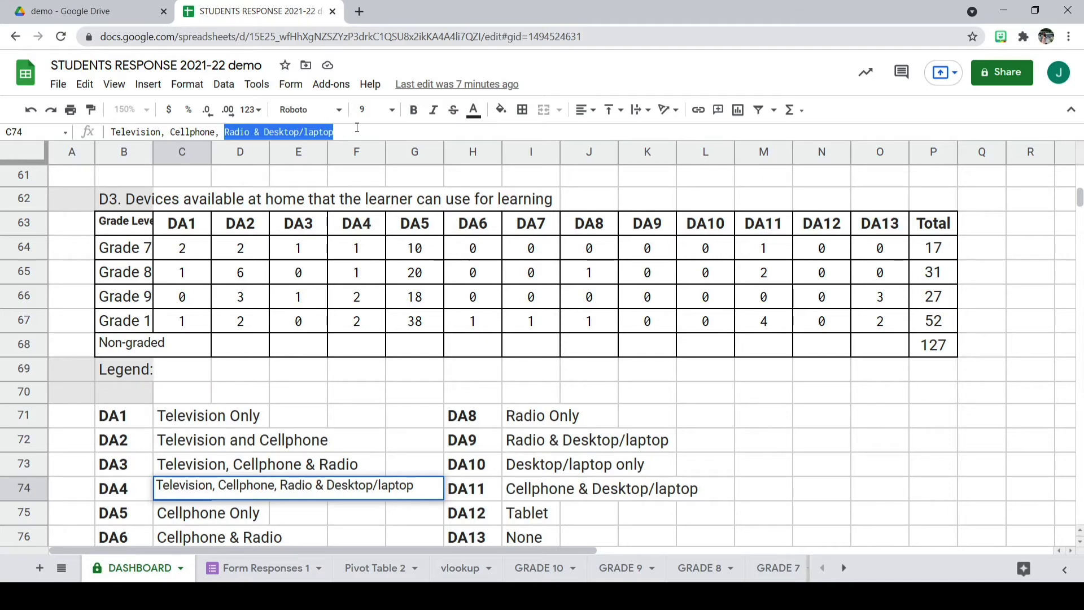
{"action": "left_click", "coordinate": [340, 392]}
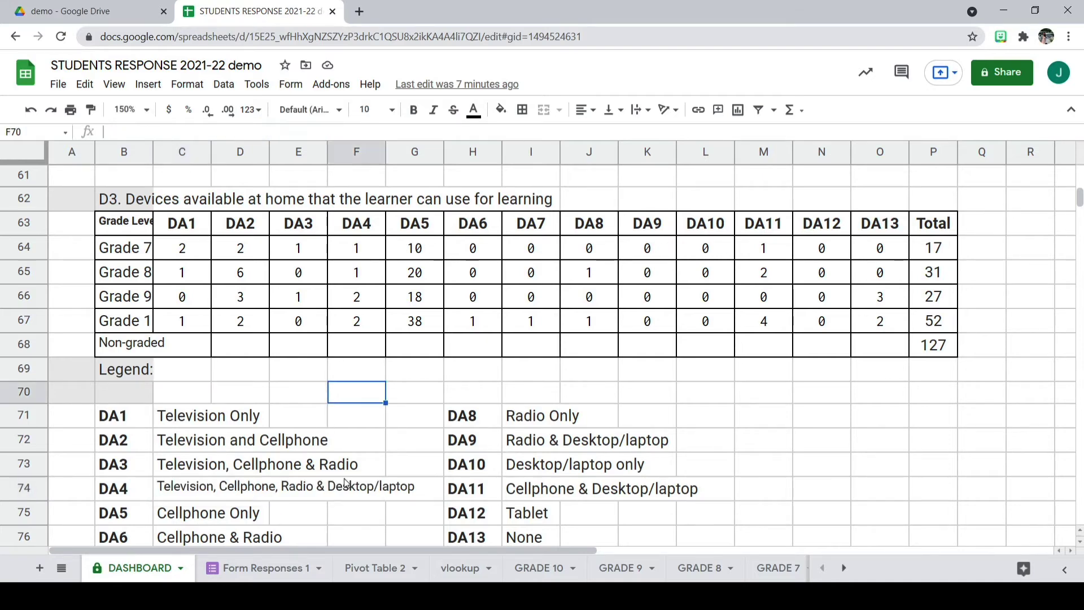
Review the DA5 and DA7 cellphone descriptions and the rest of the device legend.
{"action": "scroll", "coordinate": [346, 484], "scroll_direction": "down", "scroll_amount": 1}
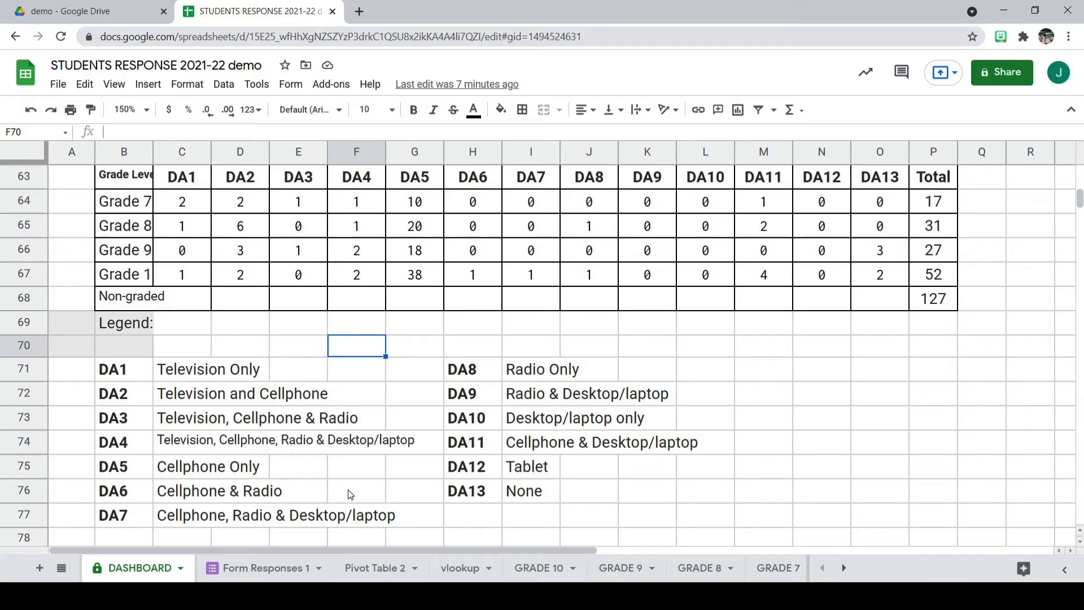
{"action": "left_click", "coordinate": [206, 473]}
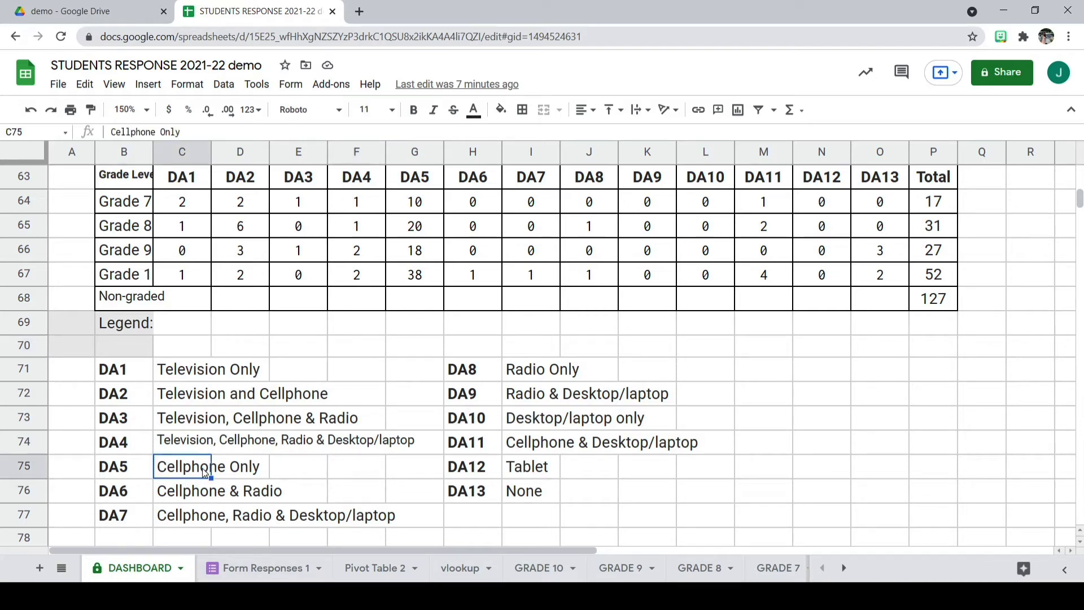
{"action": "left_click", "coordinate": [523, 459]}
{"action": "left_click", "coordinate": [251, 519]}
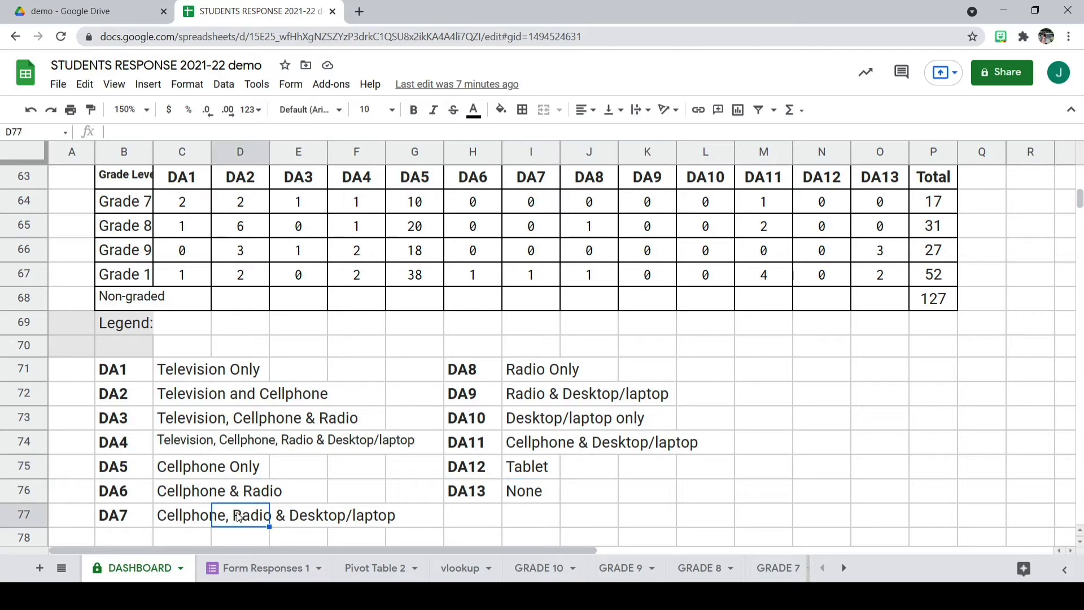
{"action": "left_click", "coordinate": [194, 524]}
{"action": "scroll", "coordinate": [537, 485], "scroll_direction": "down", "scroll_amount": 2}
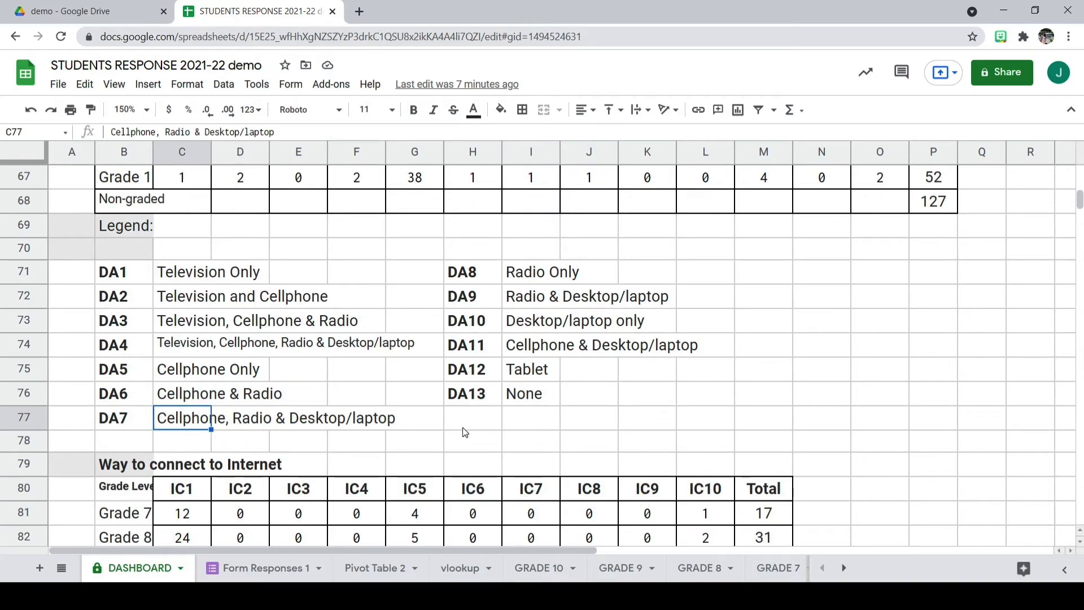
Reduce the font size of the Grade 7 to Grade 10 labels in the "Way to connect to Internet" table so they fit their column.
{"action": "scroll", "coordinate": [464, 435], "scroll_direction": "up", "scroll_amount": 1}
{"action": "scroll", "coordinate": [456, 465], "scroll_direction": "down", "scroll_amount": 3}
{"action": "scroll", "coordinate": [458, 470], "scroll_direction": "down", "scroll_amount": 2}
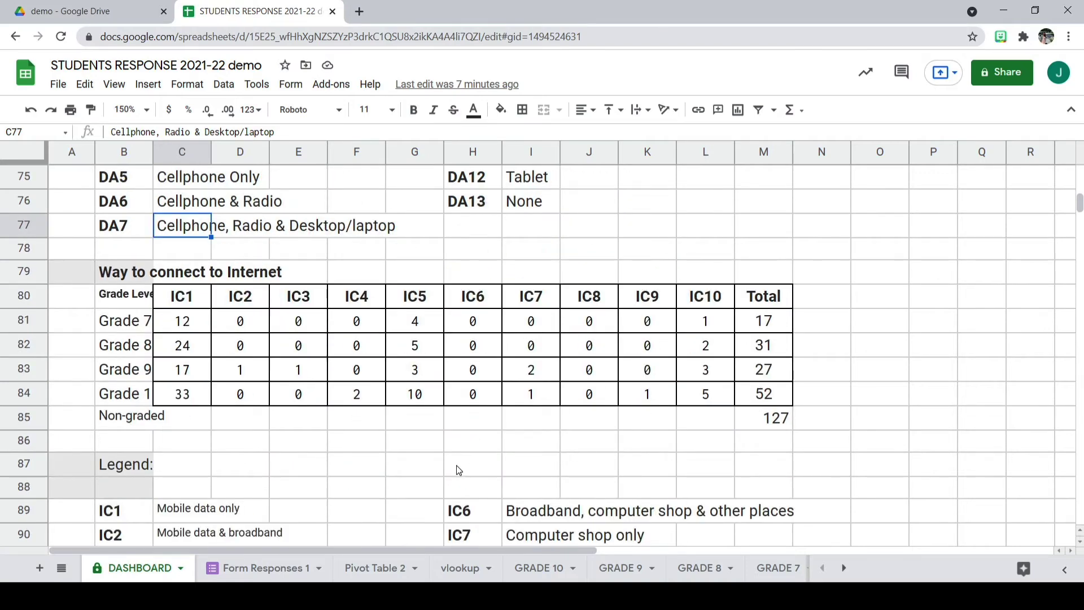
{"action": "left_click_drag", "start_coordinate": [133, 329], "coordinate": [127, 396]}
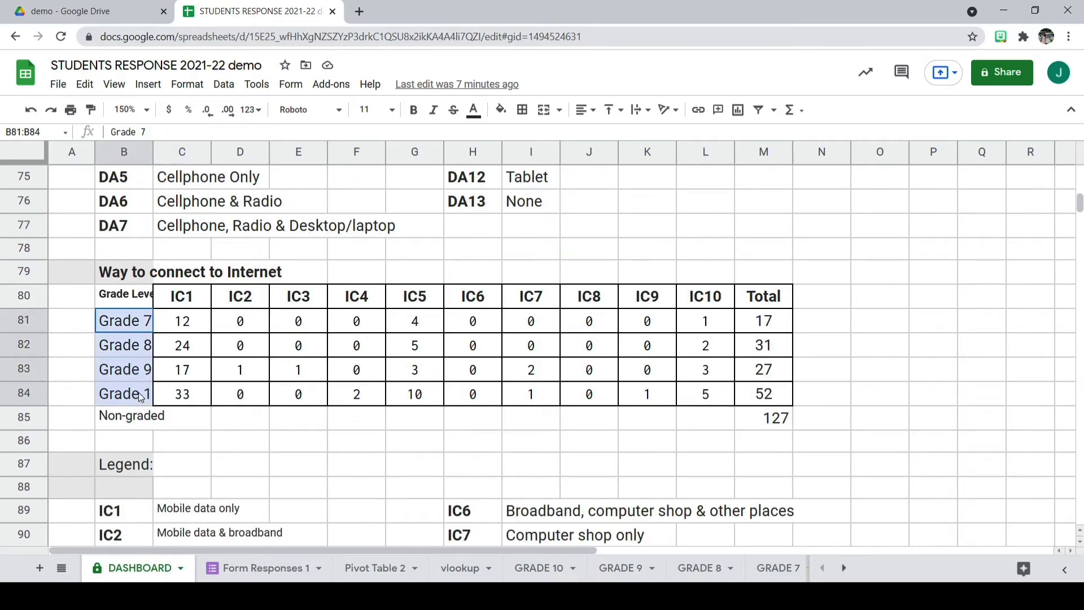
{"action": "left_click", "coordinate": [396, 116]}
{"action": "left_click", "coordinate": [364, 205]}
{"action": "left_click", "coordinate": [260, 415]}
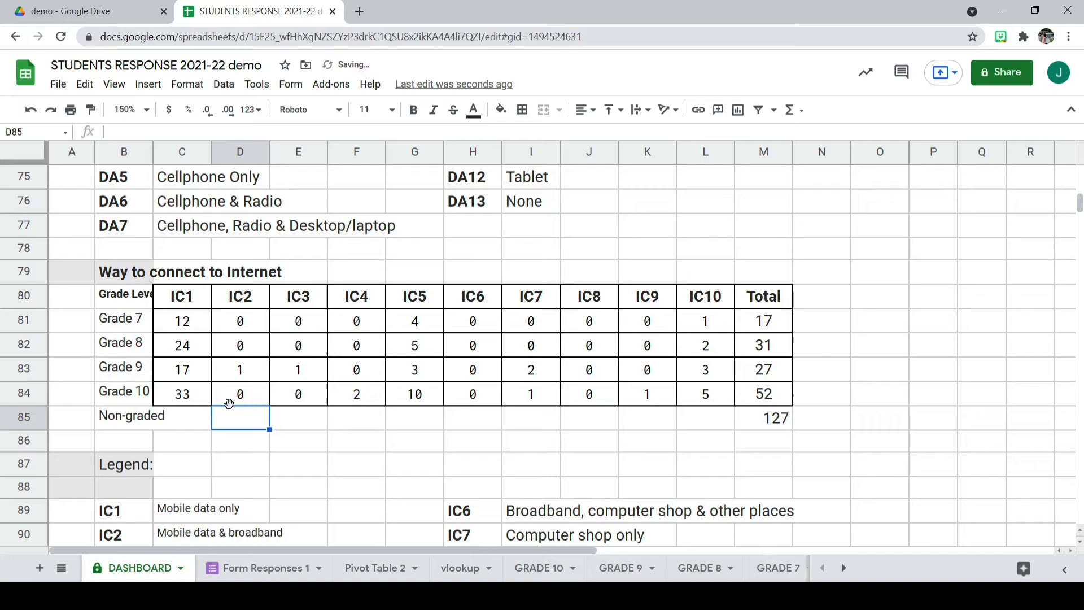
Examine the Grade 7 COUNTIFS formula for IC1 in the internet table, highlighting its grade condition and the 'Form Responses 1'!BH:BH range.
{"action": "left_click", "coordinate": [140, 282]}
{"action": "scroll", "coordinate": [140, 285], "scroll_direction": "up", "scroll_amount": 4}
{"action": "scroll", "coordinate": [141, 299], "scroll_direction": "down", "scroll_amount": 2}
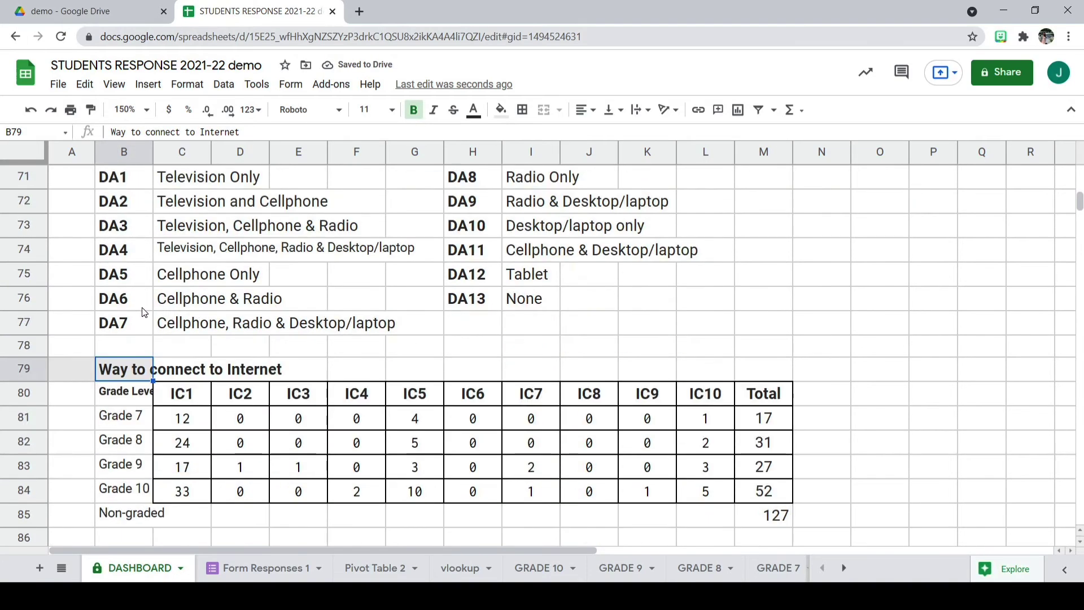
{"action": "scroll", "coordinate": [143, 312], "scroll_direction": "down", "scroll_amount": 2}
{"action": "scroll", "coordinate": [198, 380], "scroll_direction": "down", "scroll_amount": 2}
{"action": "left_click", "coordinate": [199, 332]}
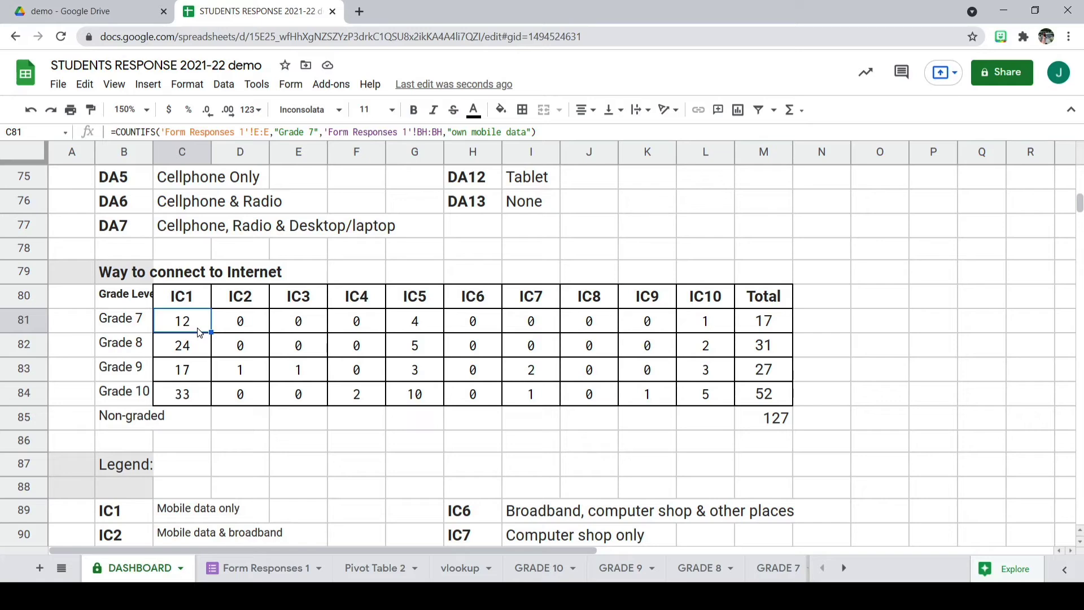
{"action": "left_click_drag", "start_coordinate": [116, 132], "coordinate": [320, 131]}
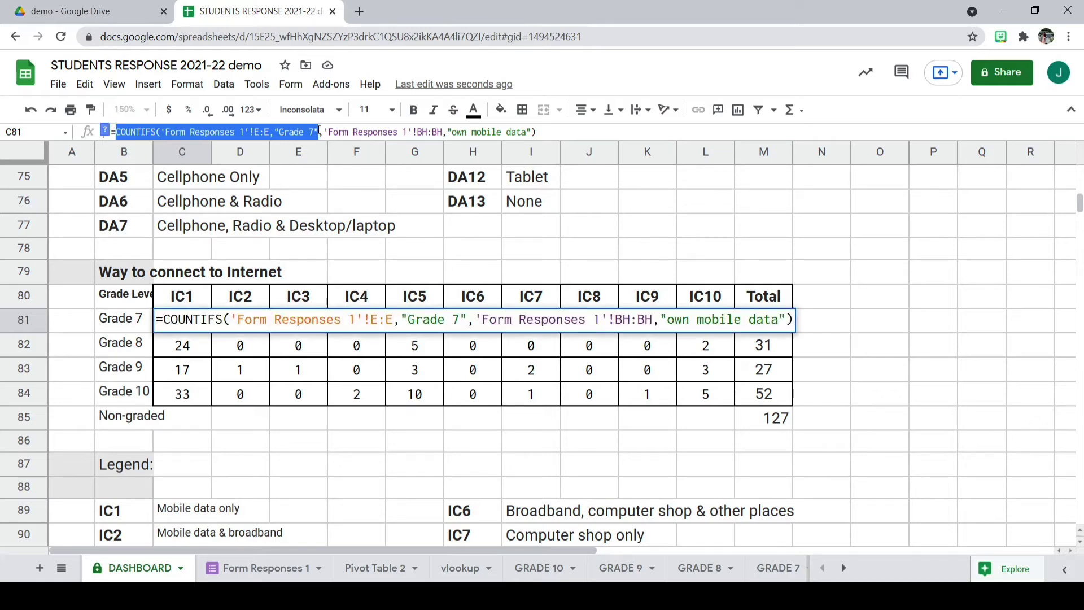
{"action": "left_click", "coordinate": [547, 134]}
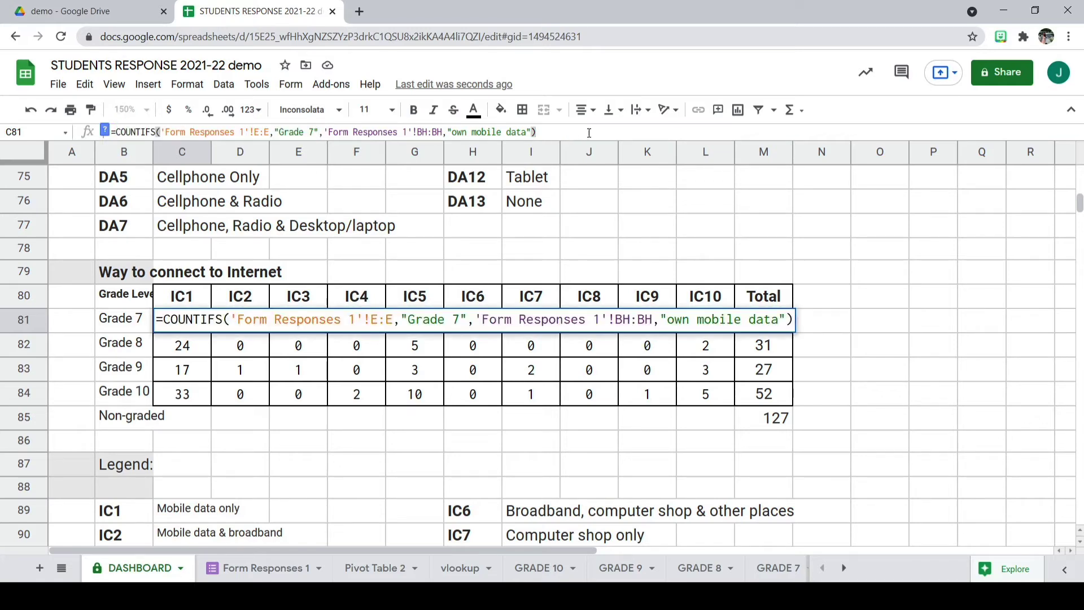
{"action": "left_click_drag", "start_coordinate": [326, 131], "coordinate": [445, 132]}
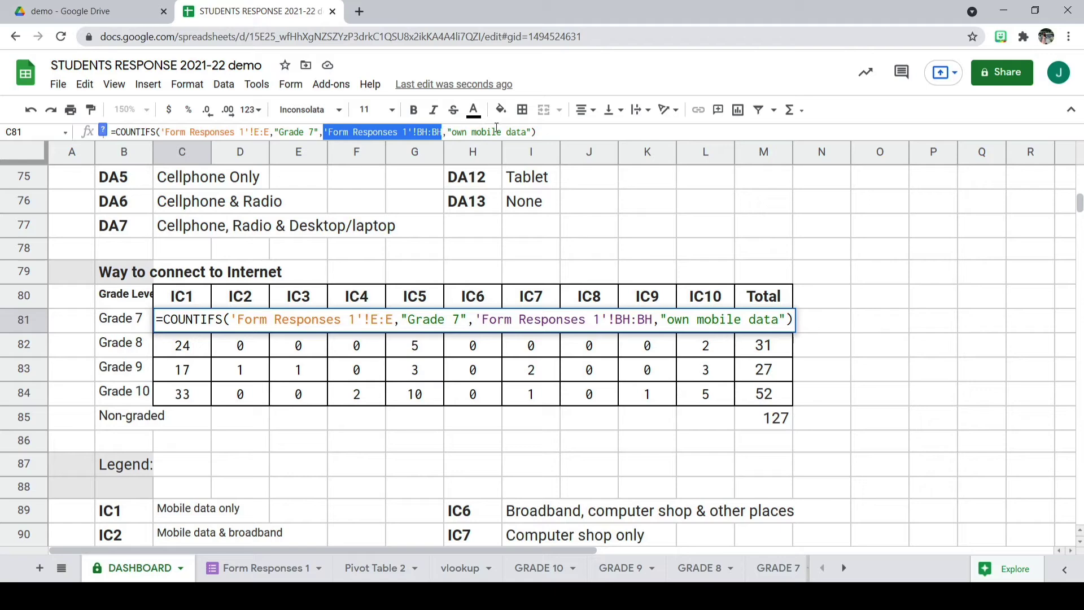
{"action": "left_click", "coordinate": [547, 131]}
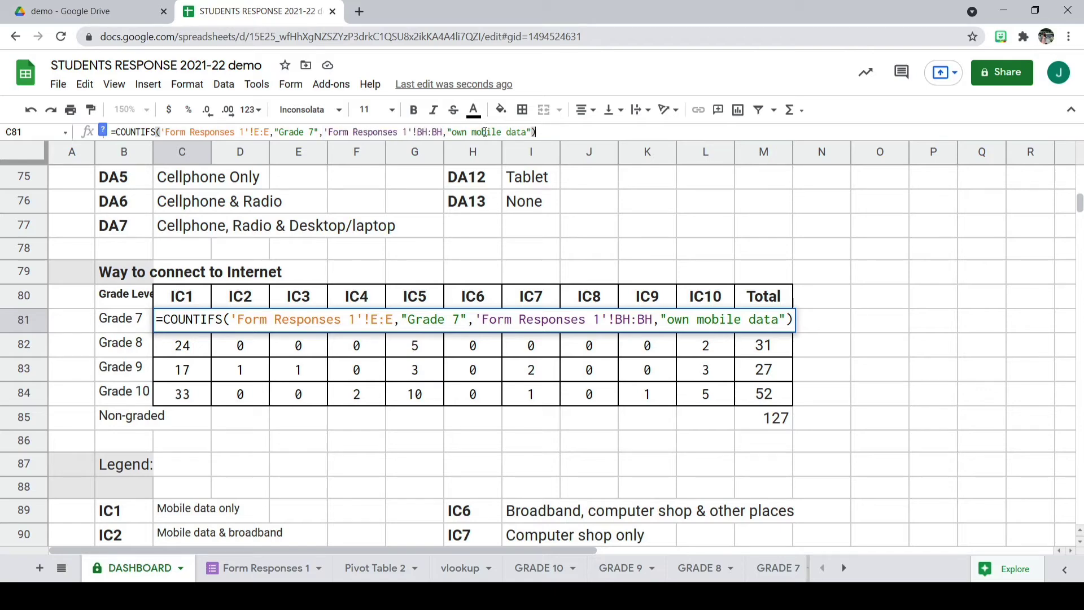
Examine the Grade 7 COUNTIFS formula for IC2, highlighting its combined mobile data and broadband criterion.
{"action": "key", "text": "Tab"}
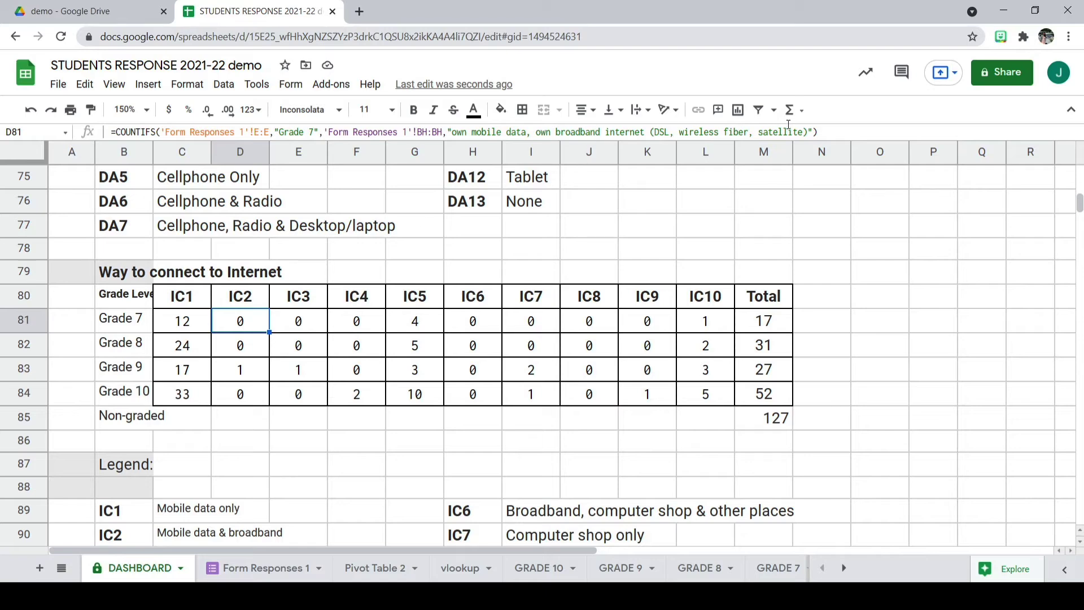
{"action": "left_click_drag", "start_coordinate": [840, 131], "coordinate": [455, 138]}
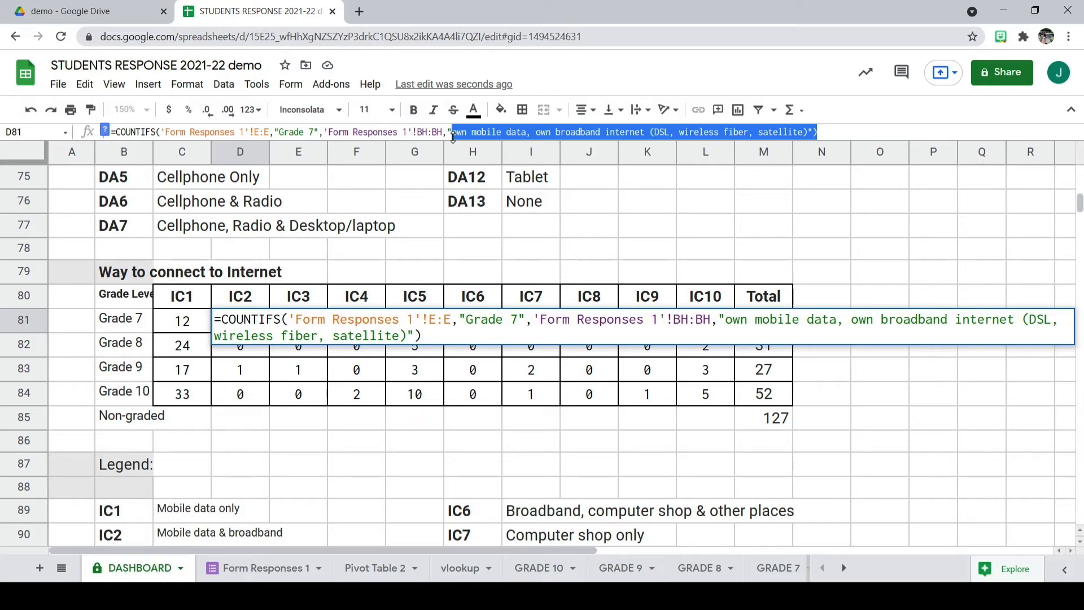
{"action": "left_click", "coordinate": [335, 480]}
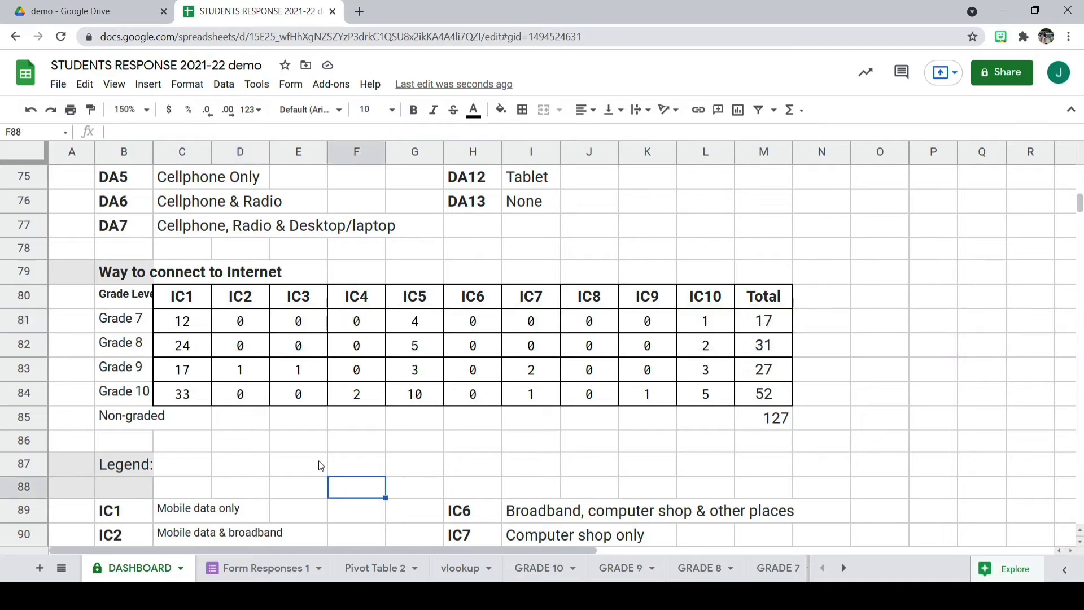
Examine the Grade 7 COUNTIFS formulas for IC4, IC5 and IC6, comparing their criteria with the internet connection legend.
{"action": "left_click", "coordinate": [363, 320]}
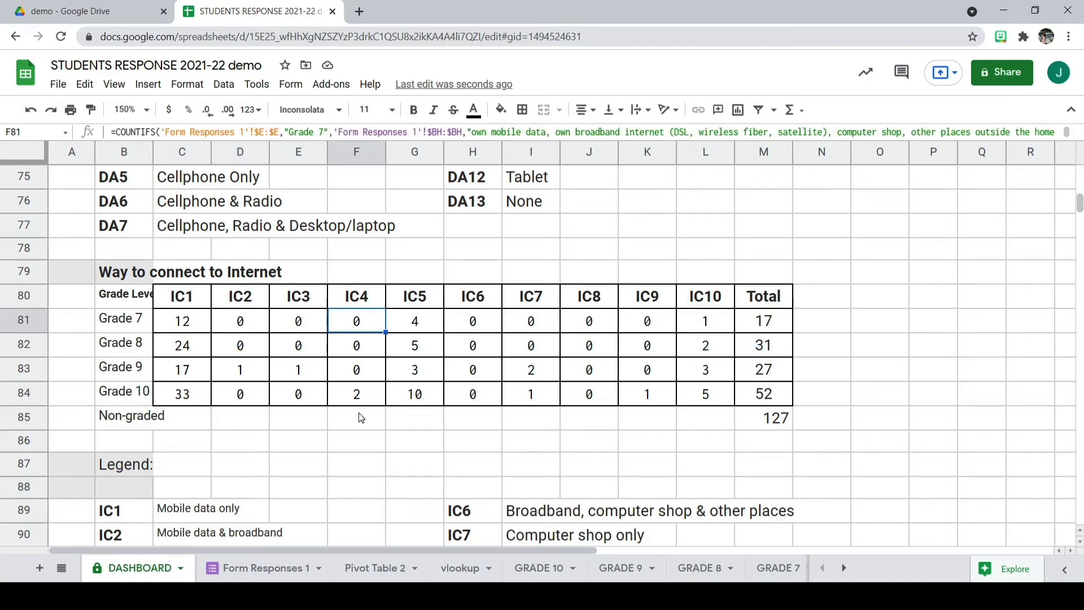
{"action": "scroll", "coordinate": [361, 418], "scroll_direction": "down", "scroll_amount": 2}
{"action": "left_click", "coordinate": [406, 232]}
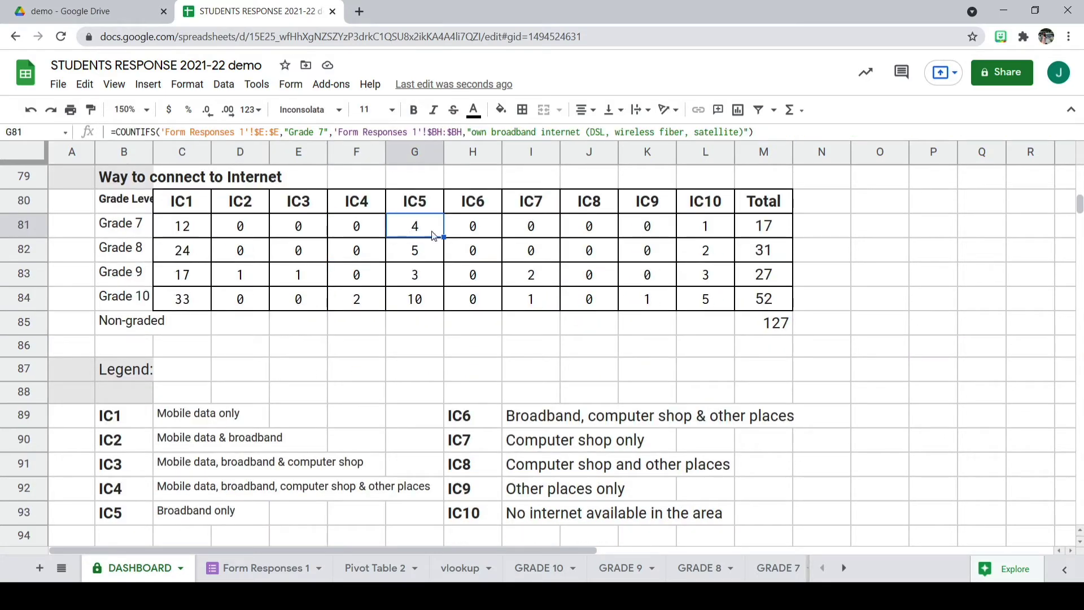
{"action": "left_click", "coordinate": [478, 235]}
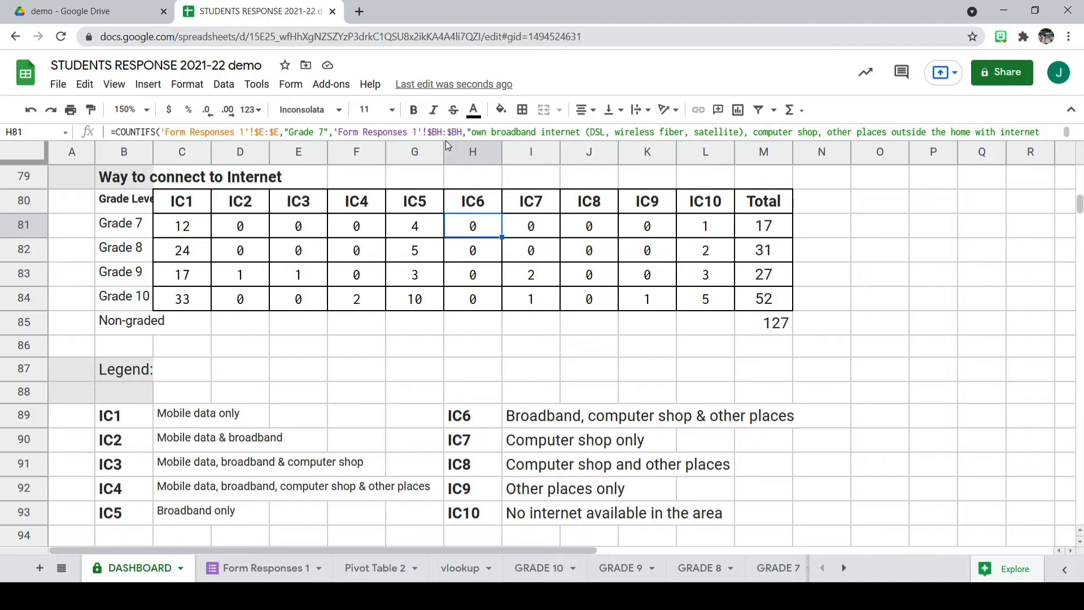
Examine the Grade 7 COUNTIFS formula for IC6, highlighting its $BH:$BH range and its broadband, computer shop and other places criterion.
{"action": "left_click_drag", "start_coordinate": [428, 132], "coordinate": [467, 132]}
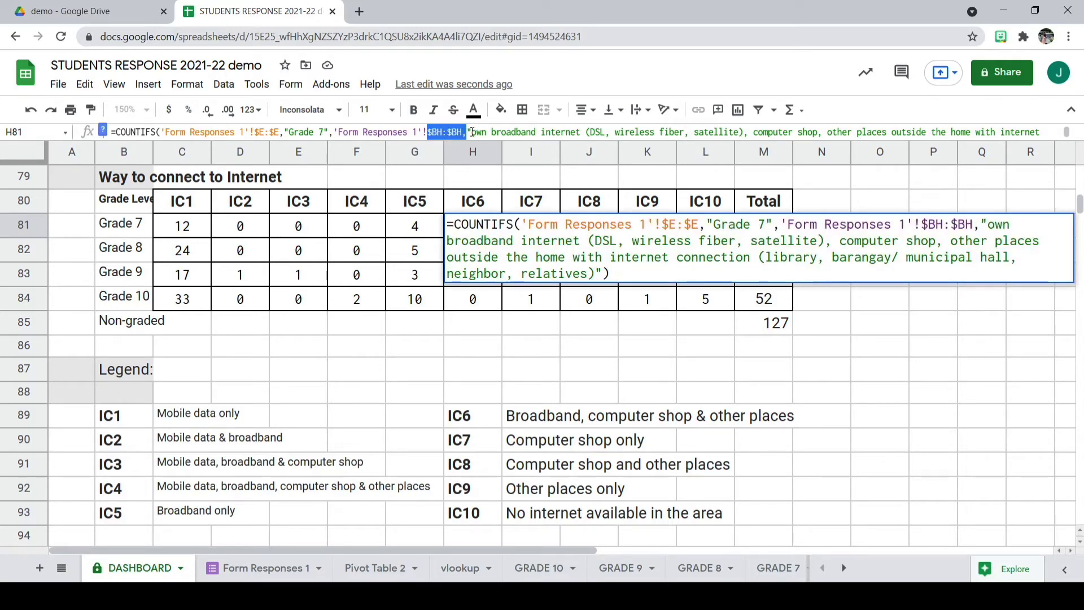
{"action": "left_click_drag", "start_coordinate": [428, 132], "coordinate": [461, 132]}
{"action": "mouse_move", "coordinate": [472, 132]}
{"action": "left_mouse_down"}
{"action": "mouse_move", "coordinate": [1038, 141]}
{"action": "mouse_move", "coordinate": [491, 133]}
{"action": "left_mouse_up"}
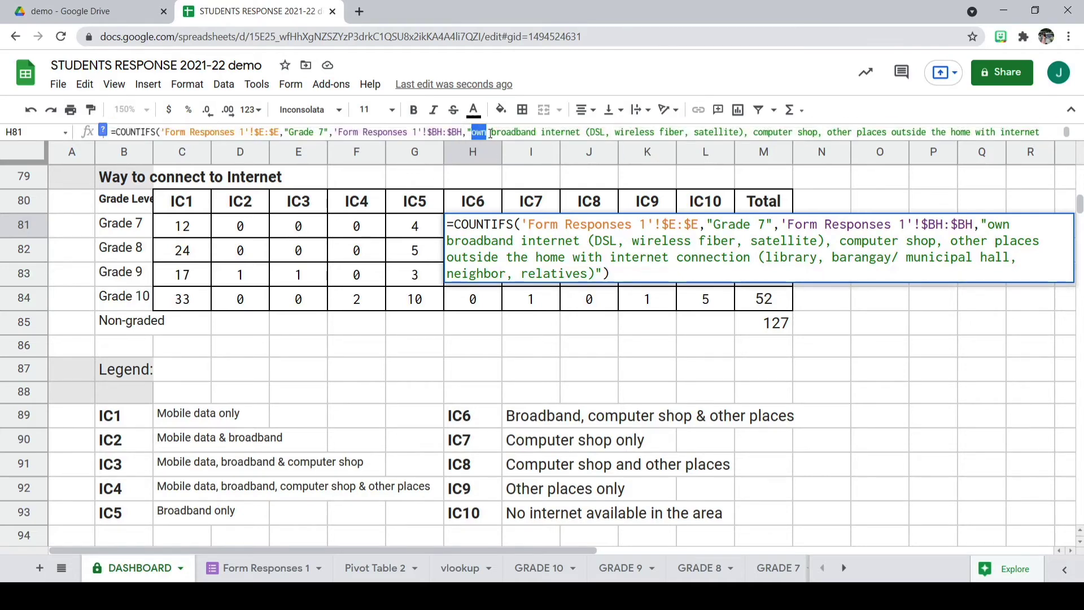
{"action": "scroll", "coordinate": [480, 134], "scroll_direction": "down", "scroll_amount": 1}
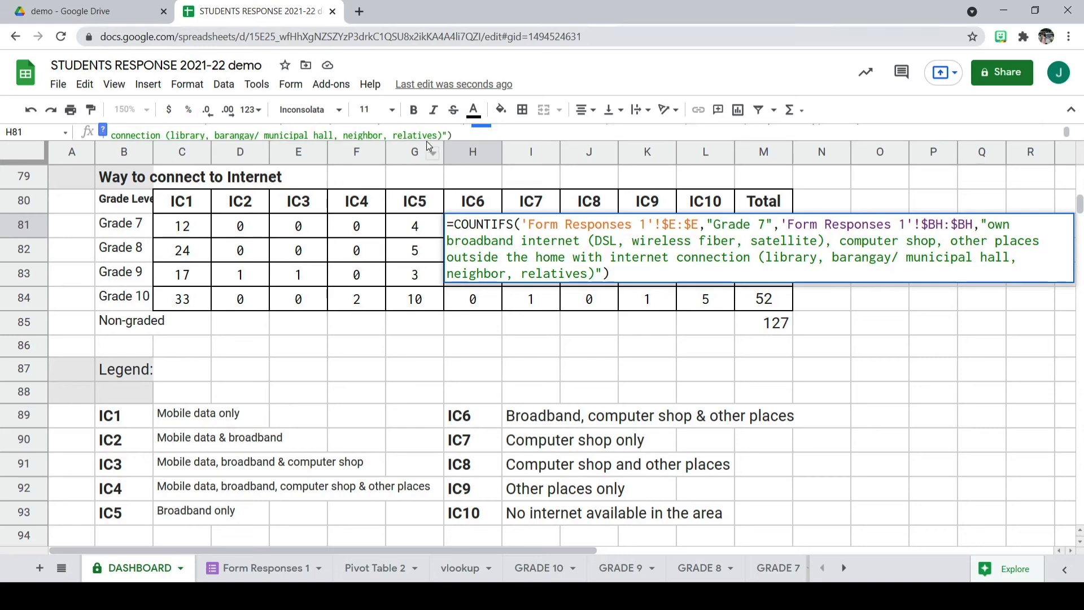
{"action": "left_click_drag", "start_coordinate": [249, 135], "coordinate": [259, 131]}
{"action": "scroll", "coordinate": [265, 135], "scroll_direction": "down", "scroll_amount": 1}
{"action": "left_click", "coordinate": [258, 136]}
{"action": "left_click", "coordinate": [439, 135]}
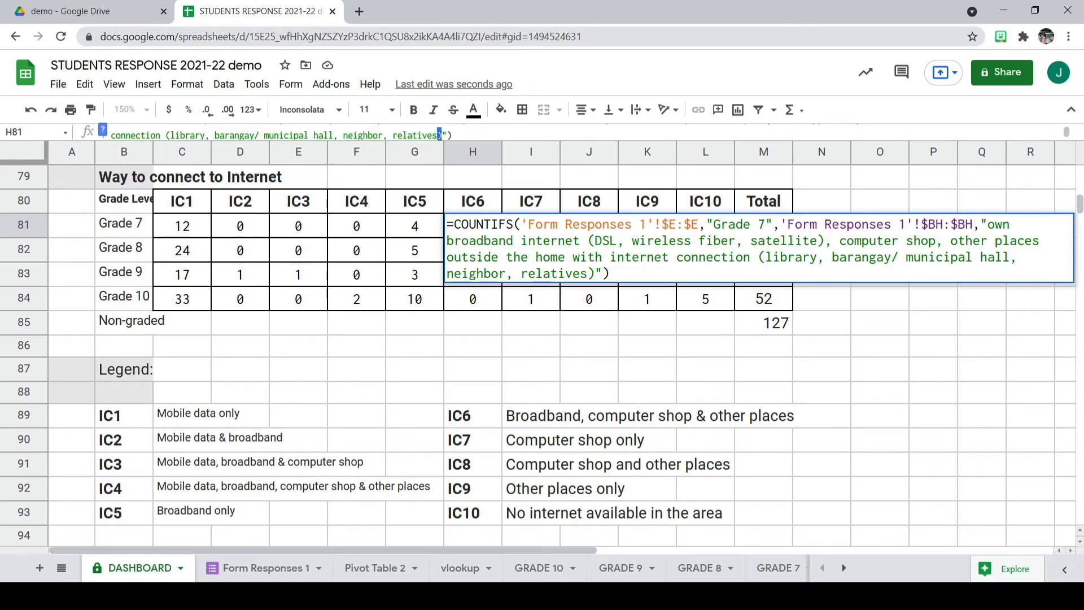
{"action": "left_click", "coordinate": [599, 373]}
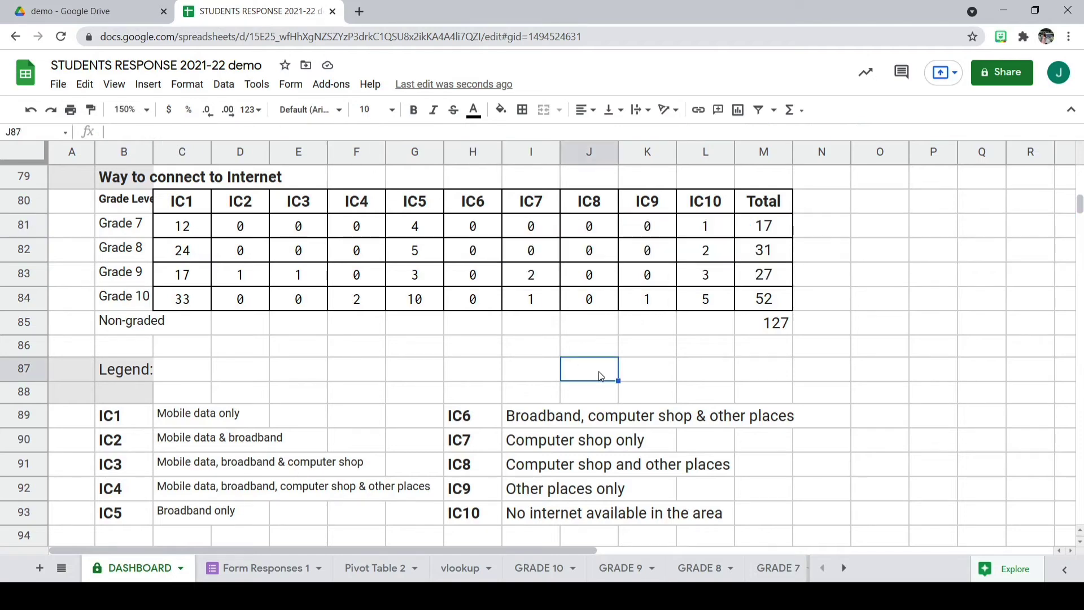
Examine the Grade 7 COUNTIFS formula for DLM1 in the D6 distance learning modality table, highlighting its $BI:$BI range and "online learning" criterion.
{"action": "scroll", "coordinate": [607, 383], "scroll_direction": "down", "scroll_amount": 1}
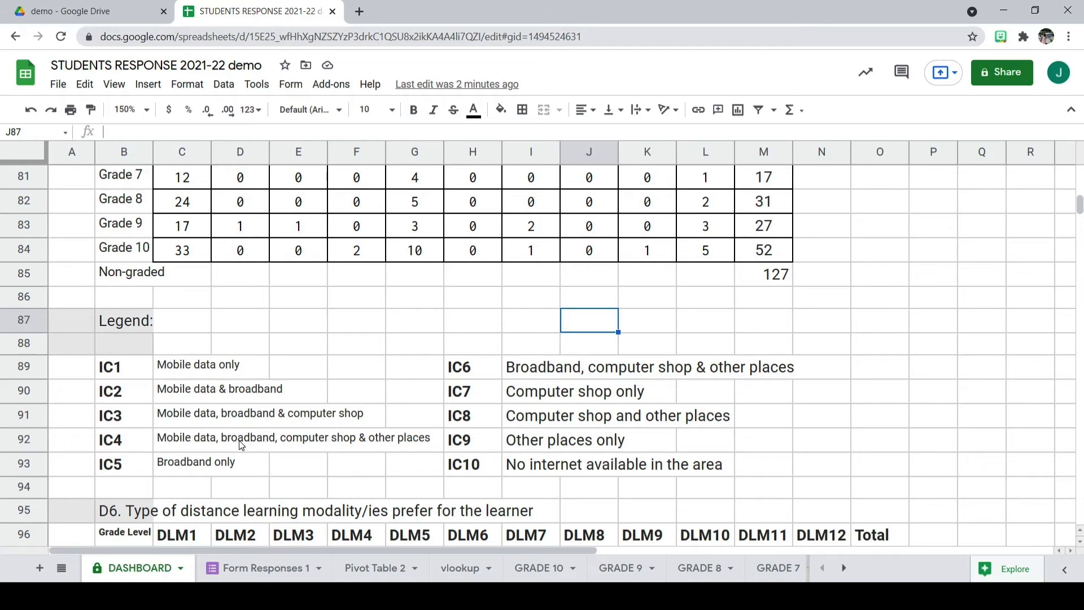
{"action": "scroll", "coordinate": [241, 445], "scroll_direction": "down", "scroll_amount": 2}
{"action": "scroll", "coordinate": [241, 445], "scroll_direction": "down", "scroll_amount": 1}
{"action": "left_click", "coordinate": [137, 372]}
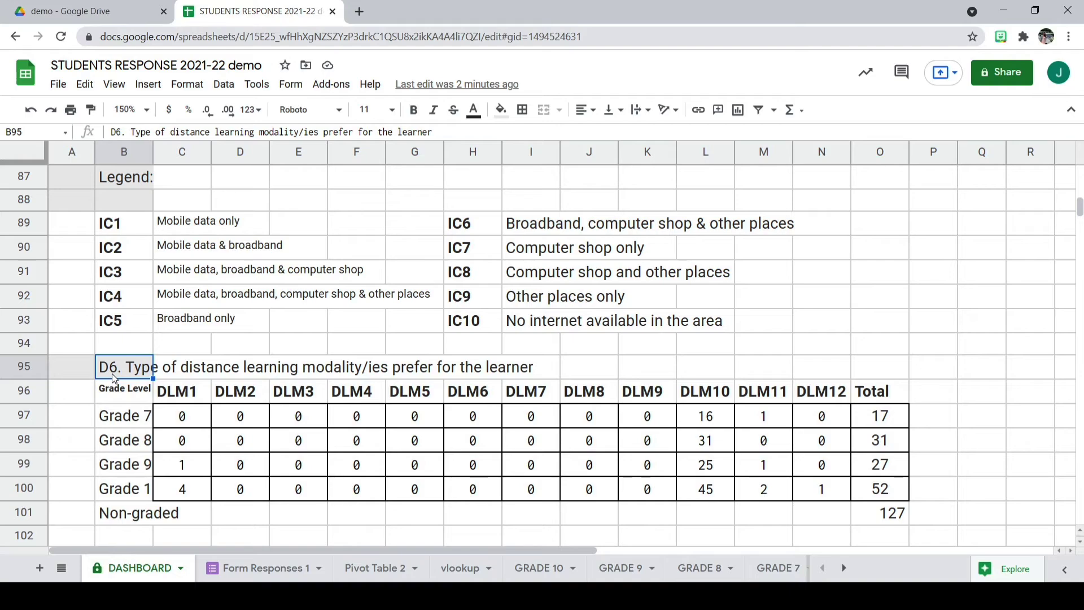
{"action": "scroll", "coordinate": [435, 496], "scroll_direction": "down", "scroll_amount": 4}
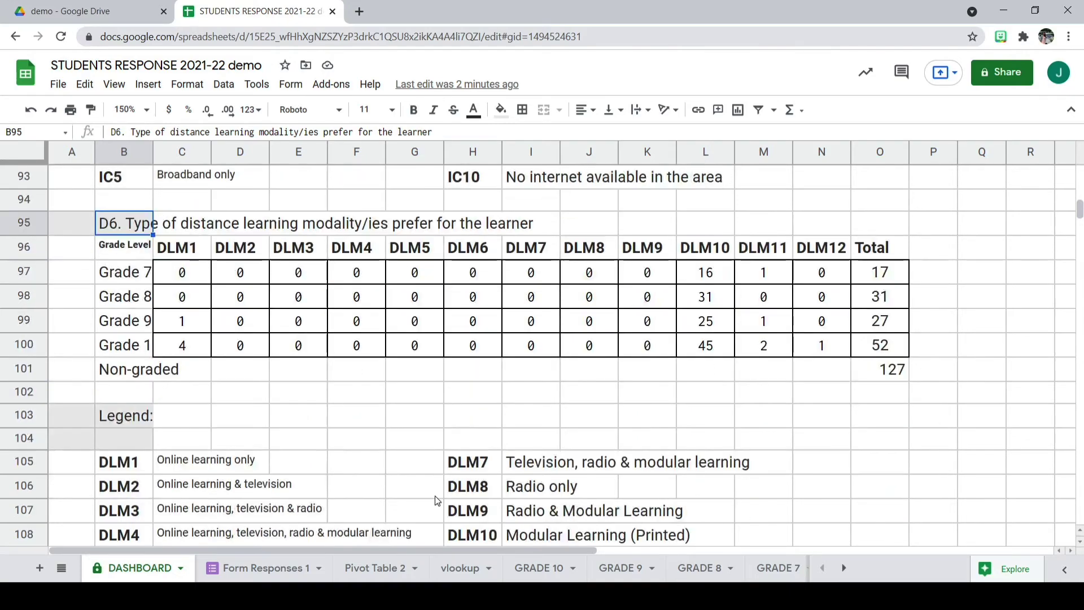
{"action": "scroll", "coordinate": [435, 496], "scroll_direction": "up", "scroll_amount": 1}
{"action": "left_click", "coordinate": [195, 233]}
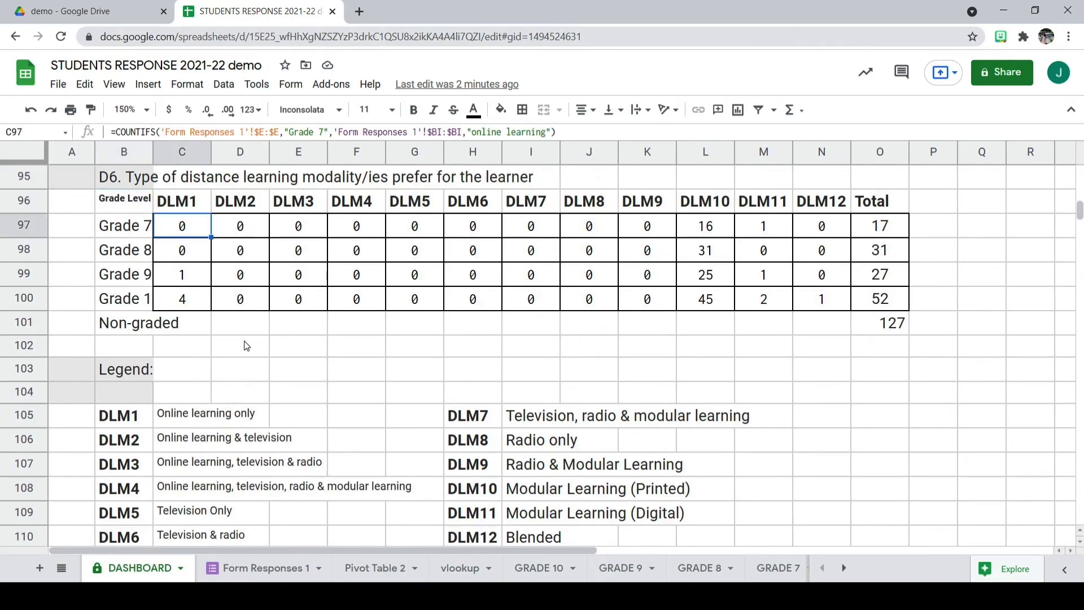
{"action": "scroll", "coordinate": [247, 330], "scroll_direction": "up", "scroll_amount": 1}
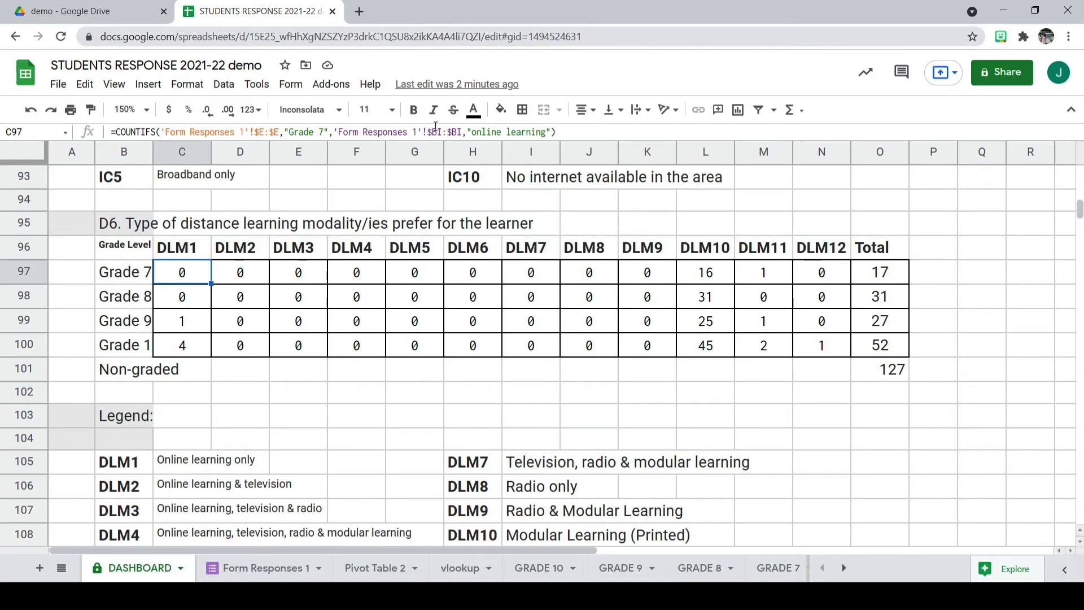
{"action": "left_click_drag", "start_coordinate": [434, 132], "coordinate": [464, 131]}
{"action": "left_click", "coordinate": [572, 132]}
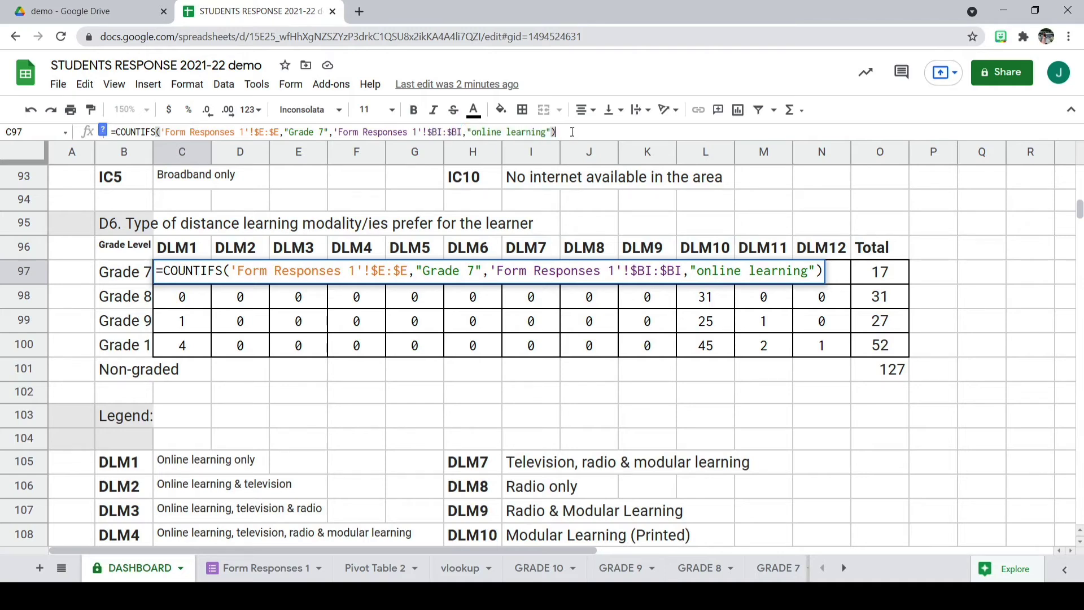
{"action": "left_click", "coordinate": [473, 132]}
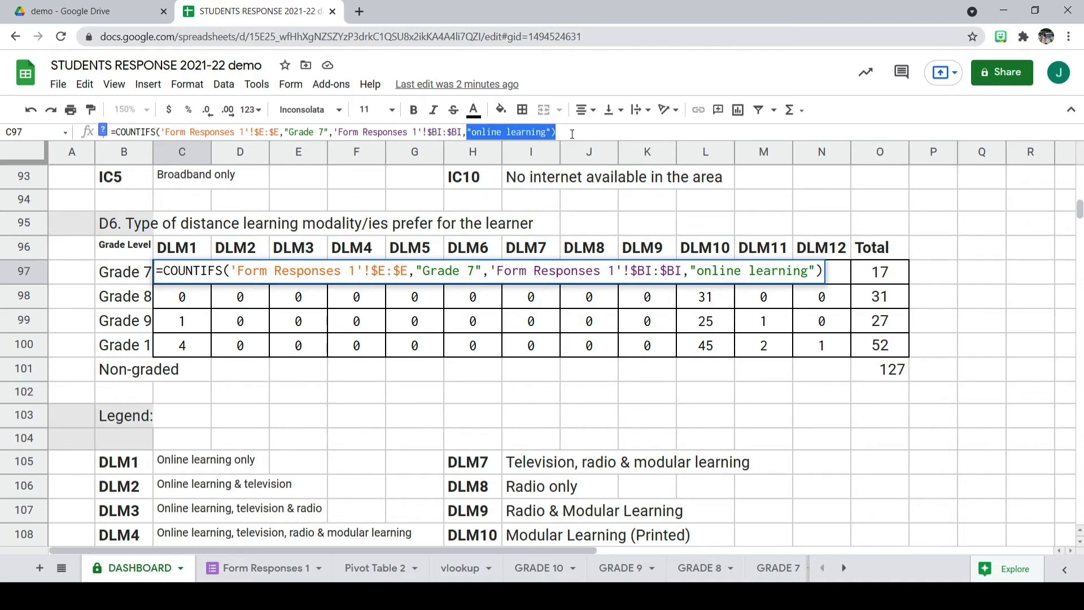
{"action": "left_click", "coordinate": [263, 353]}
{"action": "key", "text": "BackSpace"}
{"action": "key", "text": "BackSpace"}
{"action": "key", "text": "BackSpace"}
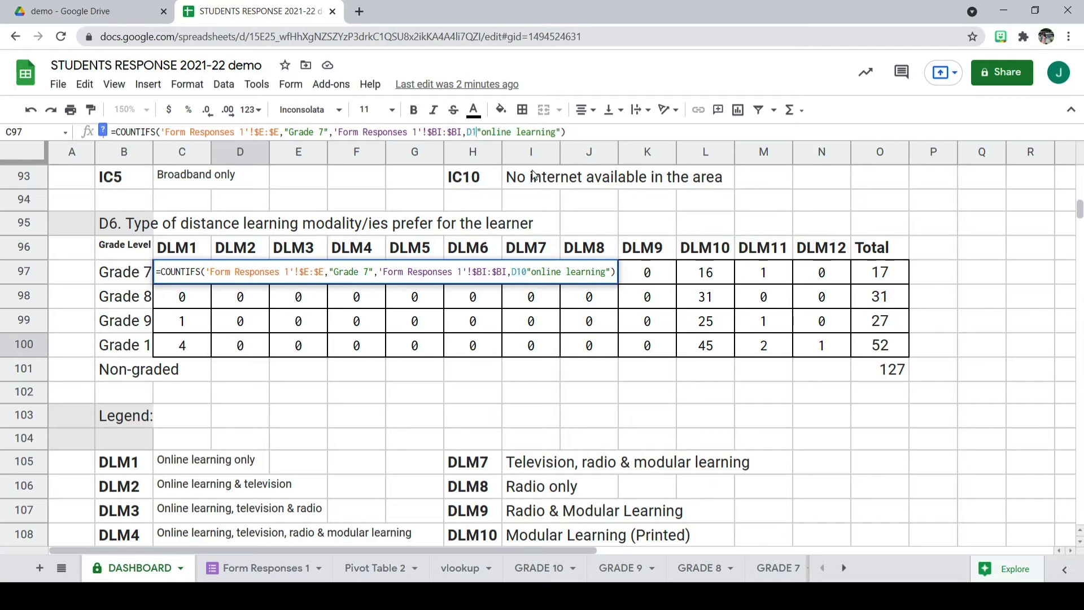
{"action": "key", "text": "BackSpace"}
{"action": "key", "text": "Return"}
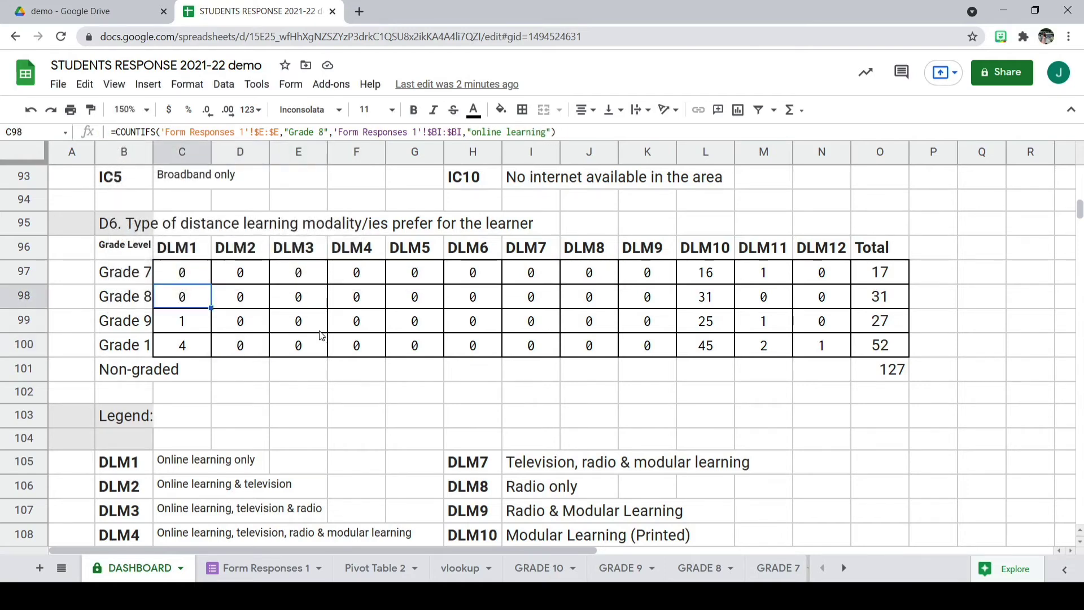
Examine the Grade 7 COUNTIFS formulas for DLM2 to DLM5, undoing the edit made to the DLM4 formula along the way.
{"action": "left_click", "coordinate": [244, 279]}
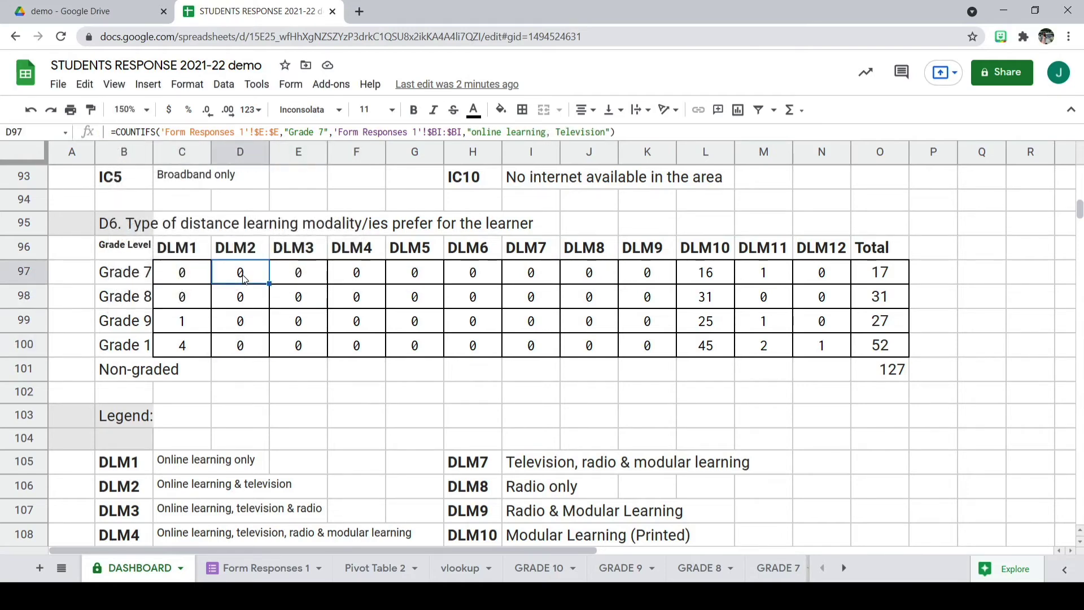
{"action": "left_click", "coordinate": [296, 278]}
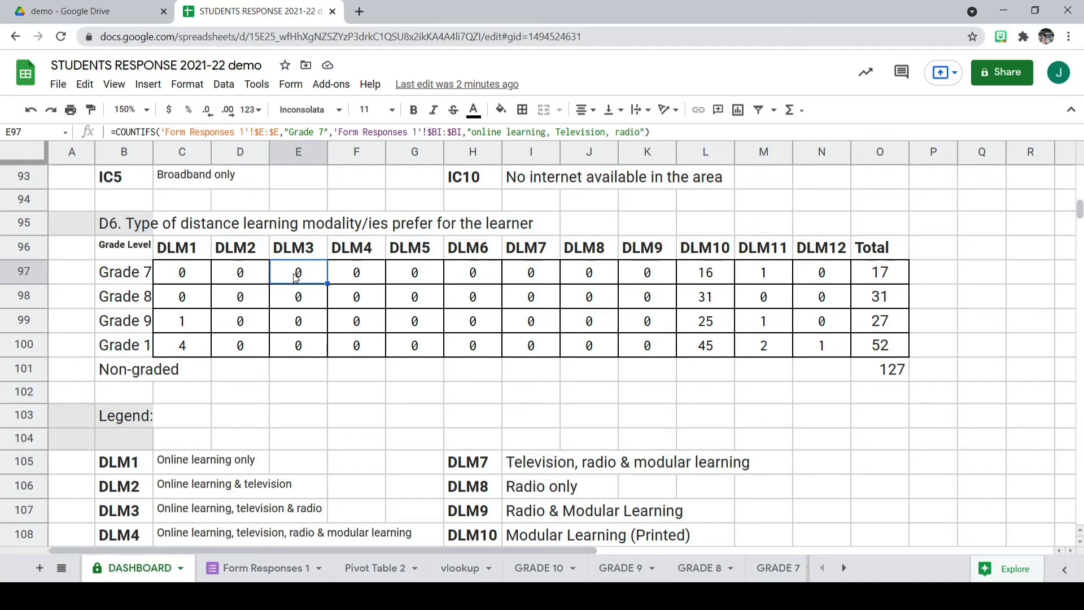
{"action": "left_click", "coordinate": [345, 278]}
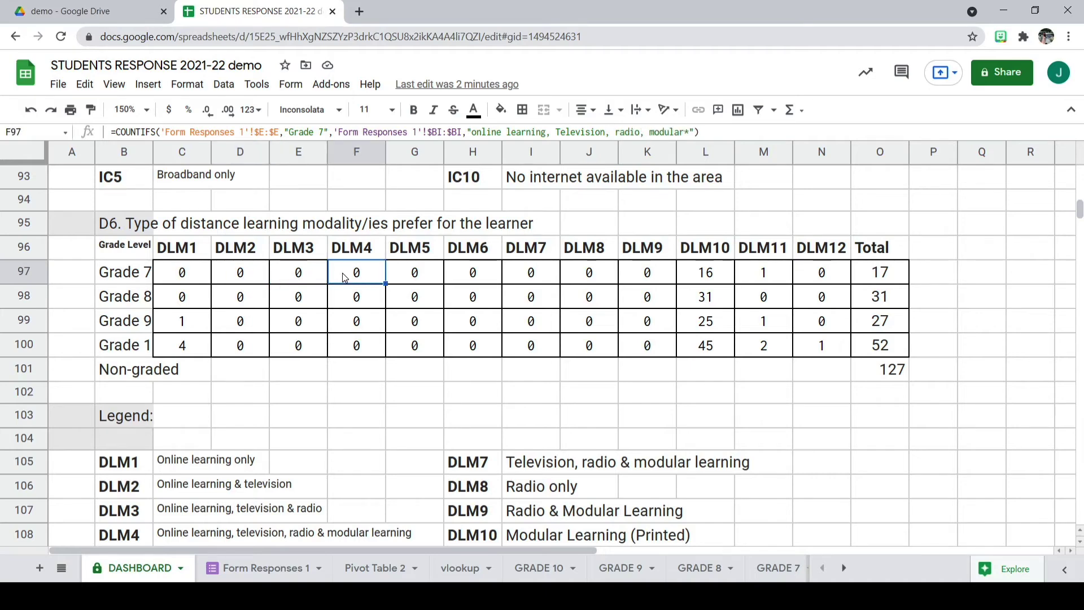
{"action": "left_click", "coordinate": [690, 134]}
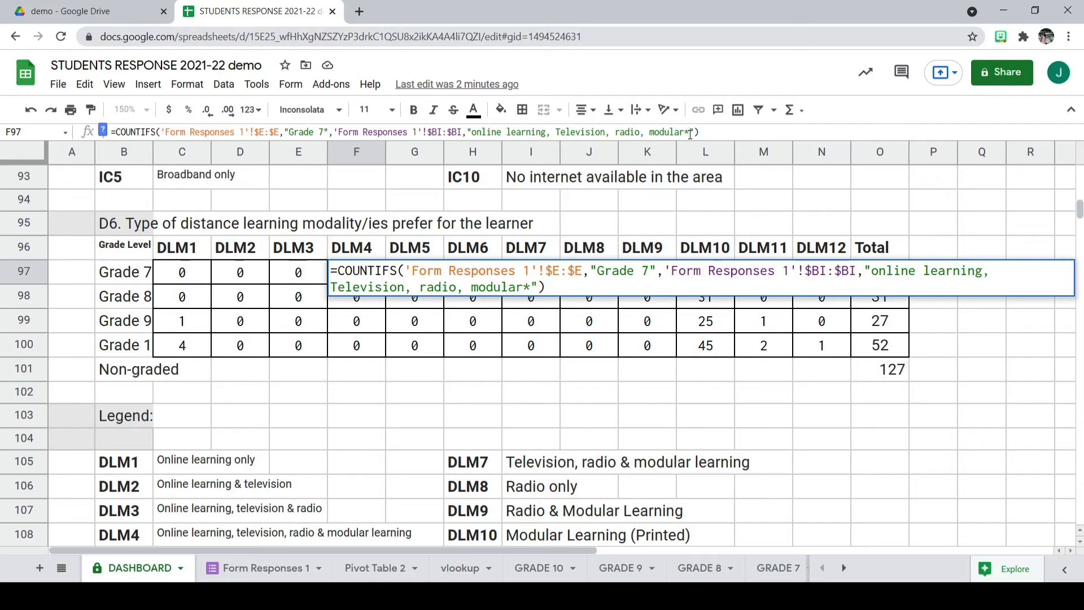
{"action": "key", "text": "Return"}
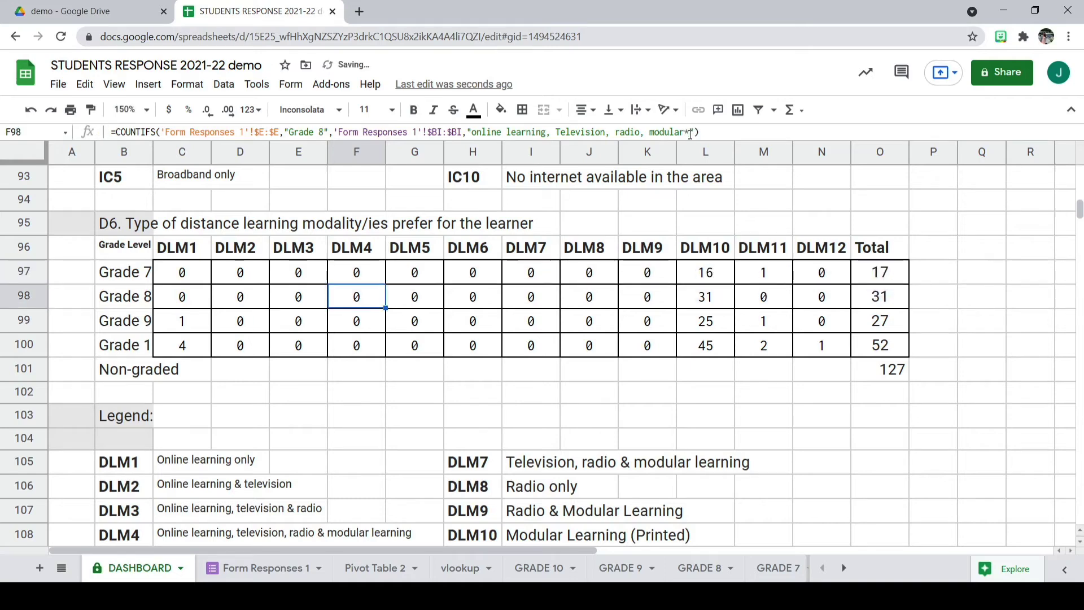
{"action": "left_click", "coordinate": [32, 110]}
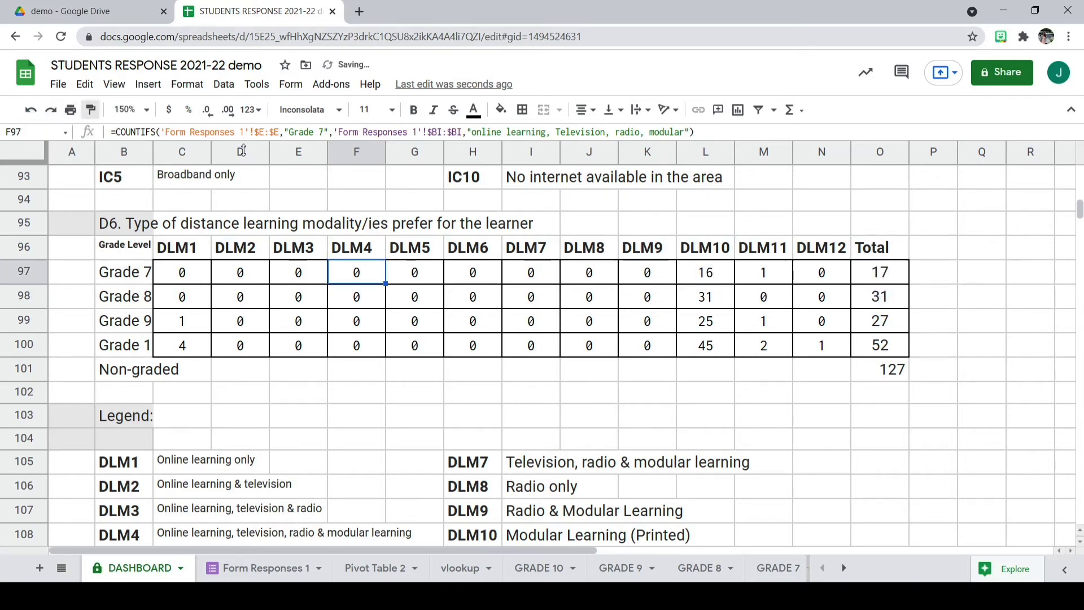
{"action": "left_click", "coordinate": [417, 279]}
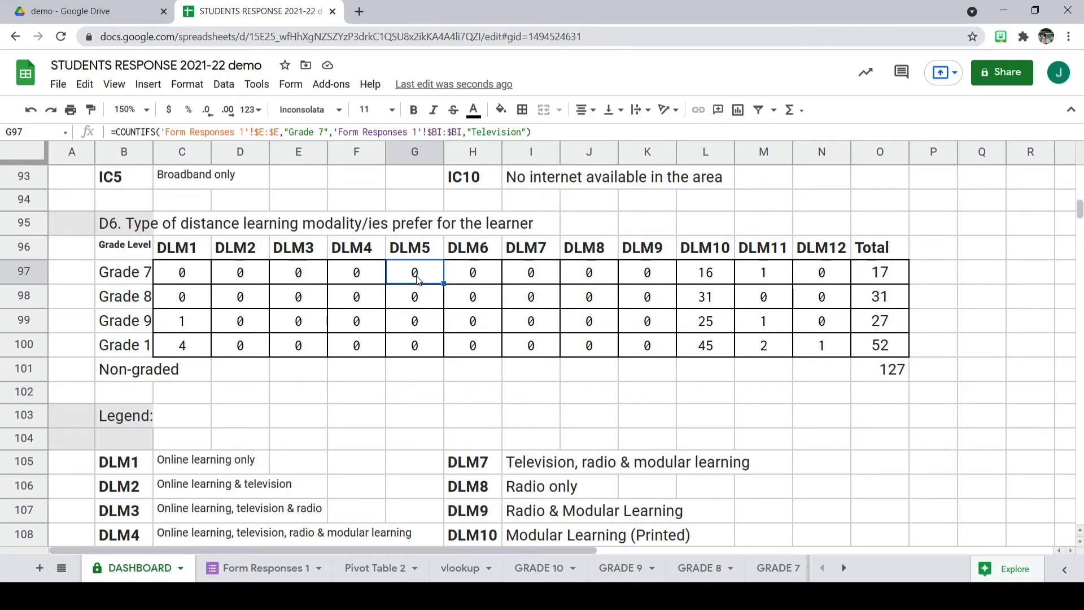
Change the criterion in the Grade 7 DLM1 formula to "*online learning*" so it has wildcards on both sides.
{"action": "left_click", "coordinate": [192, 279]}
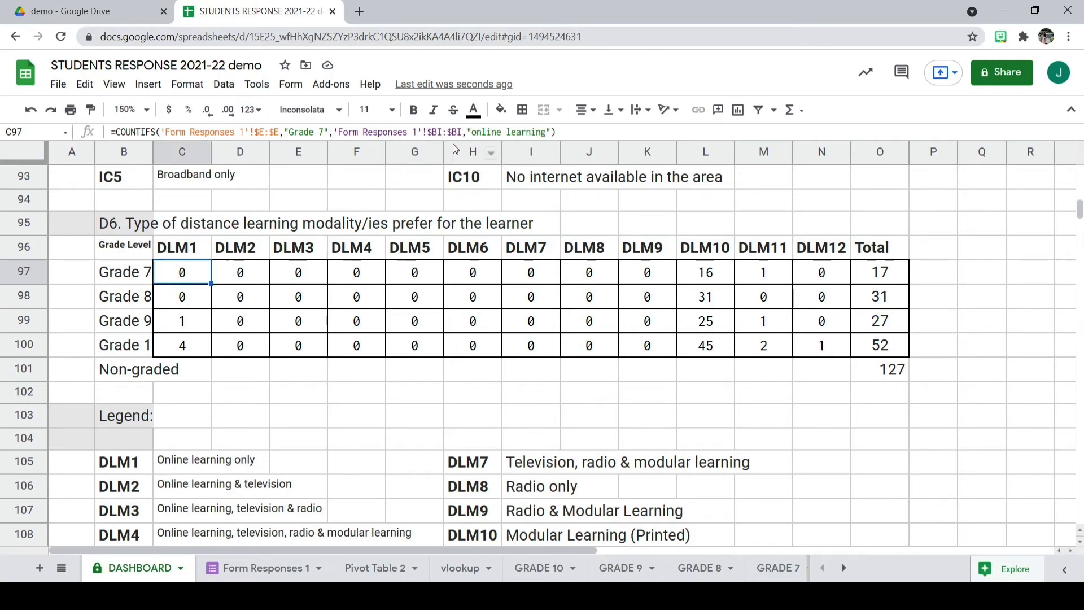
{"action": "left_click", "coordinate": [481, 132]}
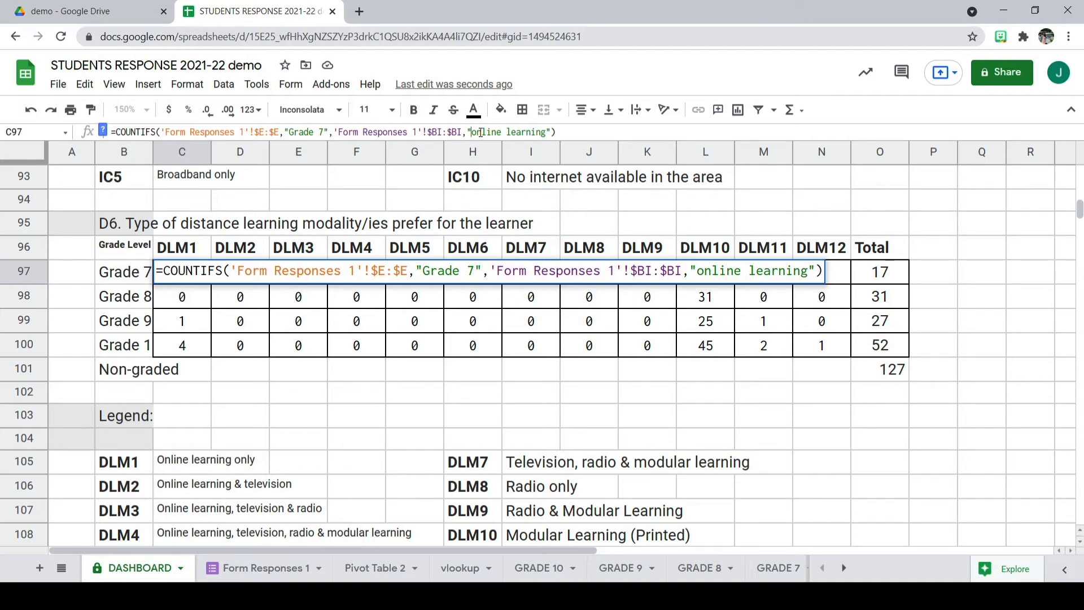
{"action": "type", "text": "*"}
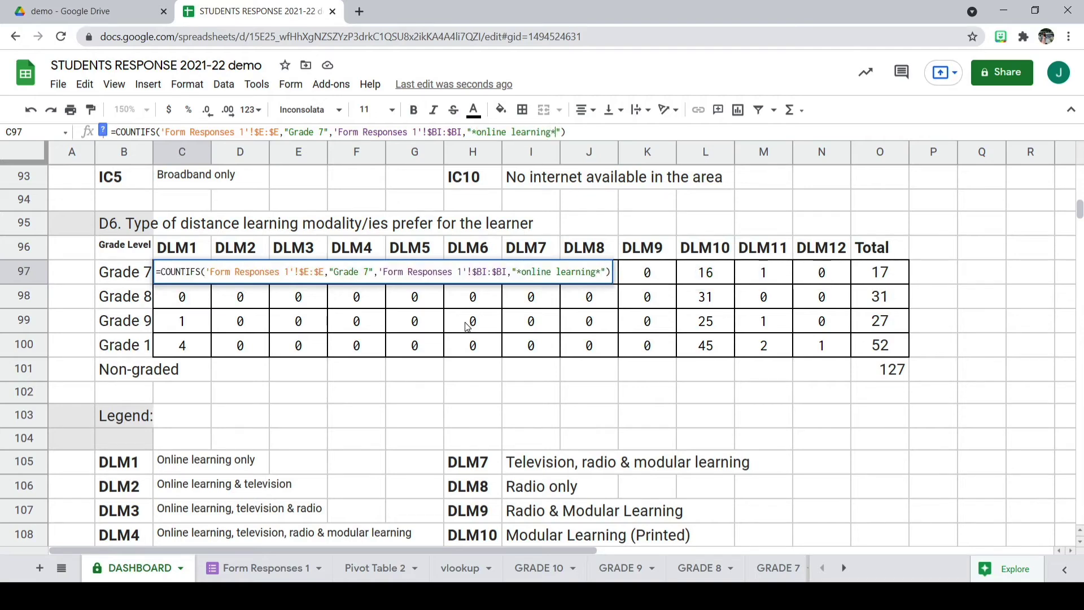
{"action": "key", "text": "Return"}
{"action": "left_click", "coordinate": [197, 279]}
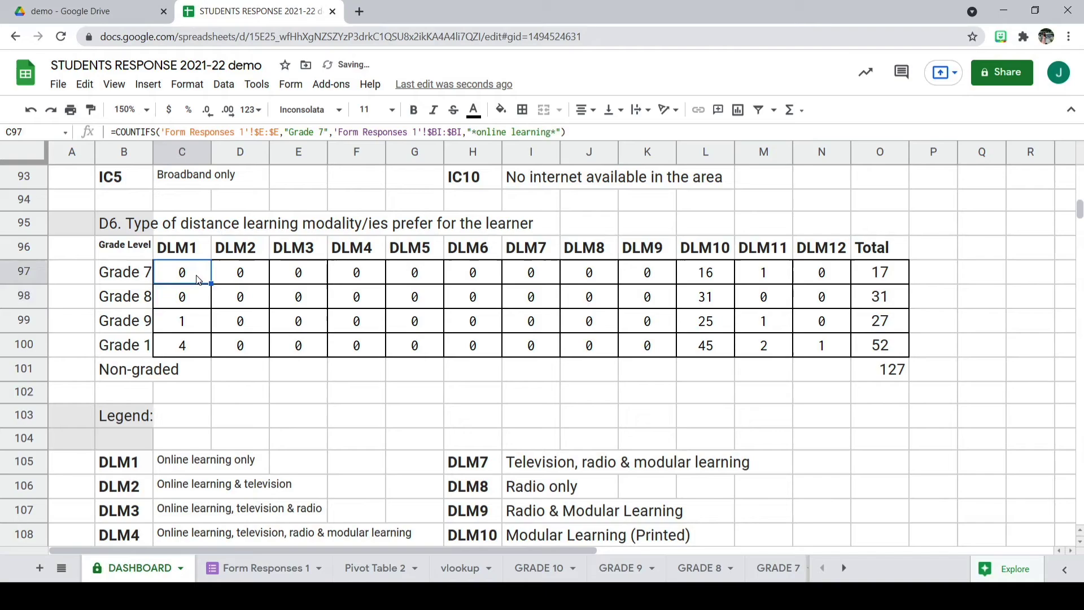
Add a test response in row 129 of the Form Responses 1 sheet with "Grade 7" as the grade level to enroll.
{"action": "left_click", "coordinate": [259, 568]}
{"action": "left_click_drag", "start_coordinate": [248, 553], "coordinate": [186, 549]}
{"action": "scroll", "coordinate": [358, 489], "scroll_direction": "down", "scroll_amount": 5}
{"action": "scroll", "coordinate": [155, 527], "scroll_direction": "down", "scroll_amount": 10}
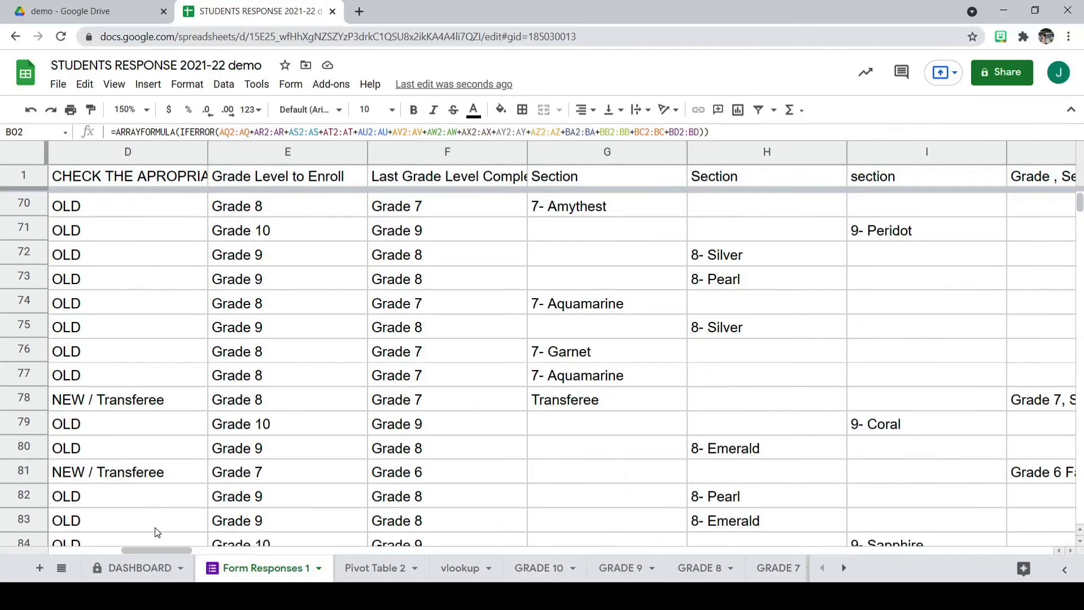
{"action": "scroll", "coordinate": [155, 532], "scroll_direction": "down", "scroll_amount": 15}
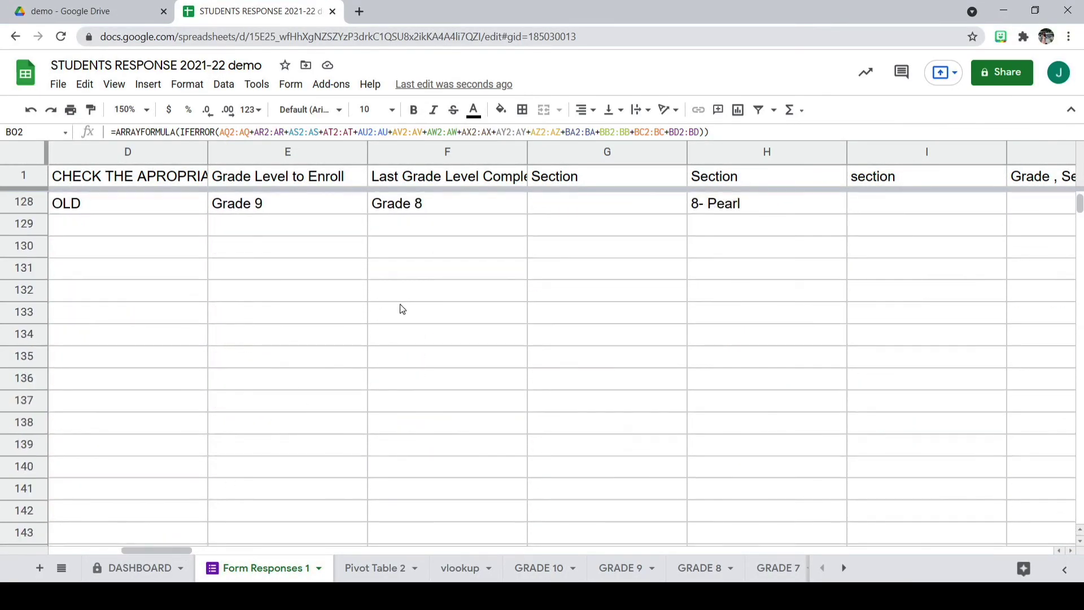
{"action": "left_click", "coordinate": [426, 234]}
{"action": "key", "text": "Left"}
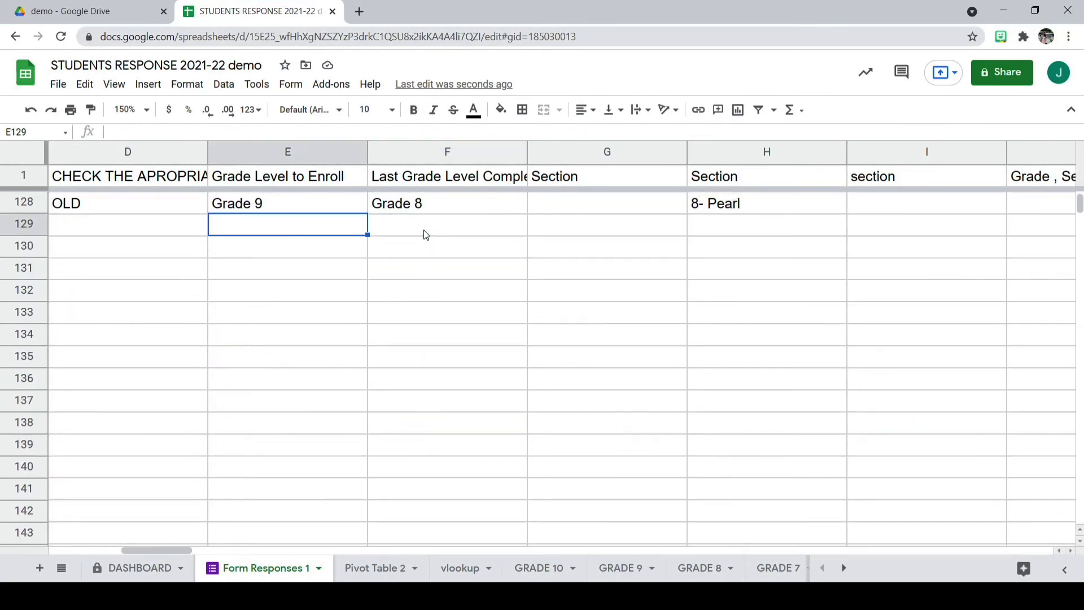
{"action": "type", "text": "g"}
{"action": "key", "text": "BackSpace"}
{"action": "type", "text": "G"}
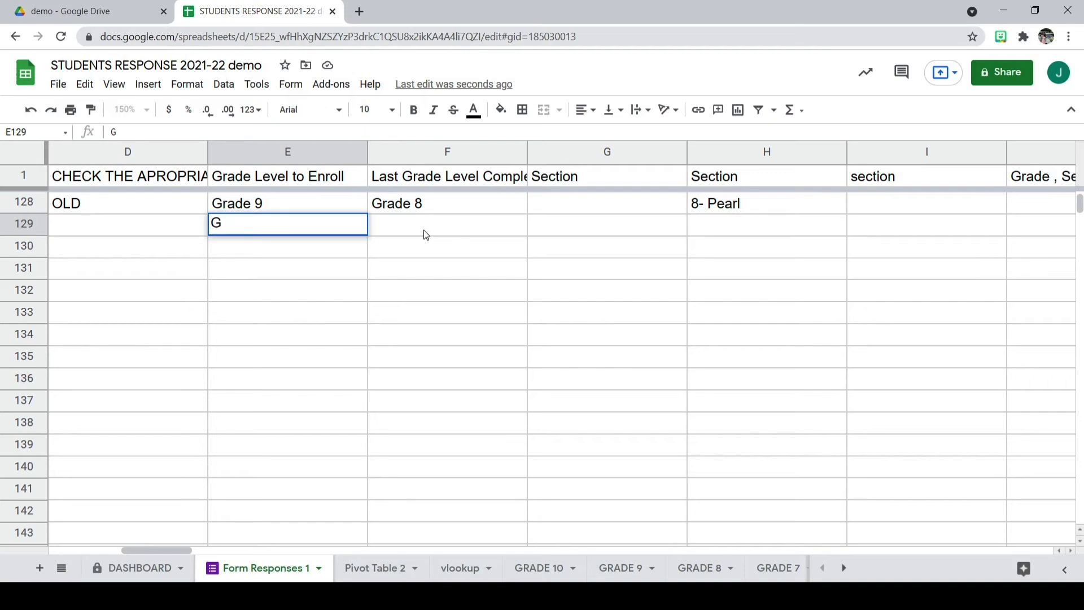
{"action": "type", "text": "rade 7"}
{"action": "left_click", "coordinate": [436, 240]}
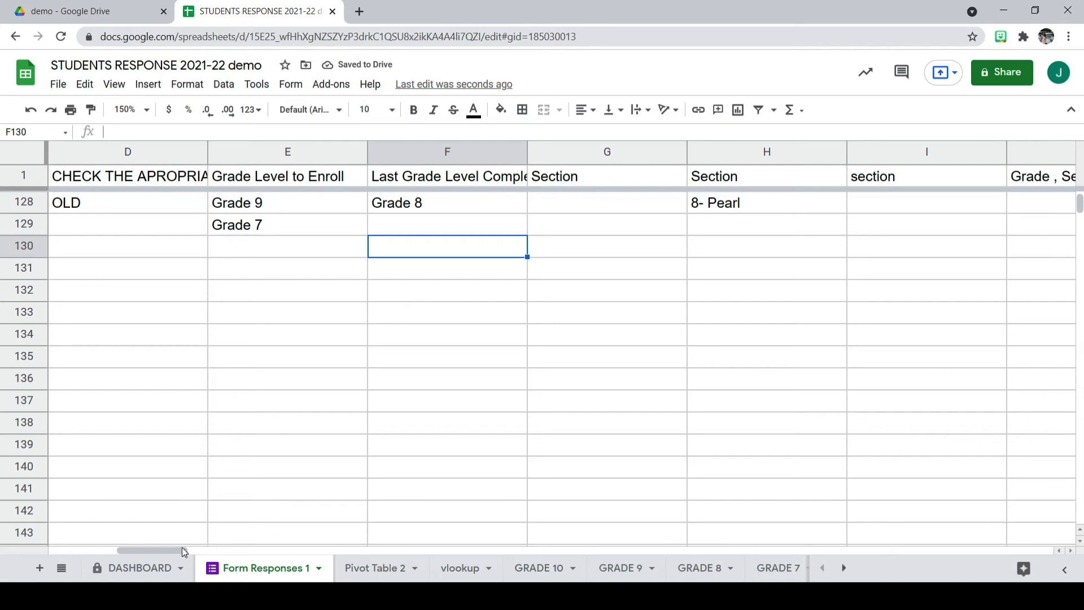
Enter "online learning" as the preferred distance learning modality in BI129, then return to the DASHBOARD sheet to check the D6 table.
{"action": "left_click_drag", "start_coordinate": [181, 549], "coordinate": [897, 550]}
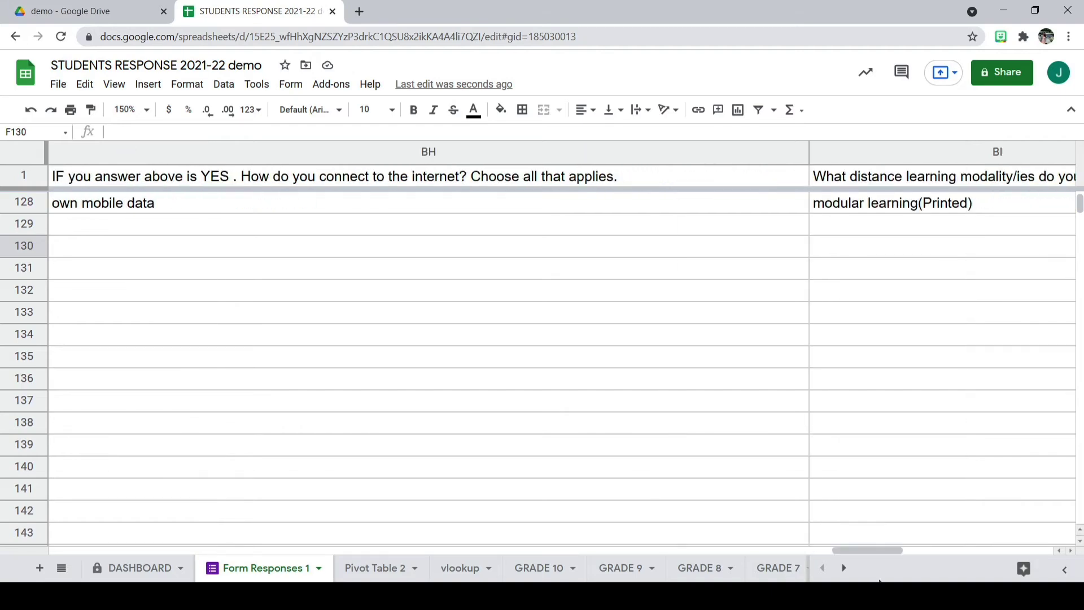
{"action": "left_click", "coordinate": [884, 233]}
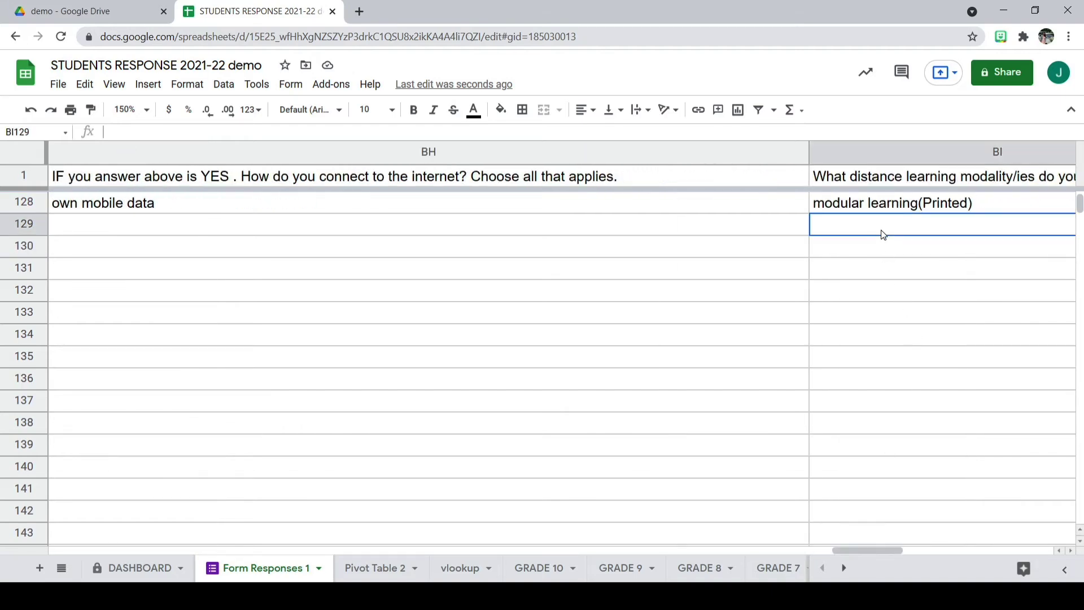
{"action": "type", "text": "ONLINE learning"}
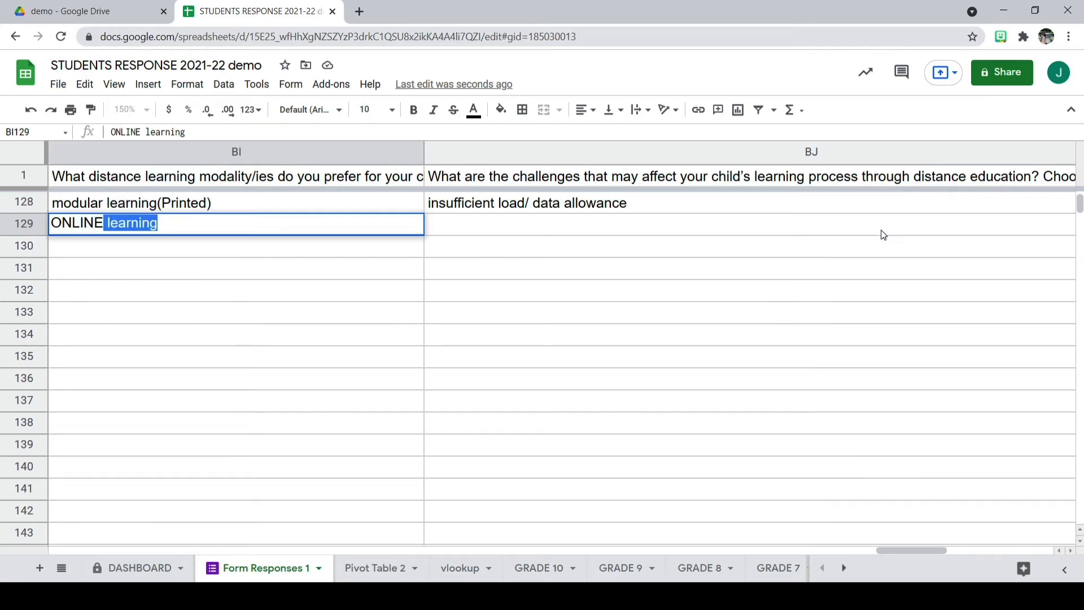
{"action": "key", "text": "Return"}
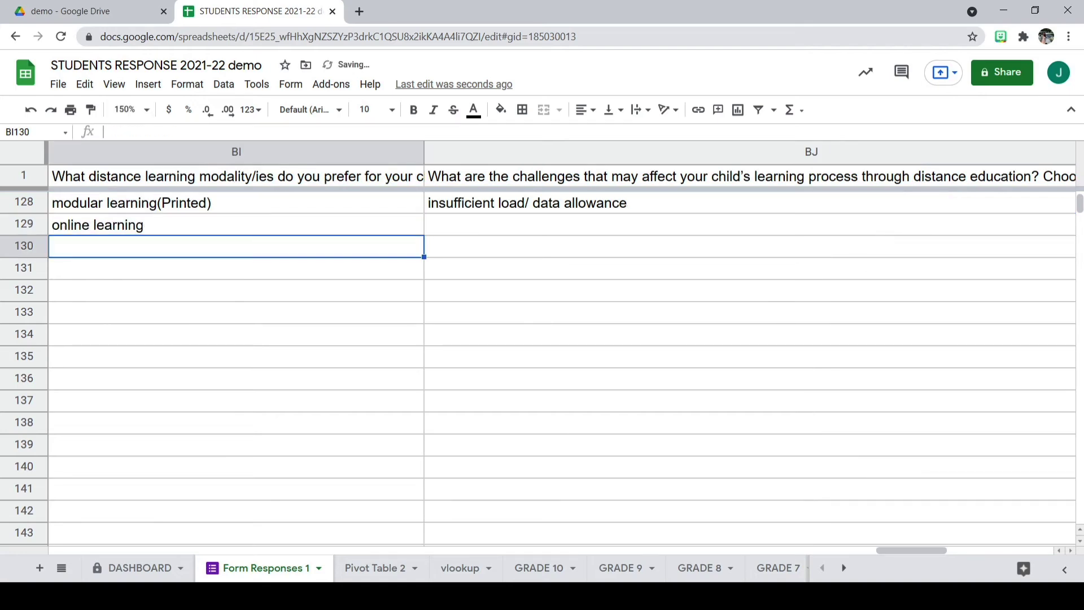
{"action": "left_click", "coordinate": [152, 568]}
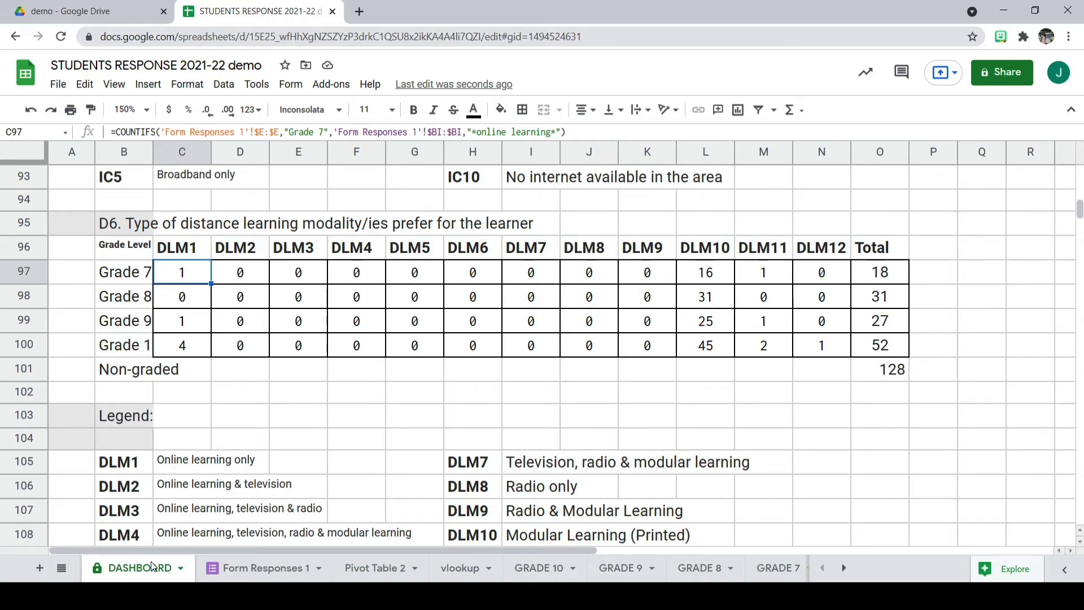
Change the preferred modality in BI129 of Form Responses 1 to "ONLINE LEARNING" and check the D6 table on the DASHBOARD sheet.
{"action": "left_click", "coordinate": [294, 577]}
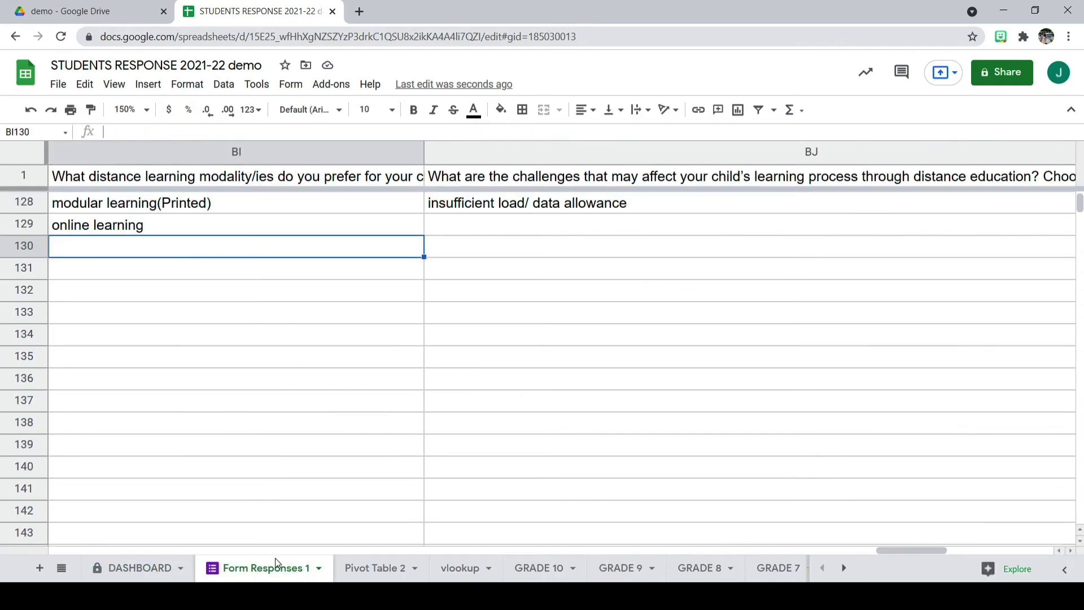
{"action": "left_click", "coordinate": [128, 225]}
{"action": "key", "text": "Left"}
{"action": "key", "text": "Right"}
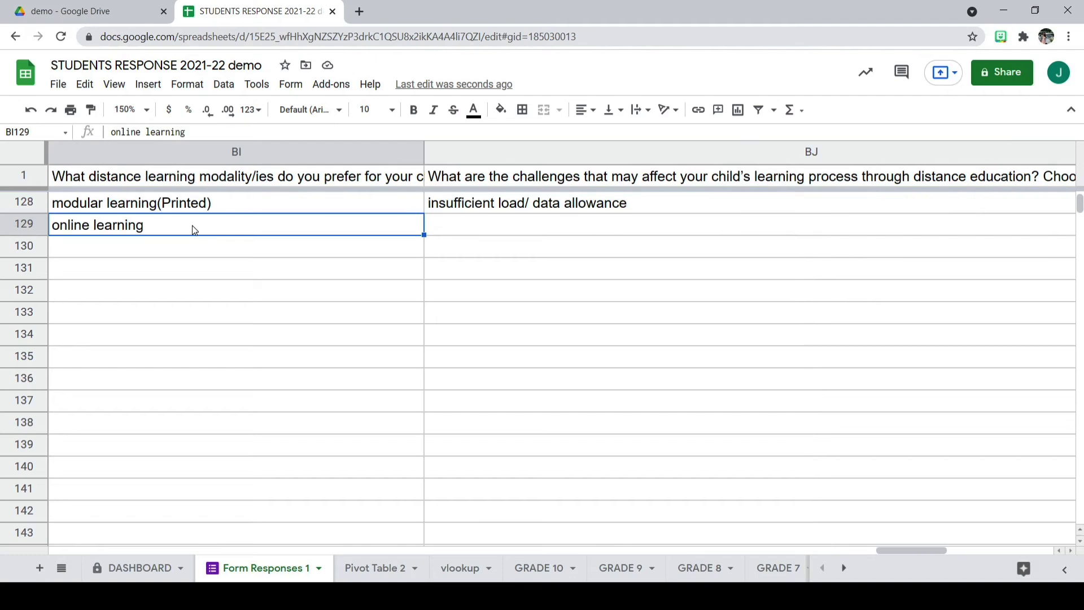
{"action": "left_click_drag", "start_coordinate": [201, 131], "coordinate": [98, 133]}
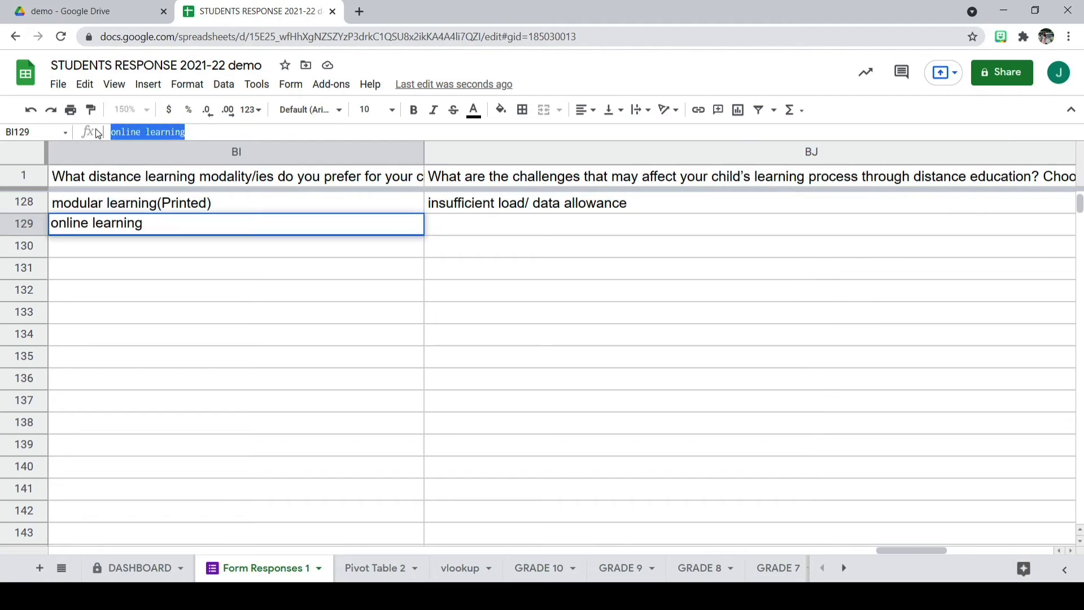
{"action": "type", "text": "ONLINE "}
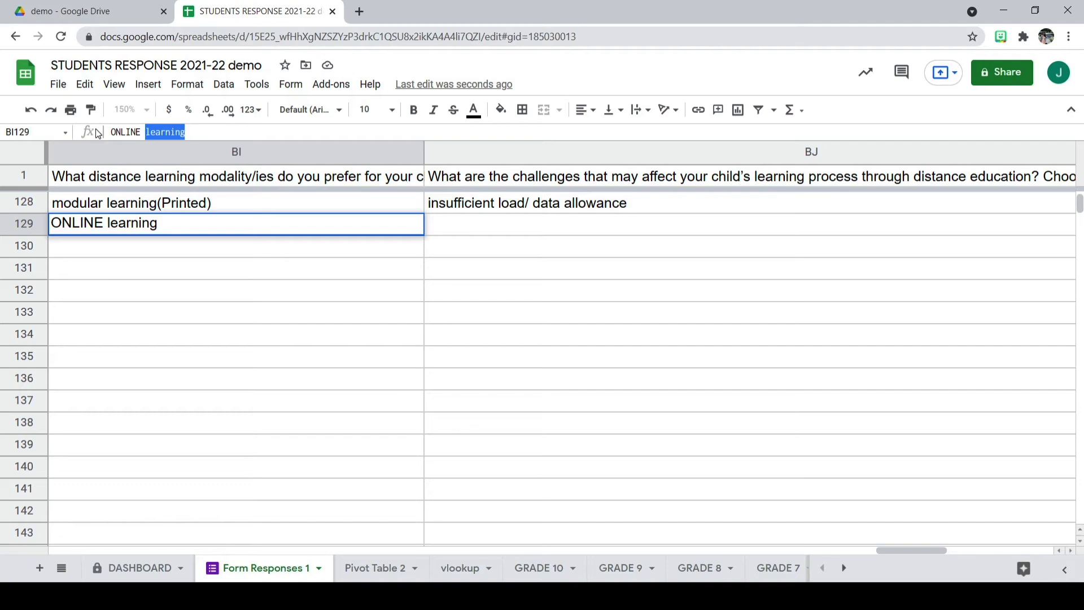
{"action": "type", "text": "LEARNING"}
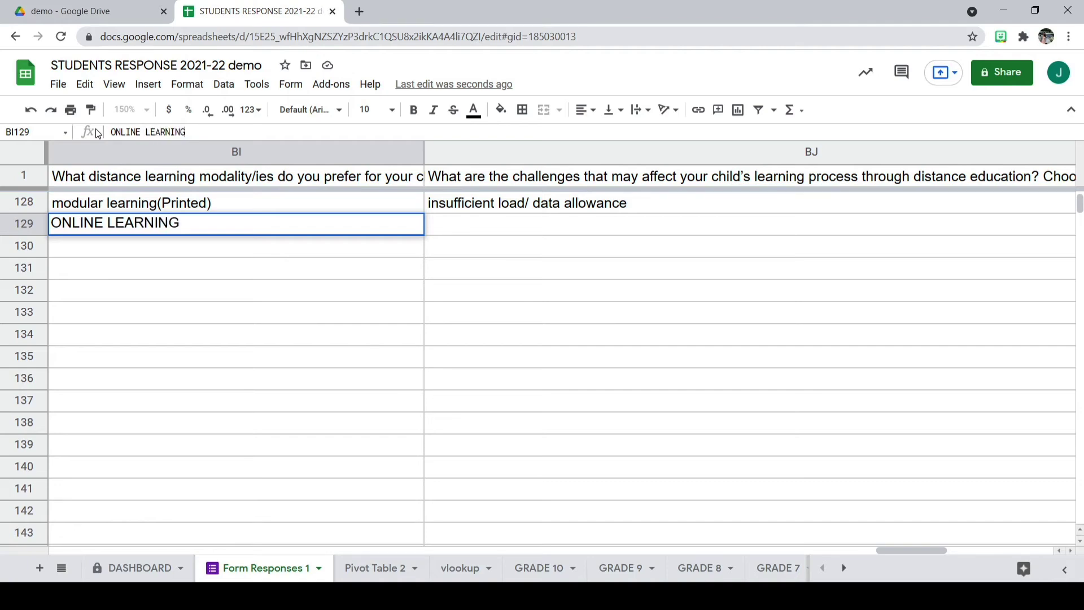
{"action": "key", "text": "Return"}
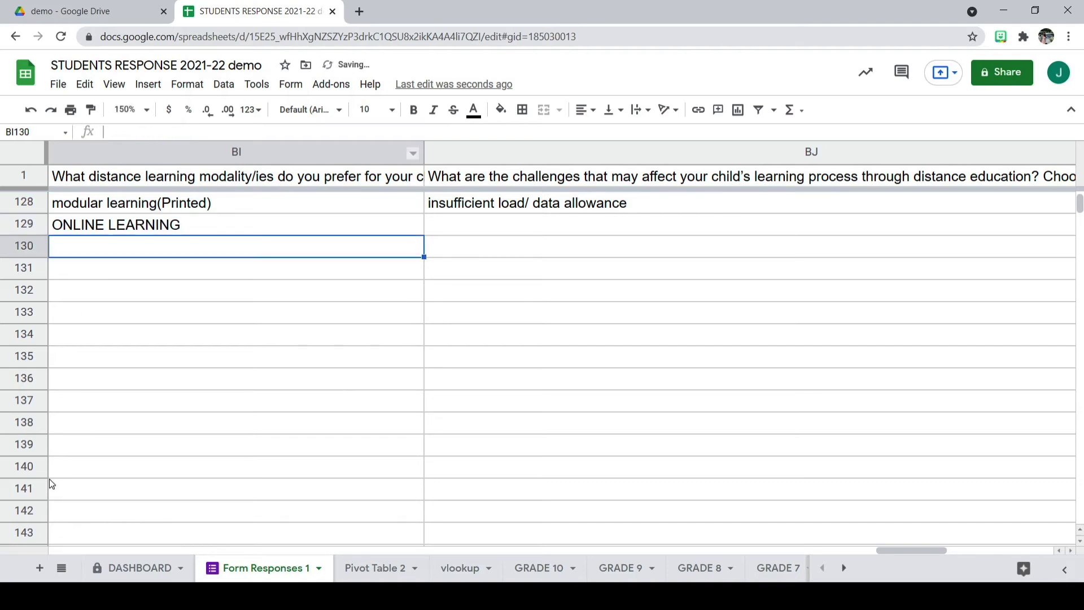
{"action": "left_click", "coordinate": [120, 566]}
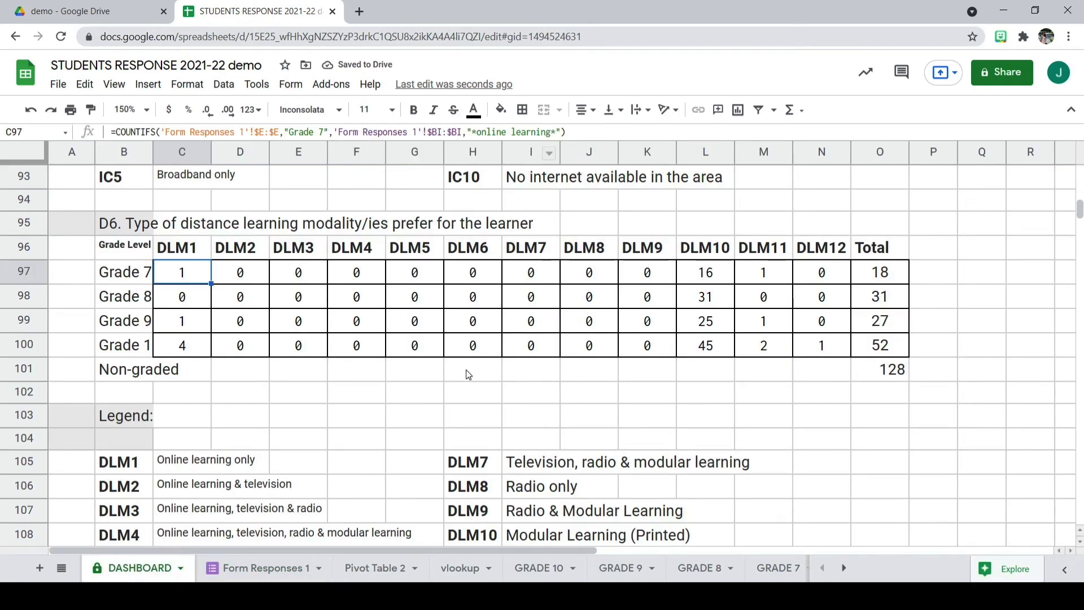
Remove the space in BI129 of Form Responses 1 so it reads "ONLINELEARNING", and check the D6 table on the DASHBOARD sheet again.
{"action": "left_click", "coordinate": [271, 572]}
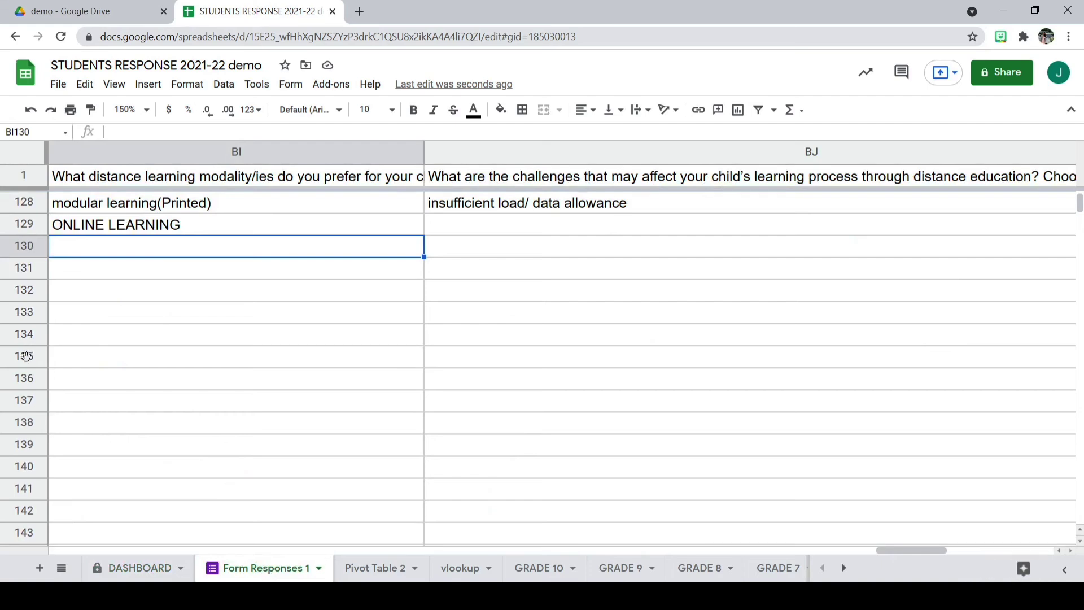
{"action": "double_click", "coordinate": [108, 227]}
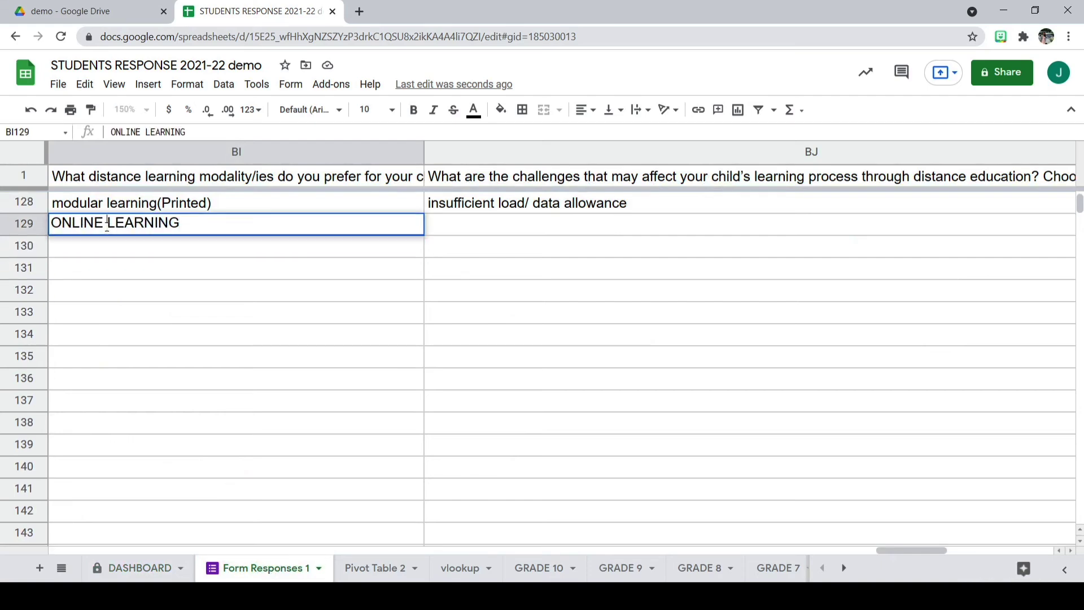
{"action": "key", "text": "BackSpace"}
{"action": "key", "text": "Return"}
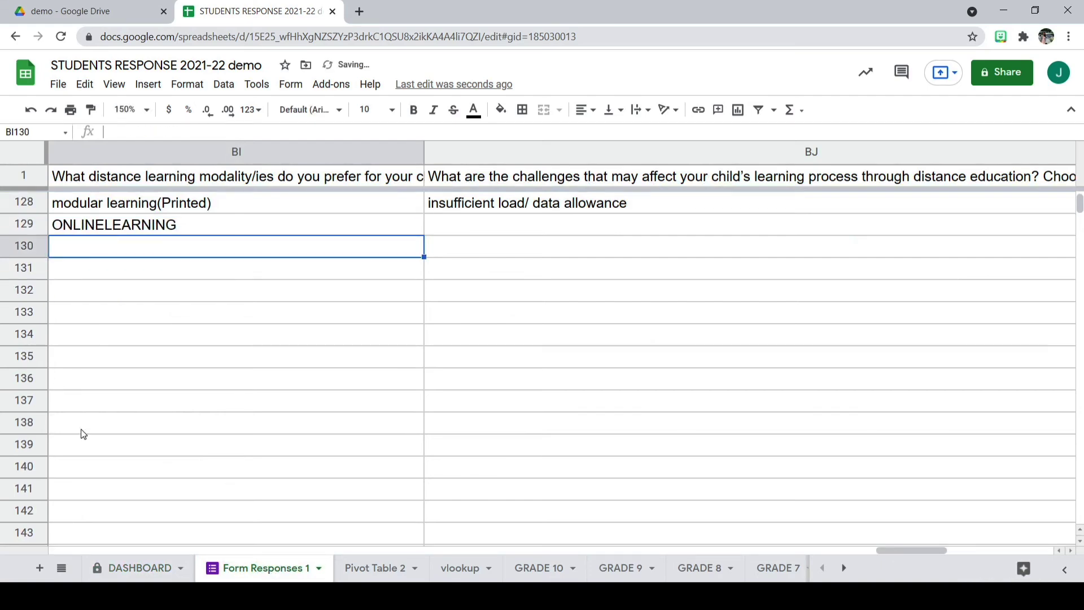
{"action": "left_click", "coordinate": [137, 562]}
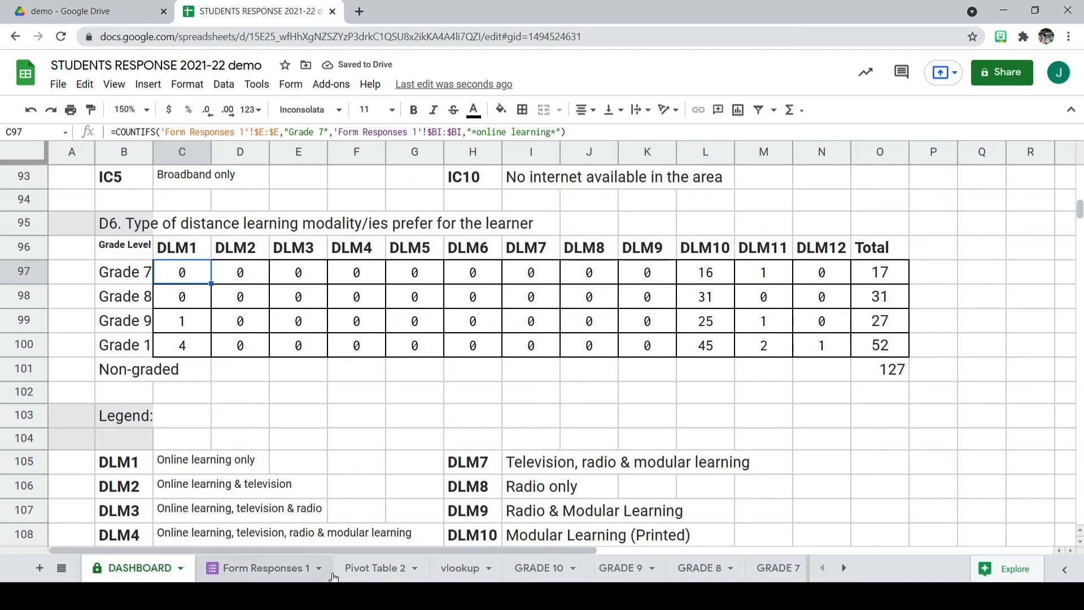
Clear the test response from row 129 of Form Responses 1, emptying the preferred modality in BI129 and the grade level in E129.
{"action": "left_click", "coordinate": [267, 565]}
{"action": "key", "text": "ctrl+z"}
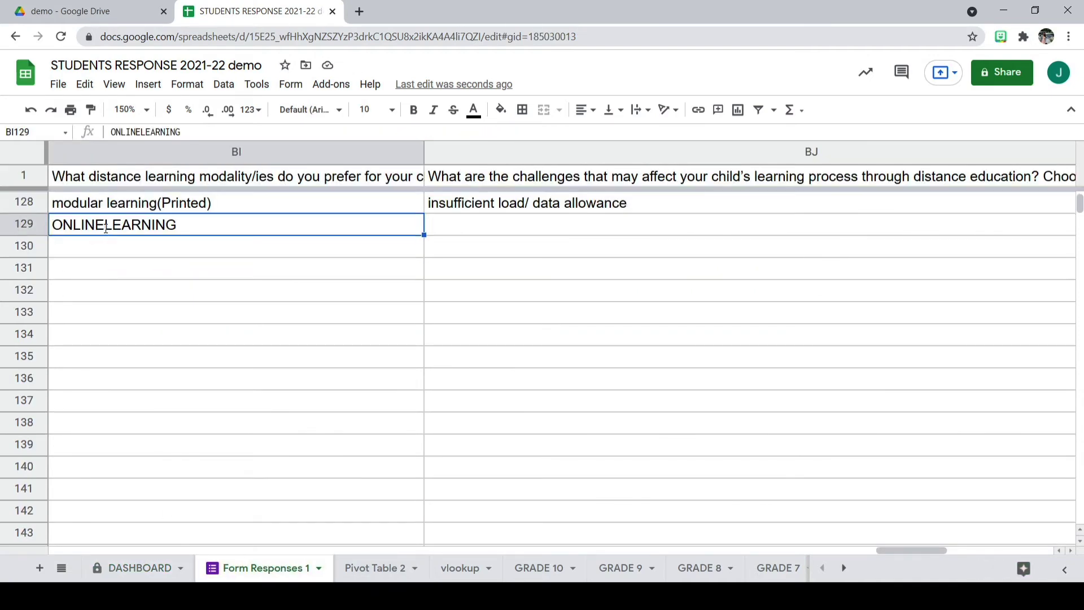
{"action": "double_click", "coordinate": [106, 224]}
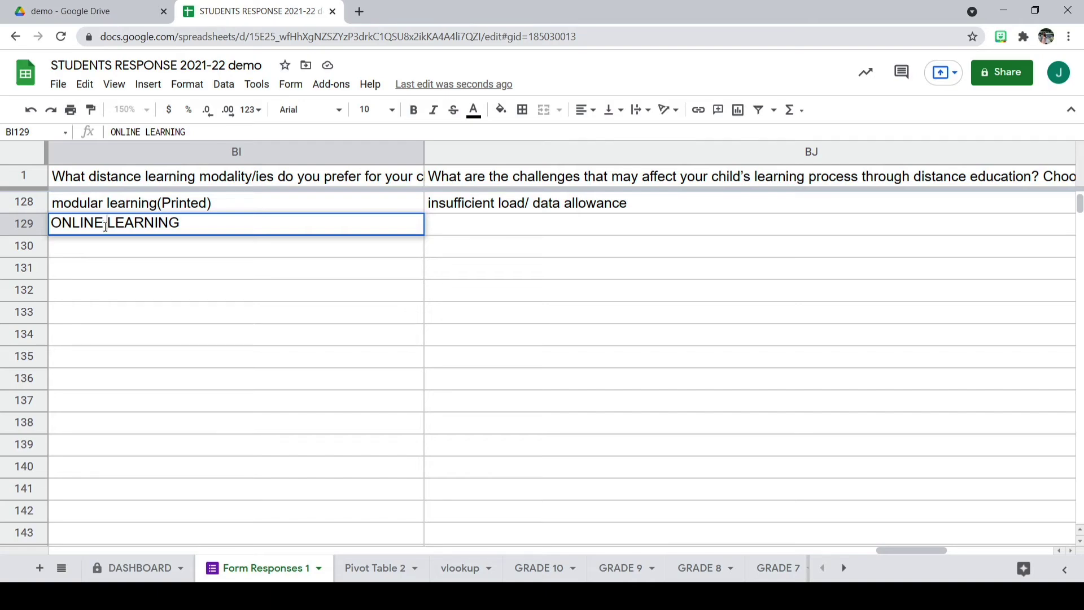
{"action": "left_click_drag", "start_coordinate": [189, 223], "coordinate": [52, 223]}
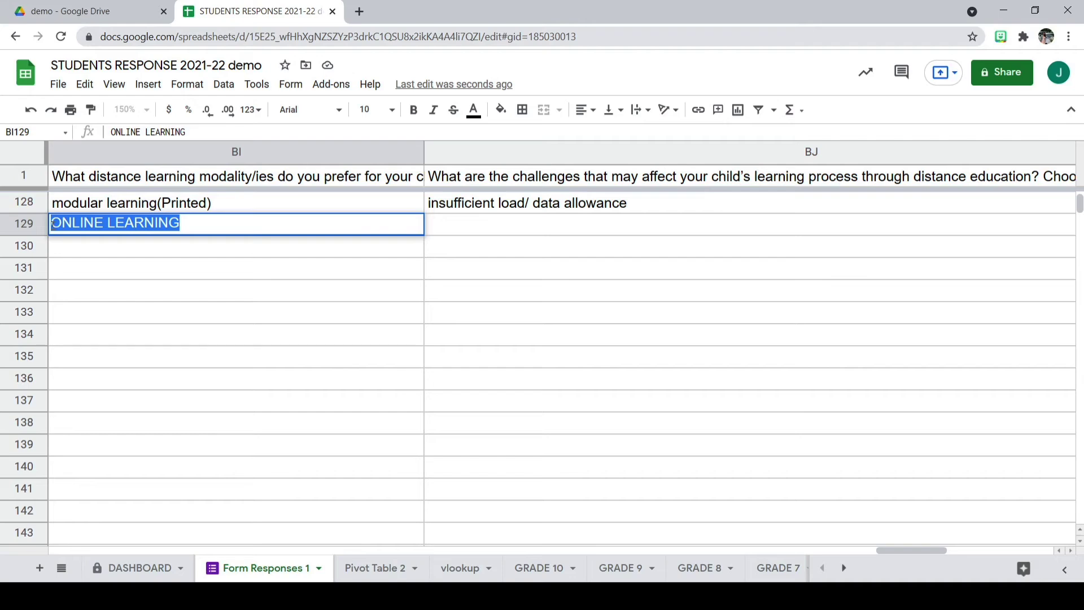
{"action": "key", "text": "BackSpace"}
{"action": "left_click_drag", "start_coordinate": [907, 549], "coordinate": [146, 549]}
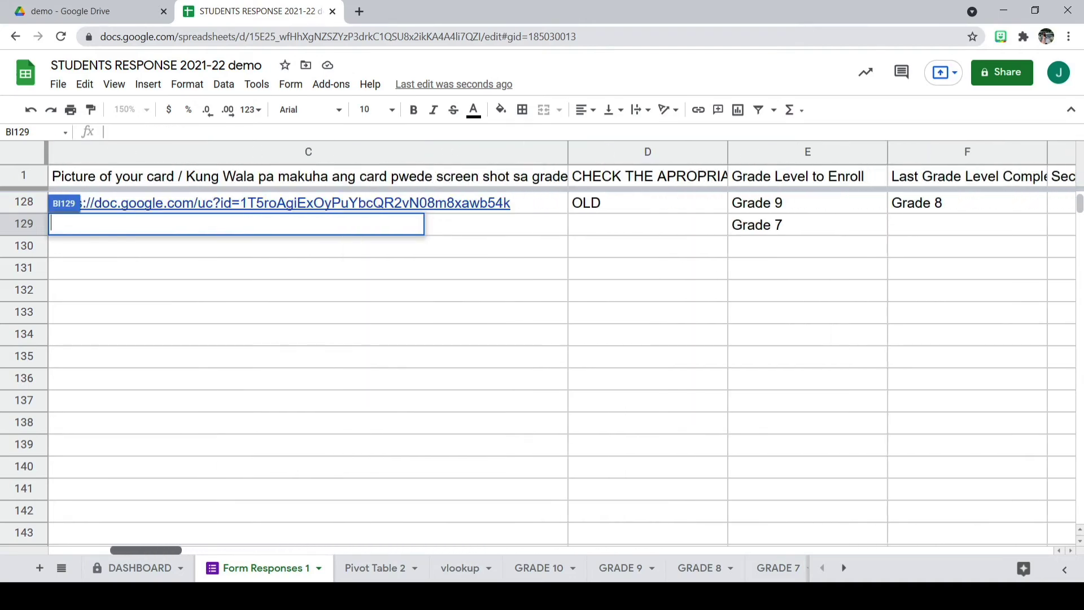
{"action": "left_click", "coordinate": [747, 225]}
{"action": "key", "text": "Delete"}
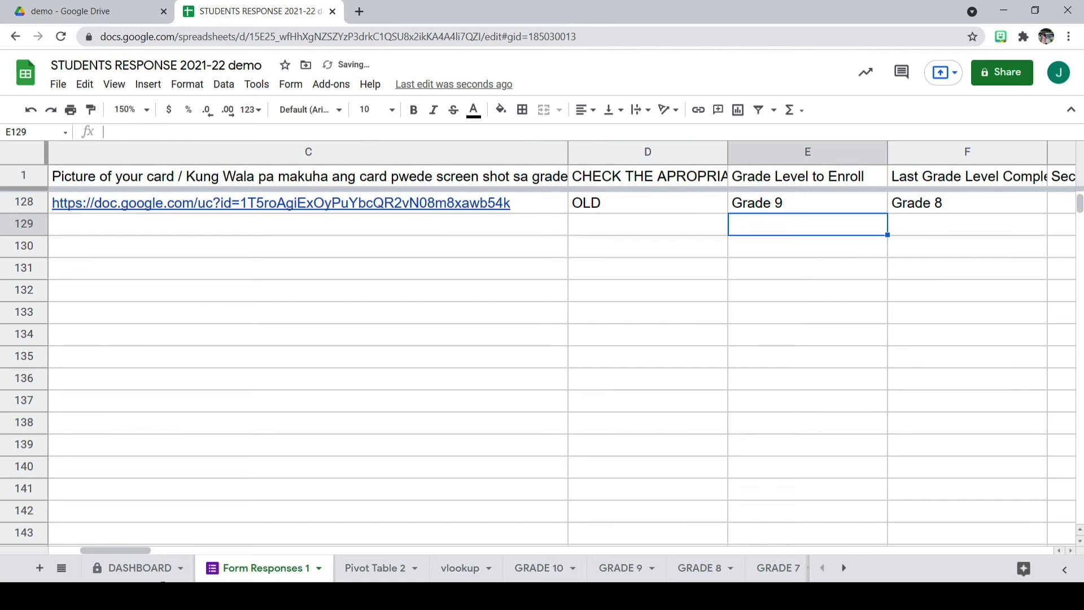
Examine the D7 learning challenges table and its CH code legend on the DASHBOARD sheet.
{"action": "left_click", "coordinate": [138, 567]}
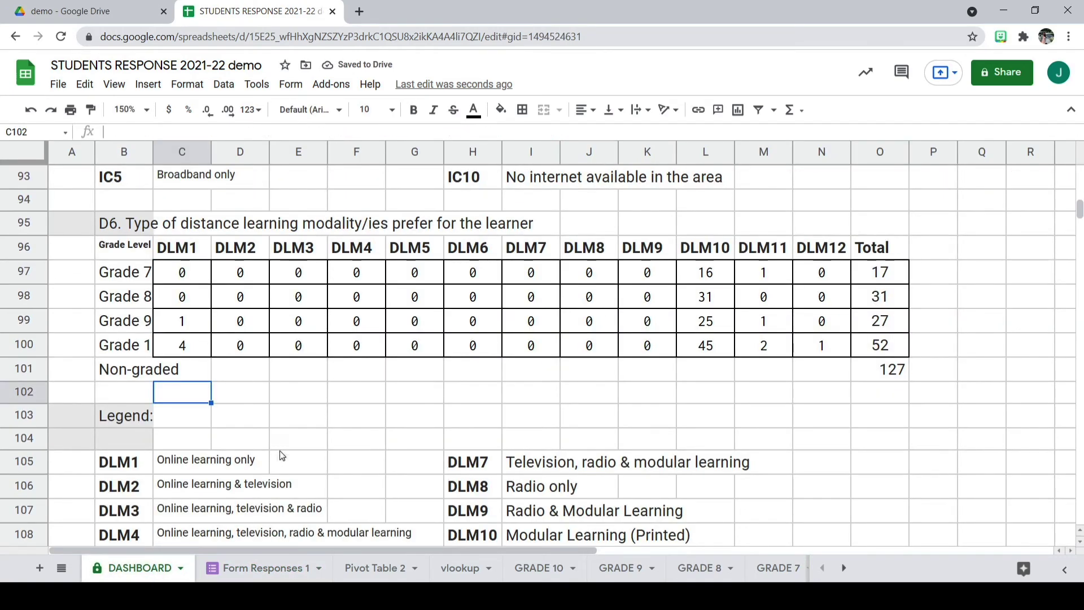
{"action": "scroll", "coordinate": [282, 456], "scroll_direction": "down", "scroll_amount": 7}
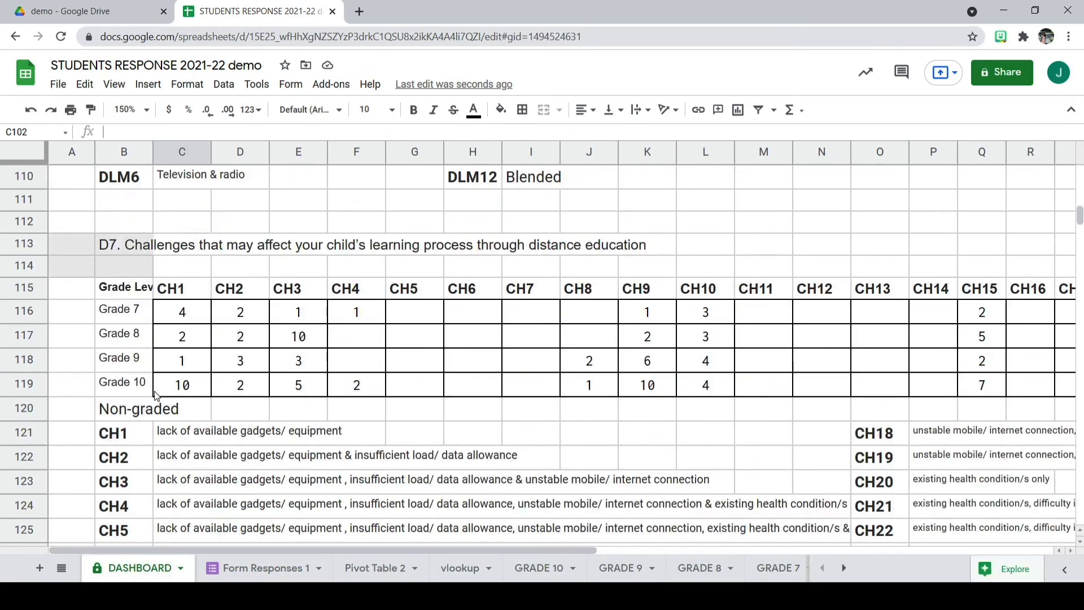
{"action": "scroll", "coordinate": [156, 394], "scroll_direction": "down", "scroll_amount": 5}
{"action": "scroll", "coordinate": [162, 444], "scroll_direction": "up", "scroll_amount": 5}
{"action": "left_click", "coordinate": [120, 439]}
{"action": "scroll", "coordinate": [304, 457], "scroll_direction": "down", "scroll_amount": 1}
{"action": "scroll", "coordinate": [302, 457], "scroll_direction": "down", "scroll_amount": 4}
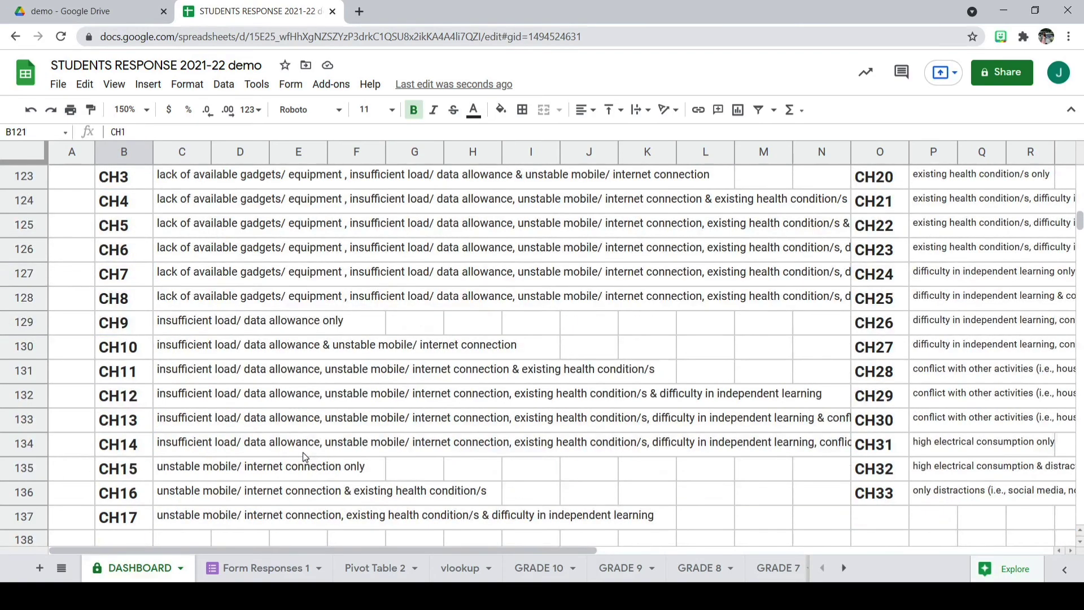
View the challenges-by-grade pivot table on the Pivot Table 2 sheet and close its editor.
{"action": "left_click", "coordinate": [365, 570]}
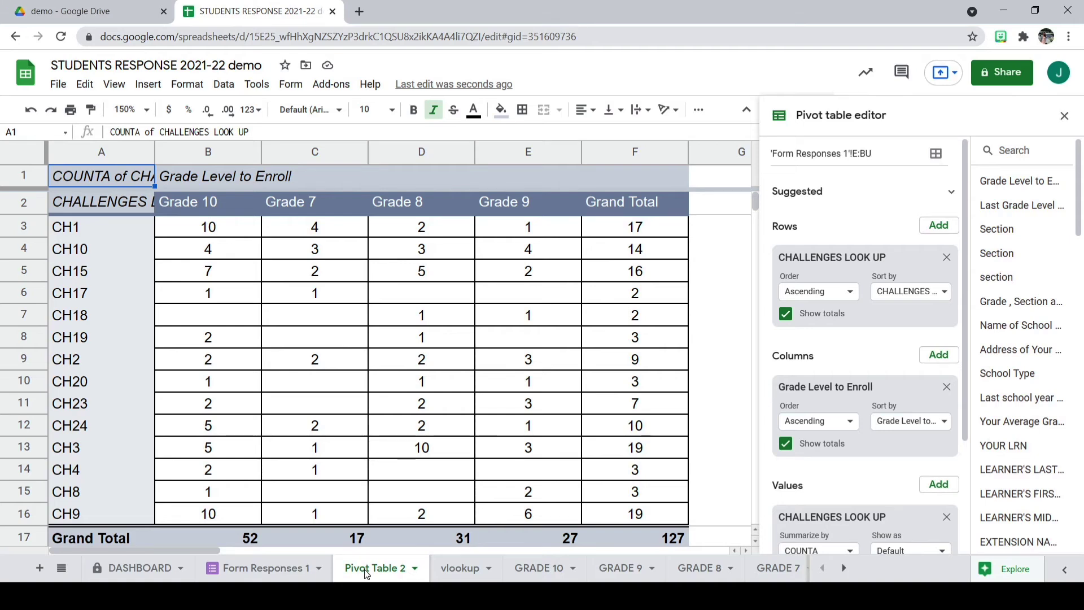
{"action": "left_click", "coordinate": [220, 88]}
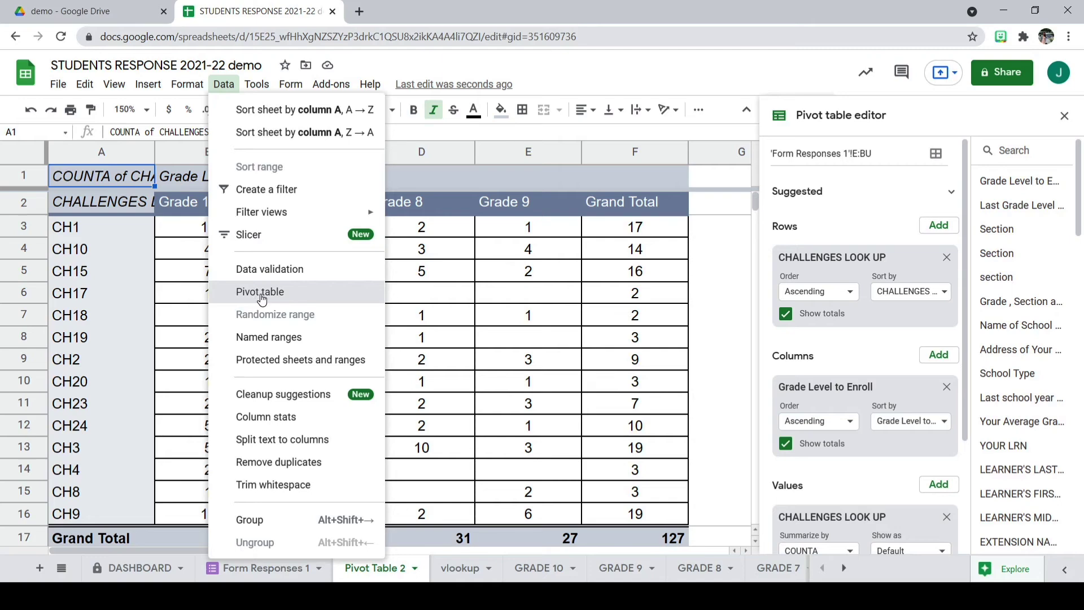
{"action": "key", "text": "Escape"}
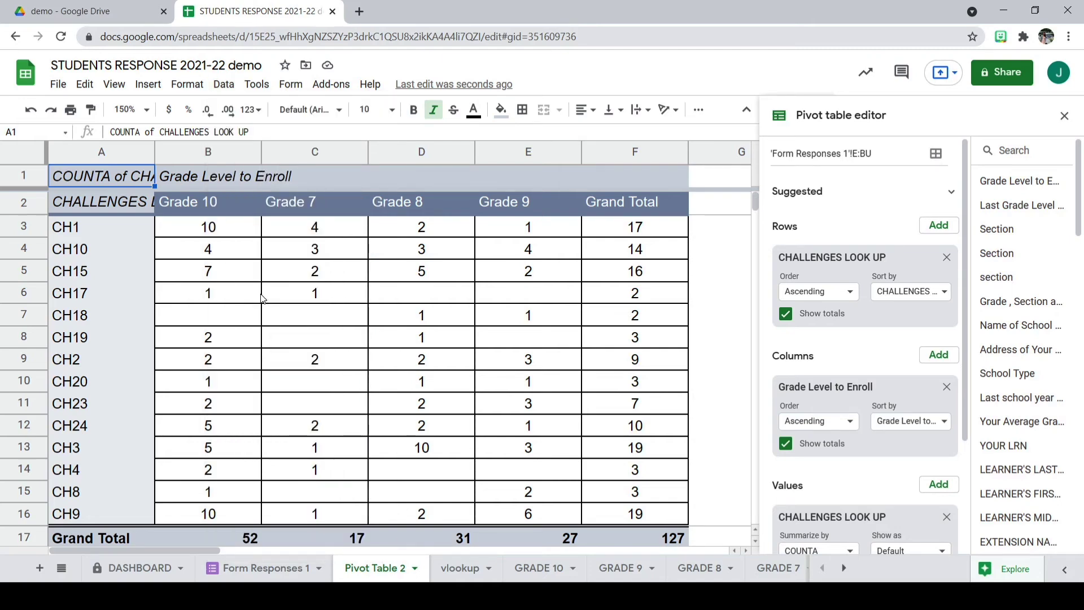
{"action": "left_click", "coordinate": [1065, 116]}
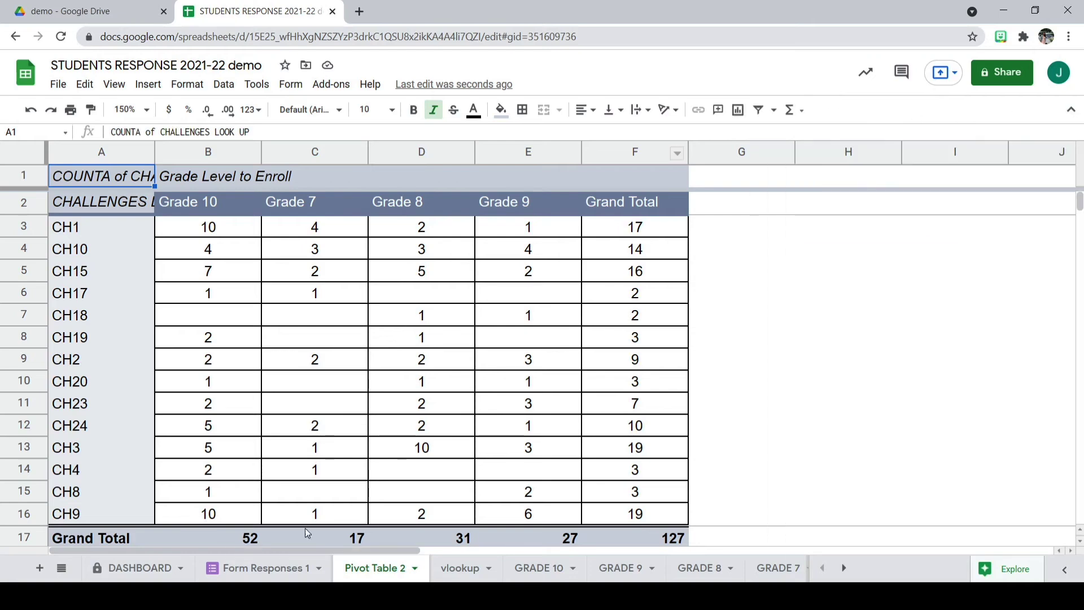
Show the pivot table creation settings for the Form Responses 1 data with an existing sheet as the destination, and dismiss them without creating anything.
{"action": "left_click", "coordinate": [276, 568]}
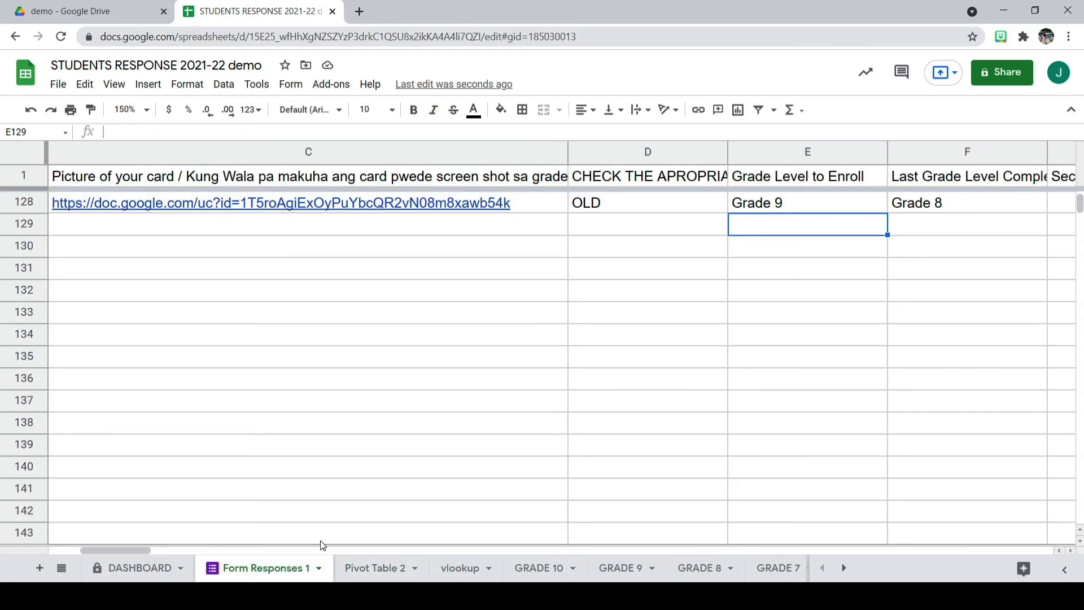
{"action": "left_click", "coordinate": [224, 85]}
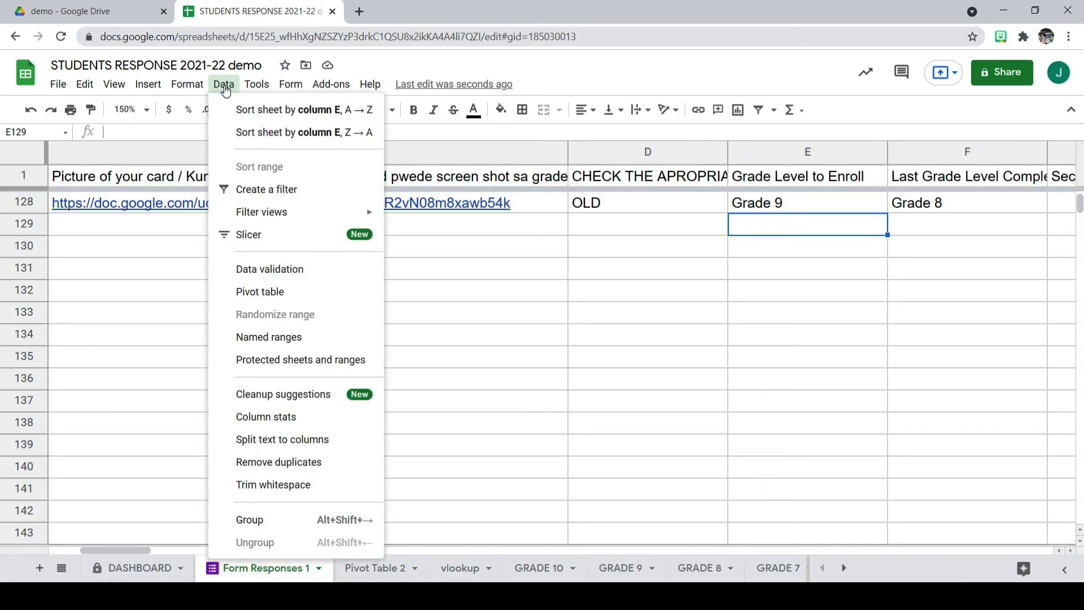
{"action": "left_click", "coordinate": [276, 291]}
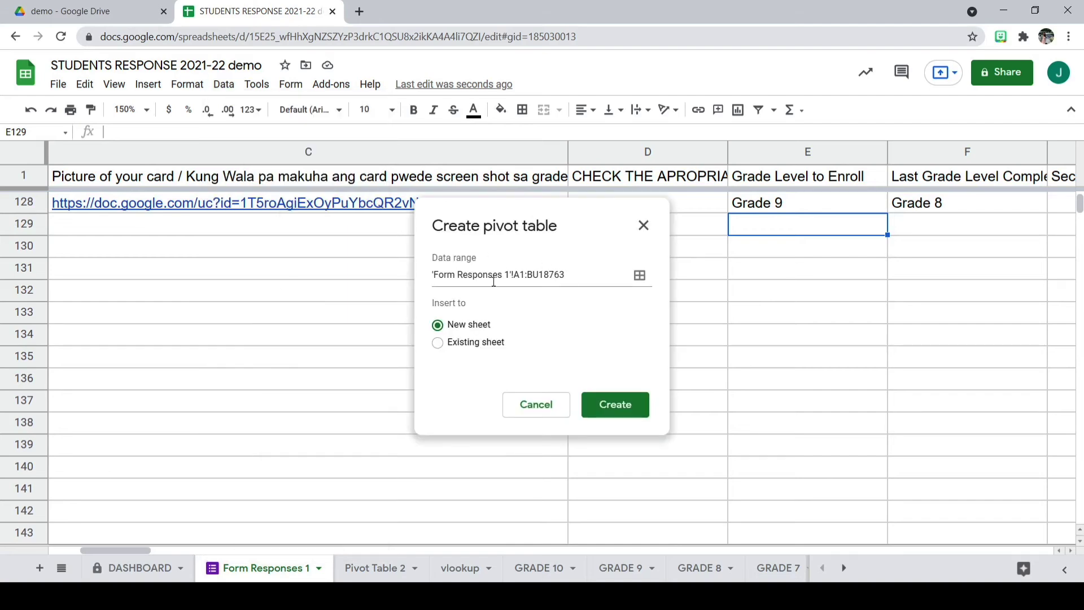
{"action": "left_click", "coordinate": [470, 343]}
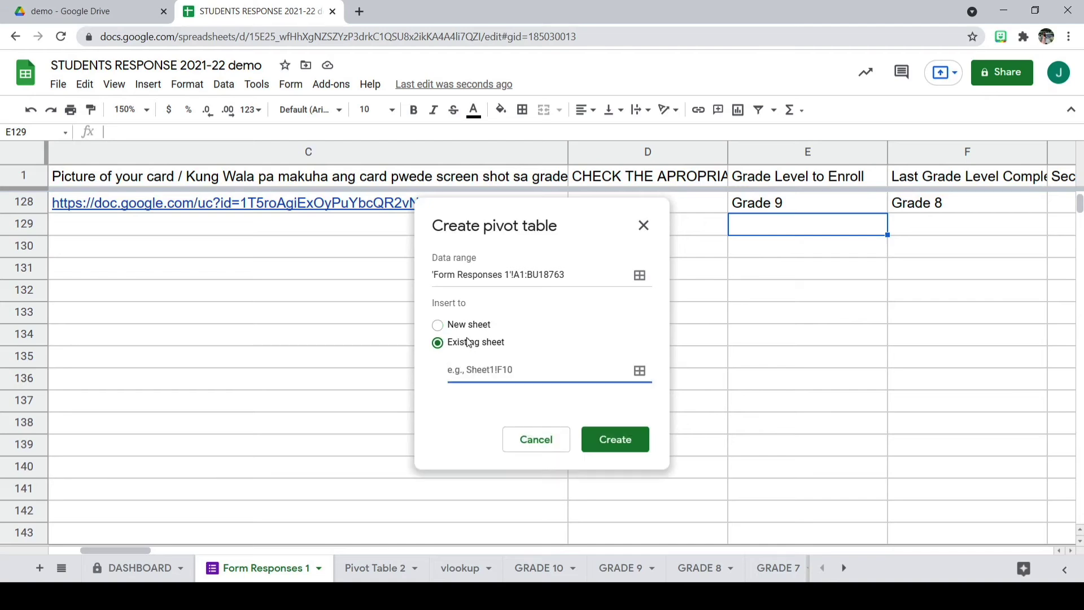
{"action": "left_click", "coordinate": [383, 568]}
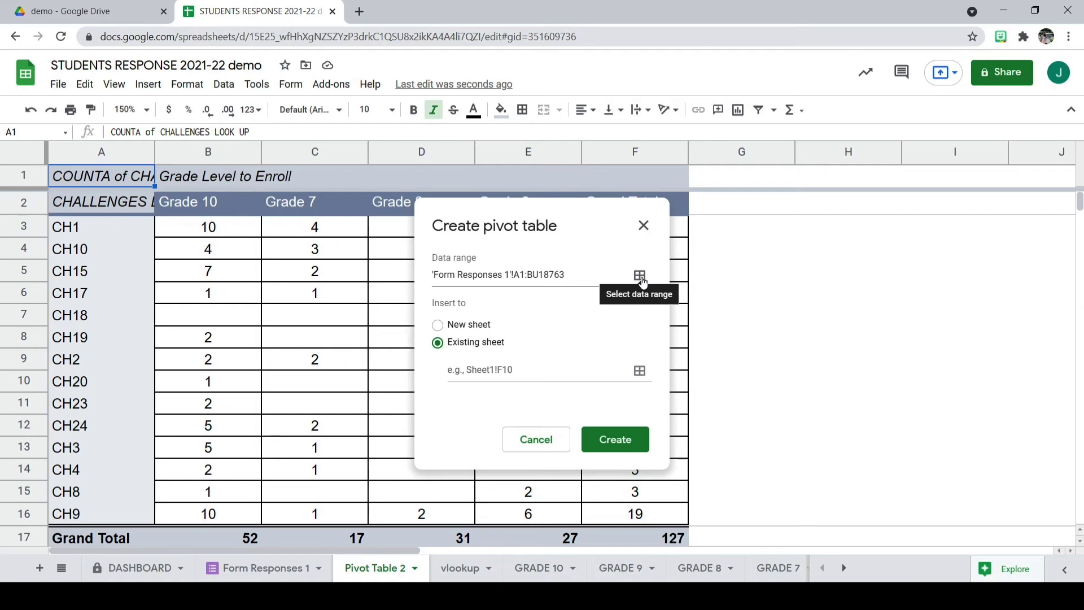
{"action": "left_click", "coordinate": [644, 226]}
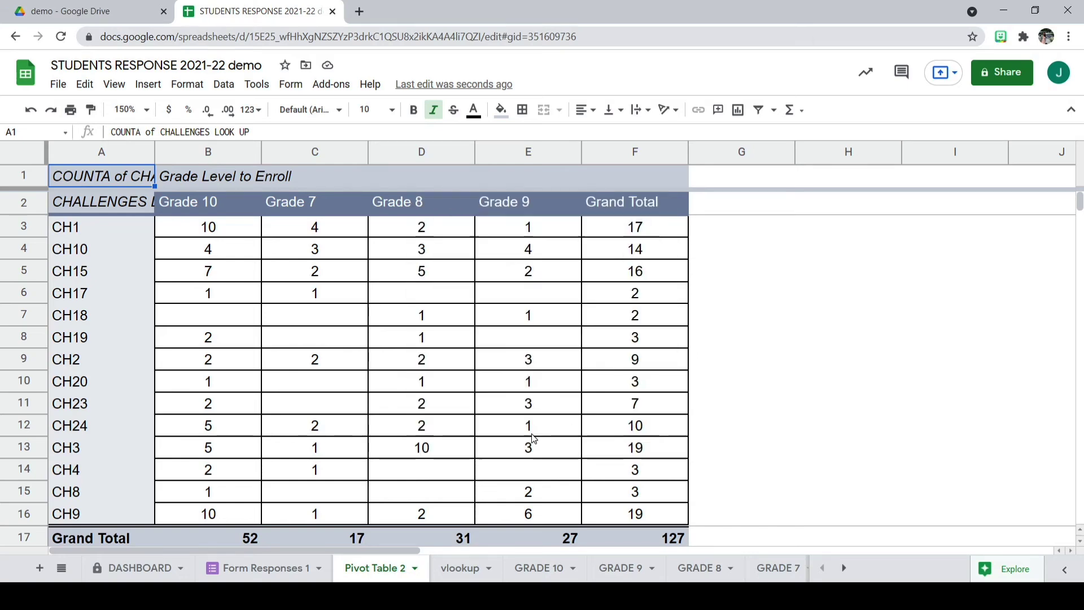
Examine the row, column and value settings and the available source fields of the pivot table on Pivot Table 2.
{"action": "left_click", "coordinate": [416, 301]}
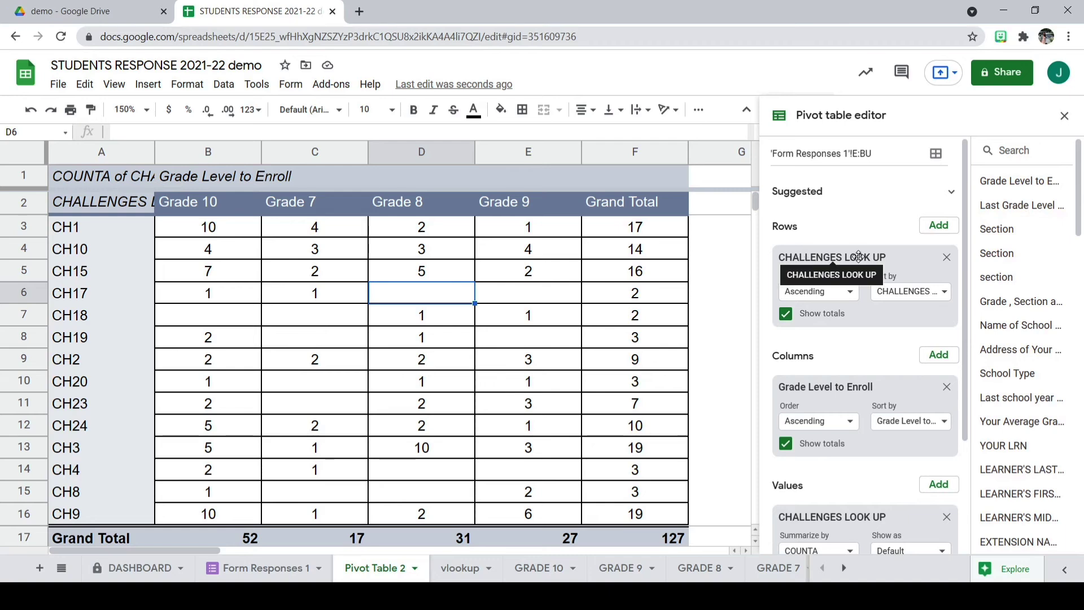
{"action": "scroll", "coordinate": [1013, 386], "scroll_direction": "down", "scroll_amount": 6}
{"action": "scroll", "coordinate": [1014, 386], "scroll_direction": "down", "scroll_amount": 10}
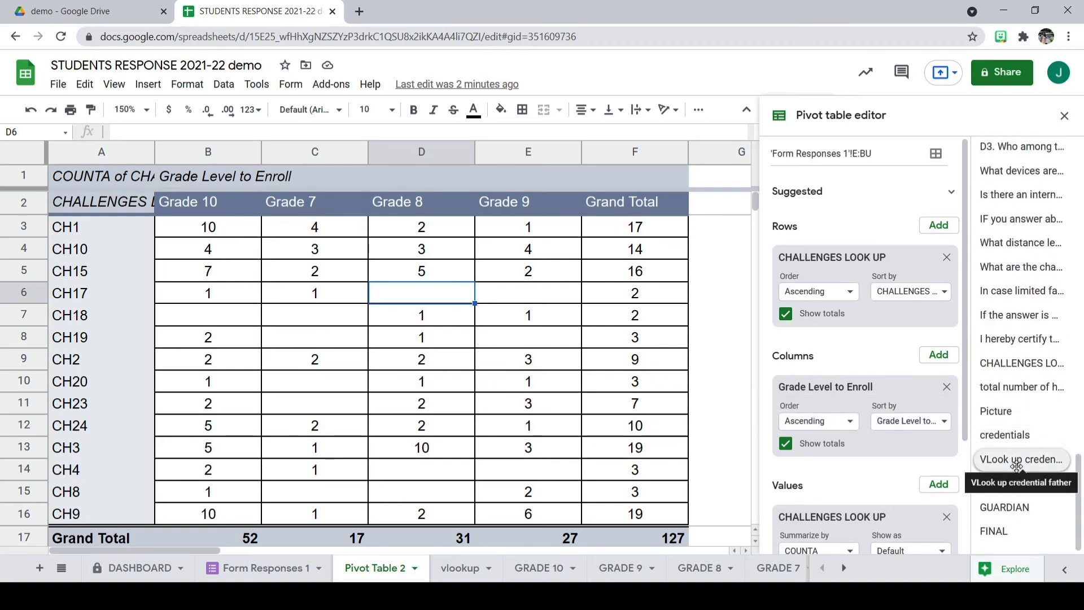
Examine the challenge descriptions in column I and their matching CH codes in column J of the vlookup sheet.
{"action": "left_click", "coordinate": [468, 568]}
{"action": "left_click", "coordinate": [648, 429]}
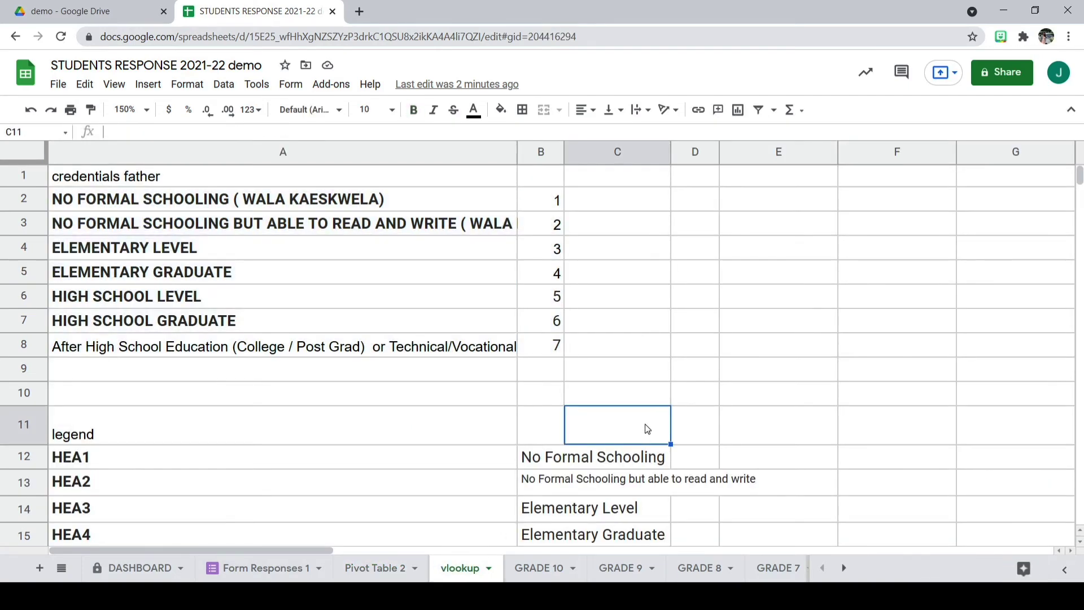
{"action": "key", "text": "Right"}
{"action": "key", "text": "Right"}
{"action": "key", "text": "Right"}
{"action": "key", "text": "Right"}
{"action": "key", "text": "Right"}
{"action": "key", "text": "Right"}
{"action": "key", "text": "Right"}
{"action": "key", "text": "Right"}
{"action": "key", "text": "Right"}
{"action": "key", "text": "Right"}
{"action": "key", "text": "Right"}
{"action": "key", "text": "Right"}
{"action": "key", "text": "Right"}
{"action": "key", "text": "Right"}
{"action": "key", "text": "Left"}
{"action": "key", "text": "Left"}
{"action": "key", "text": "Left"}
{"action": "key", "text": "Left"}
{"action": "key", "text": "Left"}
{"action": "key", "text": "Left"}
{"action": "key", "text": "Left"}
{"action": "key", "text": "Left"}
{"action": "key", "text": "Left"}
{"action": "key", "text": "Left"}
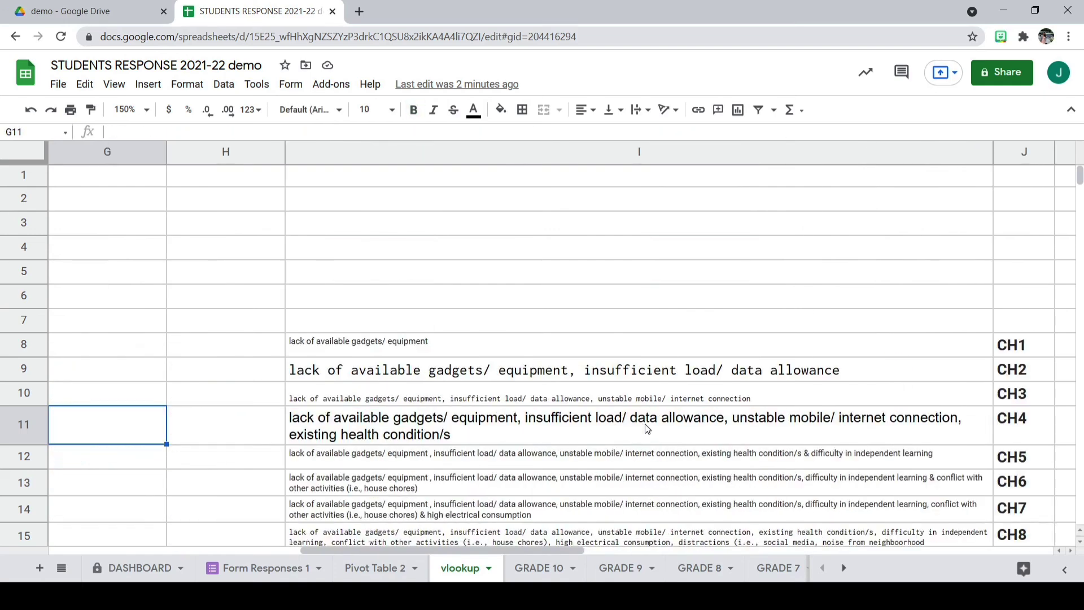
{"action": "key", "text": "Right"}
{"action": "key", "text": "Right"}
{"action": "key", "text": "Right"}
{"action": "key", "text": "Up"}
{"action": "key", "text": "Up"}
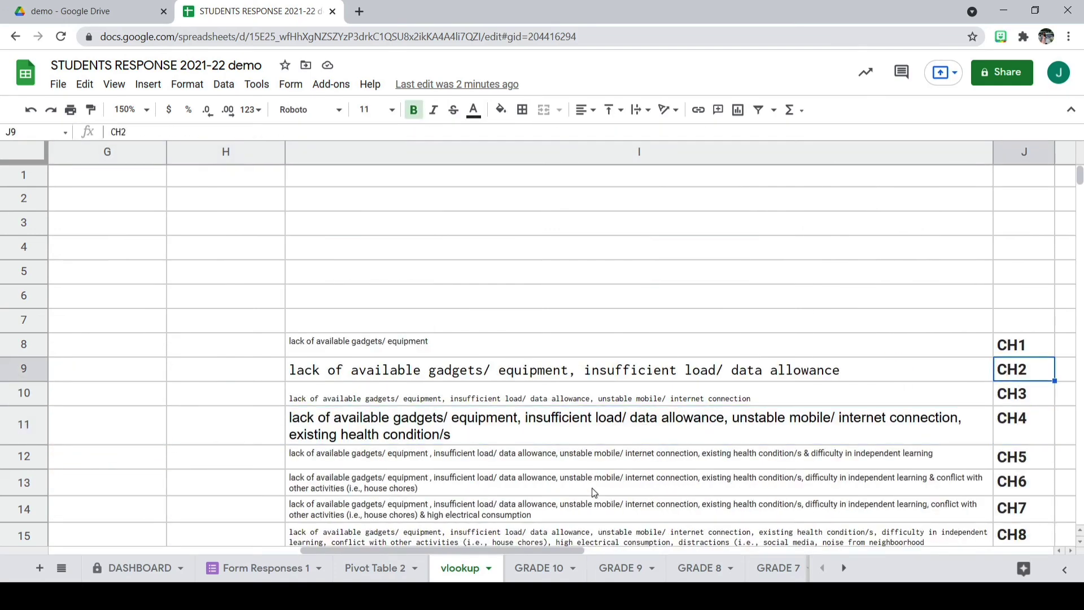
{"action": "left_click", "coordinate": [449, 350]}
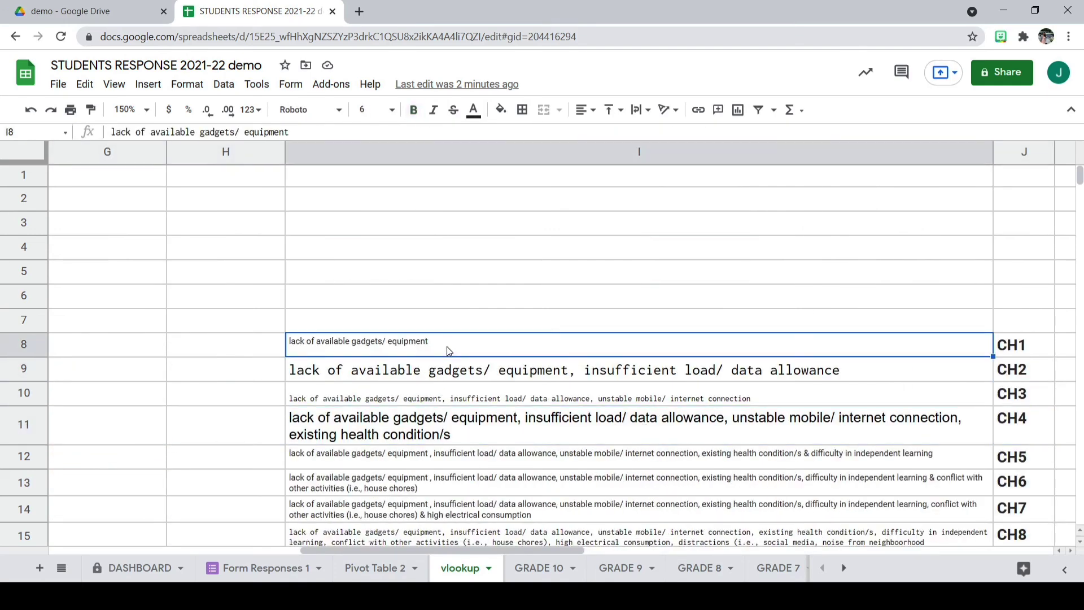
Go through the challenge codes in column J of the vlookup sheet from CH1 down to CH33.
{"action": "left_click", "coordinate": [1021, 347]}
{"action": "key", "text": "Down"}
{"action": "key", "text": "Up"}
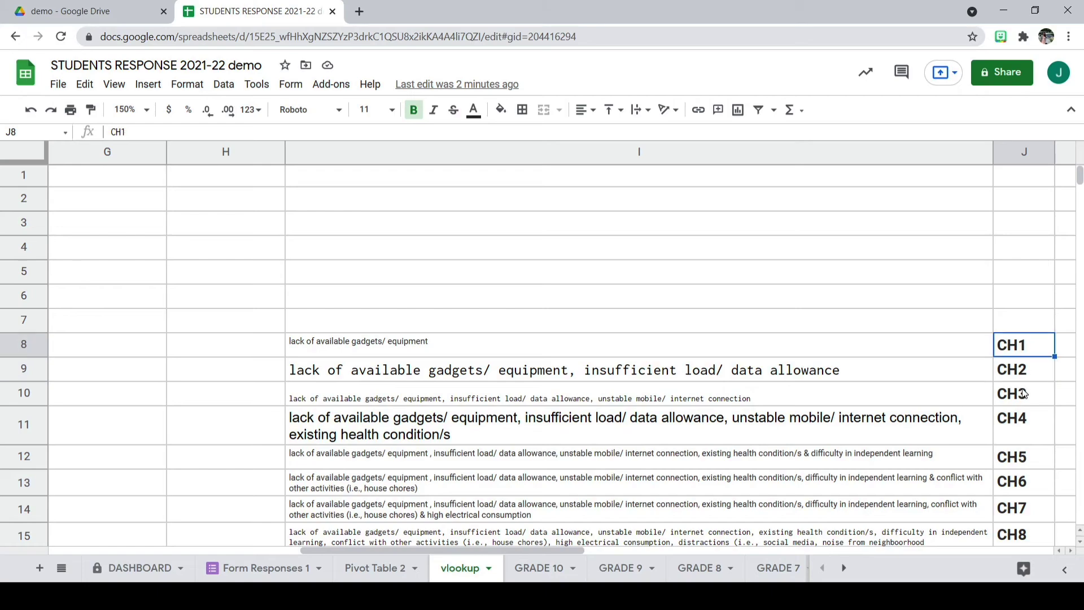
{"action": "key", "text": "Down"}
{"action": "key", "text": "Down"}
{"action": "key", "text": "Down"}
{"action": "key", "text": "Down"}
{"action": "key", "text": "Up"}
{"action": "key", "text": "Down"}
{"action": "key", "text": "Down"}
{"action": "key", "text": "Down"}
{"action": "key", "text": "Down"}
{"action": "key", "text": "Down"}
{"action": "key", "text": "Down"}
{"action": "key", "text": "Down"}
{"action": "key", "text": "Down"}
{"action": "key", "text": "Down"}
{"action": "key", "text": "Down"}
{"action": "key", "text": "Down"}
{"action": "key", "text": "Down"}
{"action": "key", "text": "Down"}
{"action": "key", "text": "Down"}
{"action": "key", "text": "Down"}
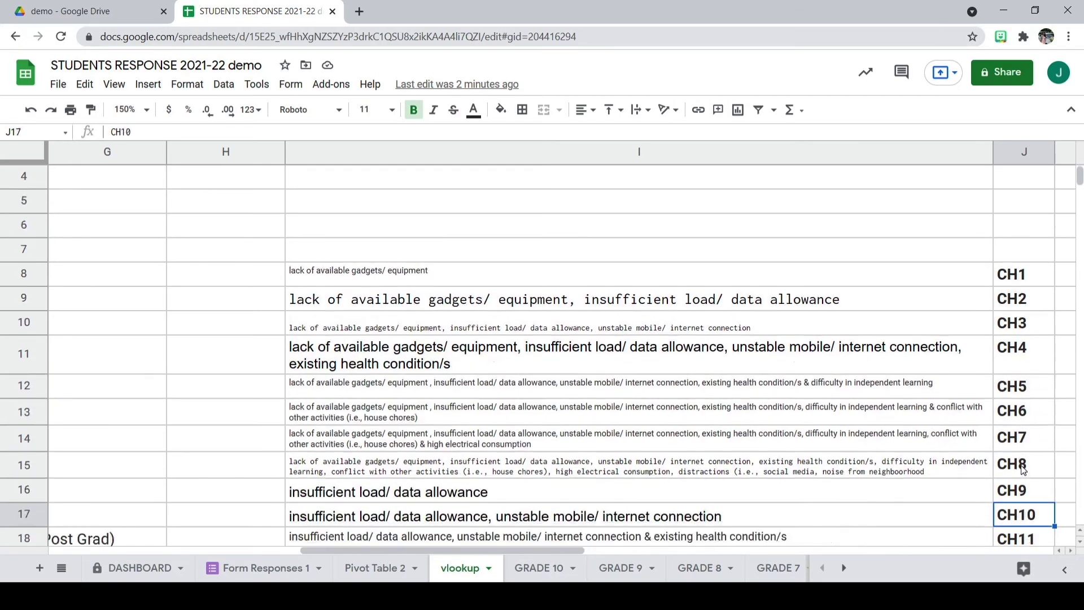
{"action": "key", "text": "Down"}
{"action": "key", "text": "Down"}
{"action": "key", "text": "Down"}
{"action": "key", "text": "Down"}
{"action": "key", "text": "Down"}
{"action": "key", "text": "Down"}
{"action": "key", "text": "Down"}
{"action": "key", "text": "Down"}
{"action": "key", "text": "Down"}
{"action": "key", "text": "Down"}
{"action": "key", "text": "Down"}
{"action": "key", "text": "Down"}
{"action": "key", "text": "Down"}
{"action": "key", "text": "Down"}
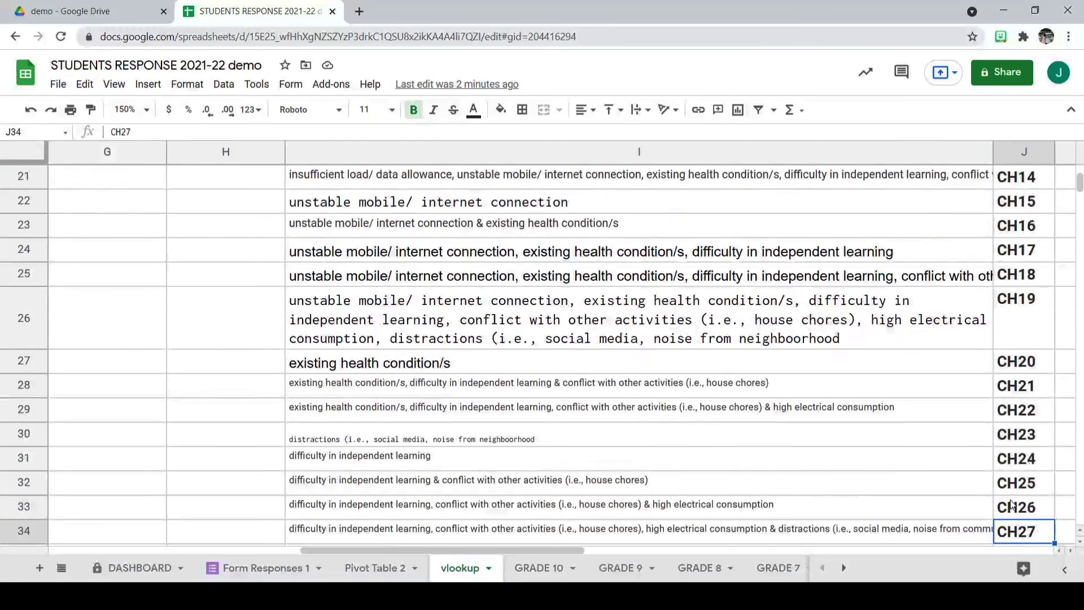
Widen the CHALLENGES LOOK UP column (BN) on the Form Responses 1 sheet.
{"action": "left_click", "coordinate": [263, 574]}
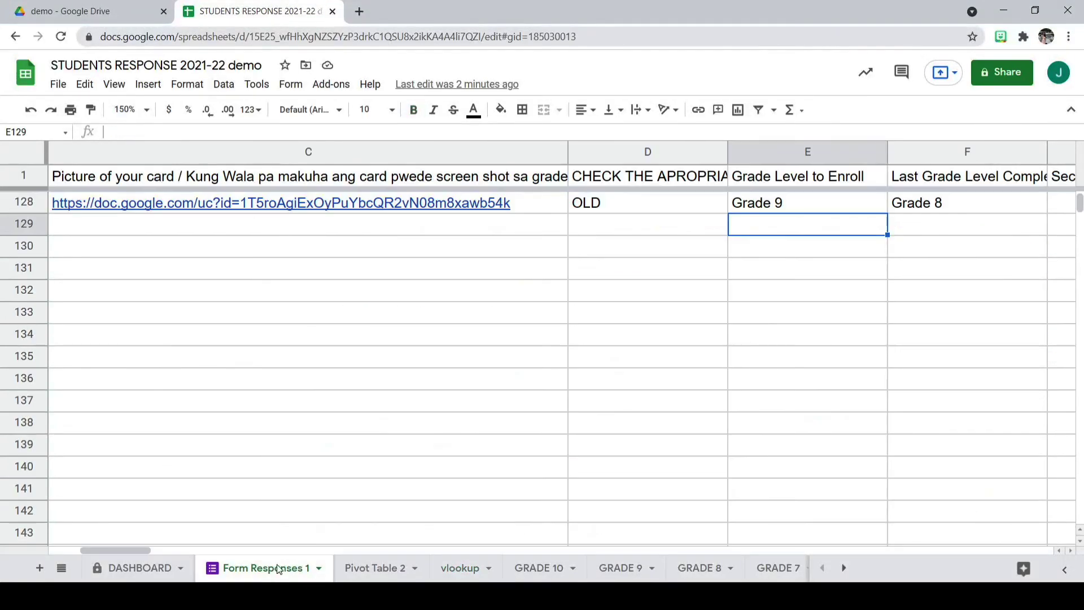
{"action": "left_click_drag", "start_coordinate": [136, 552], "coordinate": [1067, 571]}
{"action": "scroll", "coordinate": [179, 383], "scroll_direction": "up", "scroll_amount": 15}
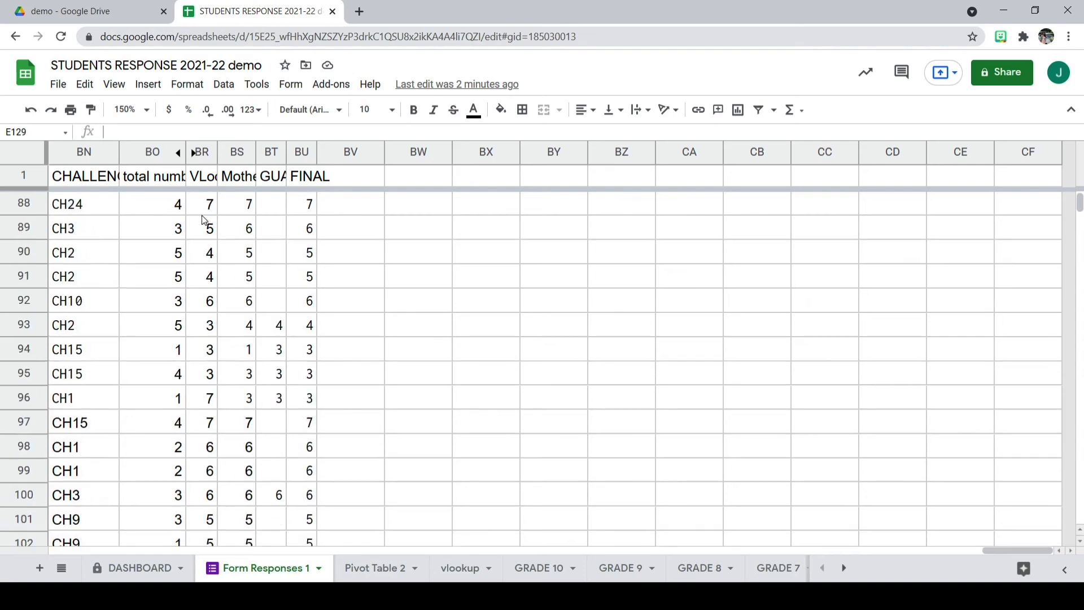
{"action": "left_click", "coordinate": [170, 181]}
{"action": "left_click", "coordinate": [99, 176]}
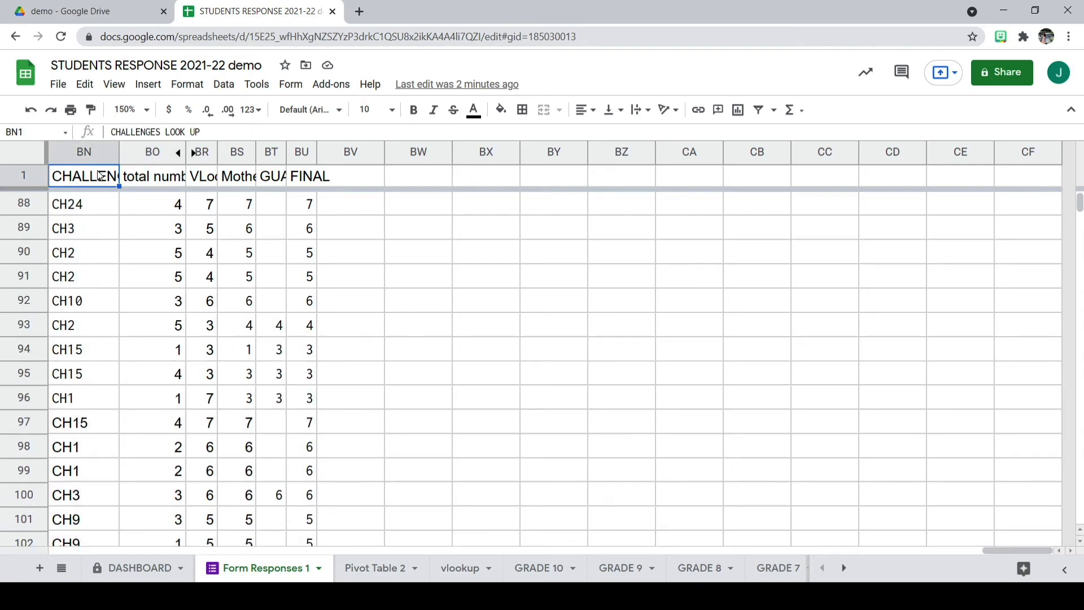
{"action": "key", "text": "Left"}
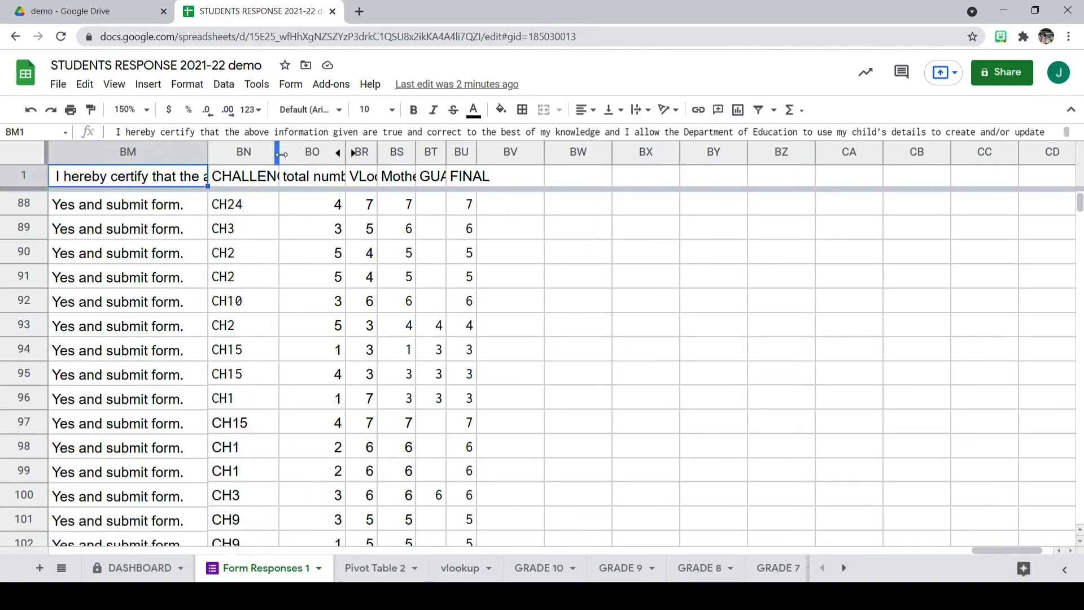
{"action": "left_click_drag", "start_coordinate": [771, 204], "coordinate": [777, 203]}
{"action": "left_click", "coordinate": [317, 280]}
Inspect the lookup formula in BN2 of Form Responses 1 and find the description matching its code CH9 on the vlookup sheet.
{"action": "left_click", "coordinate": [231, 205]}
{"action": "scroll", "coordinate": [235, 214], "scroll_direction": "up", "scroll_amount": 17}
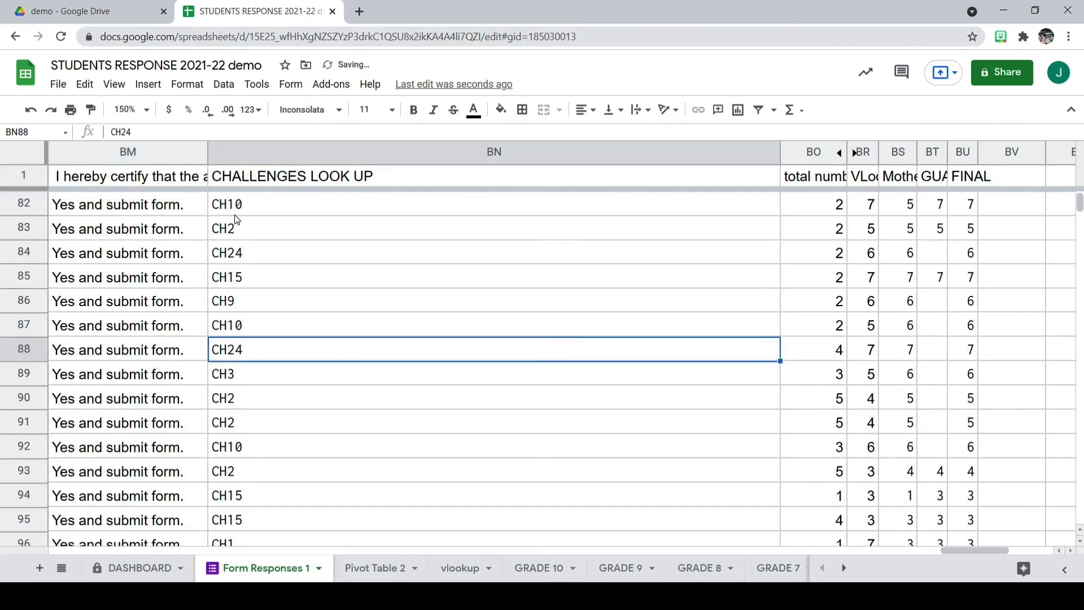
{"action": "scroll", "coordinate": [235, 215], "scroll_direction": "up", "scroll_amount": 12}
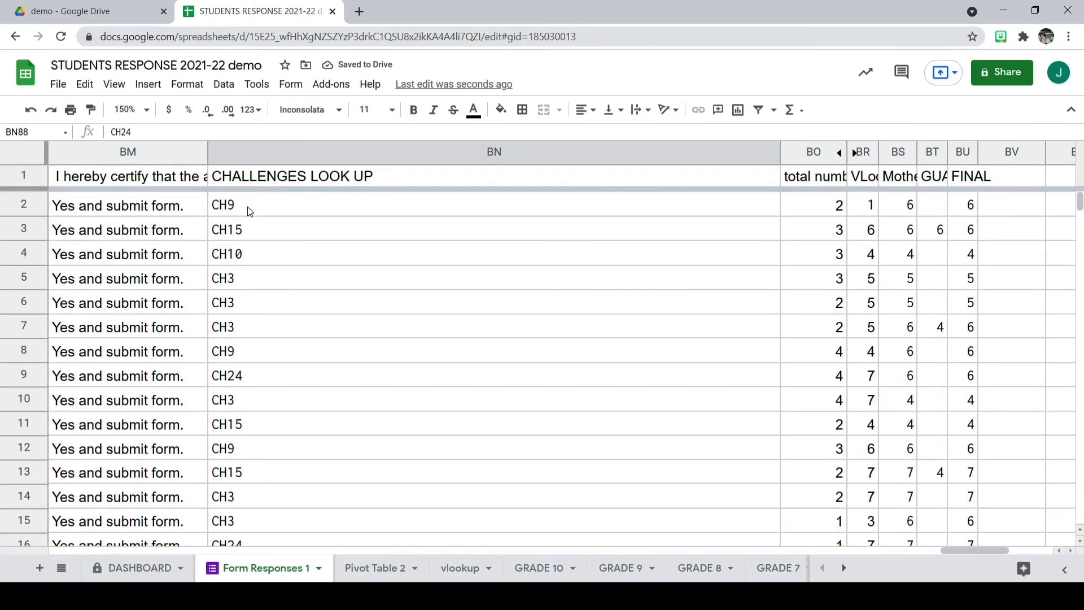
{"action": "left_click", "coordinate": [249, 205]}
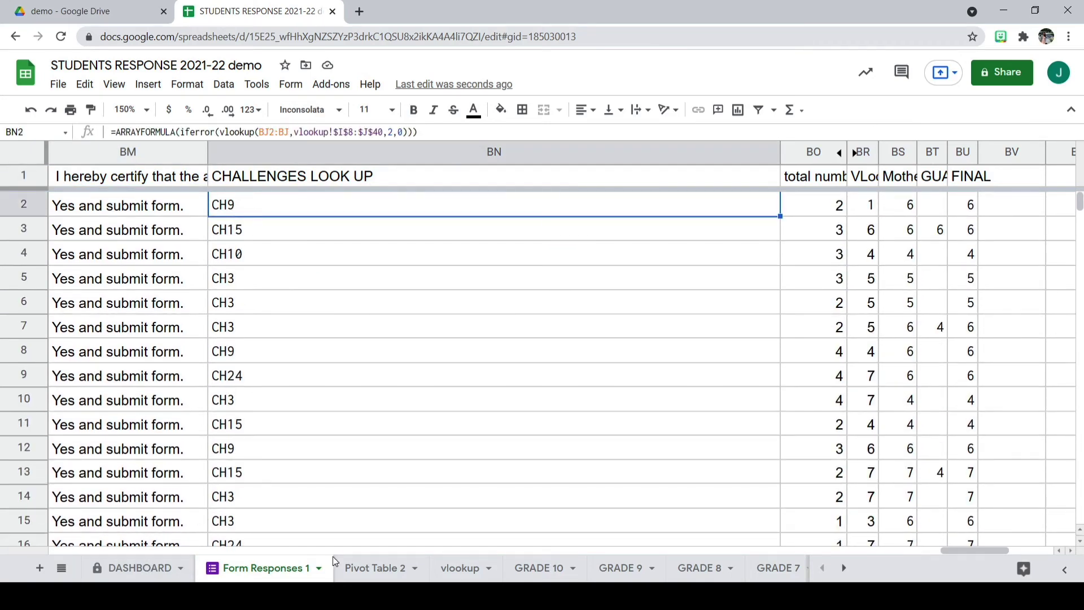
{"action": "left_click", "coordinate": [472, 576]}
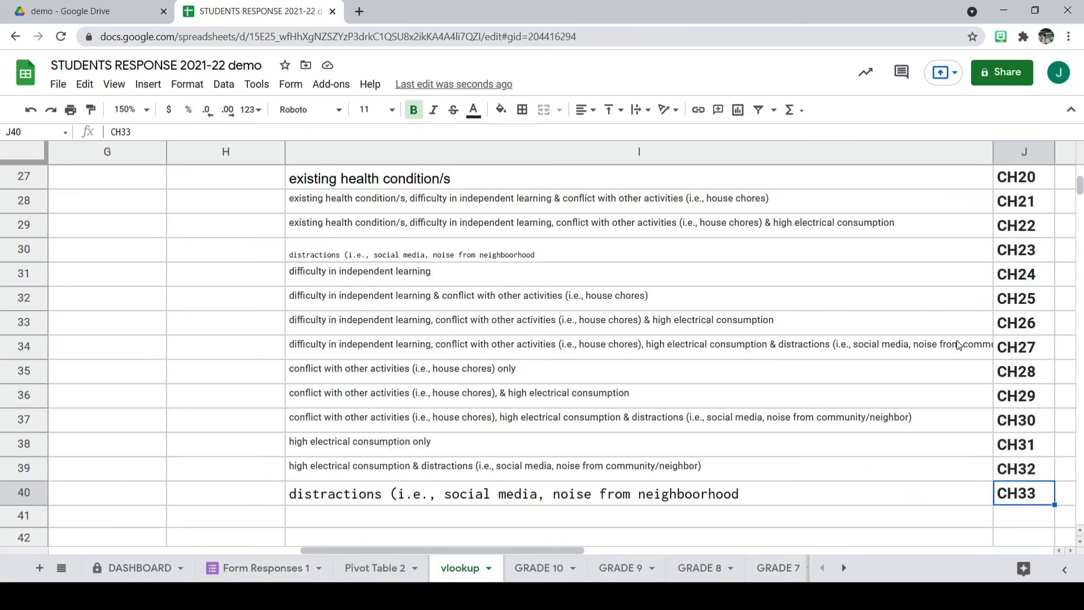
{"action": "scroll", "coordinate": [960, 346], "scroll_direction": "up", "scroll_amount": 7}
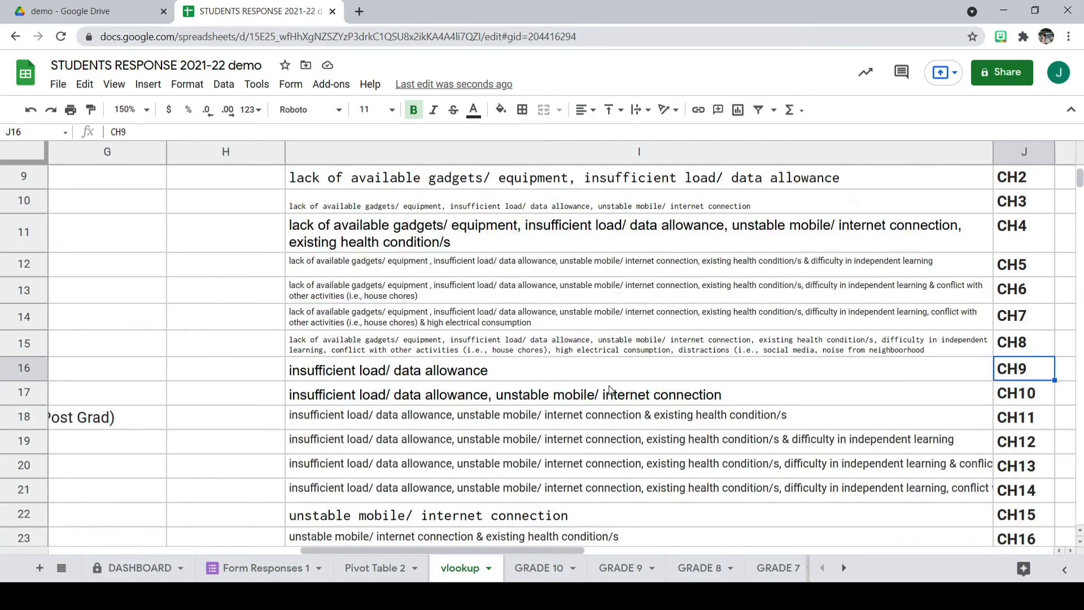
{"action": "left_click", "coordinate": [486, 376]}
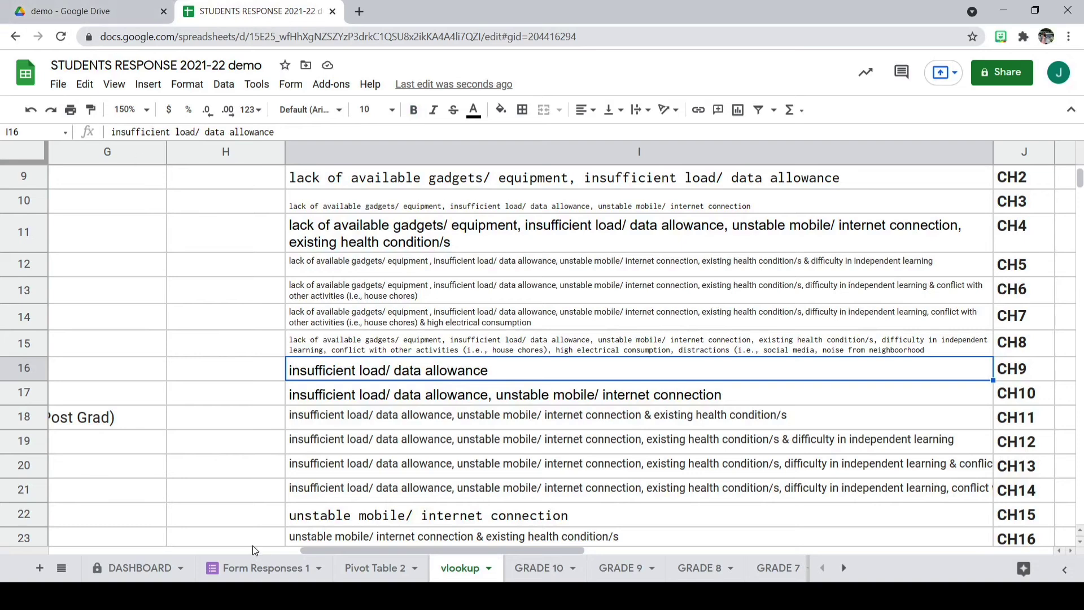
Highlight the IFERROR function and the VLOOKUP with BJ2:BJ in the BN2 formula, and view the lookup table on the vlookup sheet.
{"action": "left_click", "coordinate": [259, 568]}
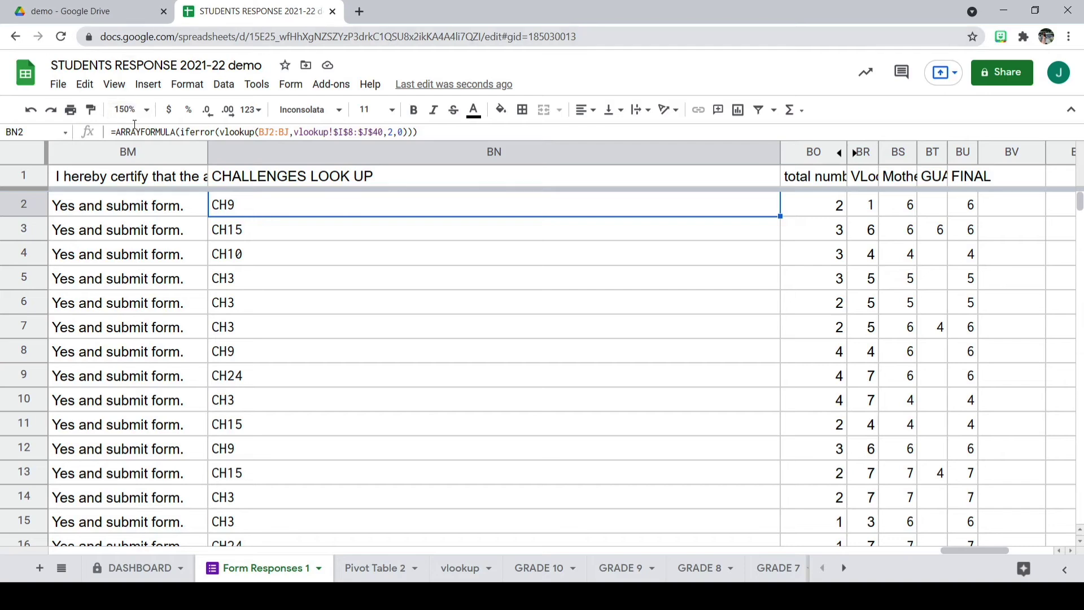
{"action": "double_click", "coordinate": [215, 132]}
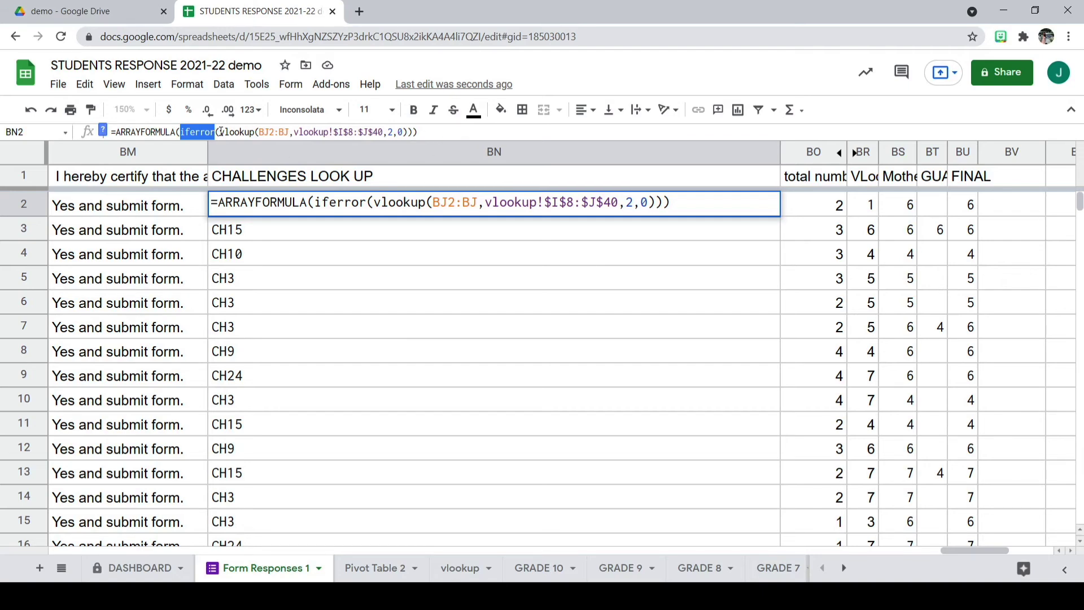
{"action": "left_click_drag", "start_coordinate": [220, 132], "coordinate": [289, 131]}
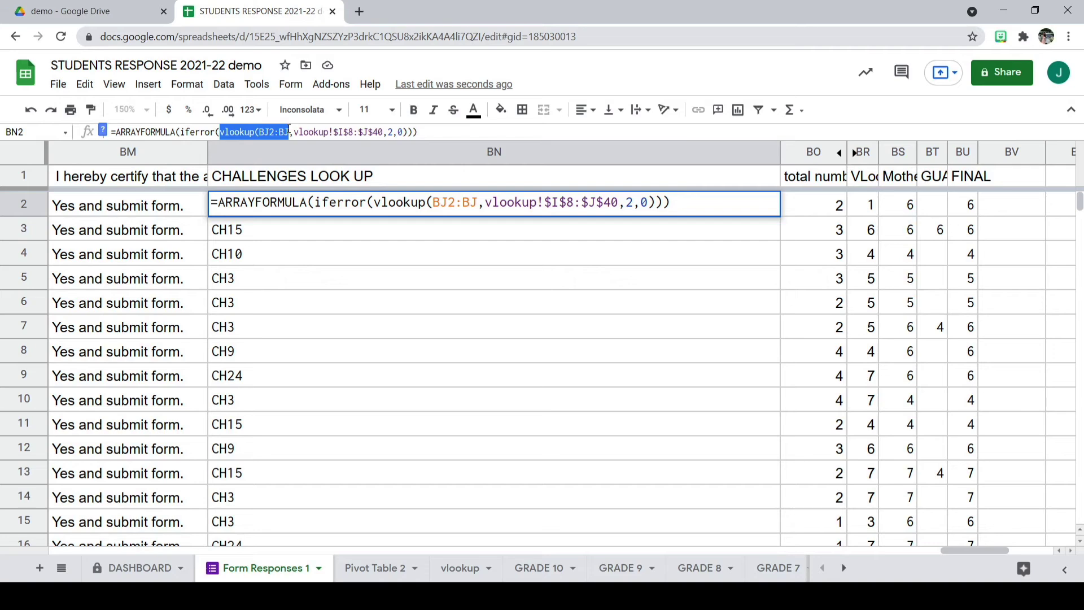
{"action": "left_click", "coordinate": [465, 569]}
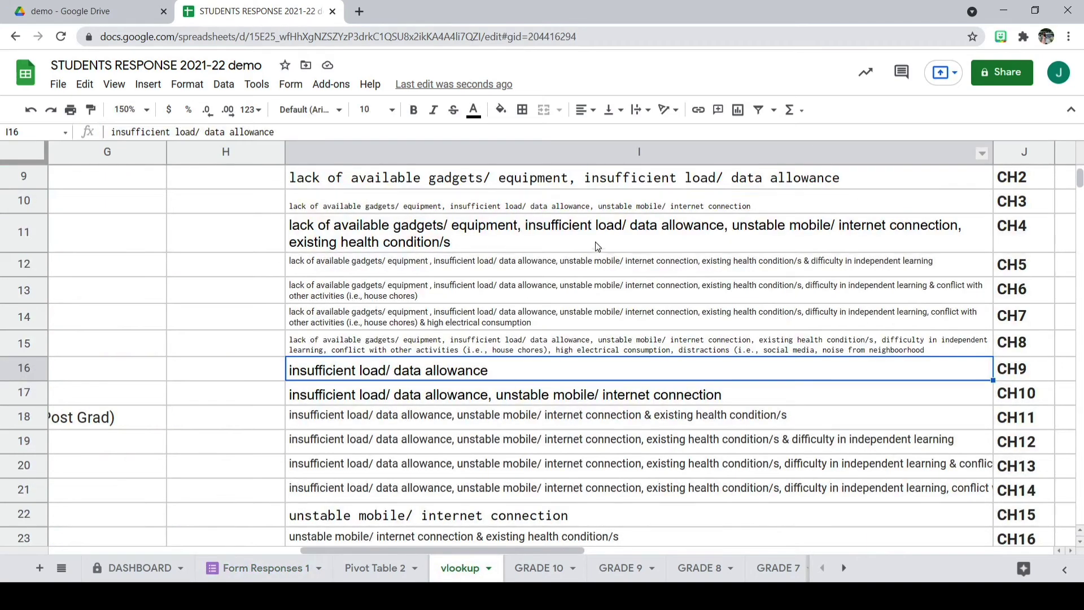
{"action": "scroll", "coordinate": [534, 212], "scroll_direction": "up", "scroll_amount": 3}
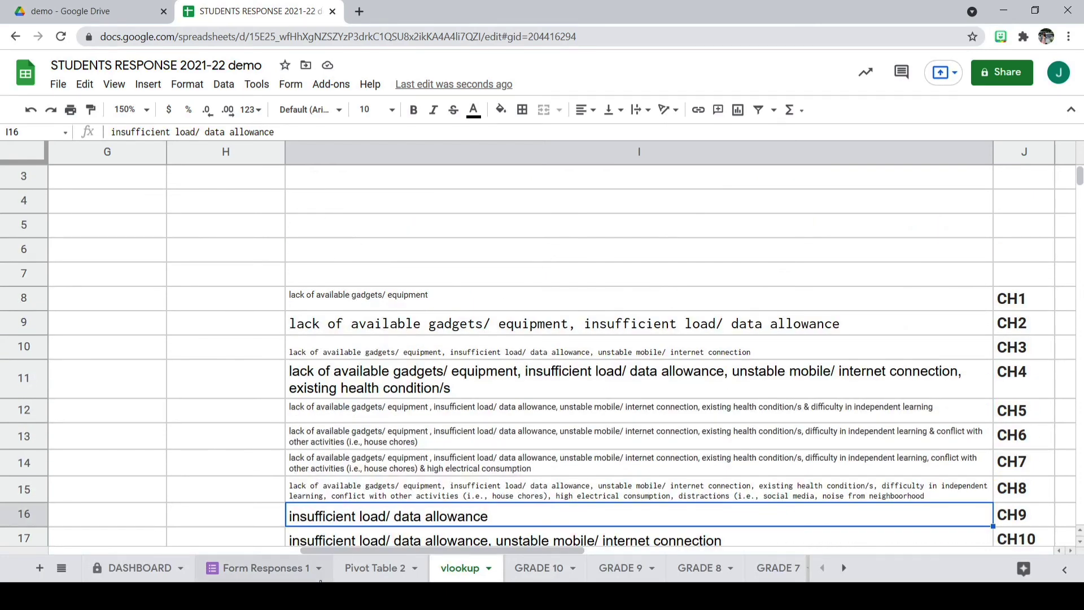
Highlight the $I$8:$J$40 range in the BN2 formula and show its description column I on the vlookup sheet.
{"action": "left_click", "coordinate": [236, 575]}
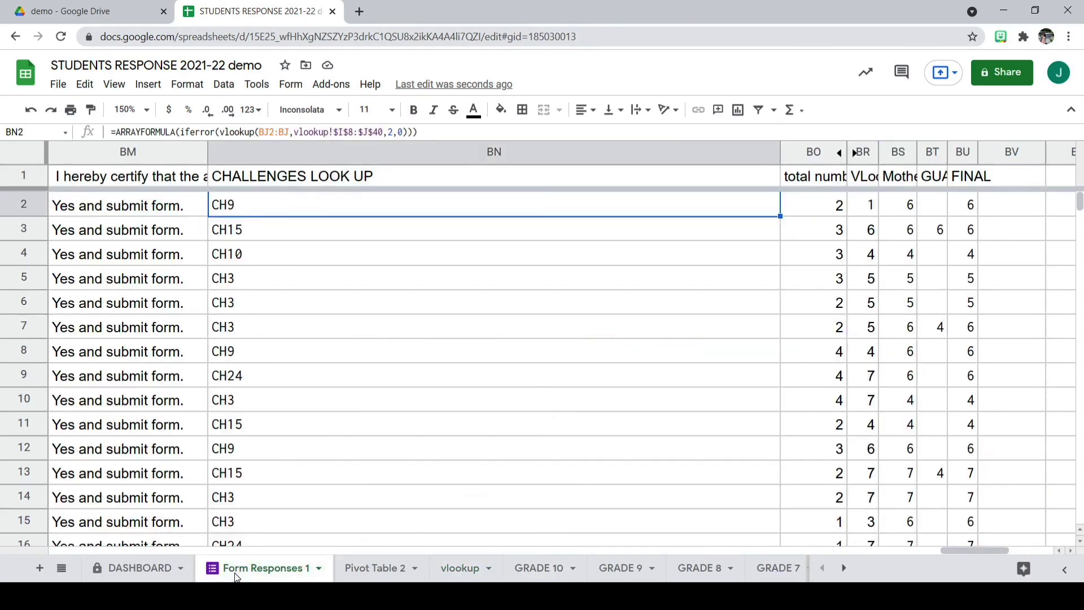
{"action": "left_click_drag", "start_coordinate": [334, 132], "coordinate": [388, 132]}
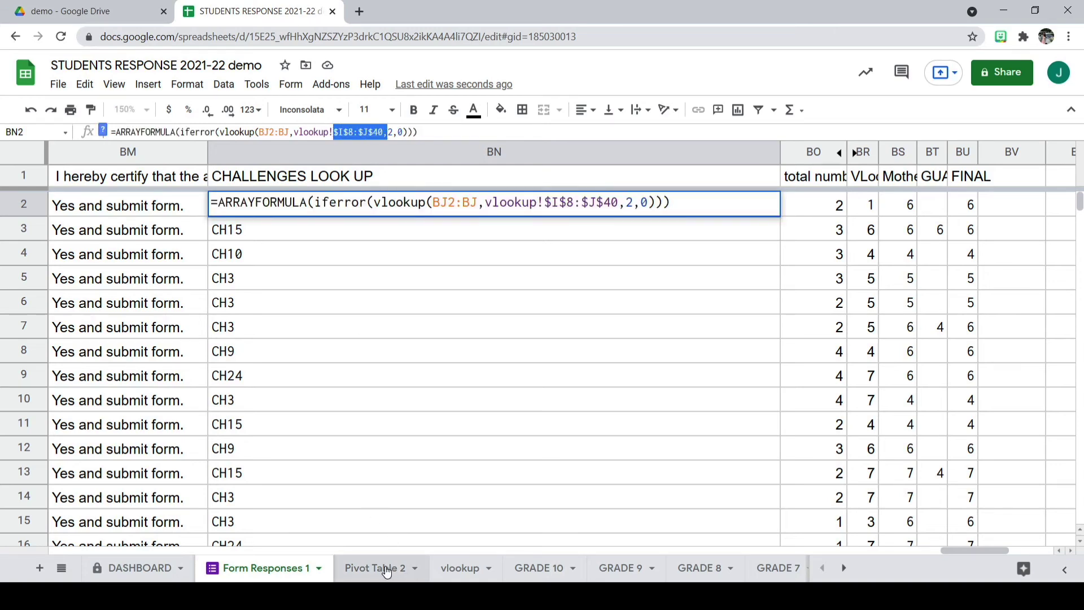
{"action": "left_click", "coordinate": [461, 569]}
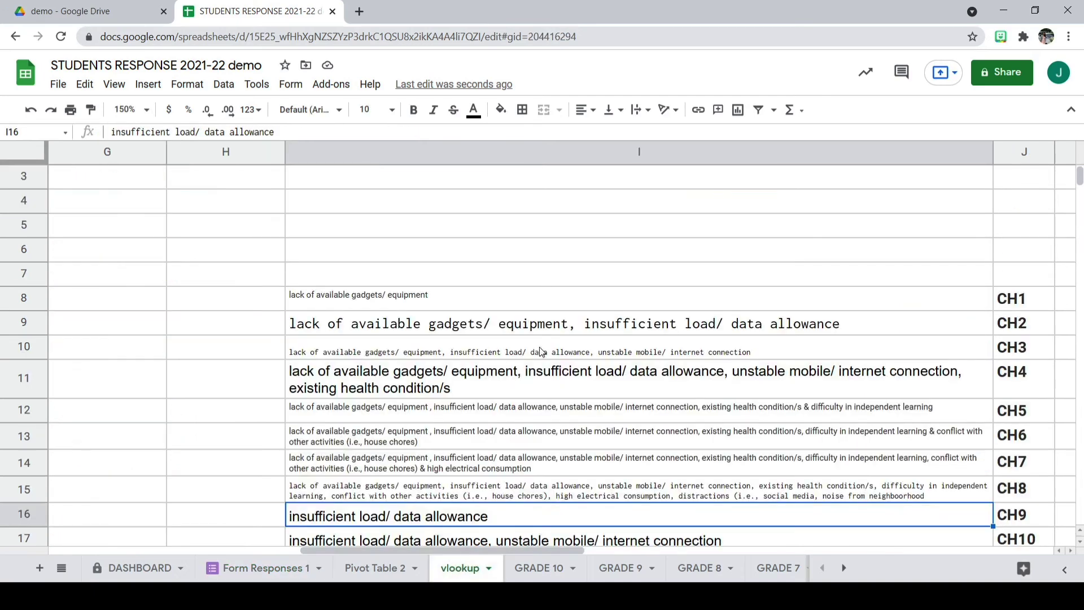
{"action": "left_click", "coordinate": [576, 153]}
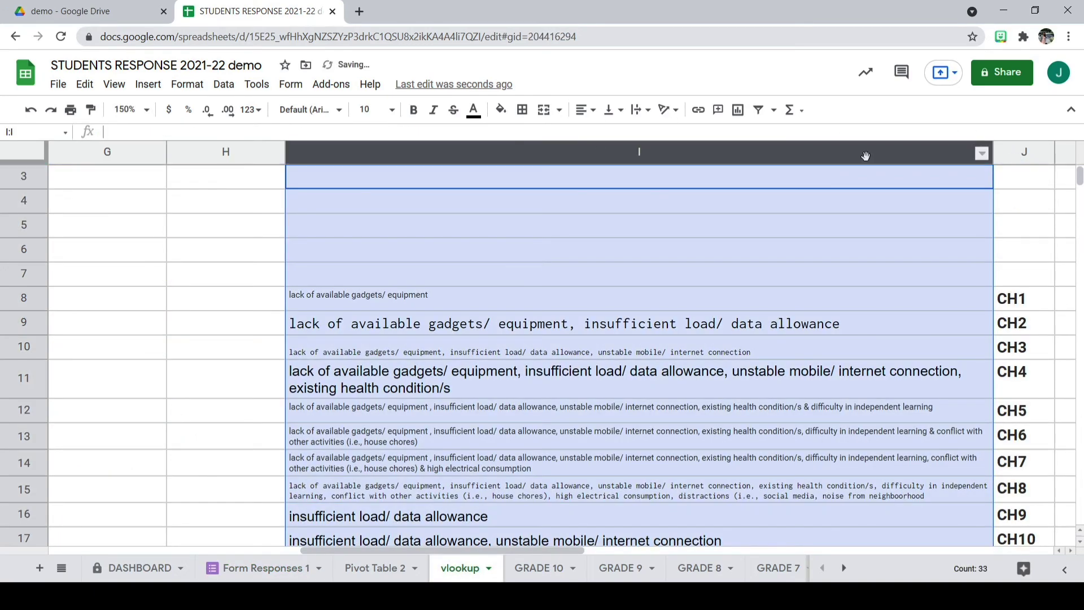
Highlight the column index 2 and the 0 argument in the BN2 formula, review the codes down column BN, and leave the formula unchanged.
{"action": "left_click", "coordinate": [240, 569]}
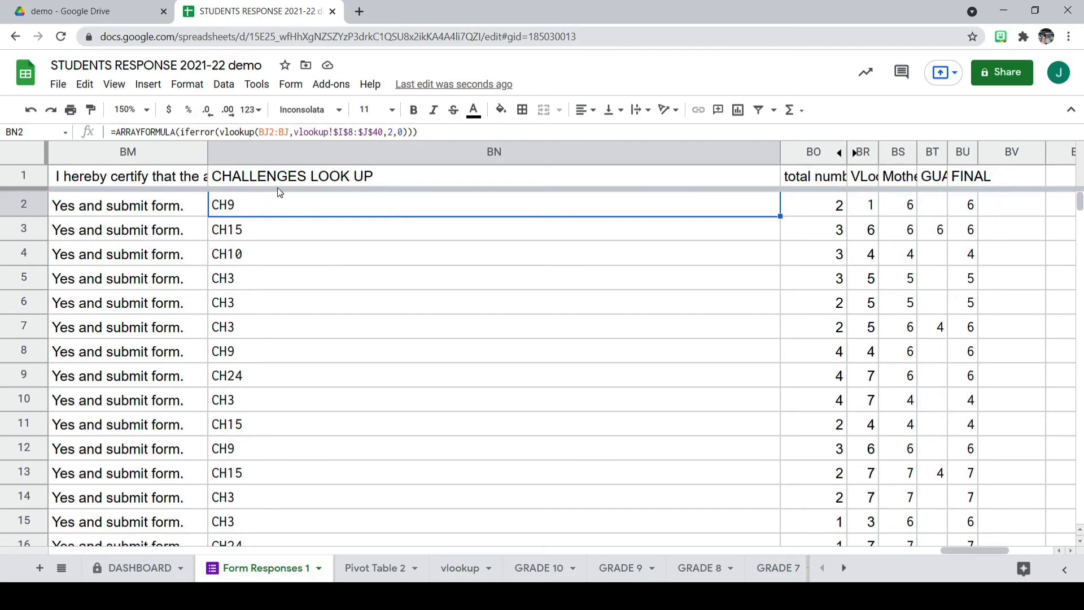
{"action": "double_click", "coordinate": [390, 131]}
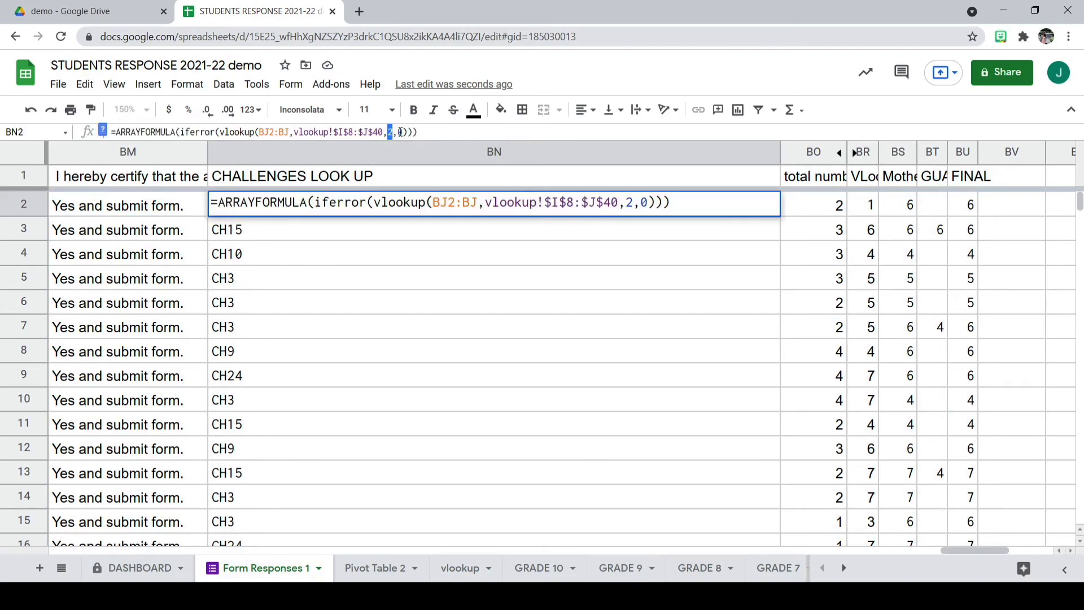
{"action": "double_click", "coordinate": [400, 132]}
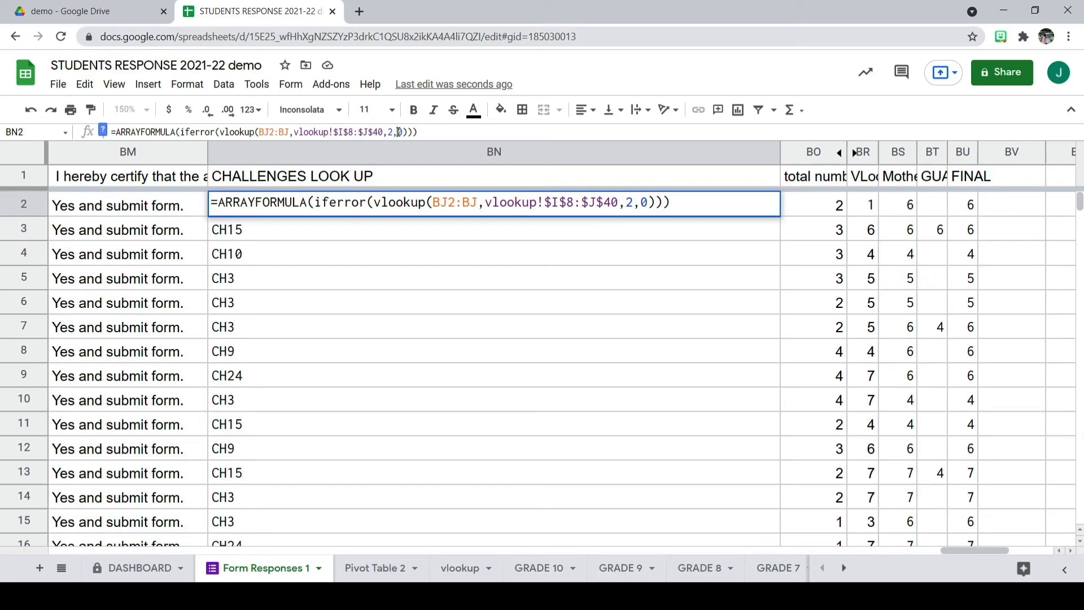
{"action": "left_click", "coordinate": [465, 136]}
{"action": "scroll", "coordinate": [269, 354], "scroll_direction": "down", "scroll_amount": 15}
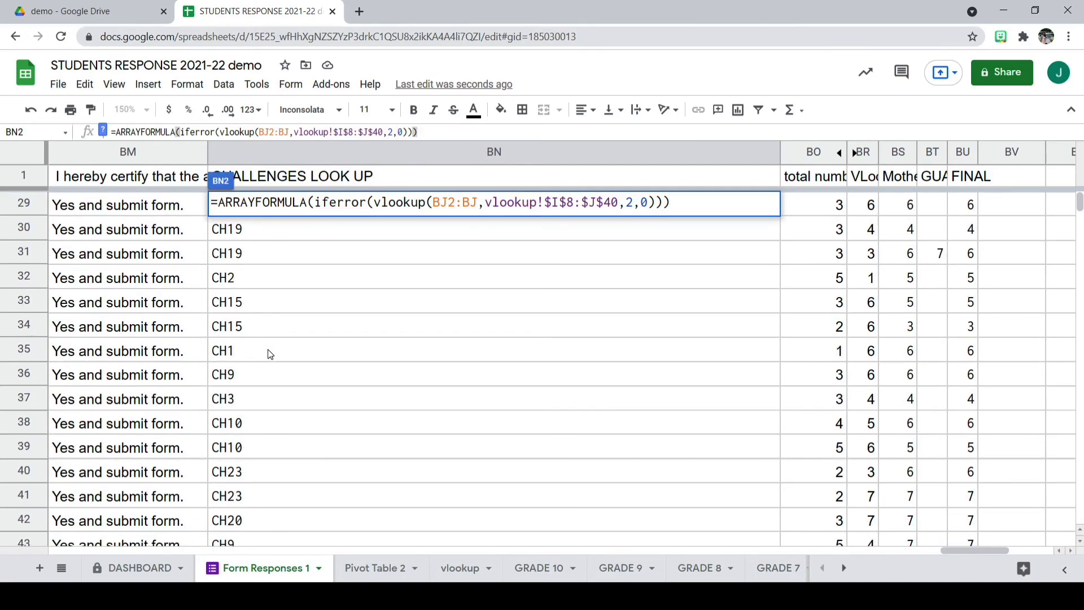
{"action": "scroll", "coordinate": [270, 354], "scroll_direction": "down", "scroll_amount": 20}
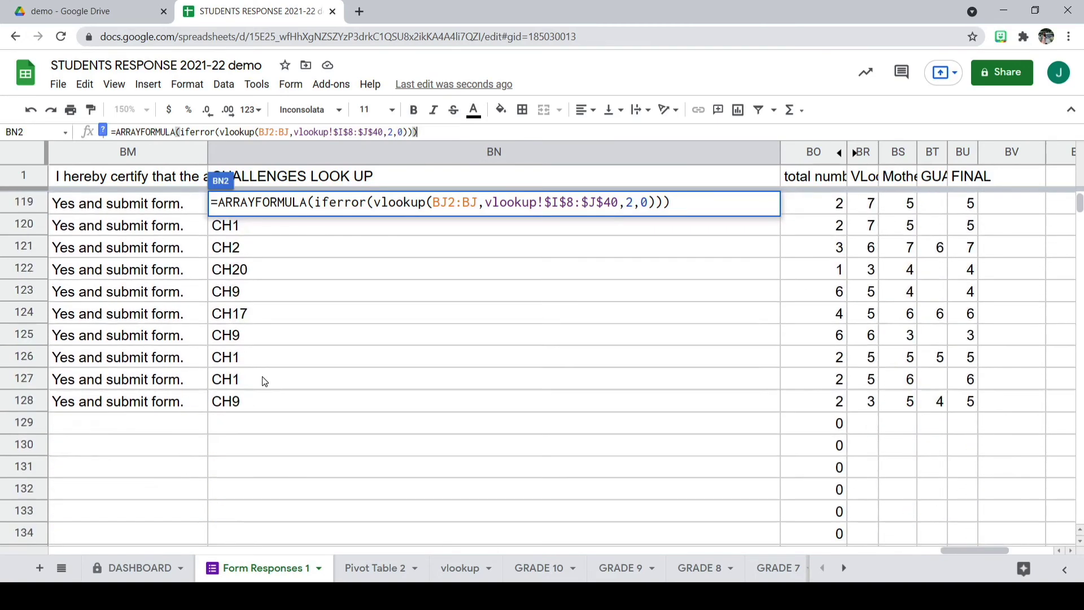
{"action": "key", "text": "Return"}
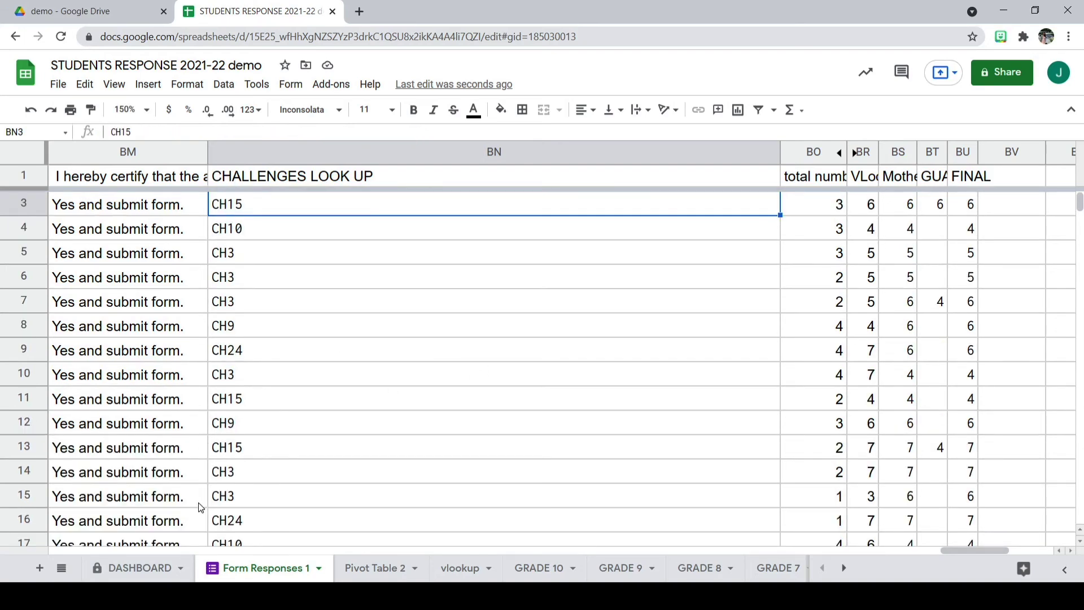
Inspect the VLOOKUP formula for Grade 7 CH1 in C116 of the DASHBOARD and its source data on Pivot Table 2 and Form Responses 1.
{"action": "left_click", "coordinate": [152, 574]}
{"action": "scroll", "coordinate": [304, 514], "scroll_direction": "up", "scroll_amount": 4}
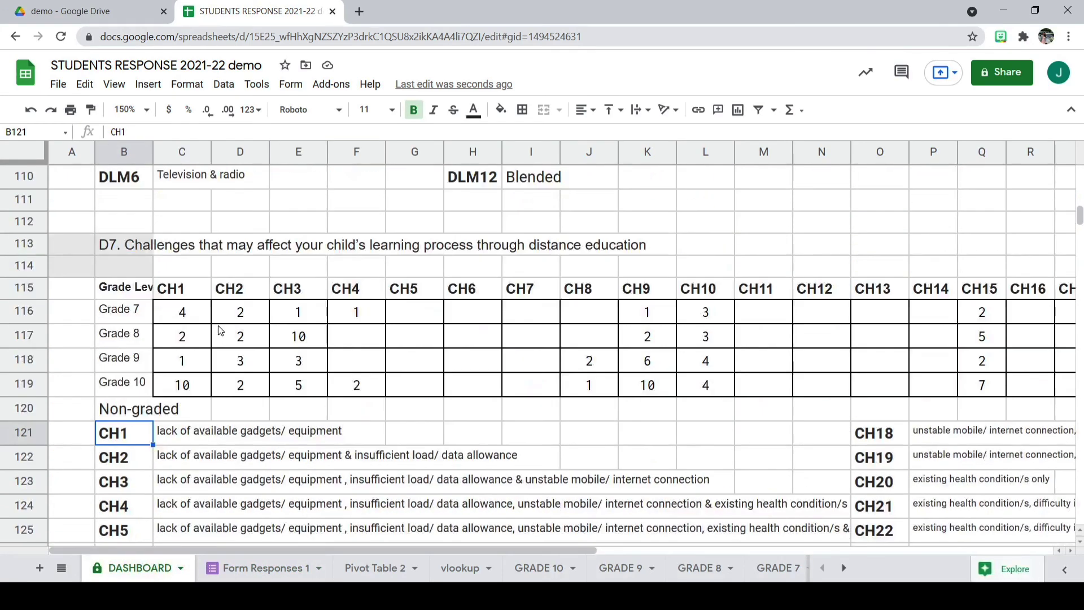
{"action": "left_click", "coordinate": [190, 320]}
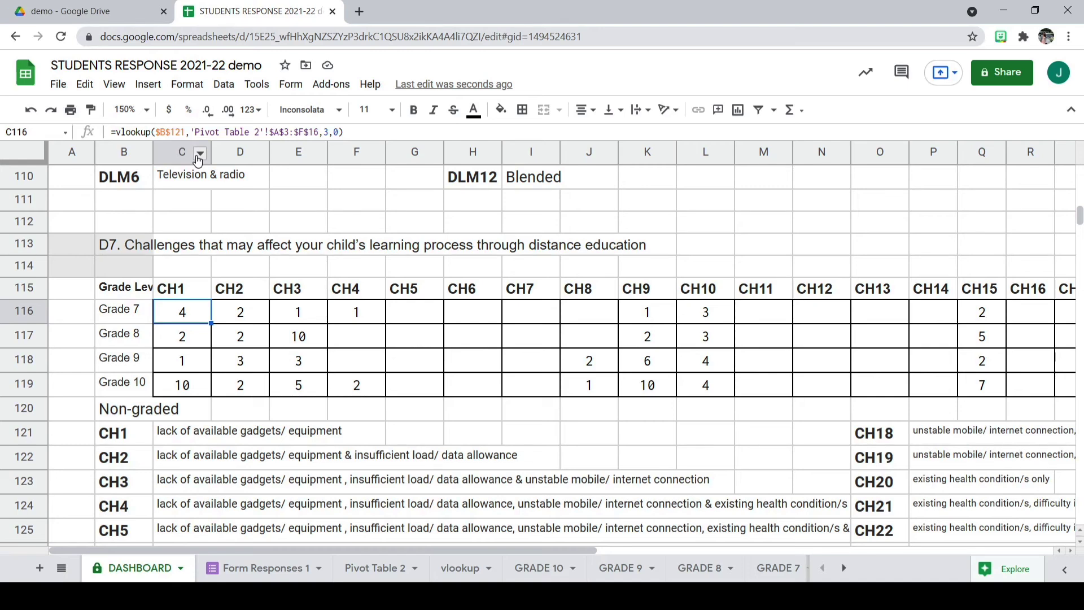
{"action": "left_click", "coordinate": [371, 569]}
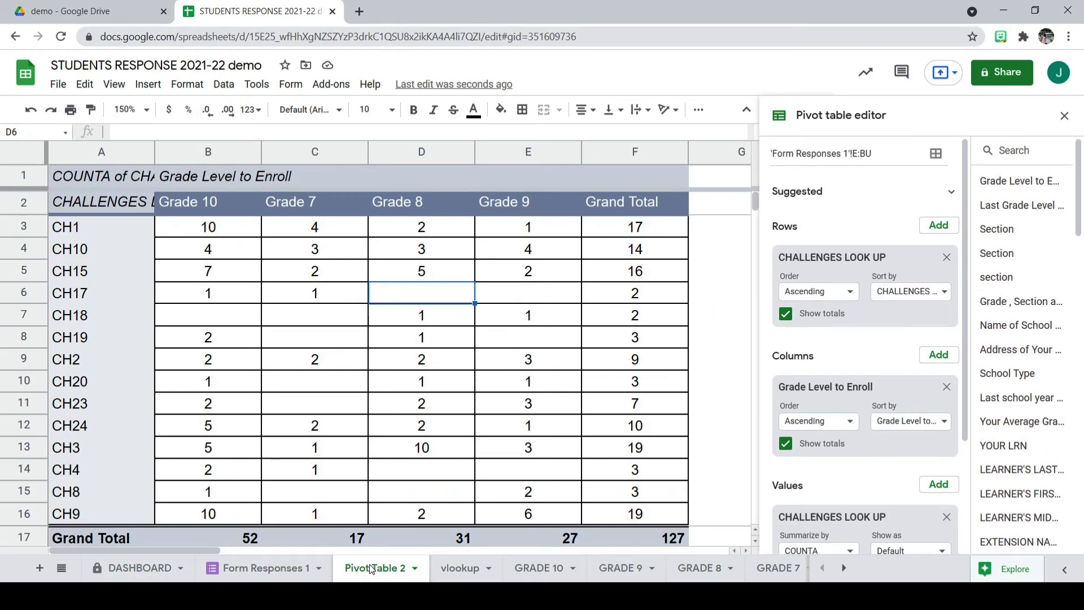
{"action": "left_click", "coordinate": [237, 569]}
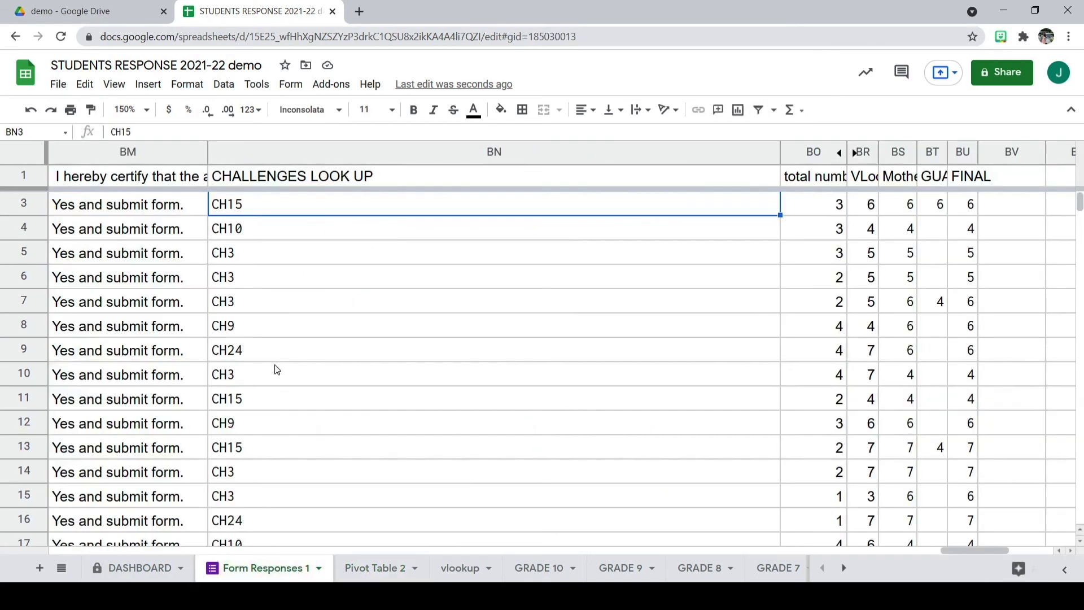
Review the lookup formulas along the Grade 7 row of the DASHBOARD challenges table, from CH1 to CH30.
{"action": "left_click", "coordinate": [140, 568]}
{"action": "scroll", "coordinate": [195, 350], "scroll_direction": "up", "scroll_amount": 1}
{"action": "scroll", "coordinate": [199, 374], "scroll_direction": "down", "scroll_amount": 1}
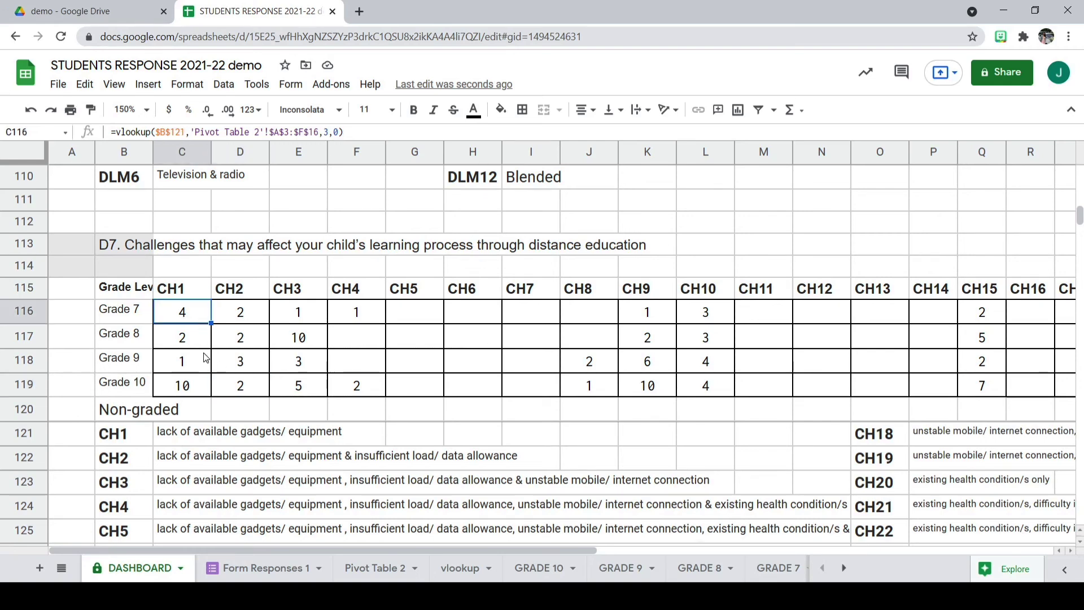
{"action": "key", "text": "Right"}
{"action": "key", "text": "Right"}
{"action": "key", "text": "Right"}
{"action": "key", "text": "Right"}
{"action": "key", "text": "Right"}
{"action": "key", "text": "Right"}
{"action": "key", "text": "Right"}
{"action": "key", "text": "Right"}
{"action": "key", "text": "Right"}
{"action": "key", "text": "Right"}
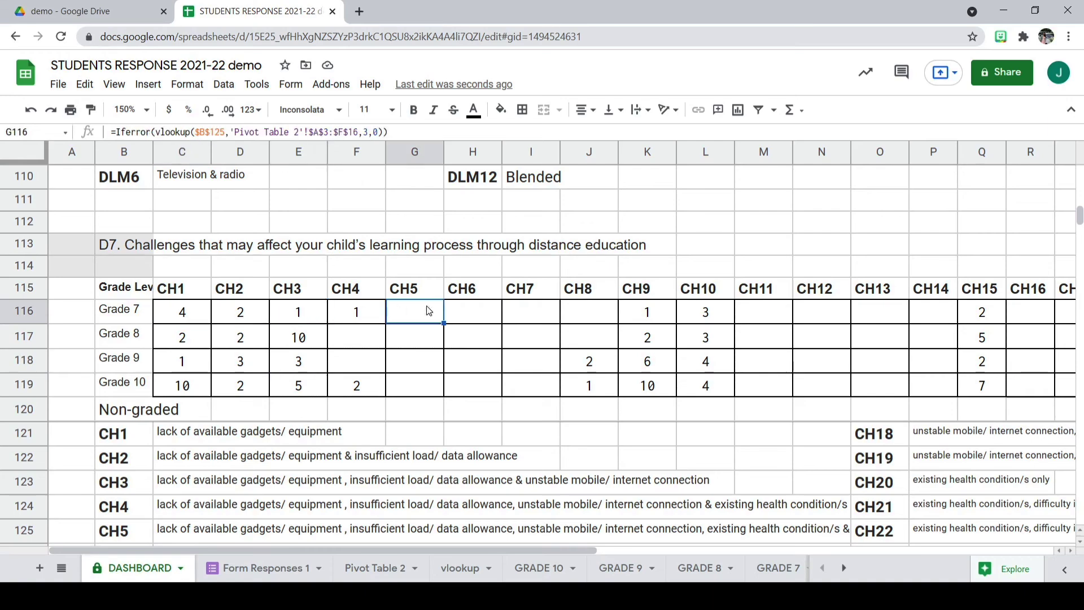
{"action": "key", "text": "Right"}
{"action": "key", "text": "Right"}
{"action": "key", "text": "Right"}
{"action": "key", "text": "Right"}
{"action": "key", "text": "Right"}
{"action": "key", "text": "Right"}
{"action": "key", "text": "Right"}
{"action": "key", "text": "Right"}
{"action": "key", "text": "Right"}
{"action": "key", "text": "Right"}
{"action": "key", "text": "Right"}
{"action": "key", "text": "Right"}
{"action": "key", "text": "Right"}
{"action": "key", "text": "Right"}
{"action": "key", "text": "Right"}
{"action": "key", "text": "Right"}
{"action": "key", "text": "Right"}
{"action": "key", "text": "Right"}
{"action": "key", "text": "Right"}
{"action": "key", "text": "Right"}
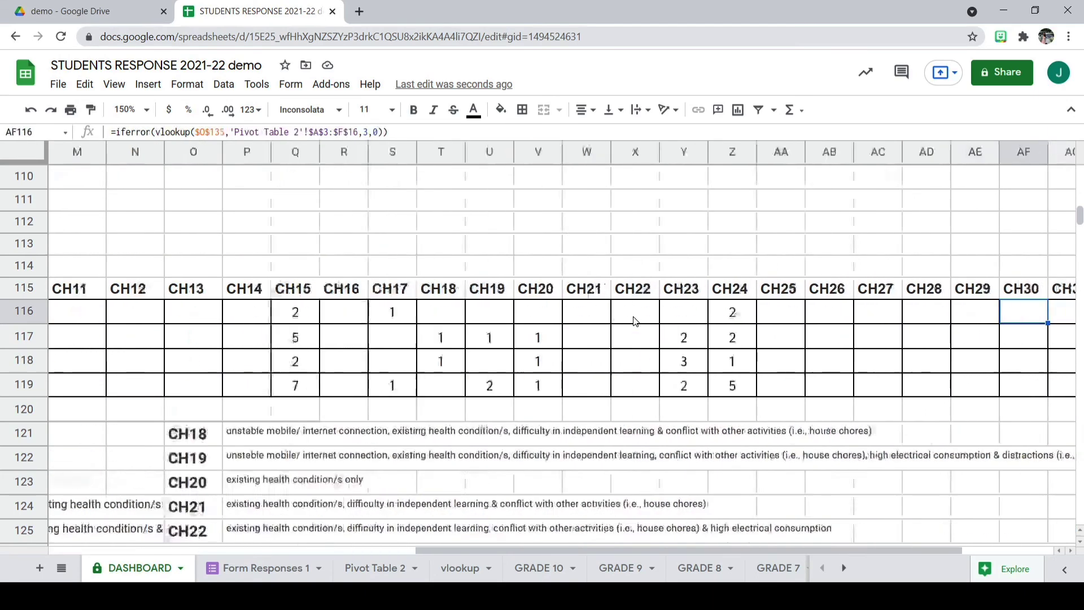
Go back along the Grade 7 row of the challenges table from CH30 to CH1, reviewing each lookup formula.
{"action": "key", "text": "Left"}
{"action": "key", "text": "Left"}
{"action": "key", "text": "Left"}
{"action": "key", "text": "Left"}
{"action": "key", "text": "Left"}
{"action": "key", "text": "Left"}
{"action": "key", "text": "Left"}
{"action": "key", "text": "Left"}
{"action": "key", "text": "Left"}
{"action": "key", "text": "Left"}
{"action": "key", "text": "Left"}
{"action": "key", "text": "Left"}
{"action": "key", "text": "Left"}
{"action": "key", "text": "Left"}
{"action": "key", "text": "Left"}
{"action": "key", "text": "Left"}
{"action": "key", "text": "Left"}
{"action": "key", "text": "Left"}
{"action": "key", "text": "Left"}
{"action": "key", "text": "Left"}
{"action": "key", "text": "Left"}
{"action": "key", "text": "Left"}
{"action": "key", "text": "Left"}
{"action": "key", "text": "Left"}
{"action": "key", "text": "Left"}
{"action": "key", "text": "Left"}
{"action": "key", "text": "Left"}
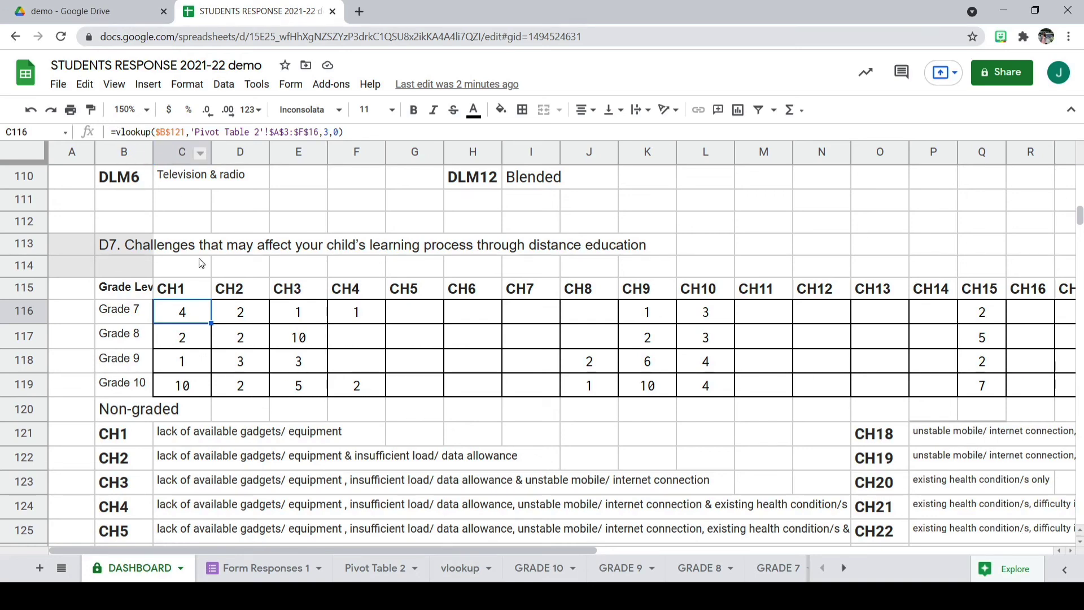
Check the Grade 10 CH1 cell on Pivot Table 2, and highlight the $B$121 lookup key in the DASHBOARD's C116 formula.
{"action": "left_click", "coordinate": [372, 570]}
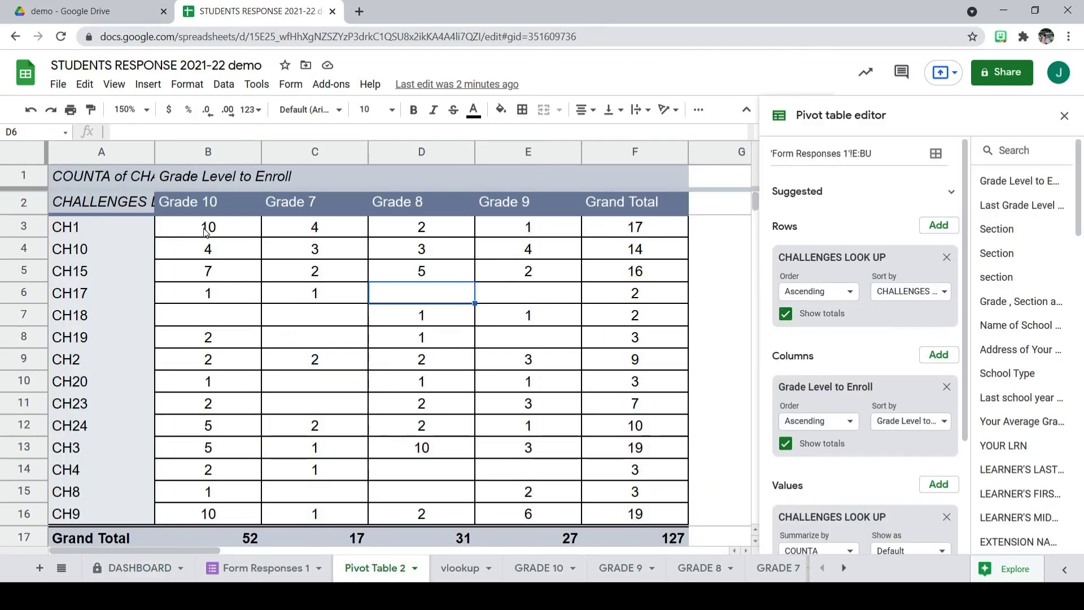
{"action": "left_click", "coordinate": [206, 233]}
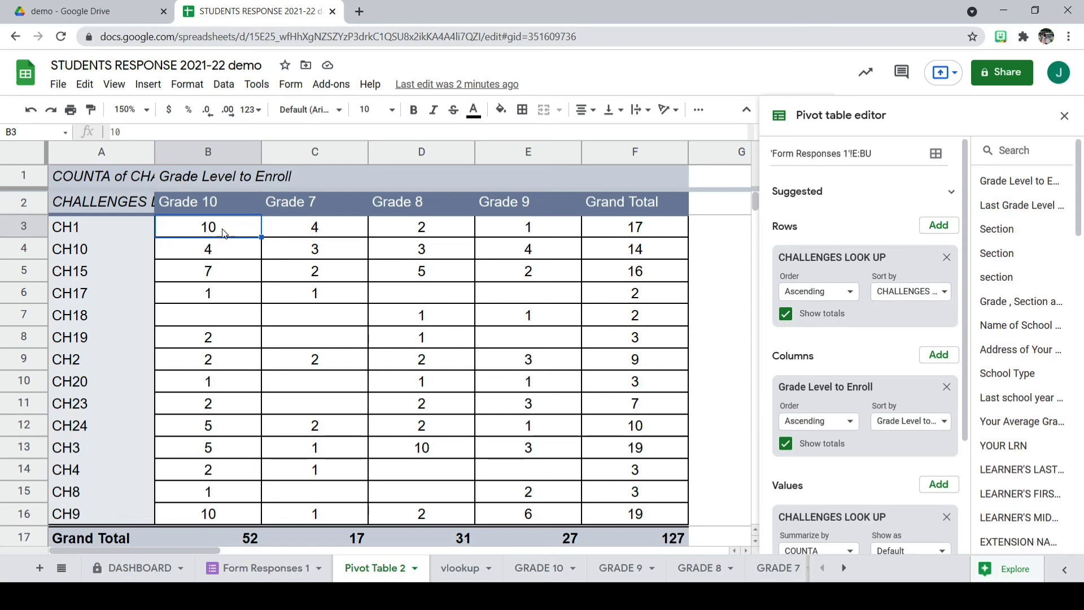
{"action": "left_click", "coordinate": [157, 567]}
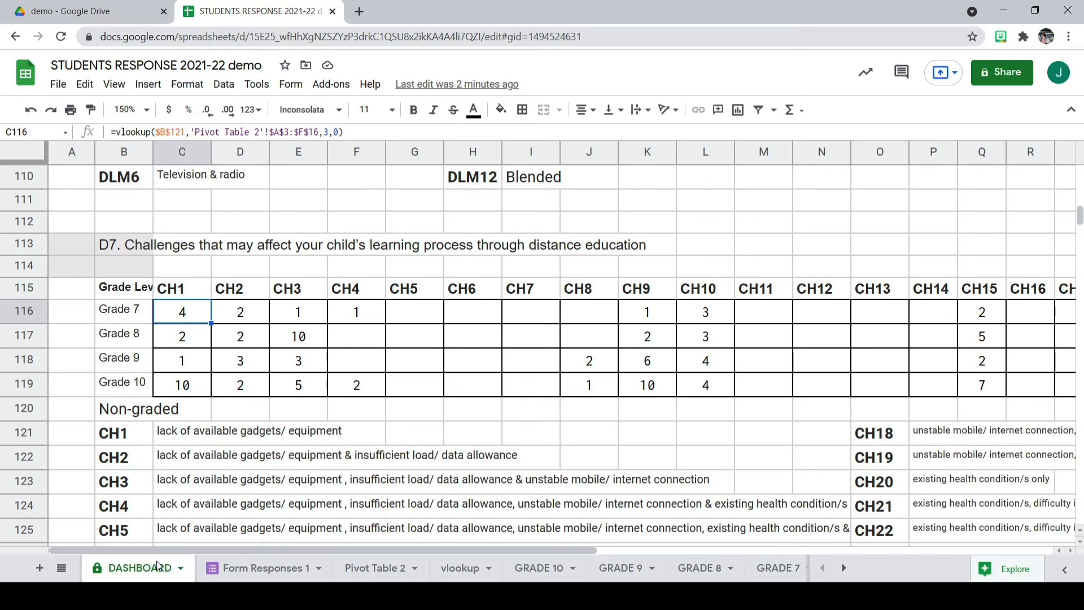
{"action": "left_click", "coordinate": [115, 438]}
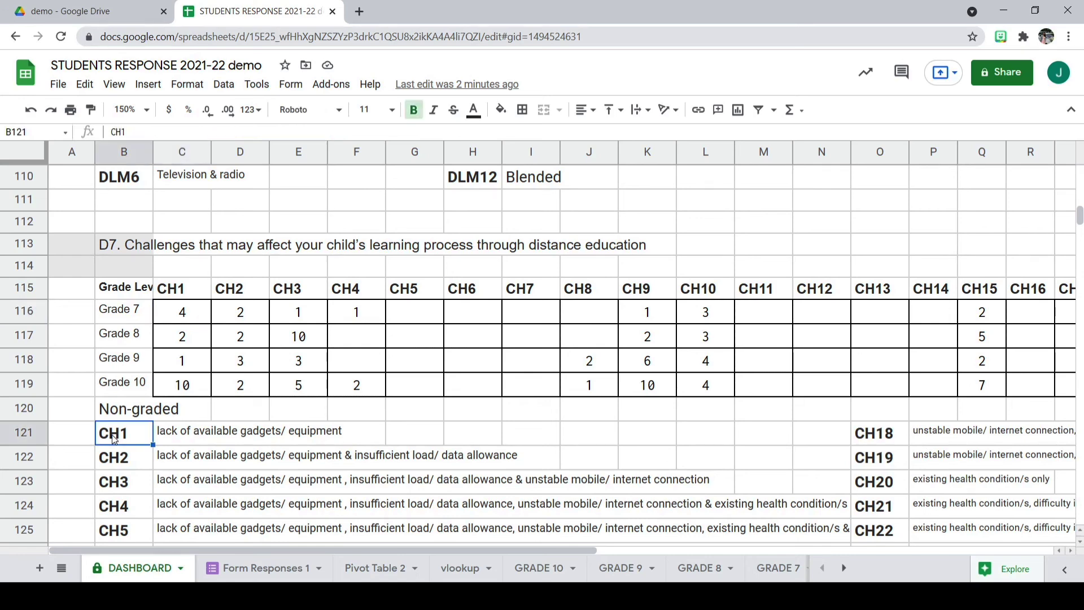
{"action": "left_click", "coordinate": [191, 321]}
{"action": "key", "text": "Return"}
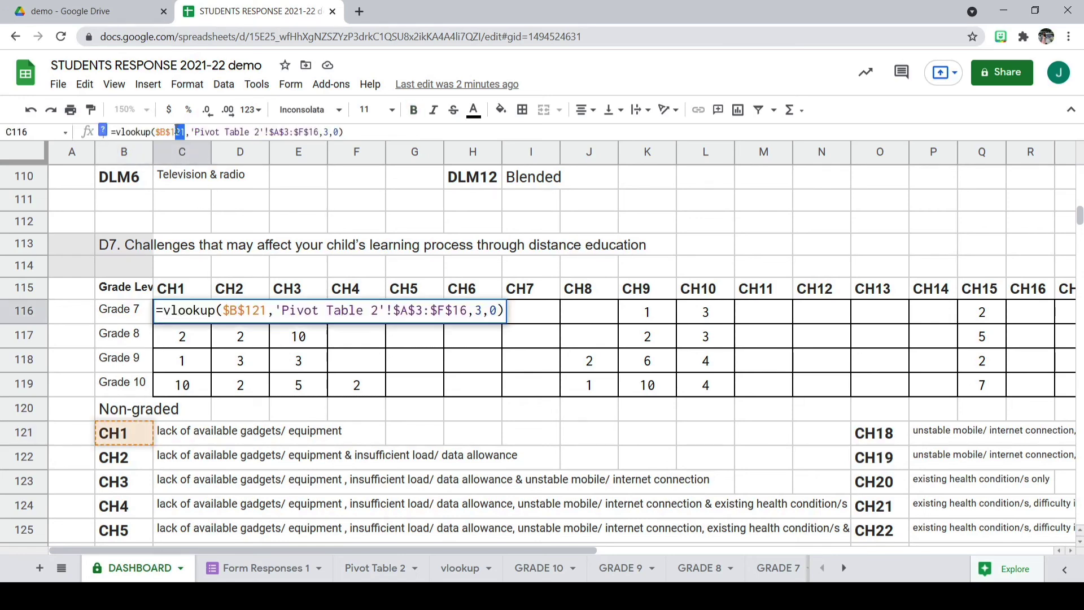
{"action": "left_click_drag", "start_coordinate": [178, 131], "coordinate": [157, 131]}
Check Pivot Table 2 again and inspect the complete C116 formula on the DASHBOARD, leaving it unchanged.
{"action": "left_click", "coordinate": [361, 569]}
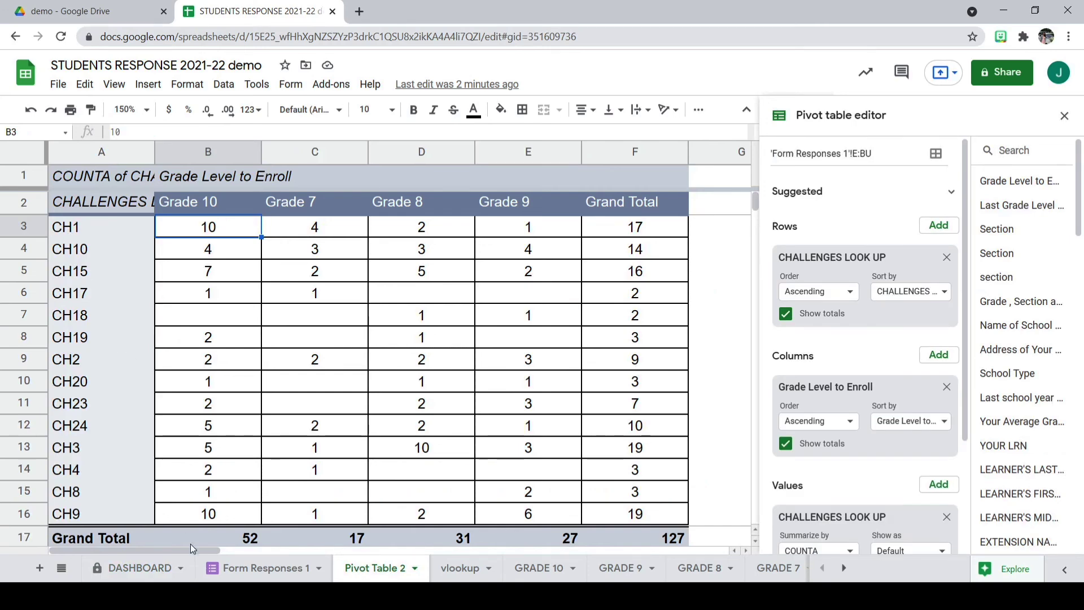
{"action": "left_click", "coordinate": [170, 568]}
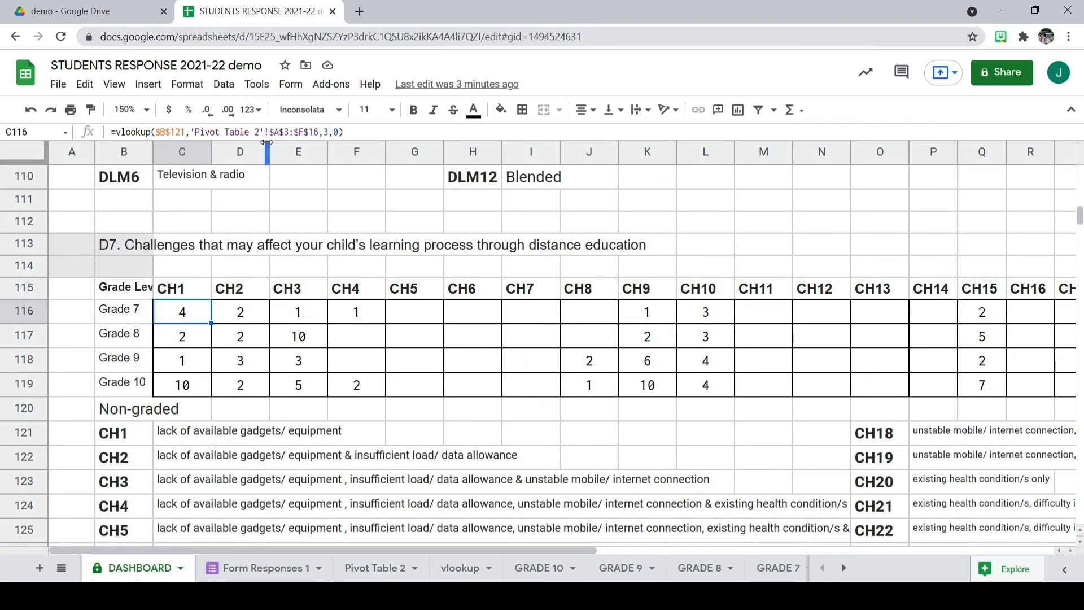
{"action": "left_click", "coordinate": [325, 132]}
{"action": "key", "text": "End"}
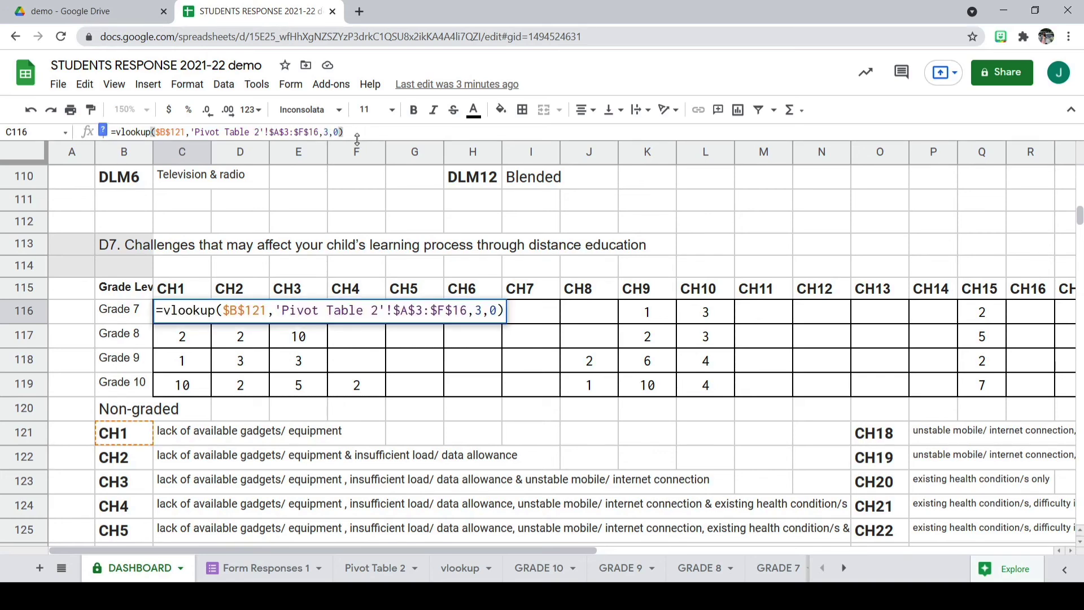
{"action": "key", "text": "Return"}
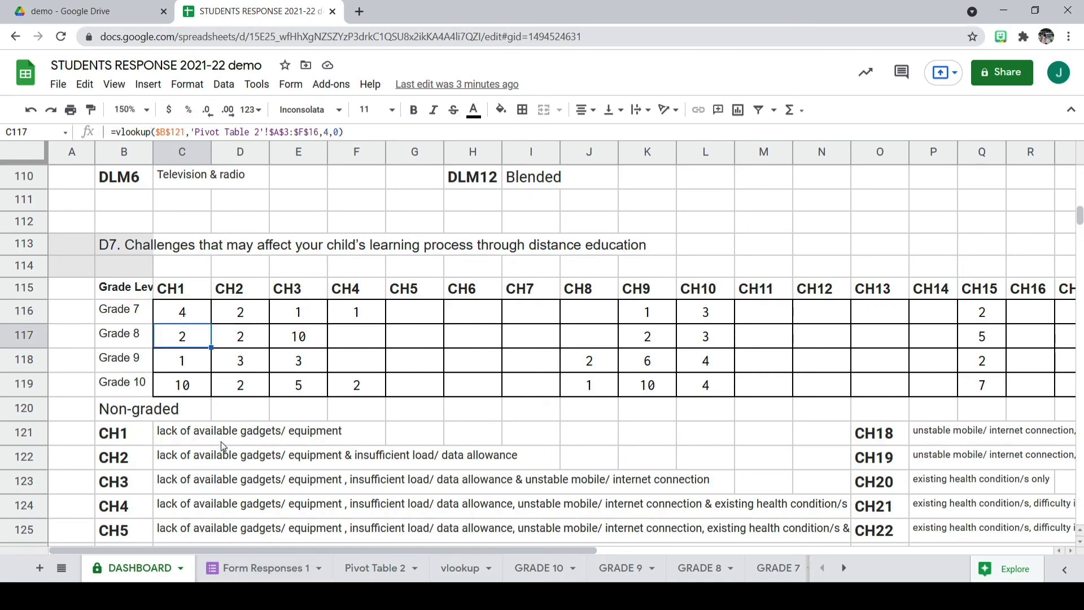
Inspect the Grade 7 CH4 formula, and highlight the challenge codes and the Grade 10 and Grade 7 columns on Pivot Table 2.
{"action": "left_click", "coordinate": [229, 309]}
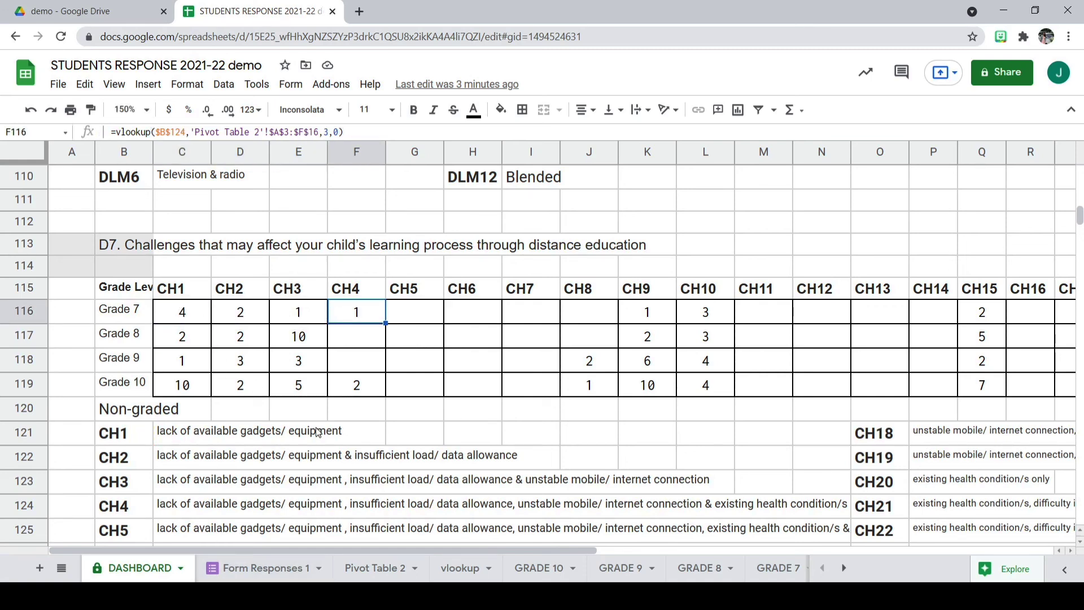
{"action": "left_click", "coordinate": [373, 568]}
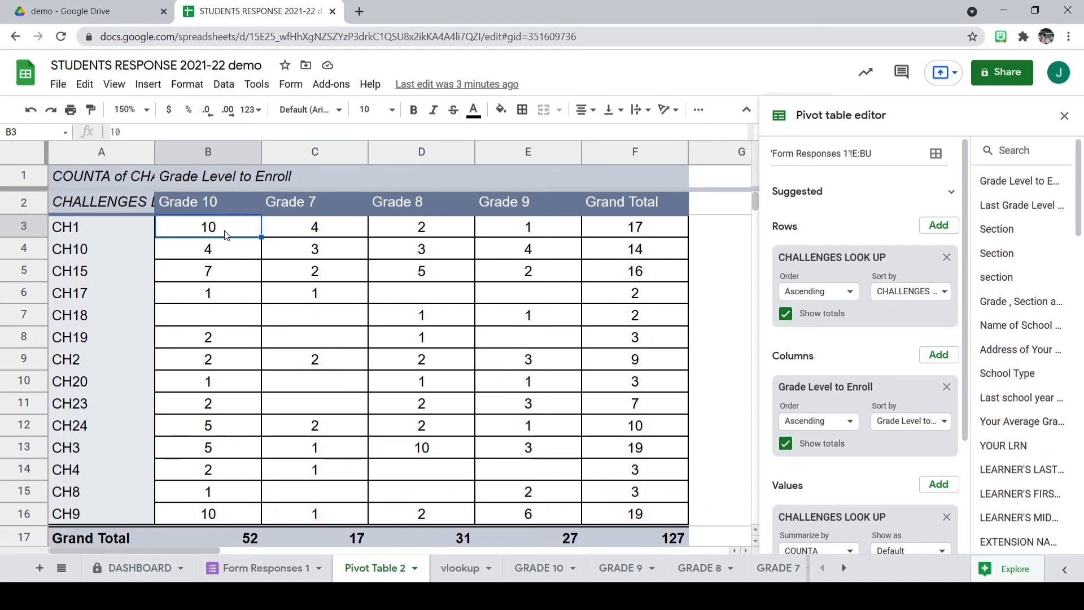
{"action": "left_click_drag", "start_coordinate": [99, 235], "coordinate": [100, 514]}
{"action": "left_click_drag", "start_coordinate": [225, 225], "coordinate": [243, 513]}
{"action": "left_click_drag", "start_coordinate": [324, 238], "coordinate": [317, 512]}
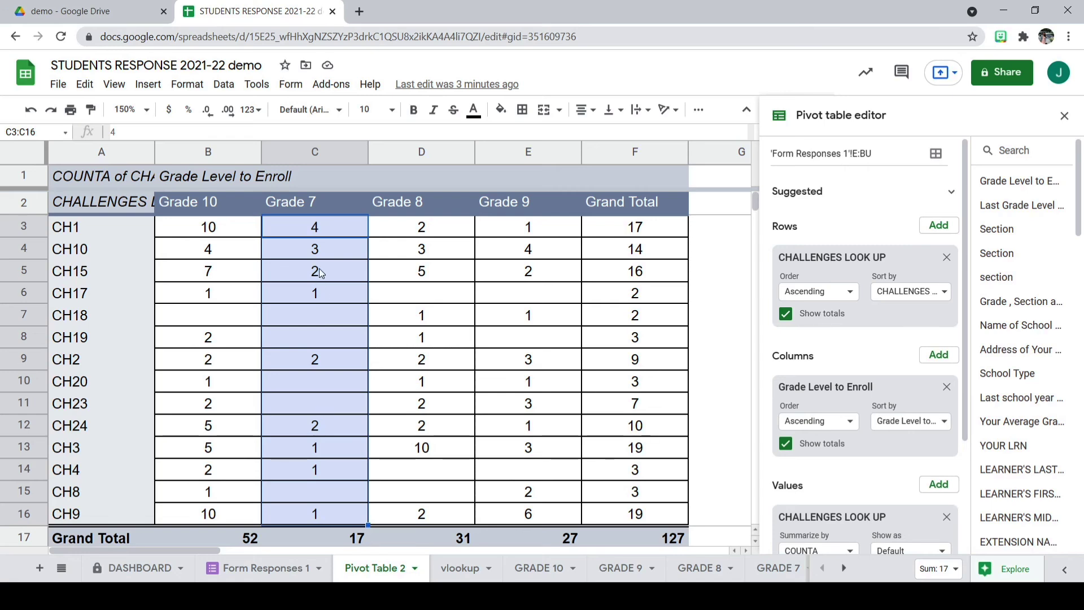
{"action": "left_click", "coordinate": [154, 568]}
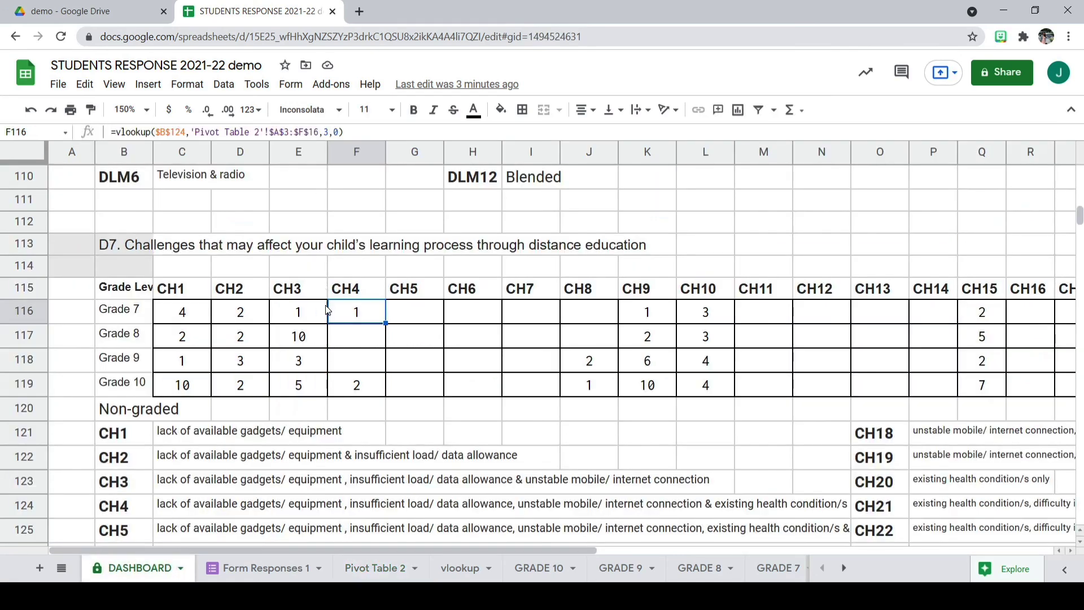
Review the lookup formulas for Grades 8, 9 and 10 under CH1 to CH4 in the DASHBOARD challenges table.
{"action": "left_click", "coordinate": [180, 343]}
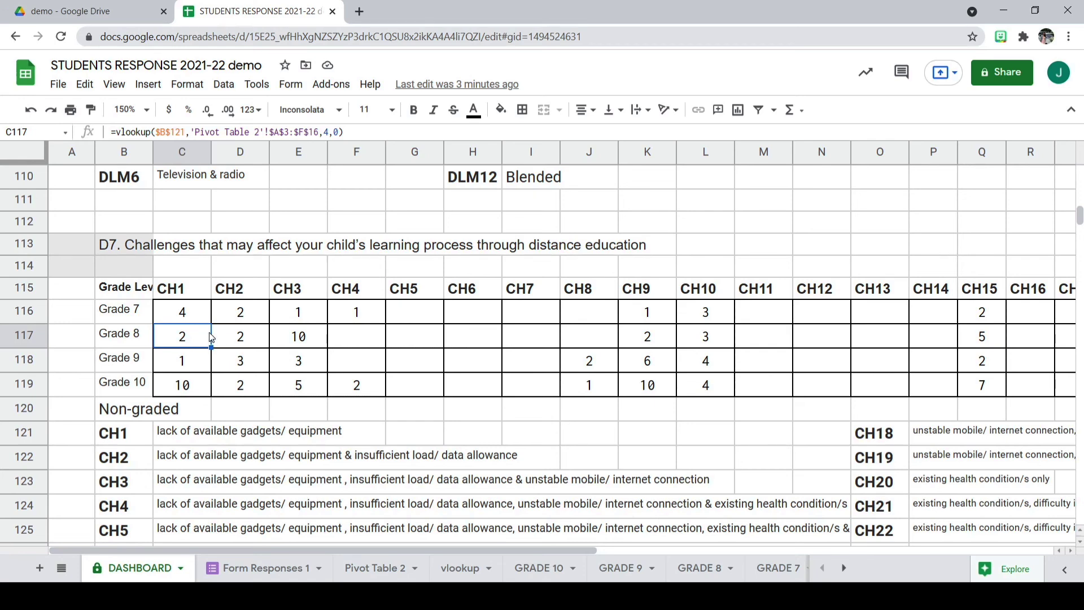
{"action": "left_click", "coordinate": [238, 343]}
{"action": "left_click", "coordinate": [281, 346]}
{"action": "left_click", "coordinate": [195, 364]}
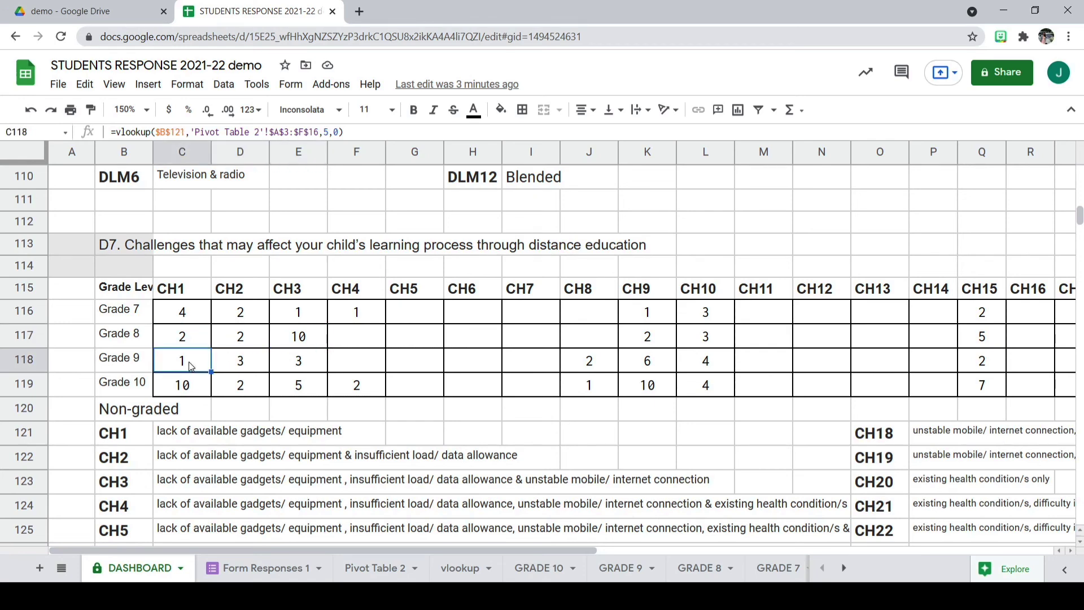
{"action": "left_click", "coordinate": [240, 364]}
{"action": "left_click", "coordinate": [293, 366]}
{"action": "left_click", "coordinate": [185, 390]}
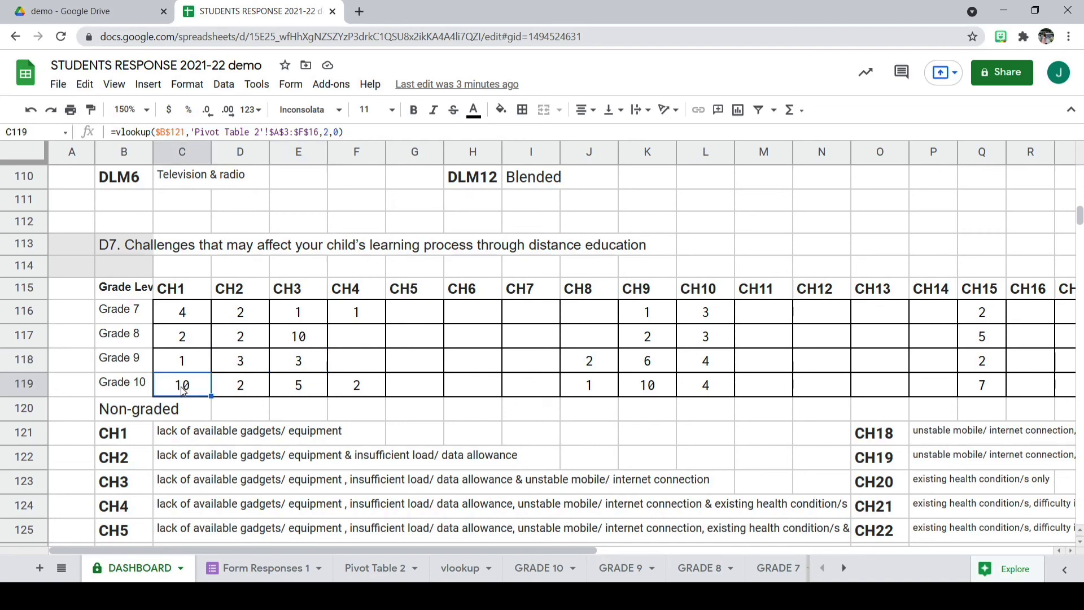
{"action": "left_click", "coordinate": [237, 385]}
{"action": "left_click", "coordinate": [294, 386]}
{"action": "left_click", "coordinate": [363, 393]}
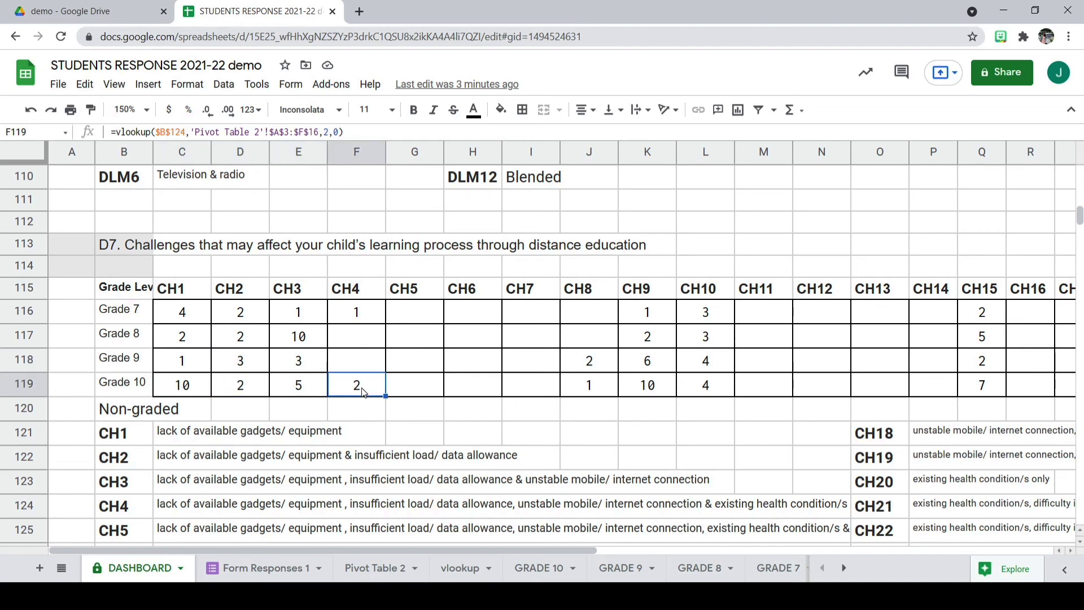
{"action": "left_click", "coordinate": [347, 336]}
Compare the Grade 7 formulas for CH1 to CH3 with Grade 10 CH1, and inspect the C116 formula without changing it.
{"action": "left_click", "coordinate": [182, 311]}
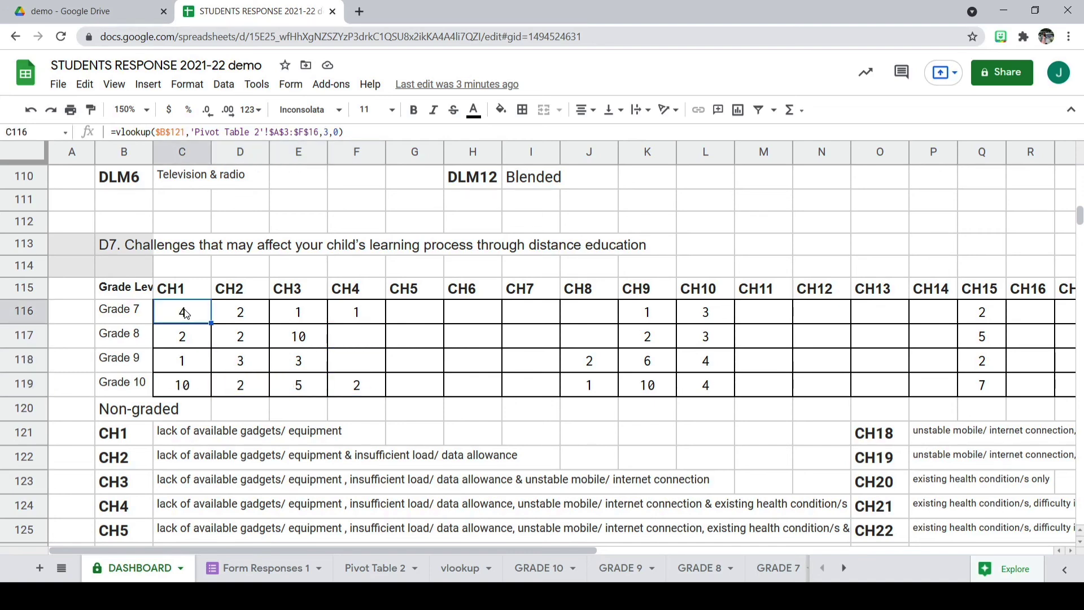
{"action": "left_click", "coordinate": [243, 321]}
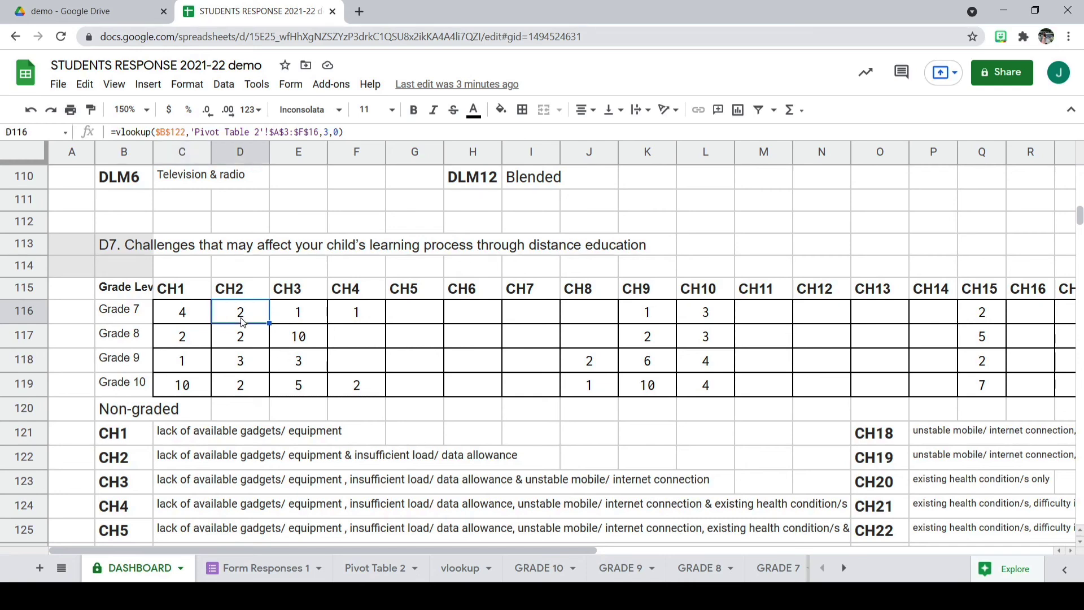
{"action": "left_click", "coordinate": [285, 319]}
{"action": "left_click", "coordinate": [195, 315]}
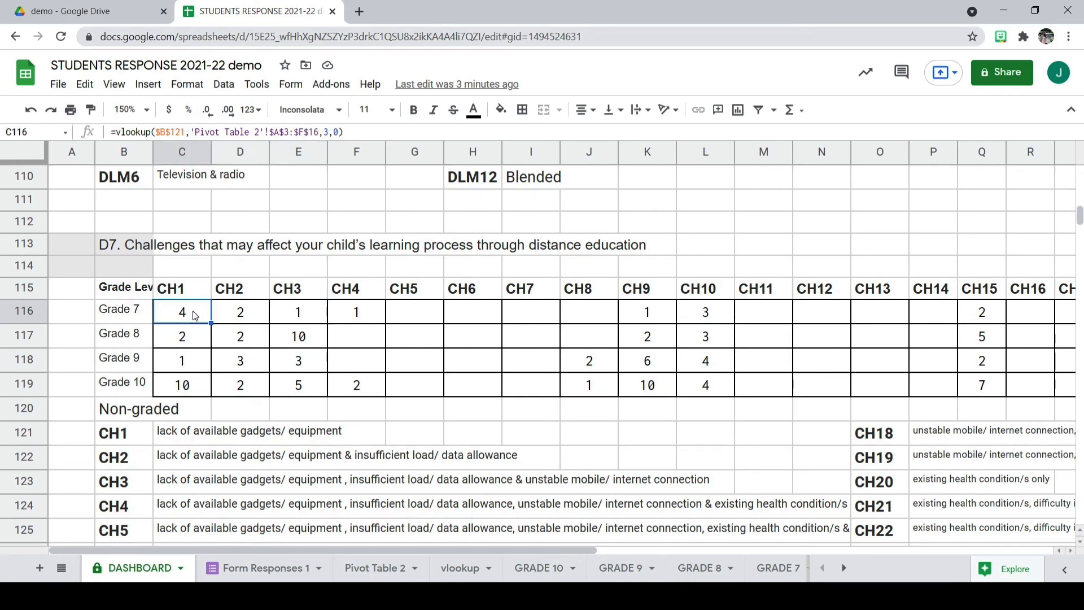
{"action": "left_click", "coordinate": [192, 385]}
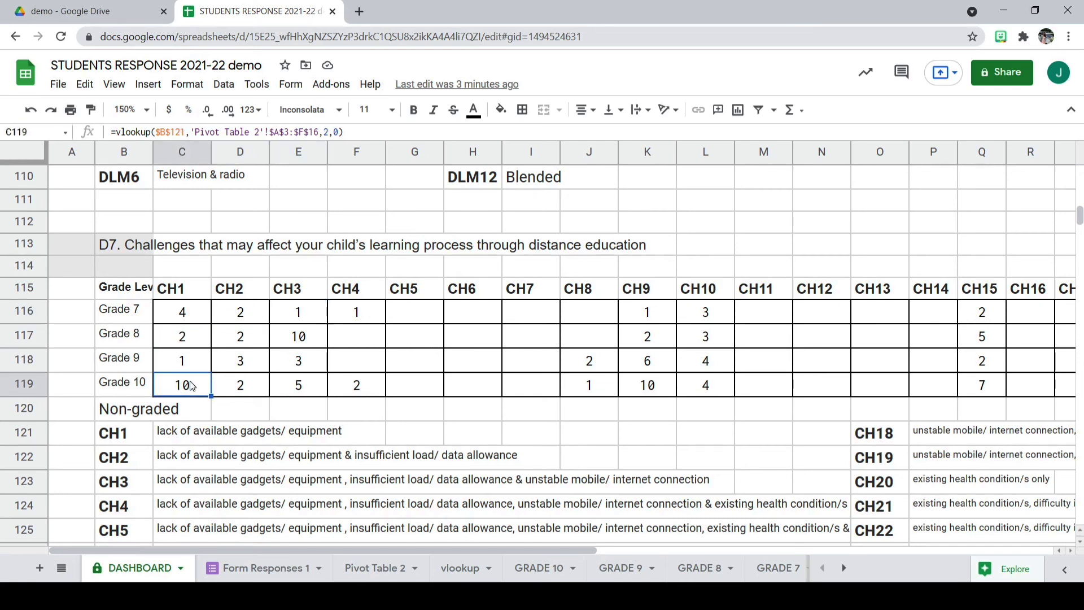
{"action": "left_click", "coordinate": [187, 317]}
{"action": "left_click", "coordinate": [202, 132]}
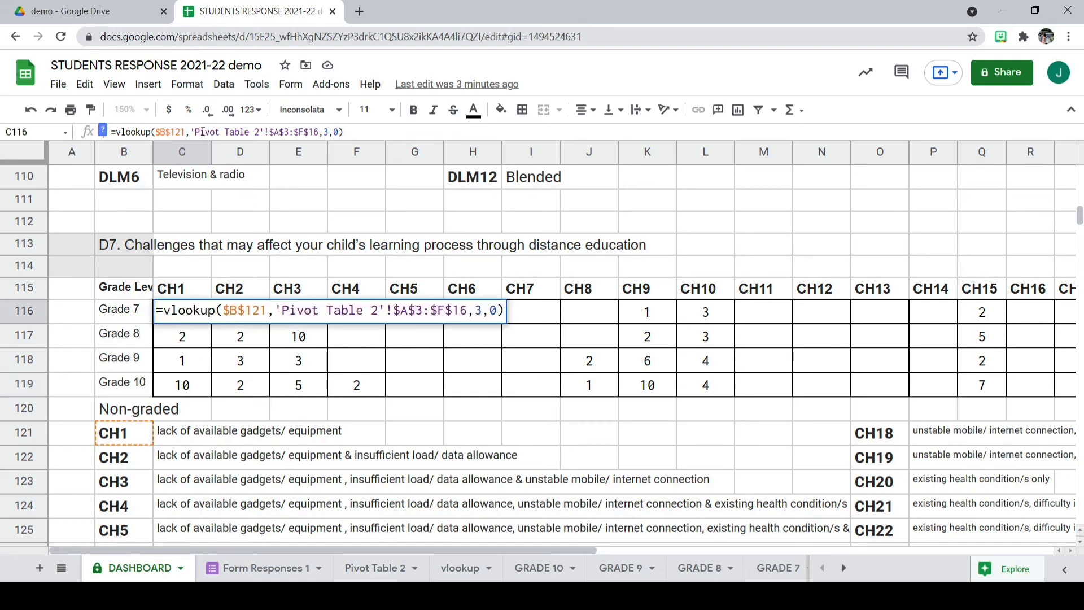
{"action": "key", "text": "Return"}
Inspect the $B$122 lookup key in the D116 formula, and review the CH2 formulas for the other grades.
{"action": "left_click", "coordinate": [248, 319]}
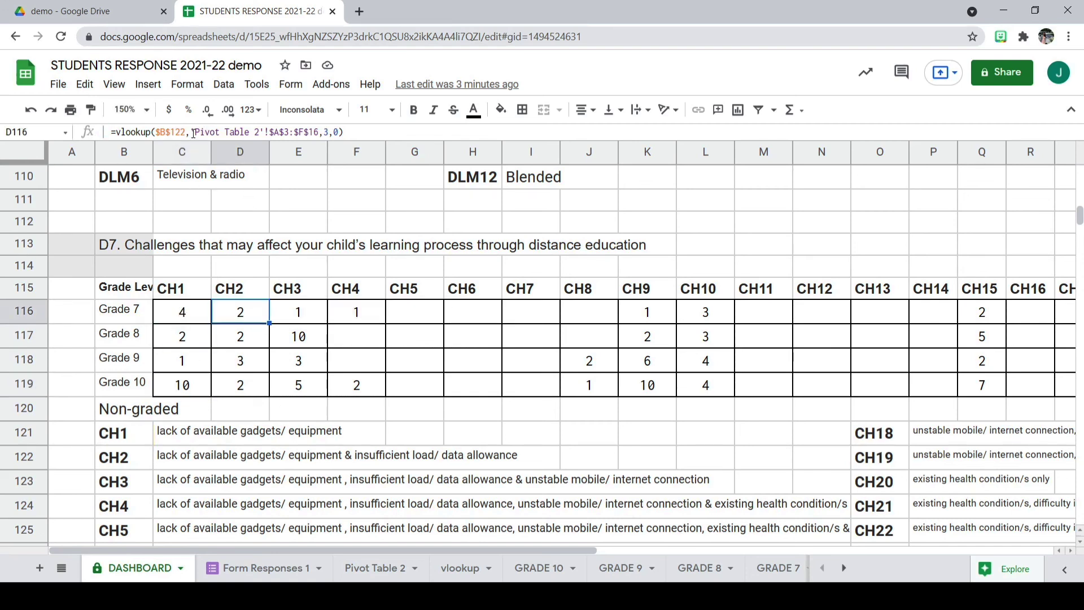
{"action": "left_click", "coordinate": [186, 132]}
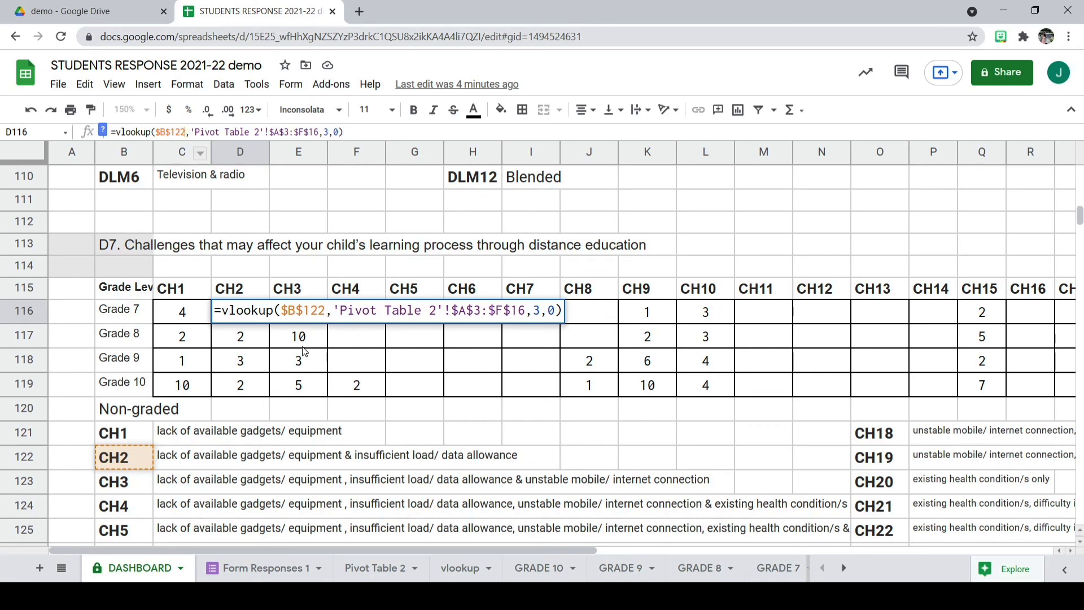
{"action": "key", "text": "Return"}
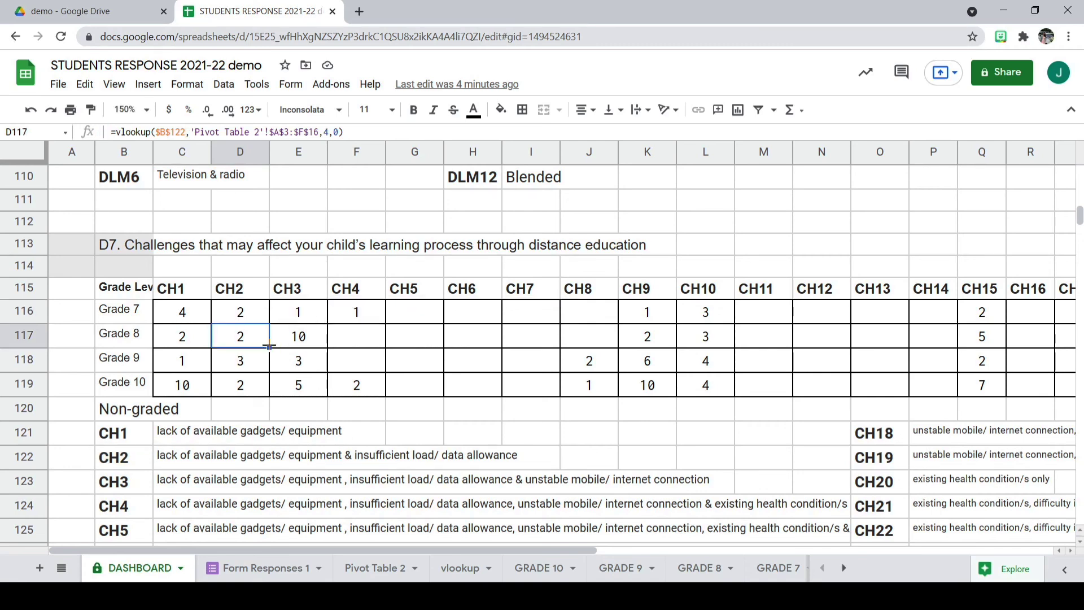
{"action": "left_click", "coordinate": [255, 386]}
{"action": "left_click", "coordinate": [249, 317]}
{"action": "left_click", "coordinate": [248, 335]}
{"action": "left_click", "coordinate": [248, 362]}
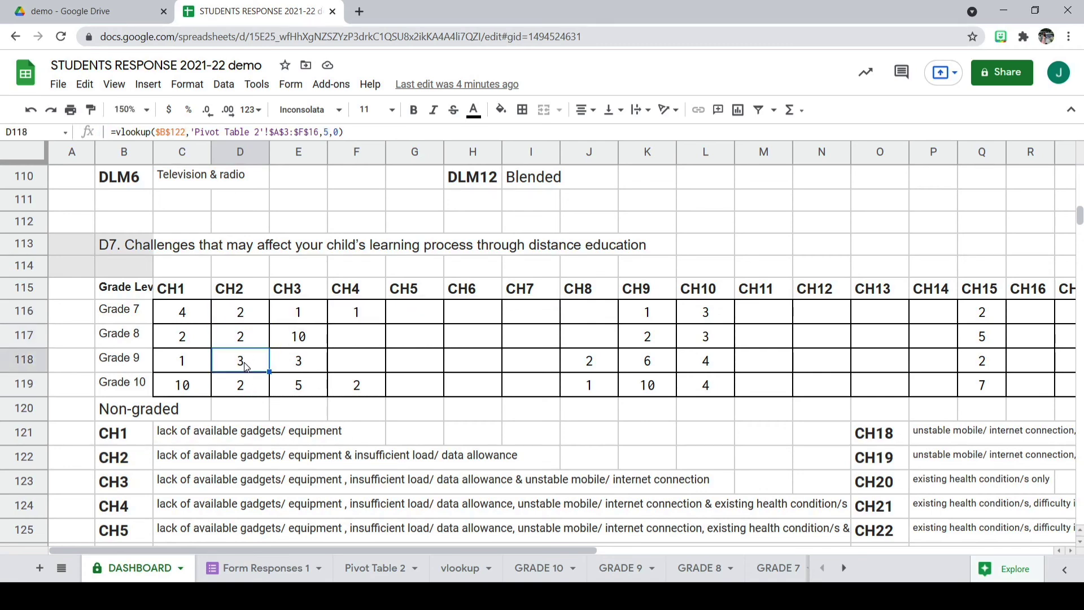
Inspect the Grade 7 lookup formulas for CH3 in E116 and CH4 in F116.
{"action": "left_click", "coordinate": [292, 316]}
{"action": "left_click", "coordinate": [251, 316]}
{"action": "left_click", "coordinate": [312, 312]}
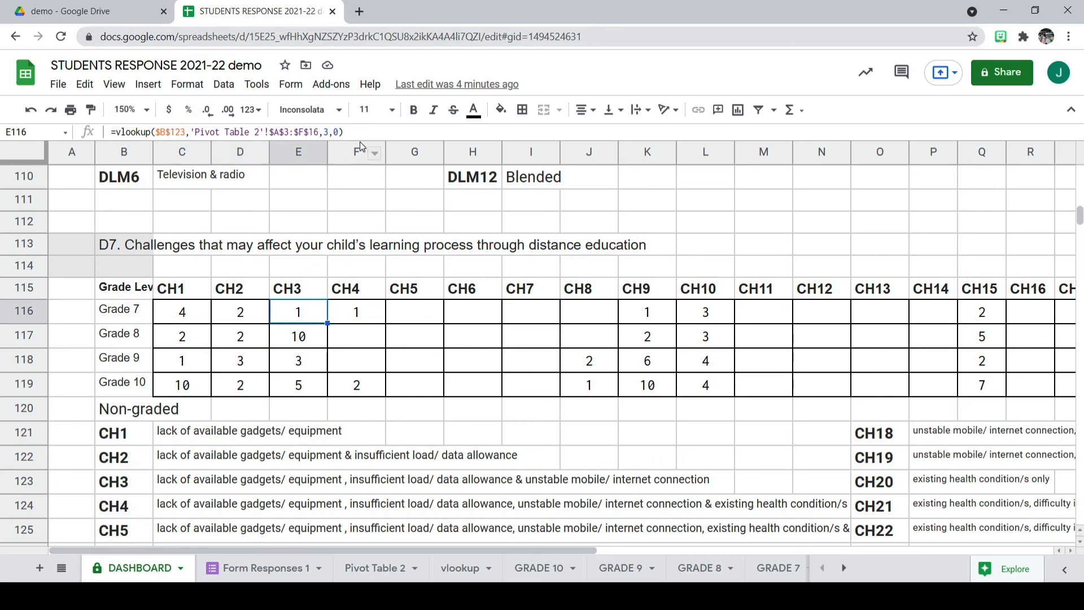
{"action": "left_click", "coordinate": [364, 132]}
{"action": "left_click", "coordinate": [374, 433]}
{"action": "left_click", "coordinate": [370, 317]}
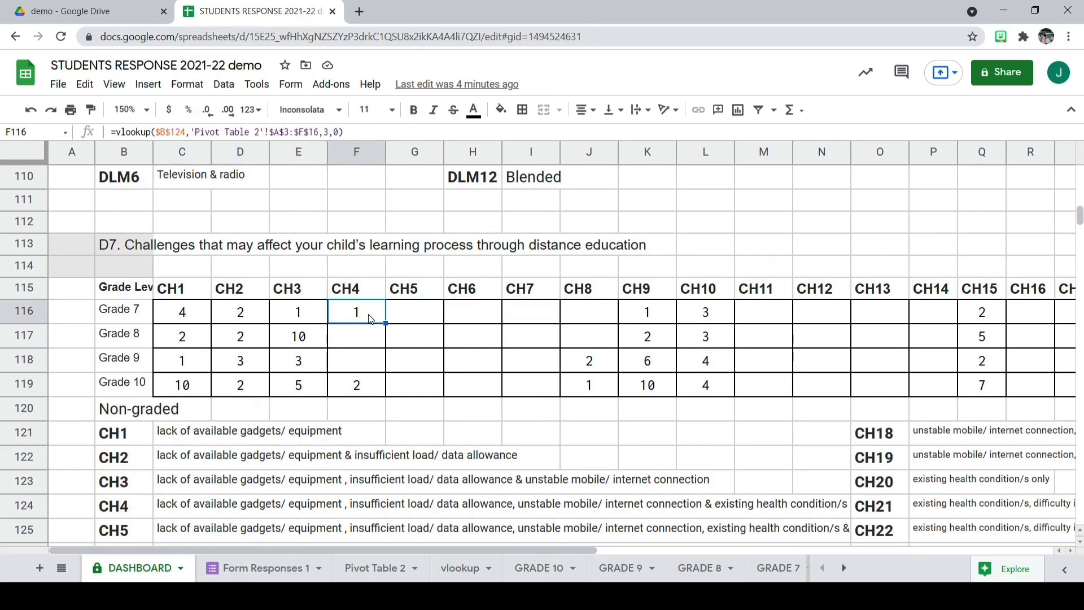
{"action": "left_click", "coordinate": [379, 132]}
Inspect the Grade 7 formulas for CH5, CH6 and CH8, opening the IFERROR lookup in G116 without changing it.
{"action": "left_click", "coordinate": [422, 315]}
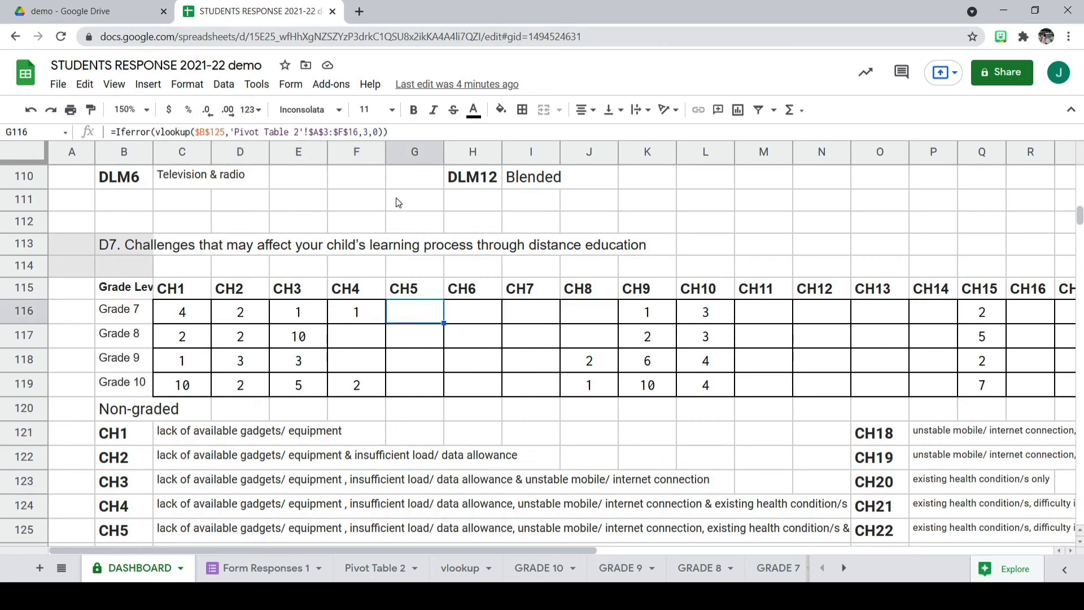
{"action": "double_click", "coordinate": [423, 314]}
{"action": "key", "text": "Return"}
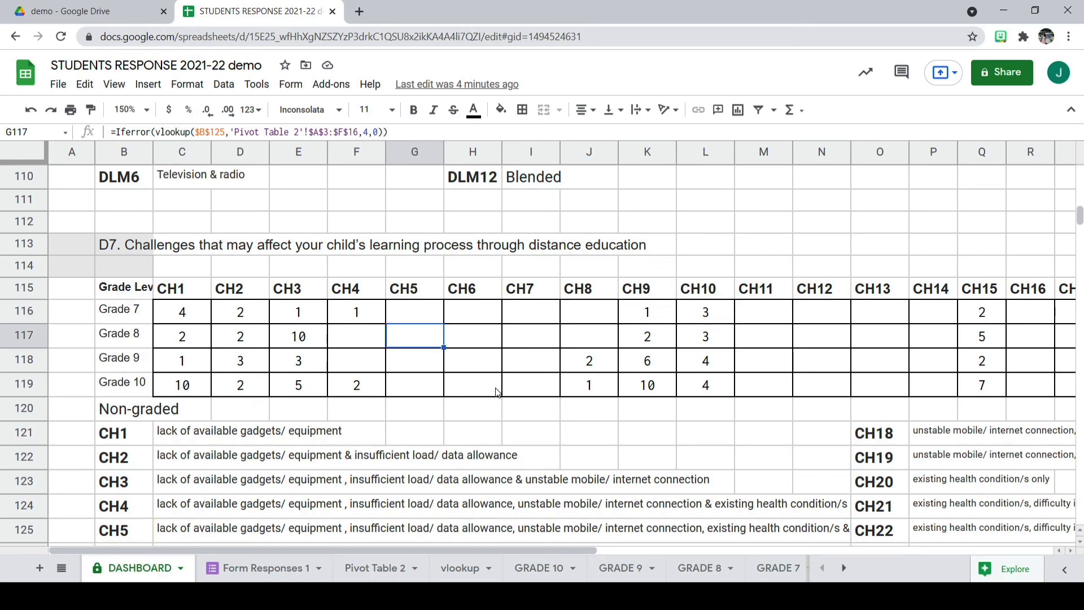
{"action": "left_click", "coordinate": [463, 314]}
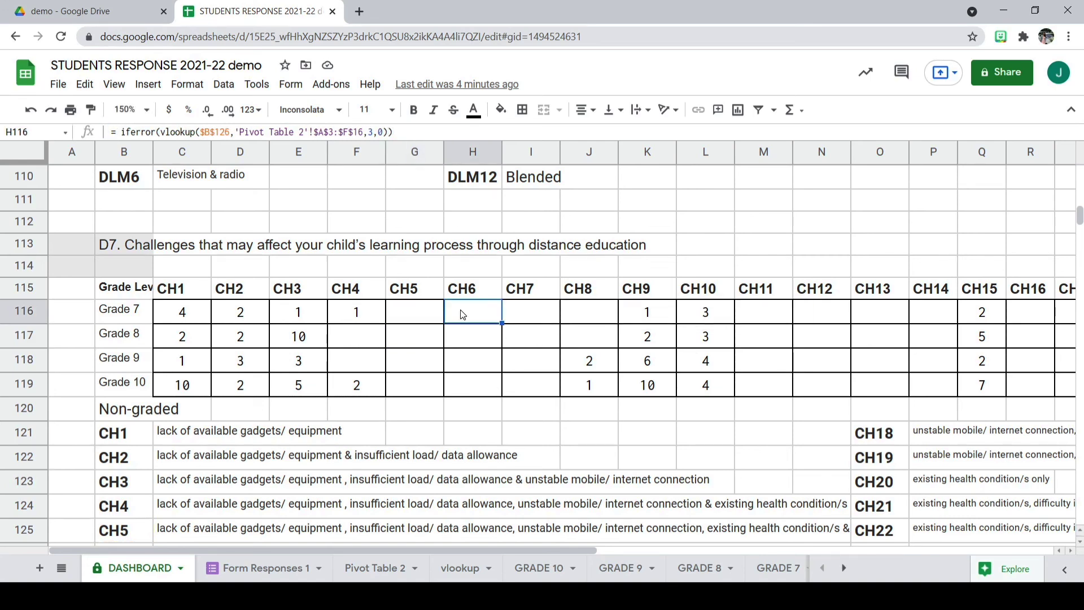
{"action": "left_click", "coordinate": [577, 312]}
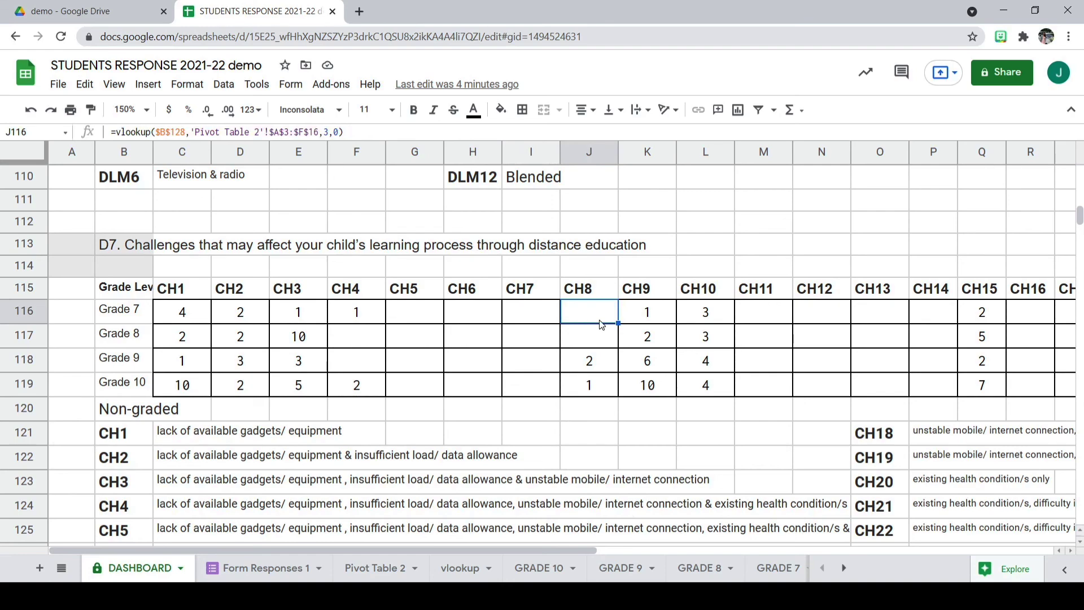
Review the challenge code legend from CH18 through CH33, and find the section E table on limited face-to-face classes.
{"action": "left_click", "coordinate": [873, 441]}
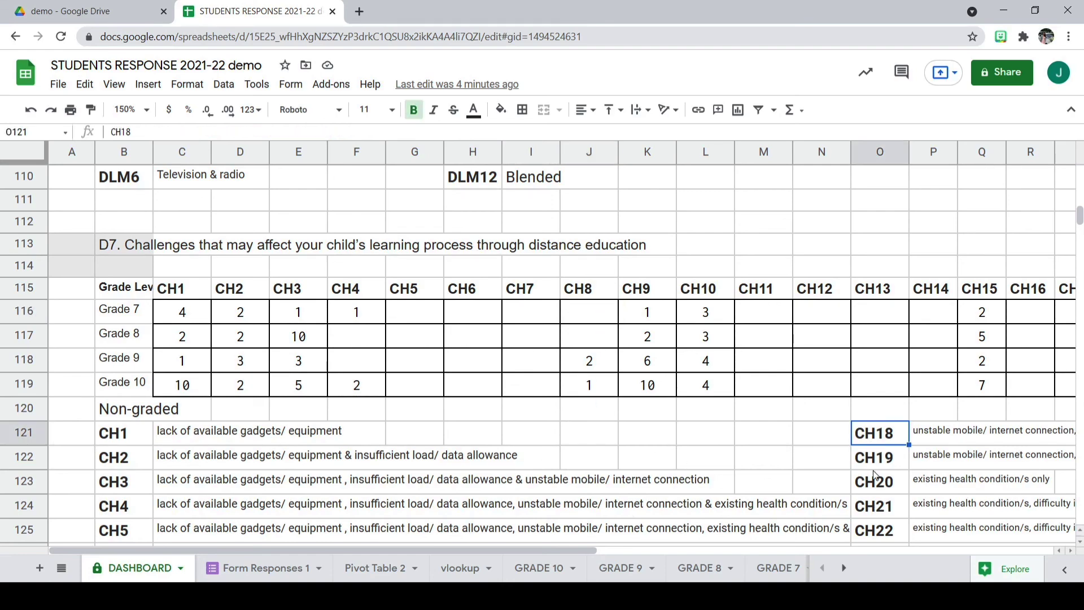
{"action": "left_click", "coordinate": [874, 466]}
{"action": "left_click", "coordinate": [877, 488]}
{"action": "left_click", "coordinate": [882, 530]}
{"action": "scroll", "coordinate": [884, 532], "scroll_direction": "down", "scroll_amount": 1}
{"action": "scroll", "coordinate": [884, 535], "scroll_direction": "down", "scroll_amount": 2}
{"action": "left_click", "coordinate": [883, 525]}
{"action": "scroll", "coordinate": [843, 527], "scroll_direction": "down", "scroll_amount": 4}
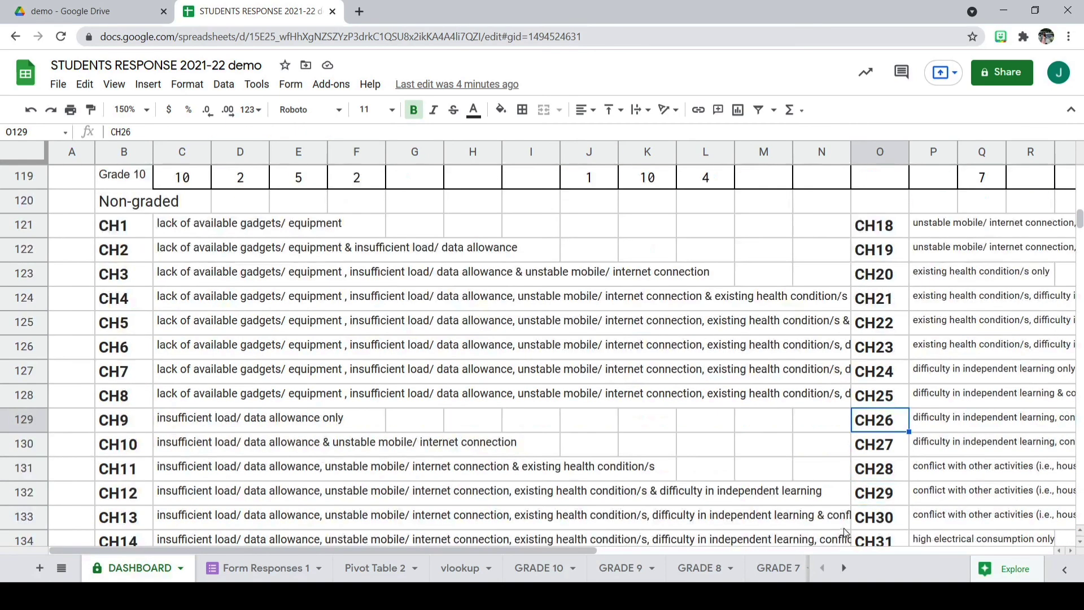
{"action": "scroll", "coordinate": [209, 519], "scroll_direction": "down", "scroll_amount": 5}
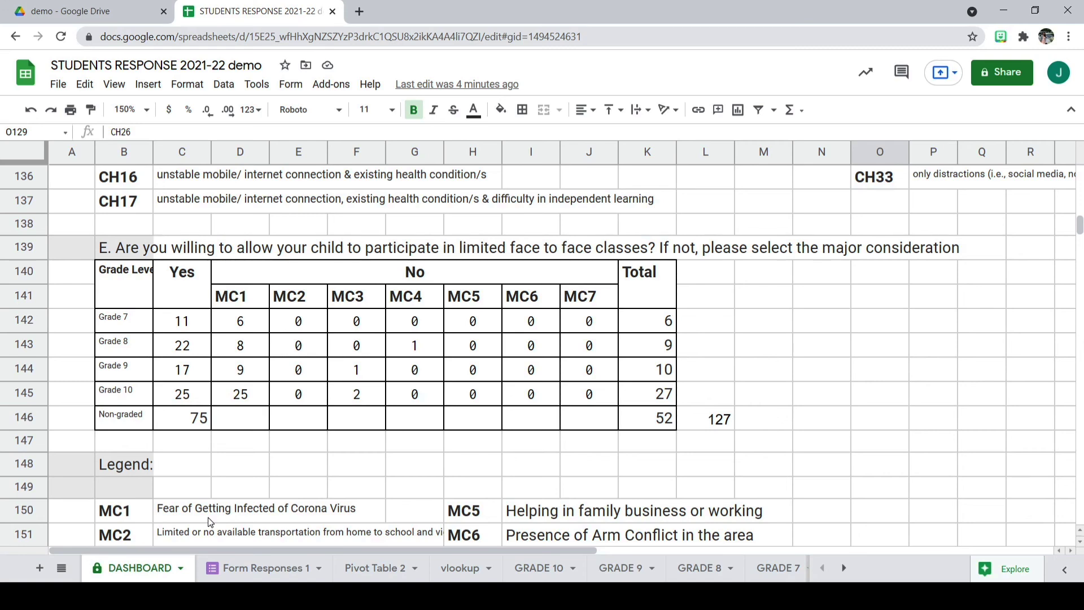
Center the Yes total in C146.
{"action": "left_click", "coordinate": [186, 424]}
{"action": "left_click", "coordinate": [585, 110]}
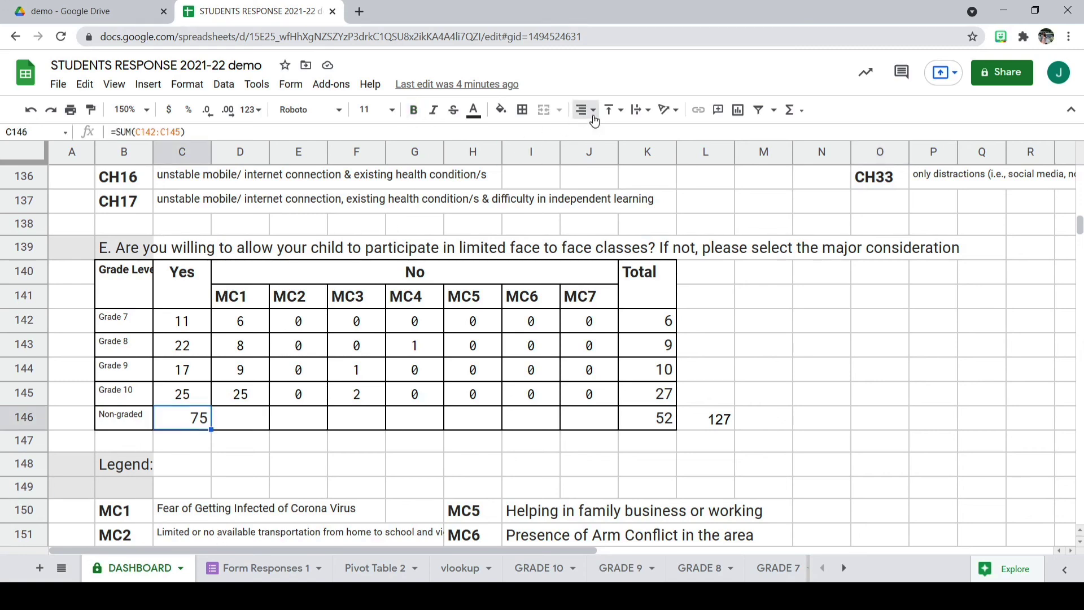
{"action": "left_click", "coordinate": [601, 133]}
Inspect the Grade 7 COUNTIFS formula for Yes in C142, highlighting its $BK:$BK range and "yes" criterion without changing it.
{"action": "left_click", "coordinate": [188, 330]}
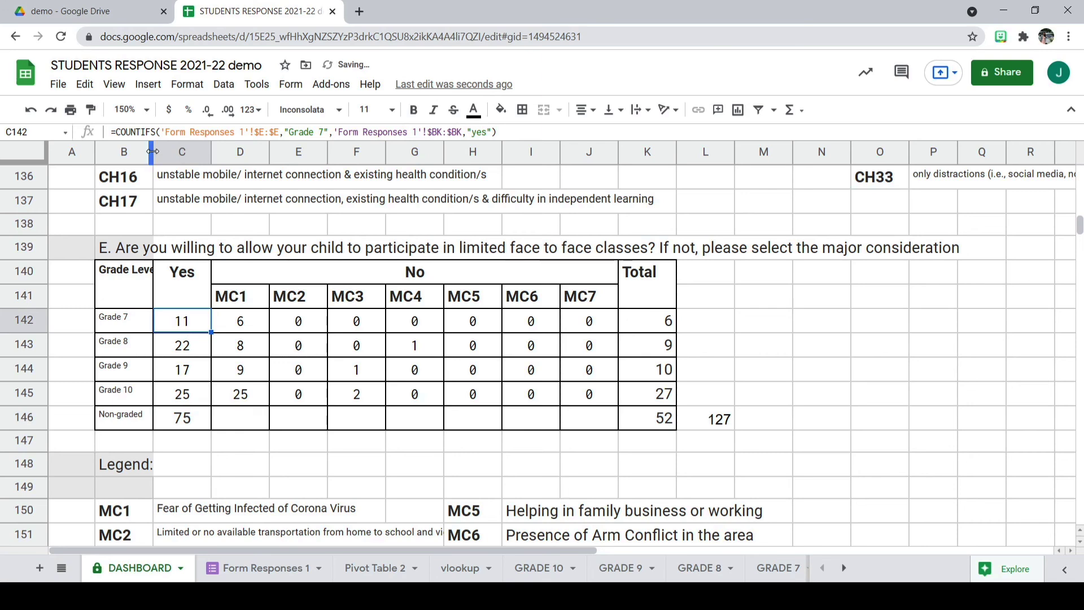
{"action": "left_click", "coordinate": [125, 133]}
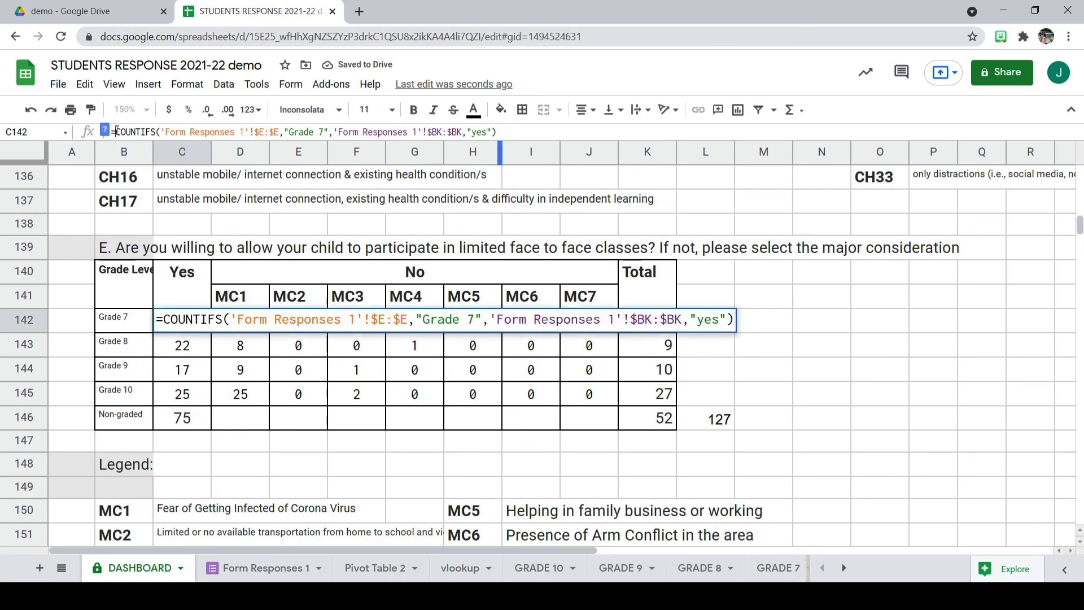
{"action": "left_click_drag", "start_coordinate": [117, 132], "coordinate": [507, 136]}
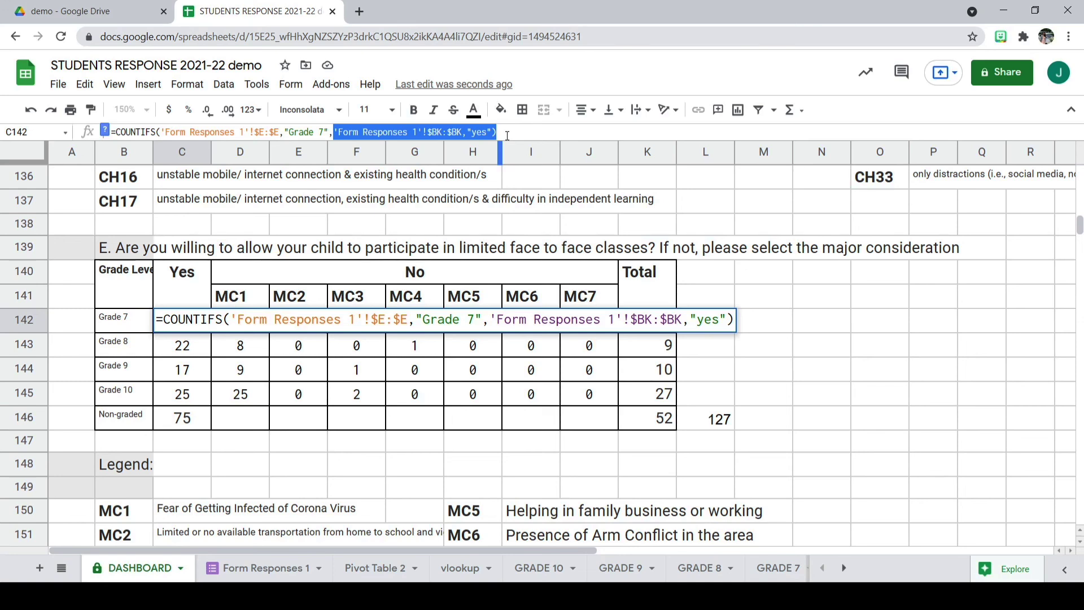
{"action": "left_click", "coordinate": [480, 132]}
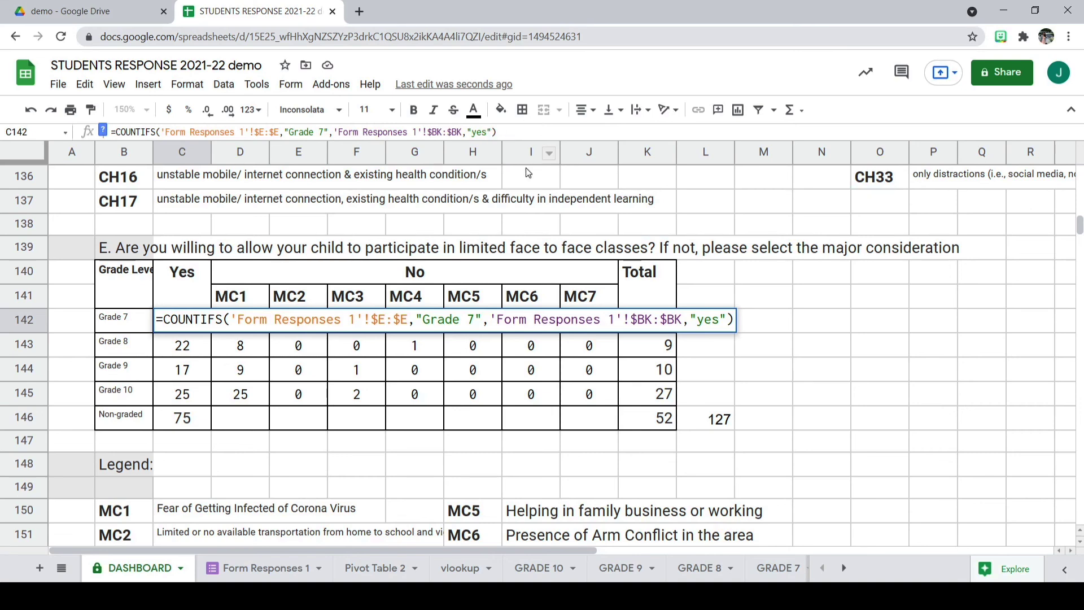
{"action": "left_click", "coordinate": [260, 467]}
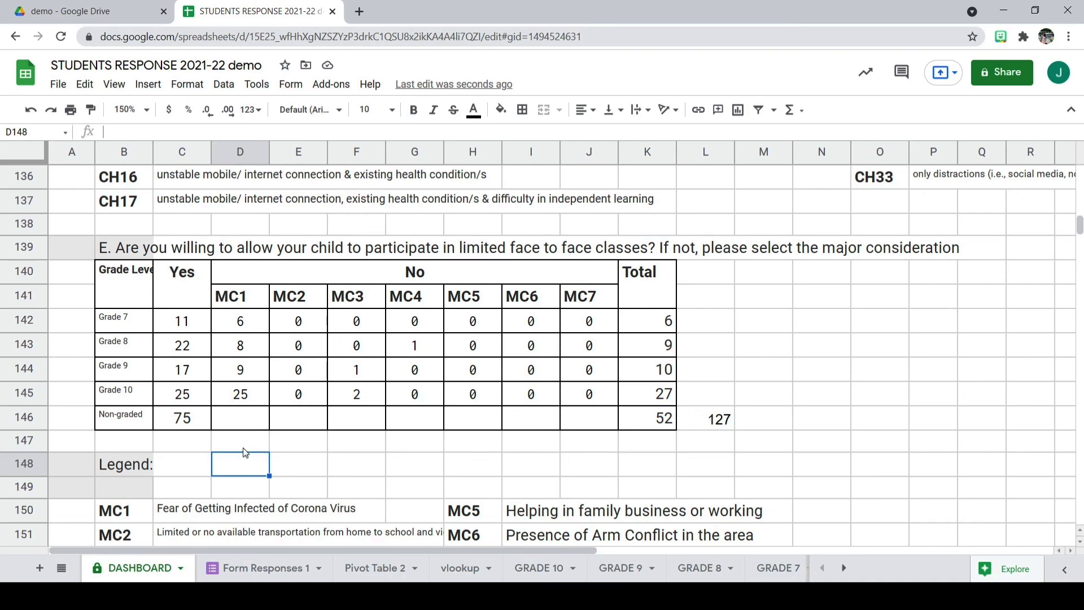
{"action": "left_click", "coordinate": [197, 331]}
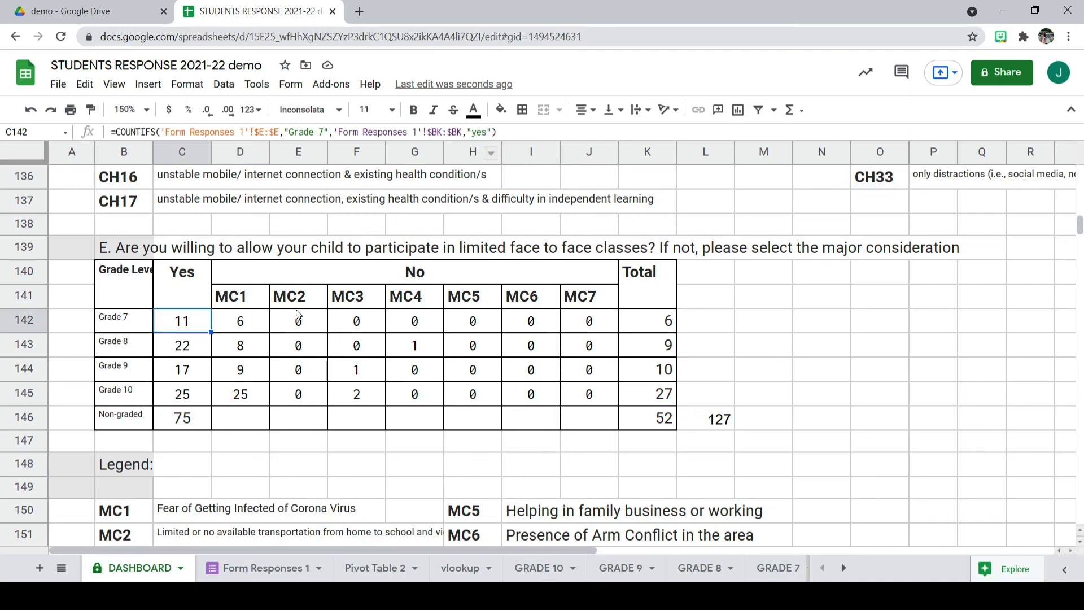
Inspect the Grade 7 MC1 formula in D142, highlighting the $BL:$BL range and the "Fear of Getting Infected of Corona Virus" criterion.
{"action": "left_click", "coordinate": [243, 329]}
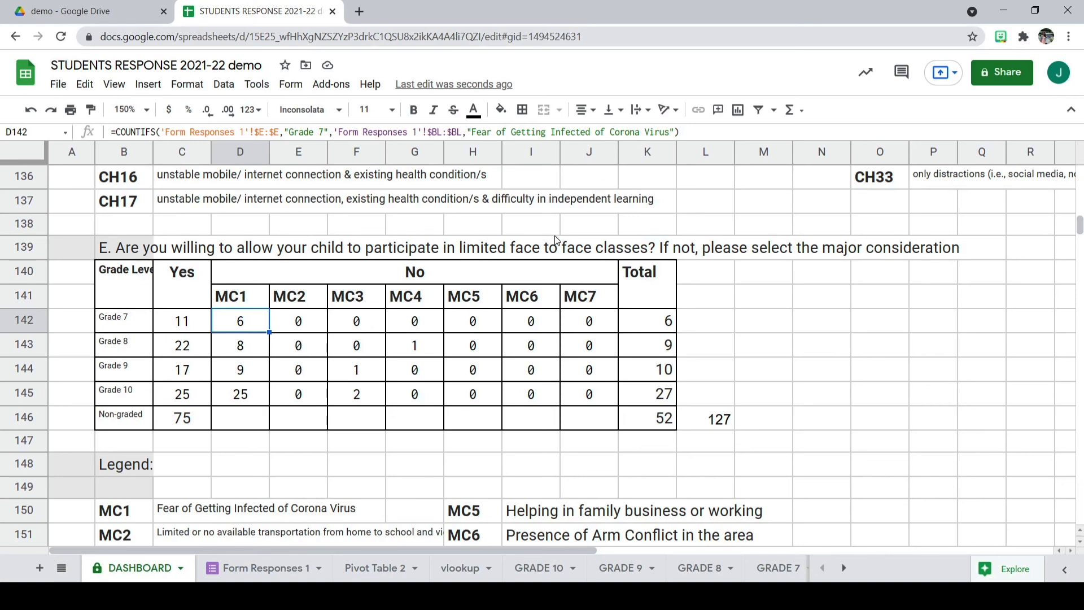
{"action": "left_click_drag", "start_coordinate": [429, 133], "coordinate": [465, 132]}
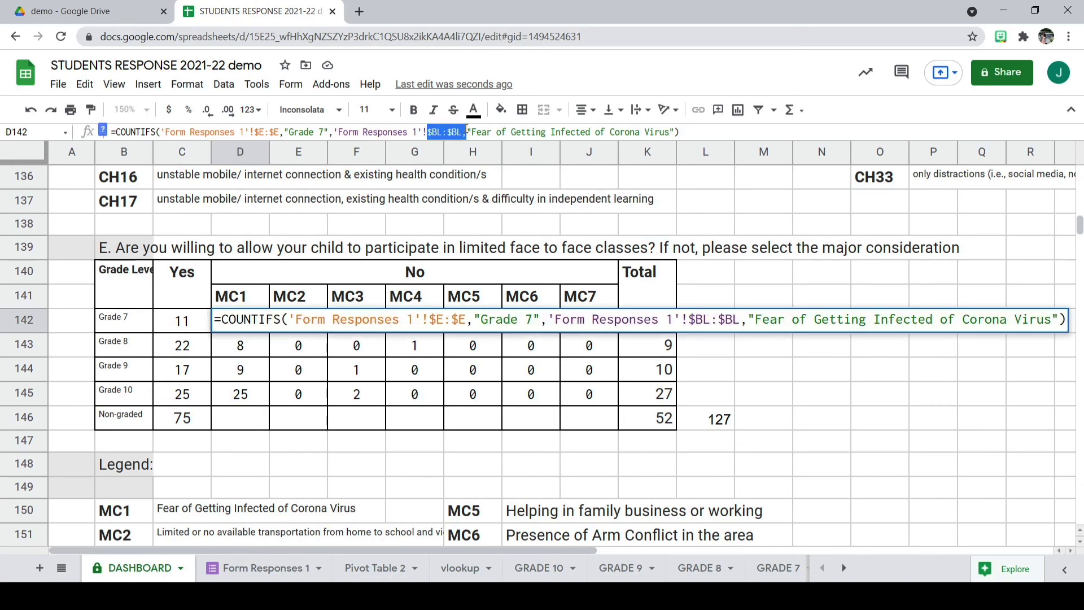
{"action": "left_click_drag", "start_coordinate": [339, 132], "coordinate": [689, 125]}
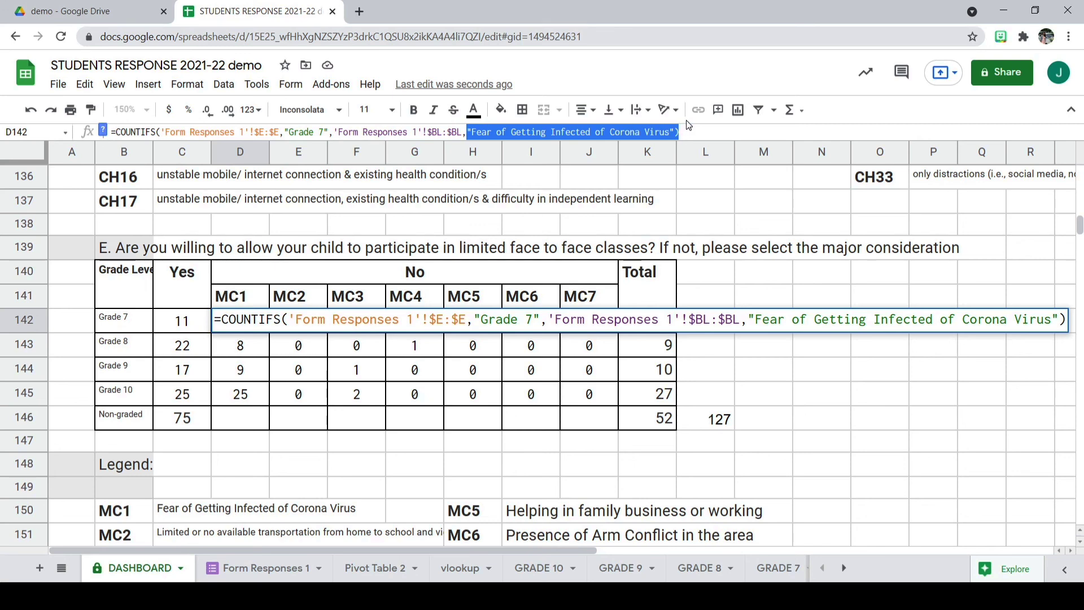
{"action": "left_click", "coordinate": [414, 418]}
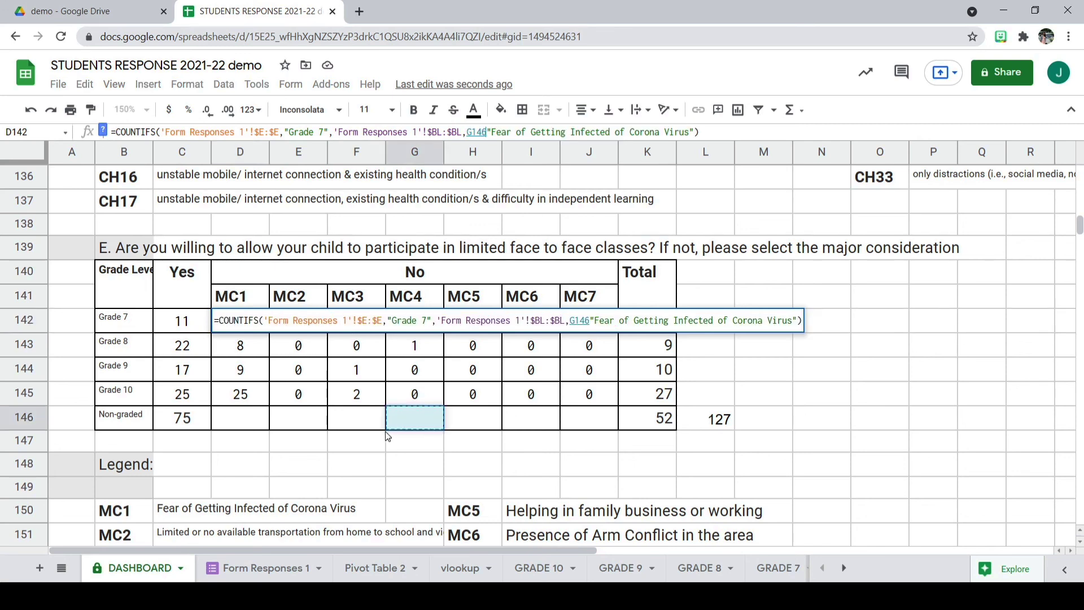
{"action": "key", "text": "BackSpace"}
{"action": "key", "text": "BackSpace"}
{"action": "key", "text": "BackSpace"}
{"action": "key", "text": "BackSpace"}
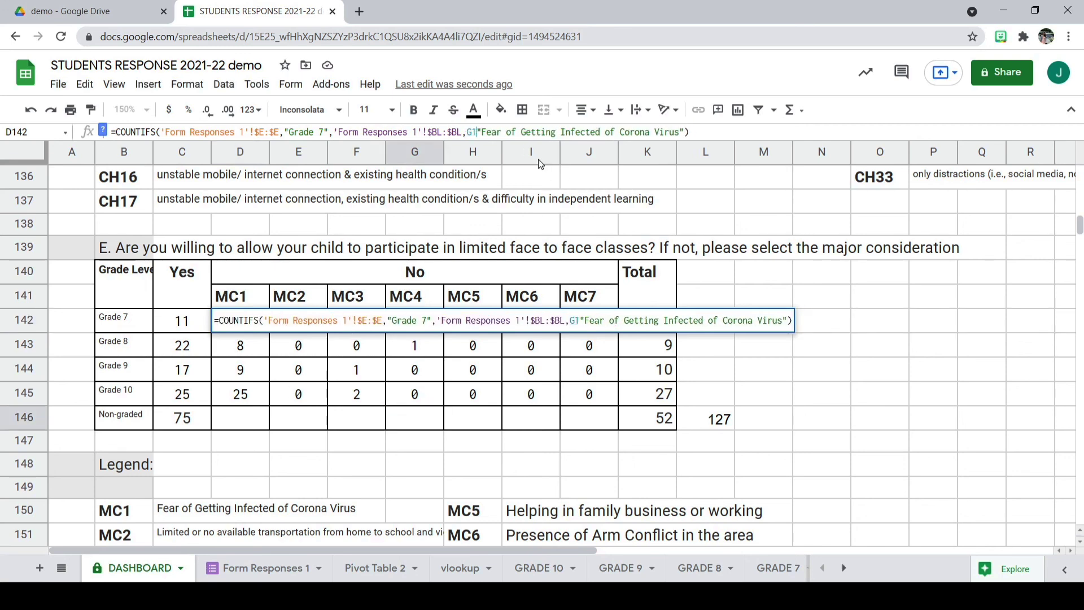
{"action": "key", "text": "Return"}
Inspect the Grade 7 COUNTIFS formulas for MC2 through MC7 in E142 to J142.
{"action": "left_click", "coordinate": [300, 322]}
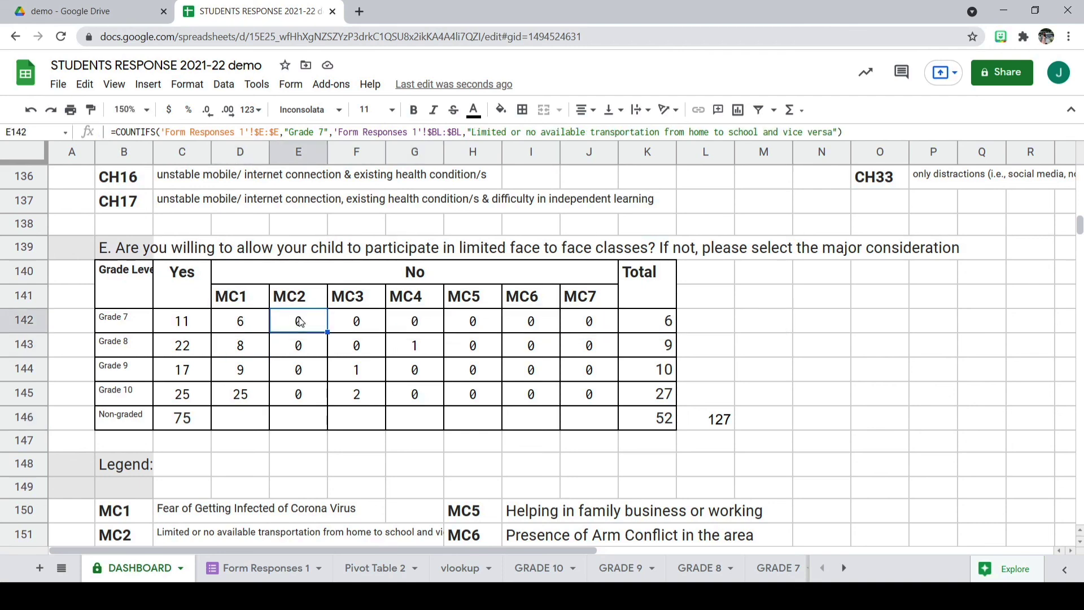
{"action": "left_click", "coordinate": [366, 324]}
{"action": "left_click", "coordinate": [420, 330]}
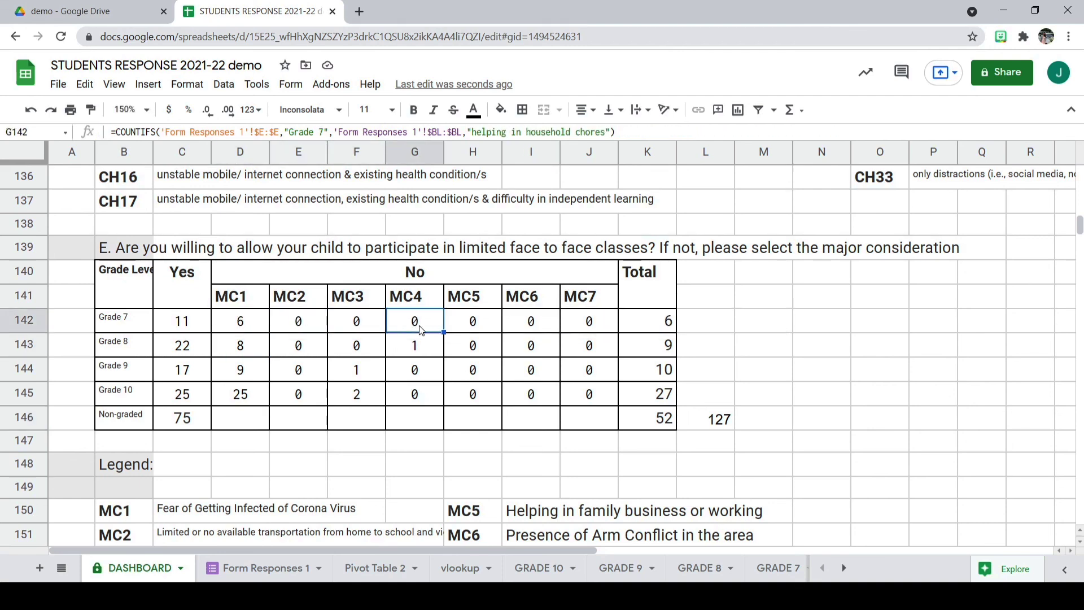
{"action": "left_click", "coordinate": [471, 326]}
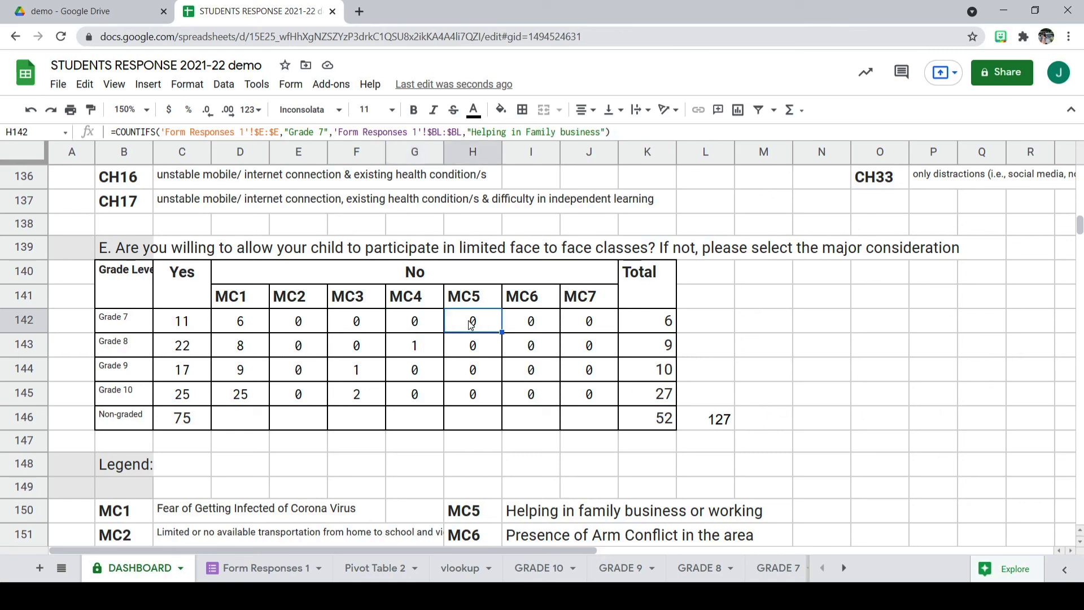
{"action": "left_click", "coordinate": [521, 326]}
{"action": "left_click", "coordinate": [573, 323]}
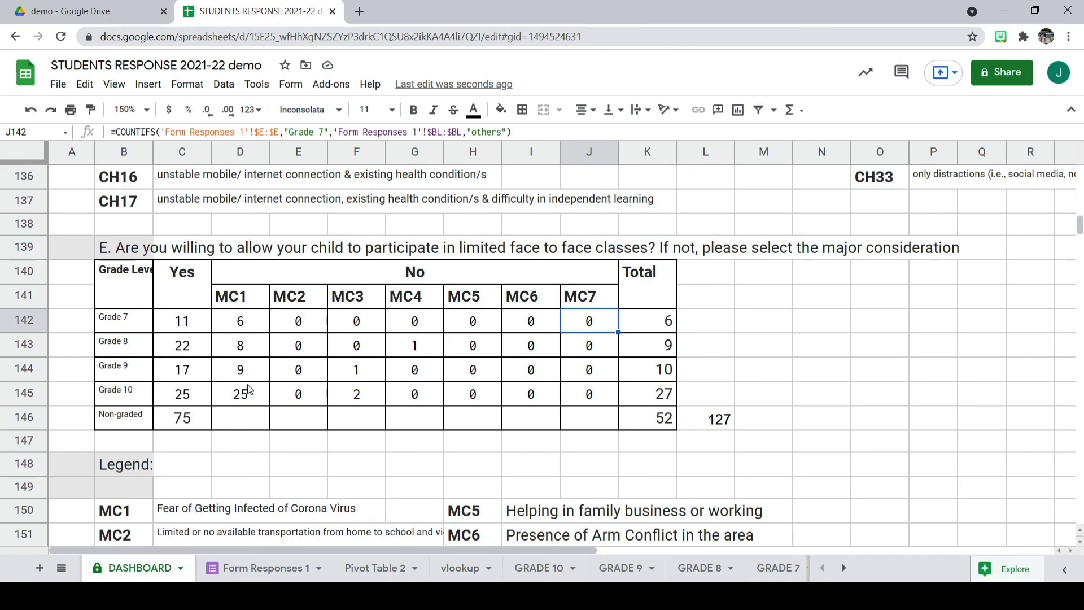
Review the Yes column in C142:C146, the Grade 7 cells for MC1 to MC3, and the grand total in L146.
{"action": "left_click_drag", "start_coordinate": [186, 320], "coordinate": [182, 418]}
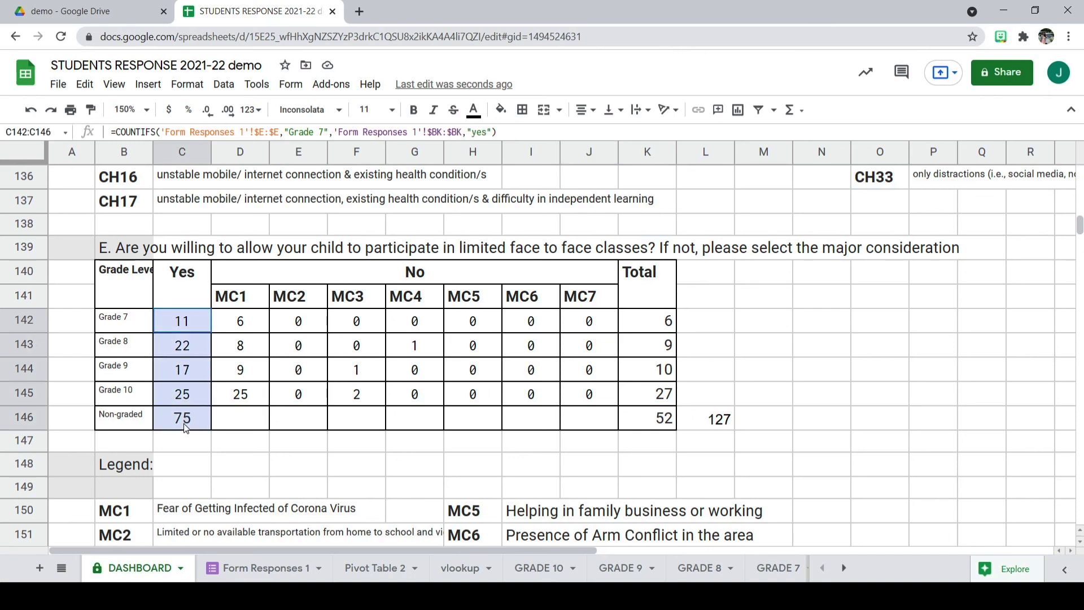
{"action": "left_click", "coordinate": [249, 327]}
{"action": "left_click", "coordinate": [304, 331]}
{"action": "left_click", "coordinate": [354, 329]}
{"action": "left_click_drag", "start_coordinate": [201, 326], "coordinate": [185, 418]}
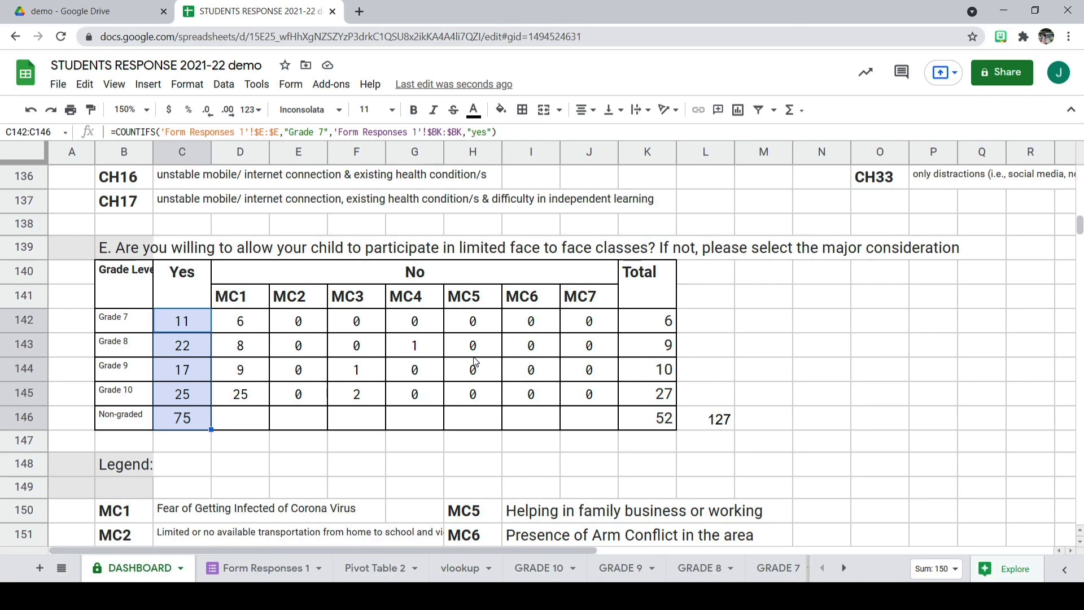
{"action": "left_click", "coordinate": [724, 423]}
Clear the Yes total from C146 in the Non-graded row and sum C142:C145 in C147 instead.
{"action": "left_click", "coordinate": [178, 418]}
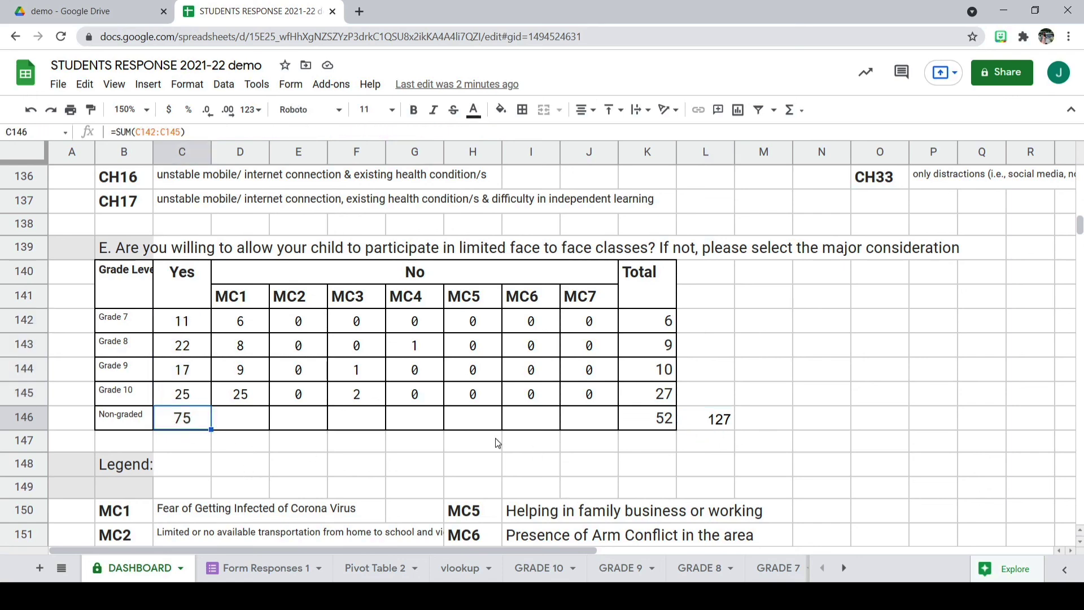
{"action": "key", "text": "Delete"}
{"action": "left_click", "coordinate": [202, 447]}
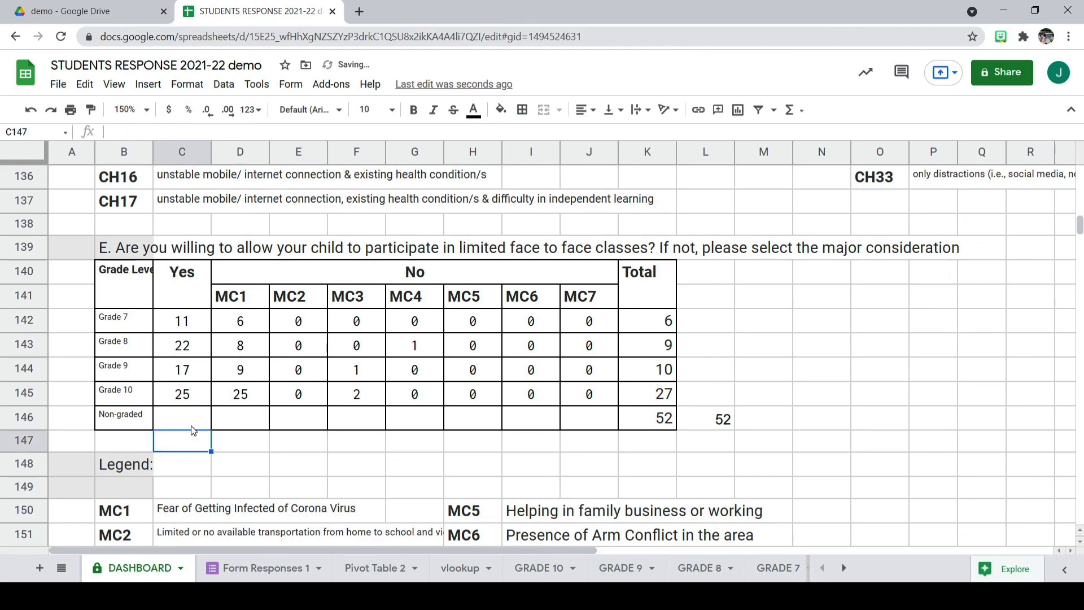
{"action": "type", "text": "=SUM("}
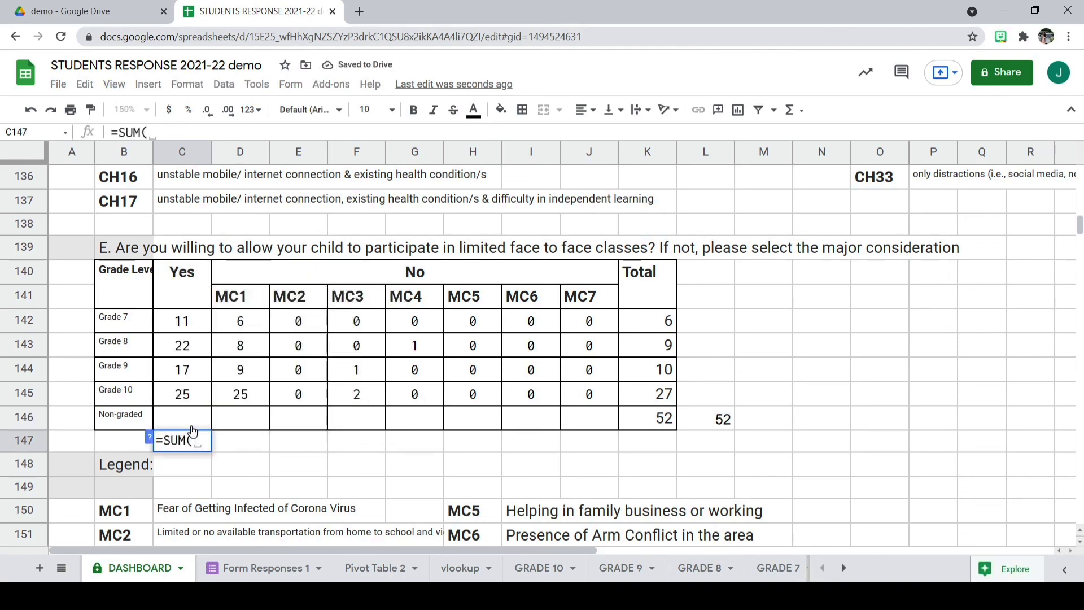
{"action": "left_click_drag", "start_coordinate": [182, 321], "coordinate": [189, 396]}
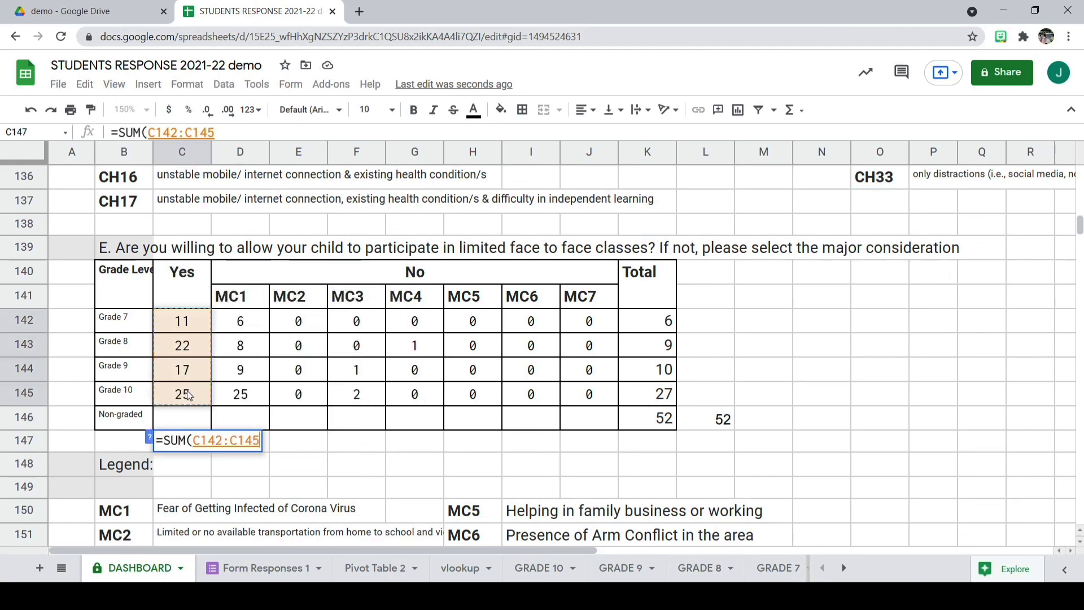
{"action": "key", "text": "Return"}
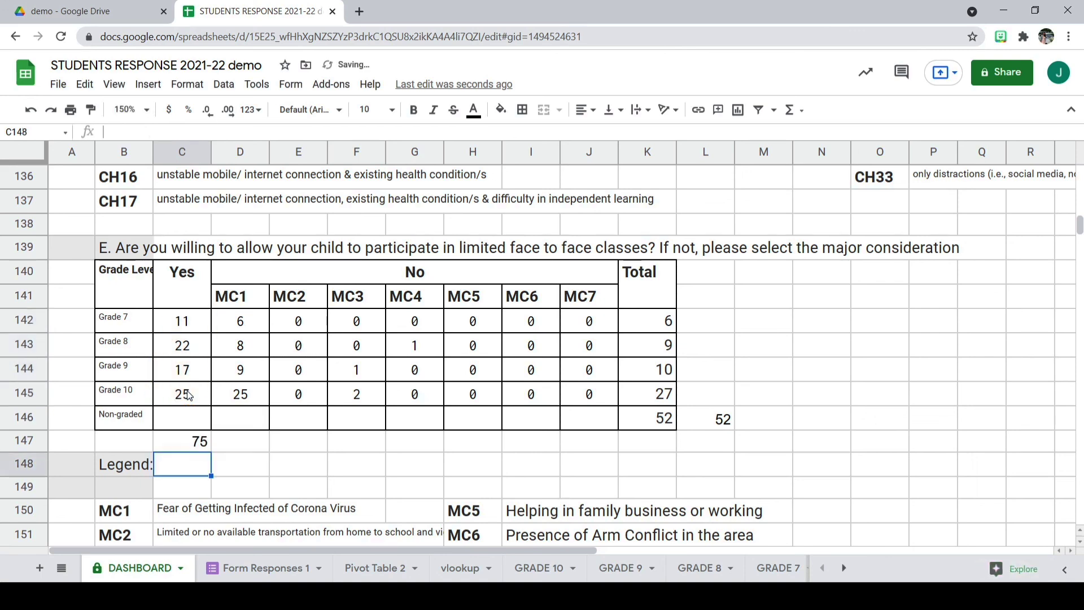
Inspect the No total formula in K146 and the grand total formula in L146.
{"action": "left_click", "coordinate": [669, 418]}
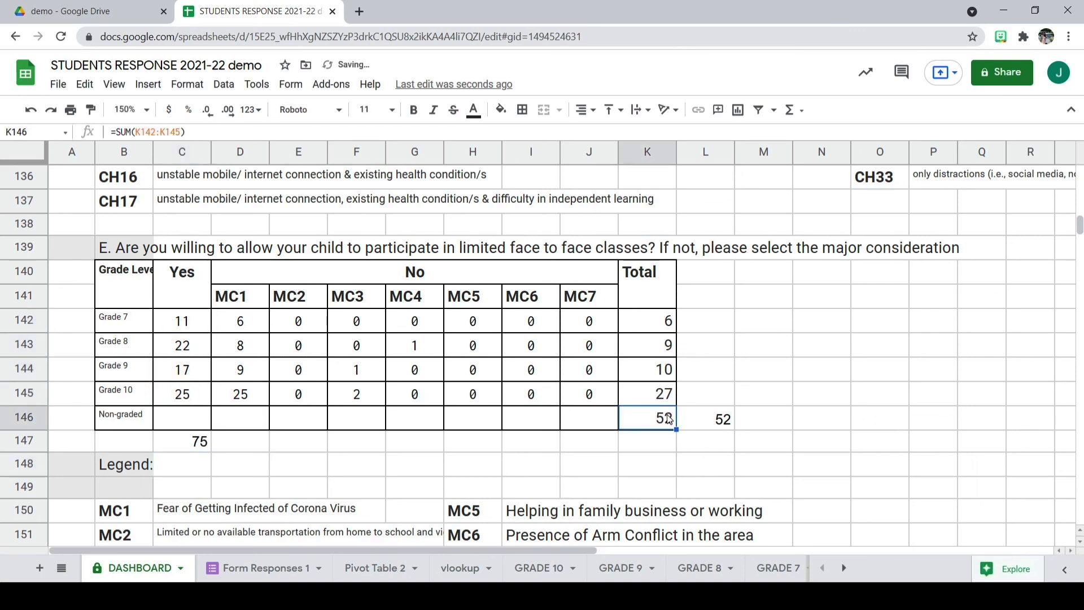
{"action": "left_click", "coordinate": [716, 428]}
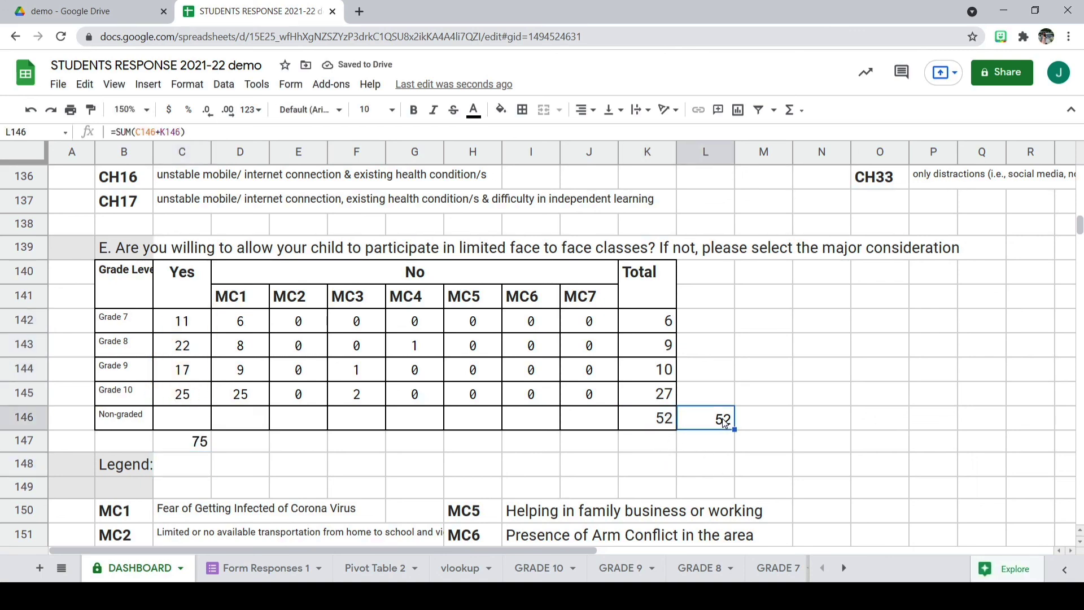
{"action": "left_click", "coordinate": [667, 424]}
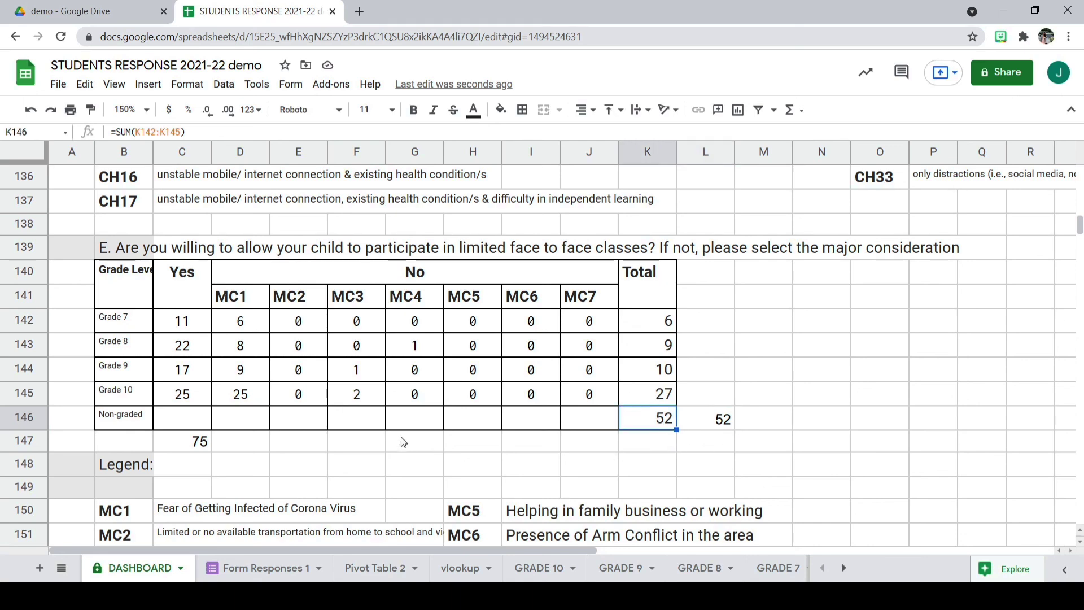
{"action": "left_click", "coordinate": [133, 445]}
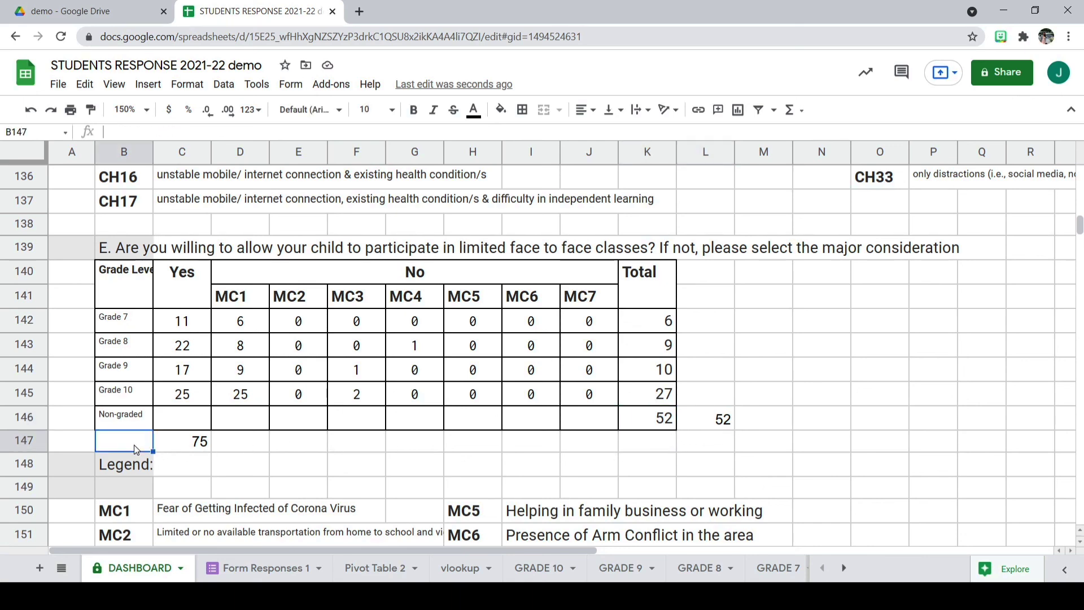
Clear the No total from K146 and sum K142:K145 in K147 instead.
{"action": "left_click", "coordinate": [670, 428]}
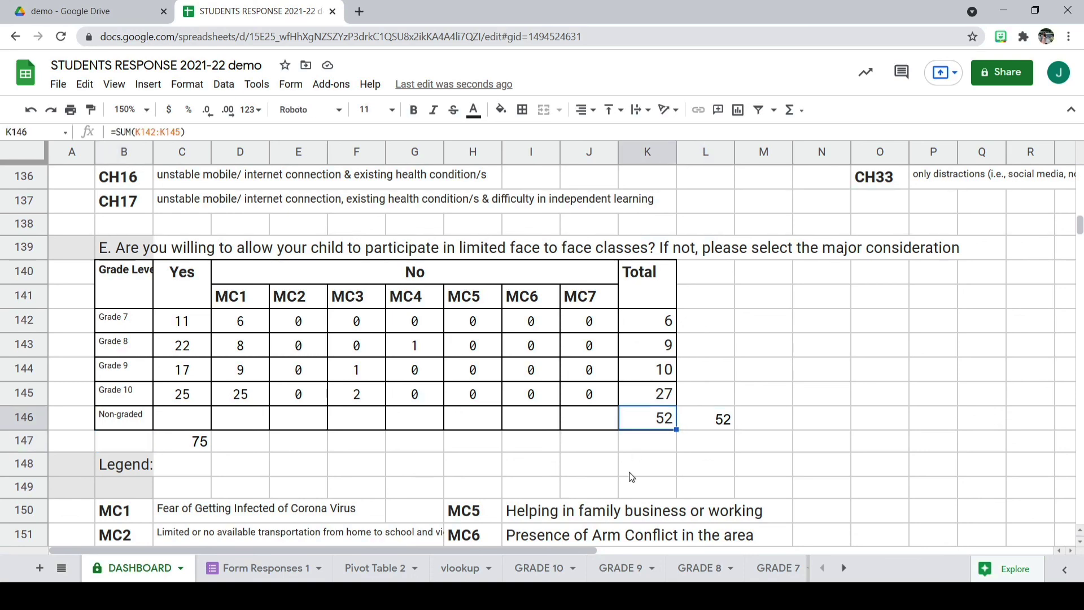
{"action": "key", "text": "Delete"}
{"action": "left_click", "coordinate": [661, 439]}
{"action": "type", "text": "=SUM("}
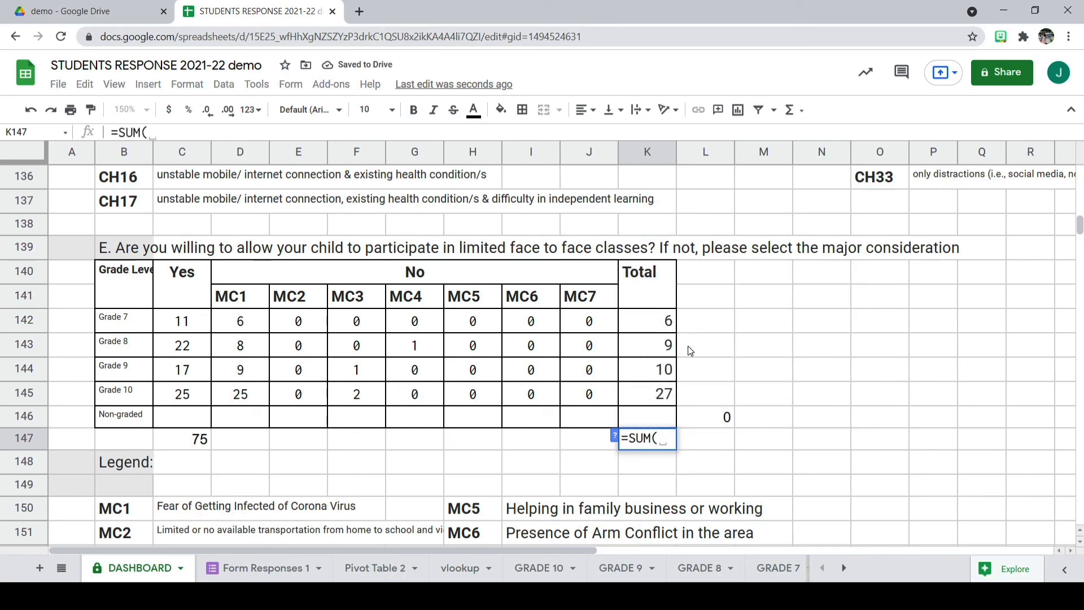
{"action": "left_click_drag", "start_coordinate": [661, 321], "coordinate": [670, 398]}
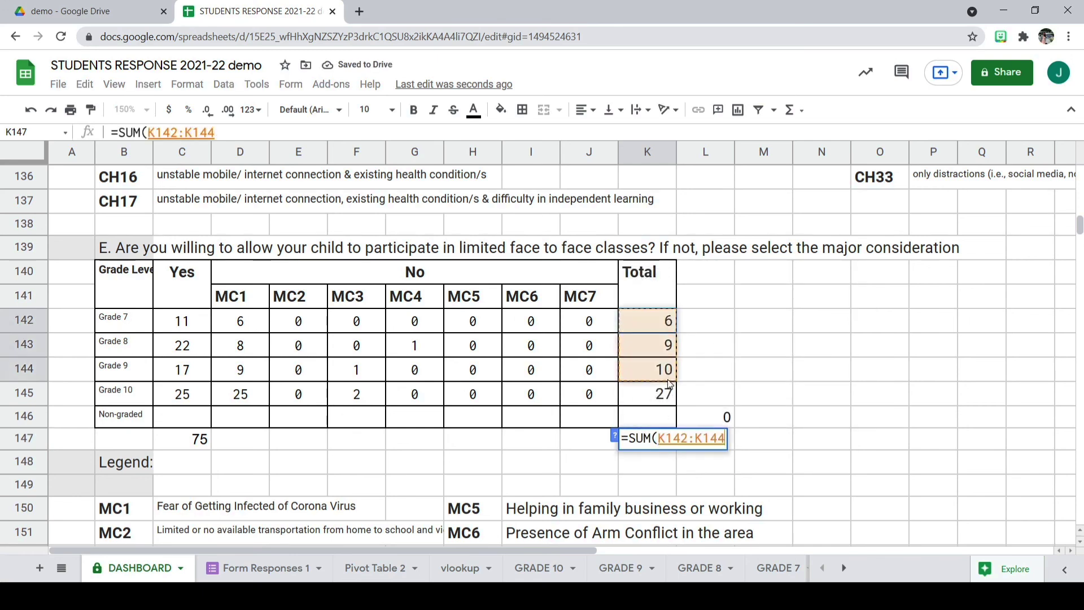
{"action": "type", "text": ")"}
{"action": "key", "text": "Return"}
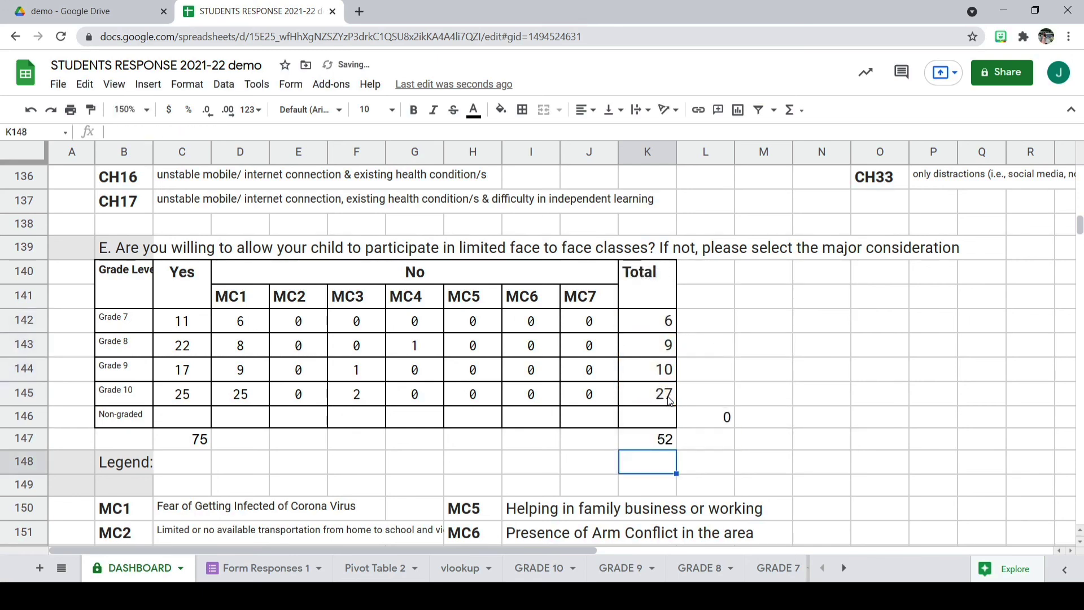
Clear the grand total formula from L146 beside the Non-graded row.
{"action": "left_click", "coordinate": [727, 421]}
{"action": "left_click_drag", "start_coordinate": [126, 132], "coordinate": [156, 150]}
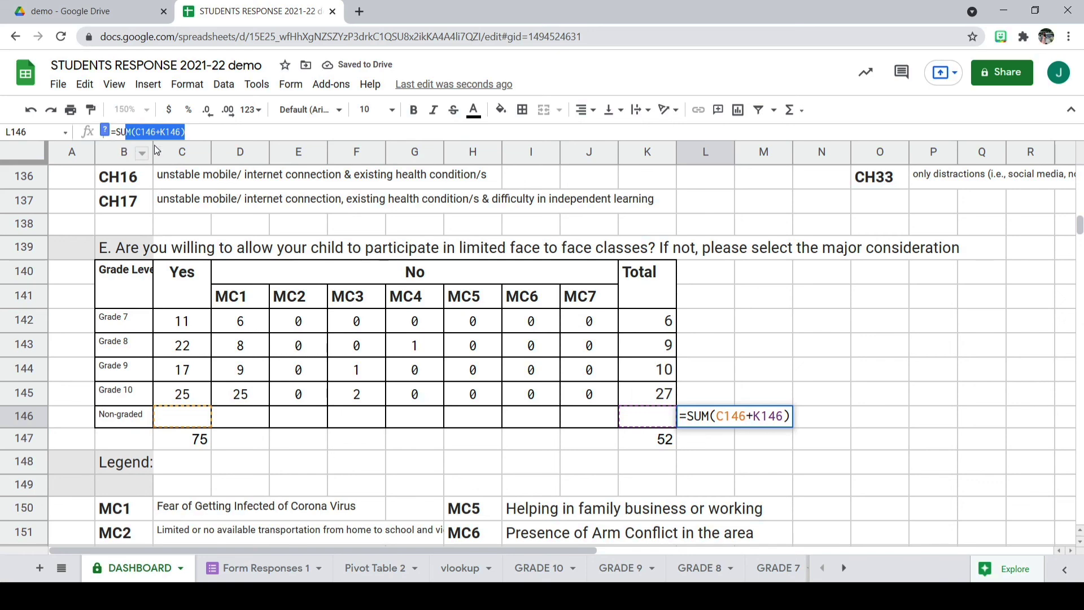
{"action": "key", "text": "BackSpace"}
{"action": "key", "text": "BackSpace"}
{"action": "key", "text": "BackSpace"}
{"action": "key", "text": "BackSpace"}
Add the Yes and No totals in L147 with the formula =C147+K147.
{"action": "left_click", "coordinate": [698, 450]}
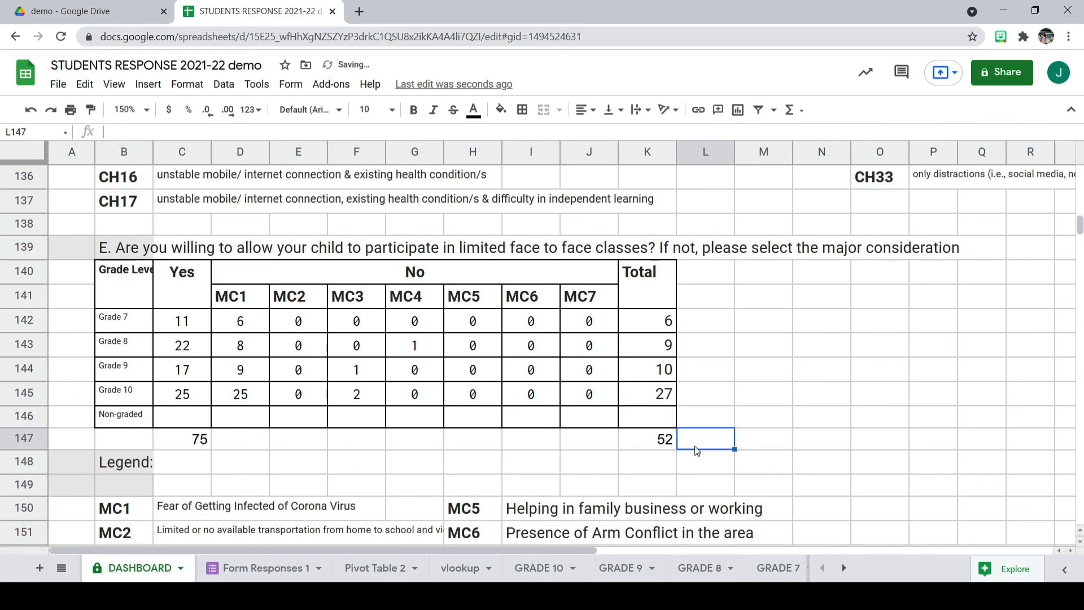
{"action": "type", "text": "=SUM("}
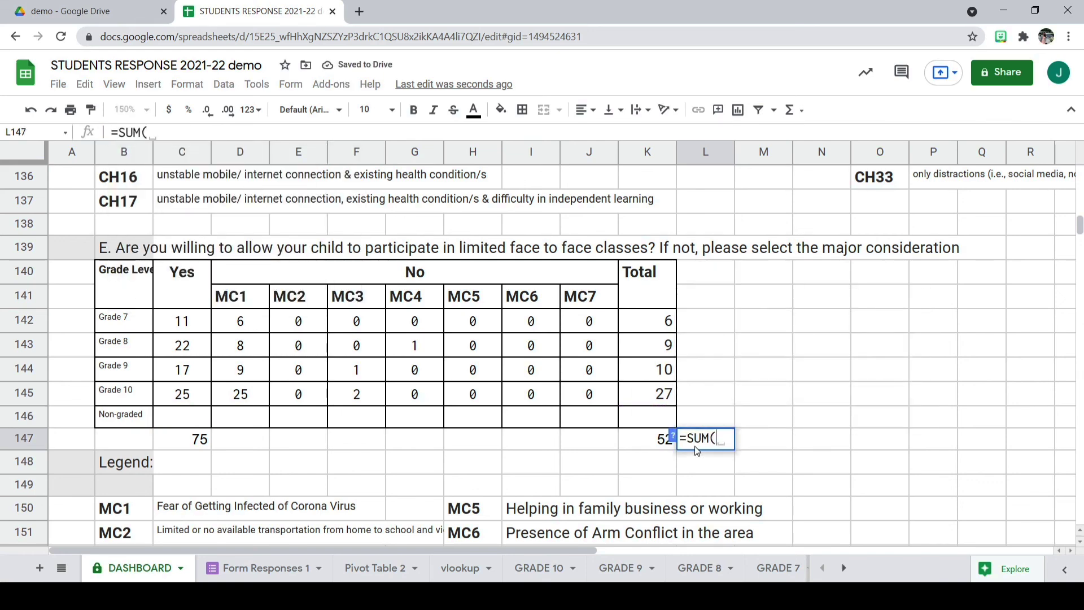
{"action": "key", "text": "BackSpace"}
{"action": "key", "text": "BackSpace"}
{"action": "key", "text": "BackSpace"}
{"action": "key", "text": "BackSpace"}
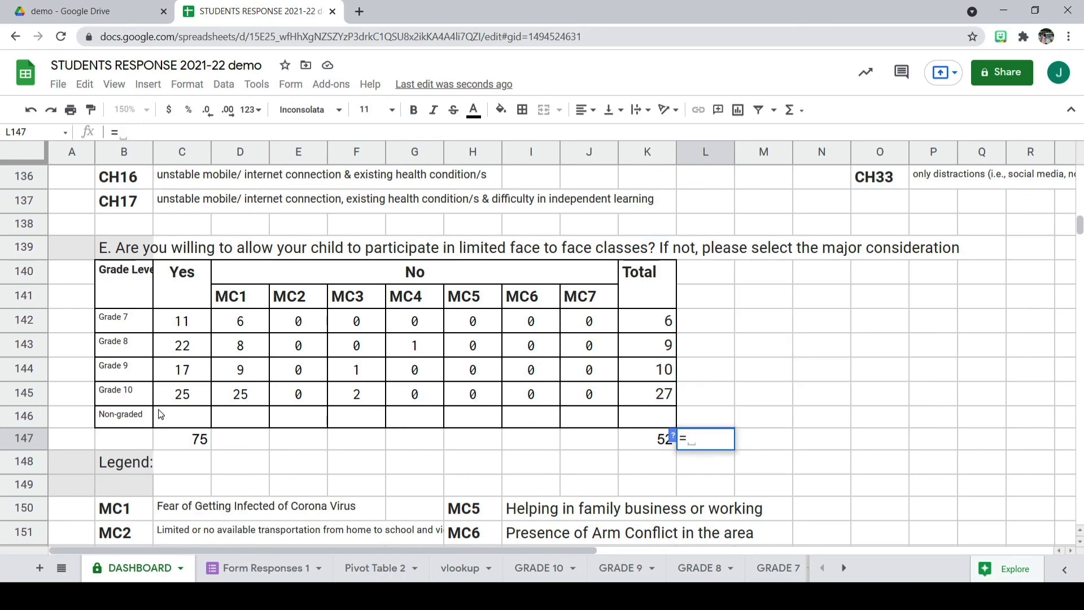
{"action": "left_click", "coordinate": [194, 443]}
{"action": "type", "text": "+"}
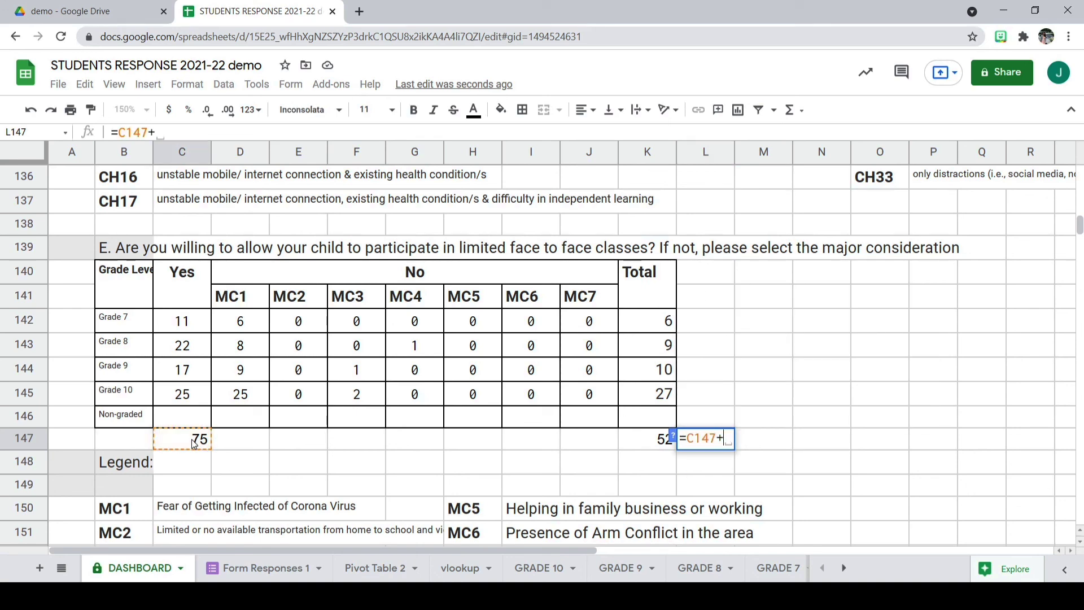
{"action": "left_click", "coordinate": [641, 439]}
{"action": "key", "text": "Return"}
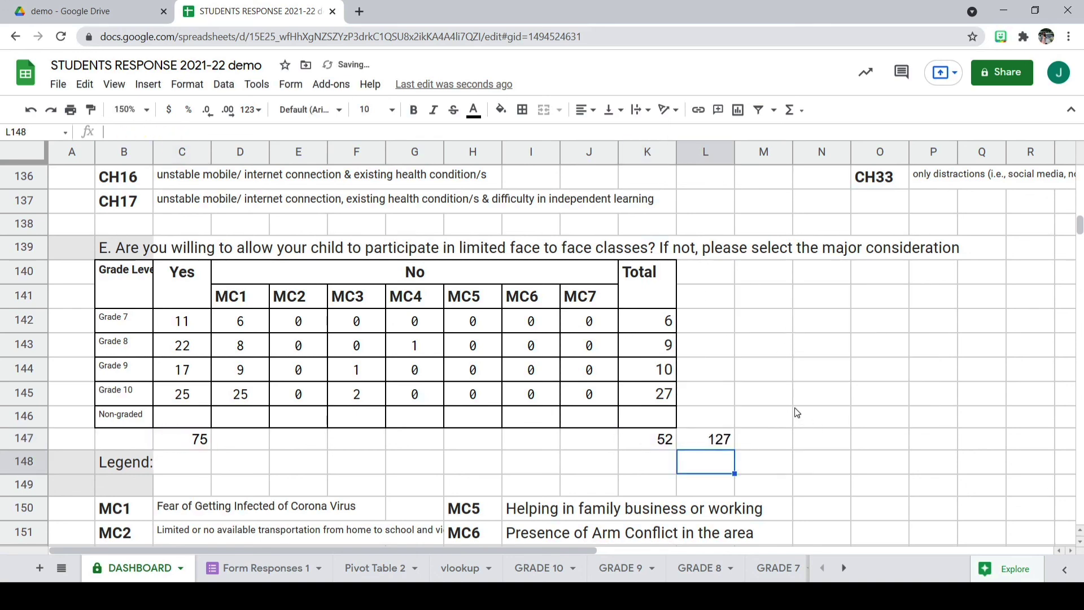
Check the face-to-face grand total in L147 against the grand total of enrollees in K6.
{"action": "scroll", "coordinate": [823, 432], "scroll_direction": "up", "scroll_amount": 1}
{"action": "scroll", "coordinate": [808, 440], "scroll_direction": "down", "scroll_amount": 2}
{"action": "left_click", "coordinate": [714, 390]}
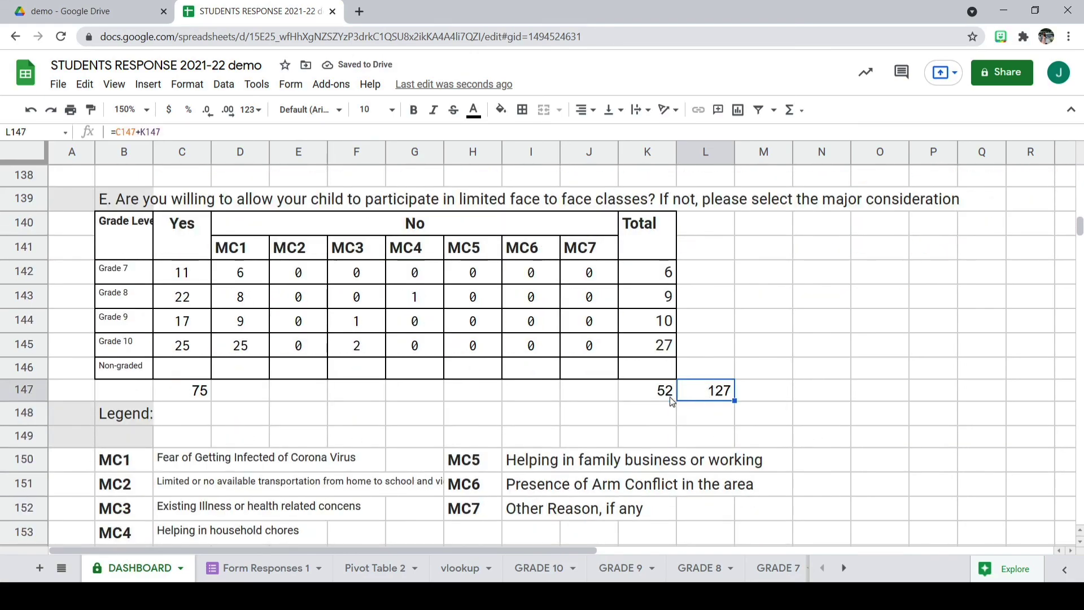
{"action": "scroll", "coordinate": [714, 393], "scroll_direction": "up", "scroll_amount": 20}
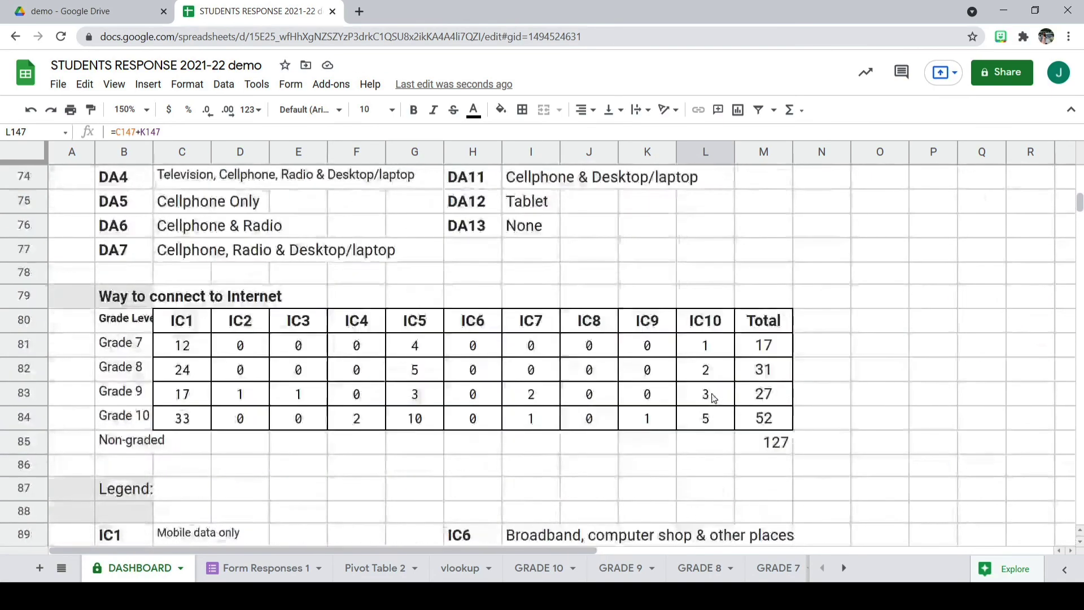
{"action": "scroll", "coordinate": [714, 397], "scroll_direction": "up", "scroll_amount": 20}
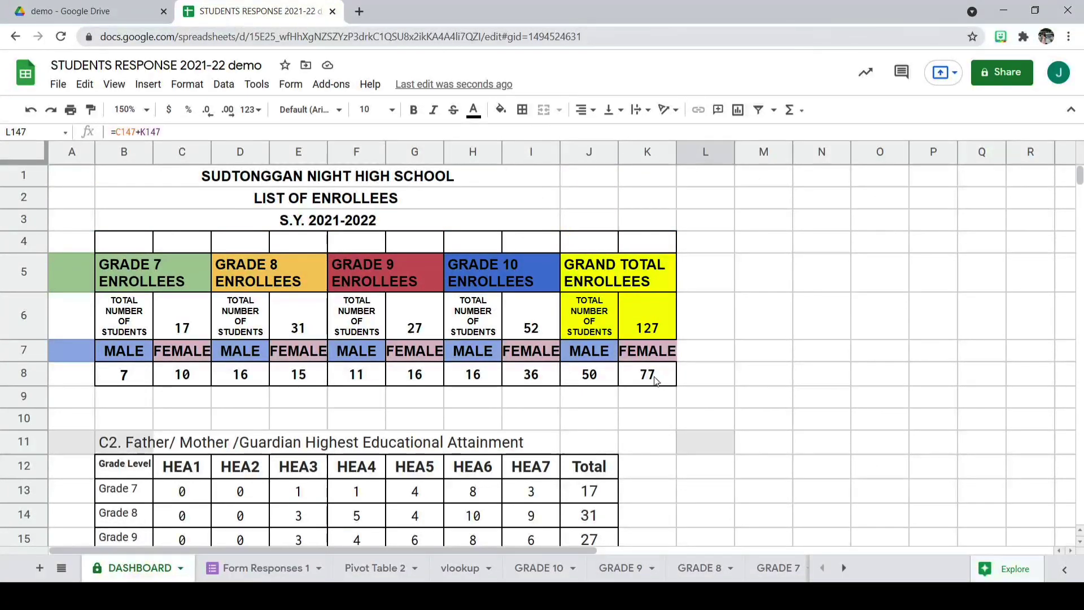
{"action": "left_click", "coordinate": [650, 326]}
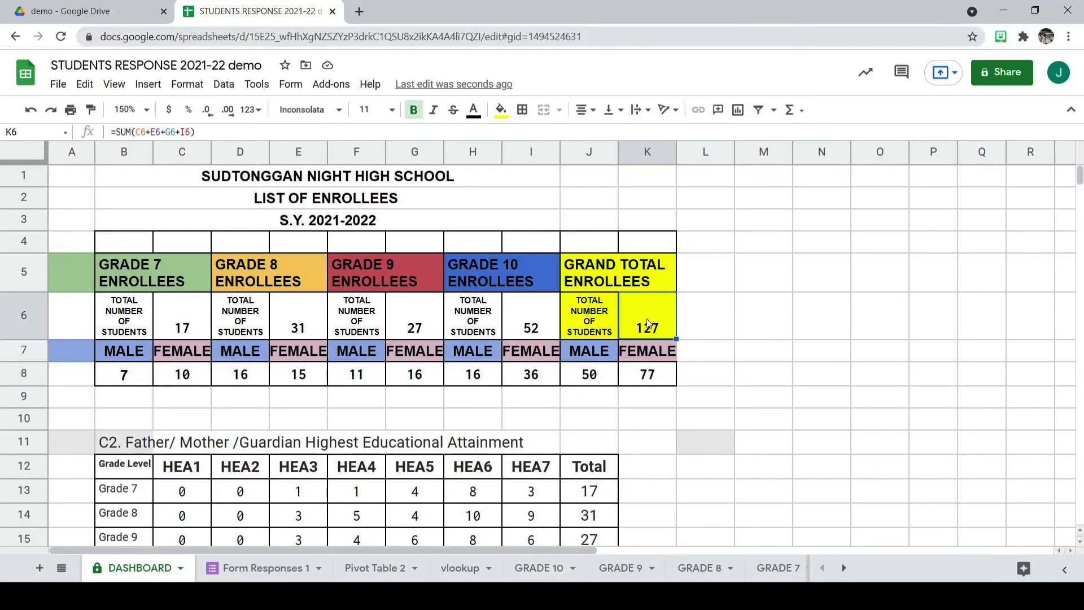